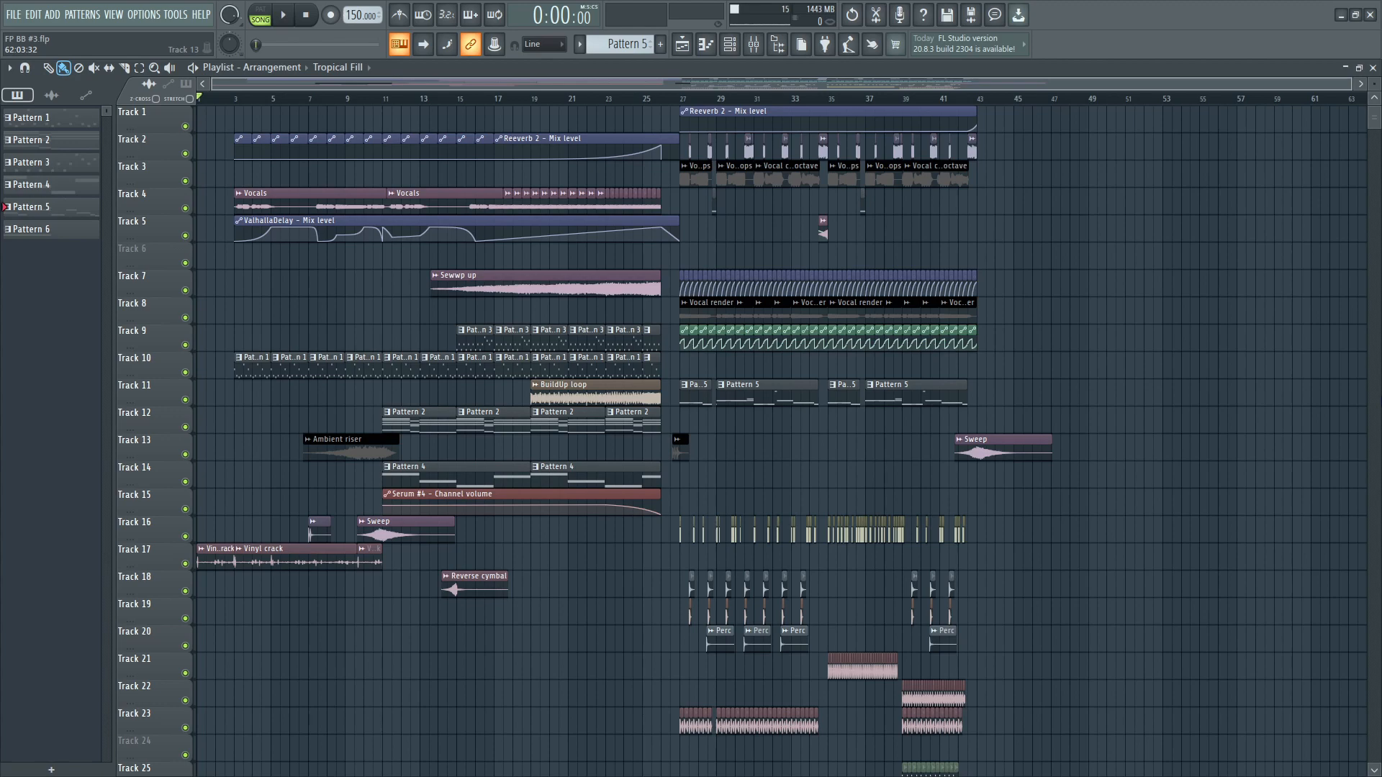
Solo Track 17 in the playlist and play its Vinyl crack clips from the start of the song.
{"action": "scroll", "coordinate": [87, 404], "scroll_direction": "up", "scroll_amount": 4}
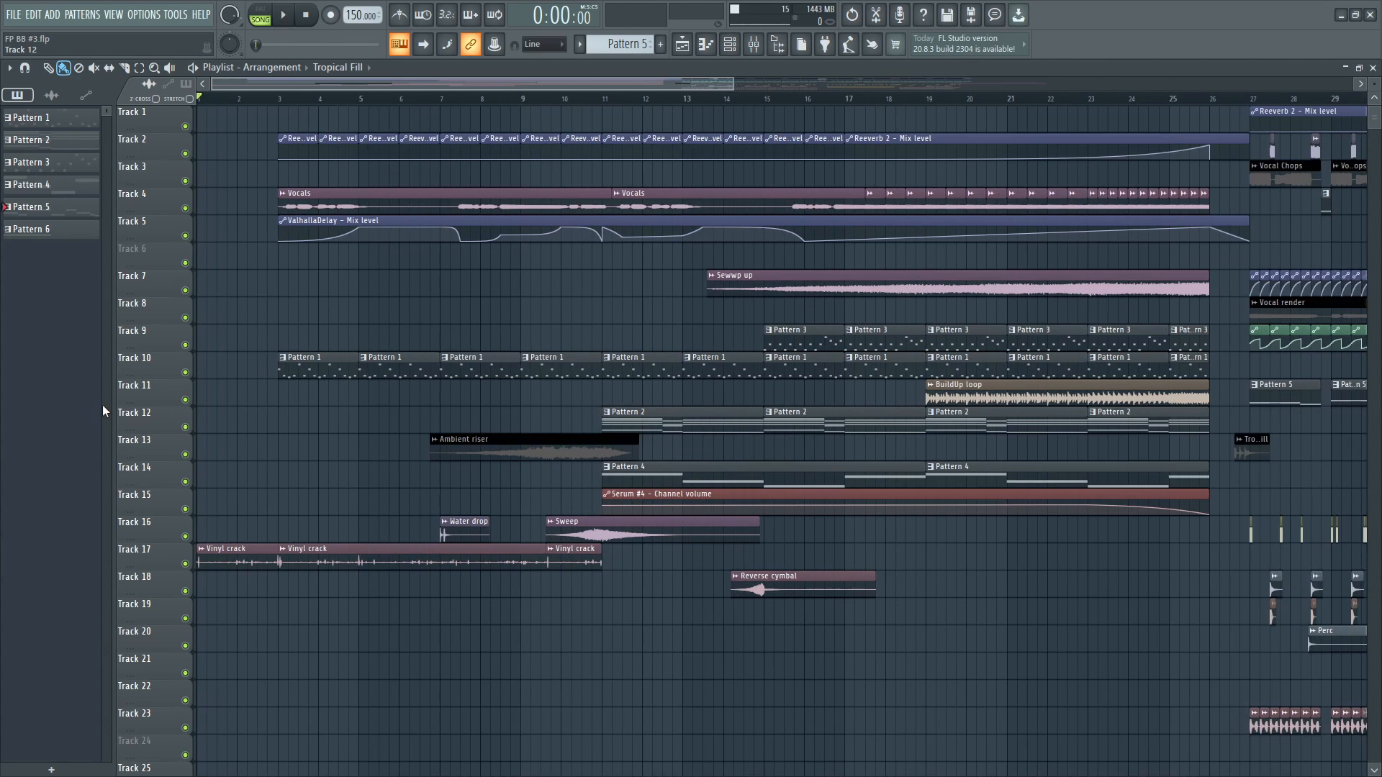
{"action": "scroll", "coordinate": [89, 347], "scroll_direction": "up", "scroll_amount": 3}
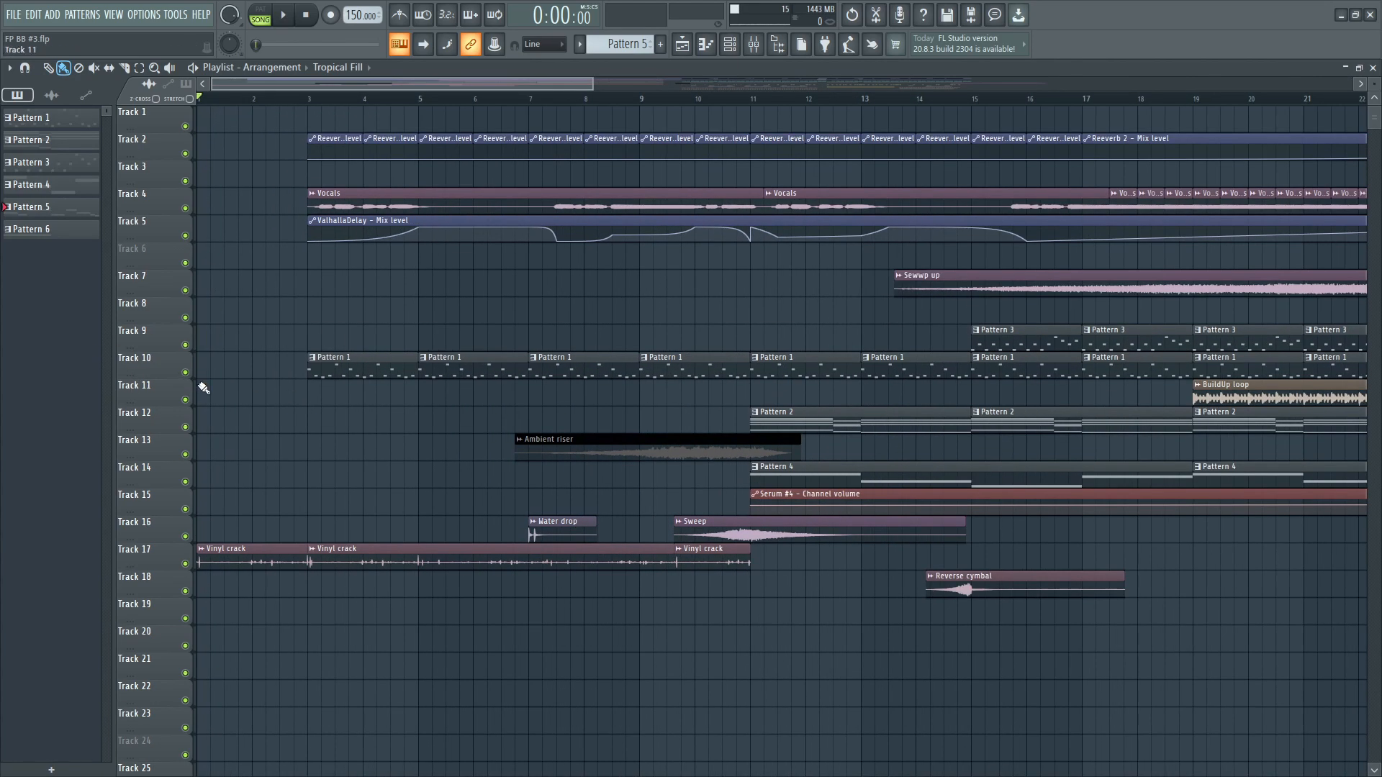
{"action": "right_click", "coordinate": [193, 564]}
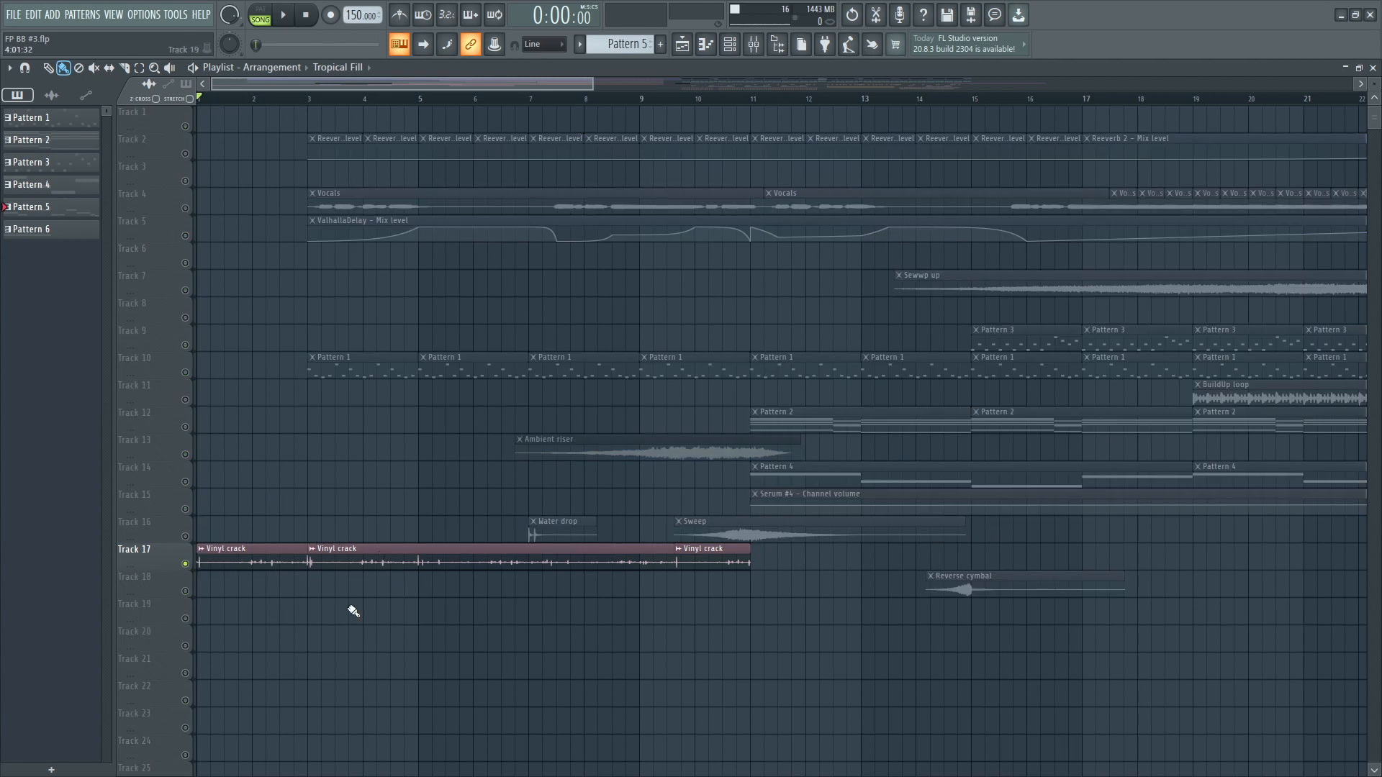
{"action": "key", "text": "space"}
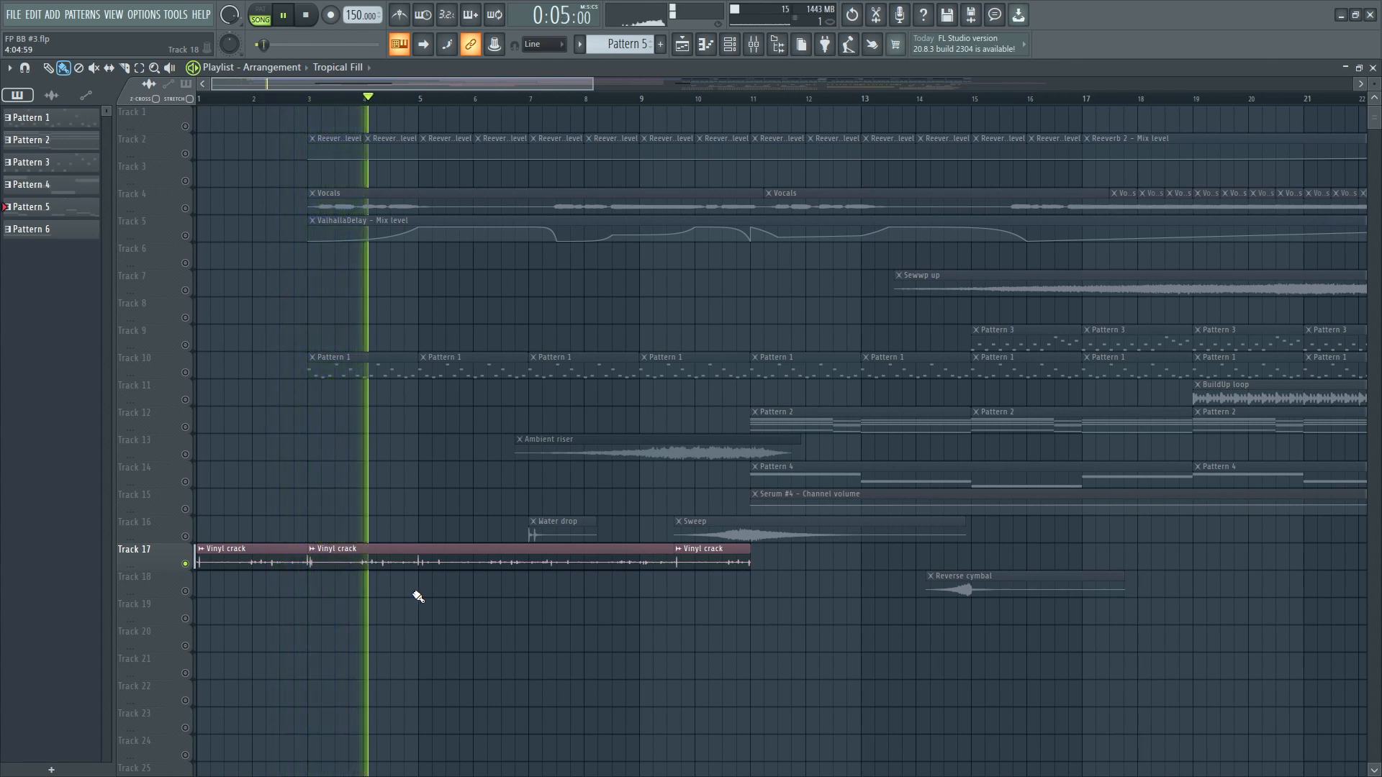
{"action": "key", "text": "space"}
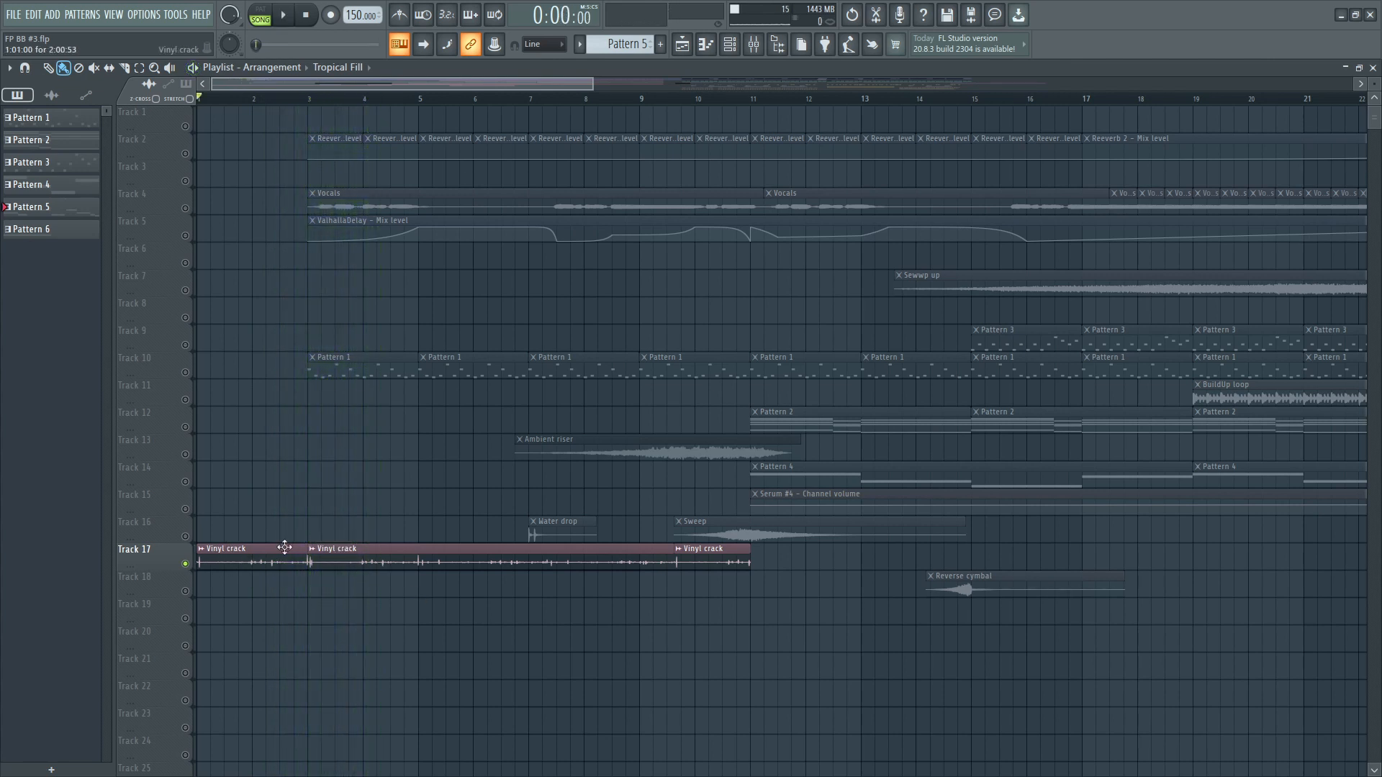
Enable Track 16 alongside Track 17 and play the Water drop clip from about bar 6.5.
{"action": "left_click", "coordinate": [185, 537]}
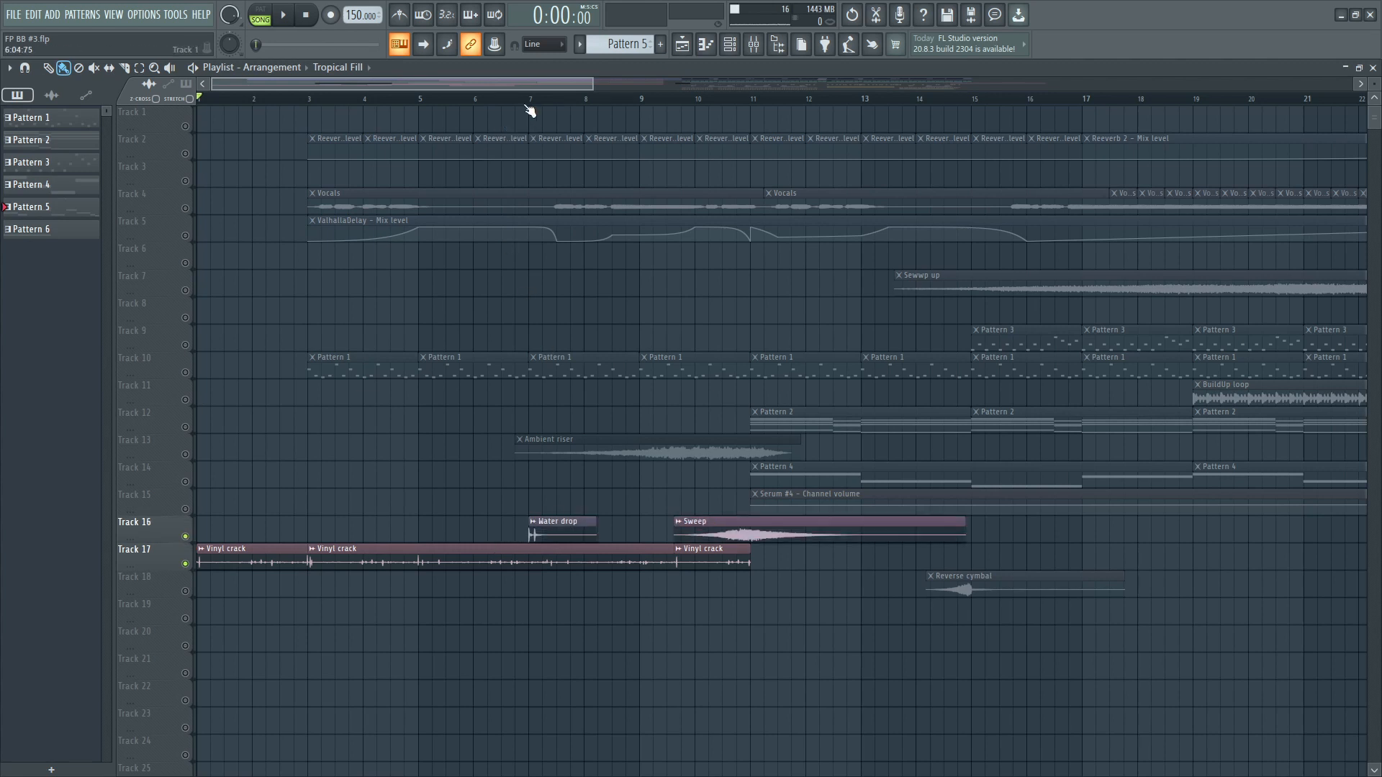
{"action": "left_click", "coordinate": [501, 99]}
{"action": "key", "text": "space"}
{"action": "key", "text": "space"}
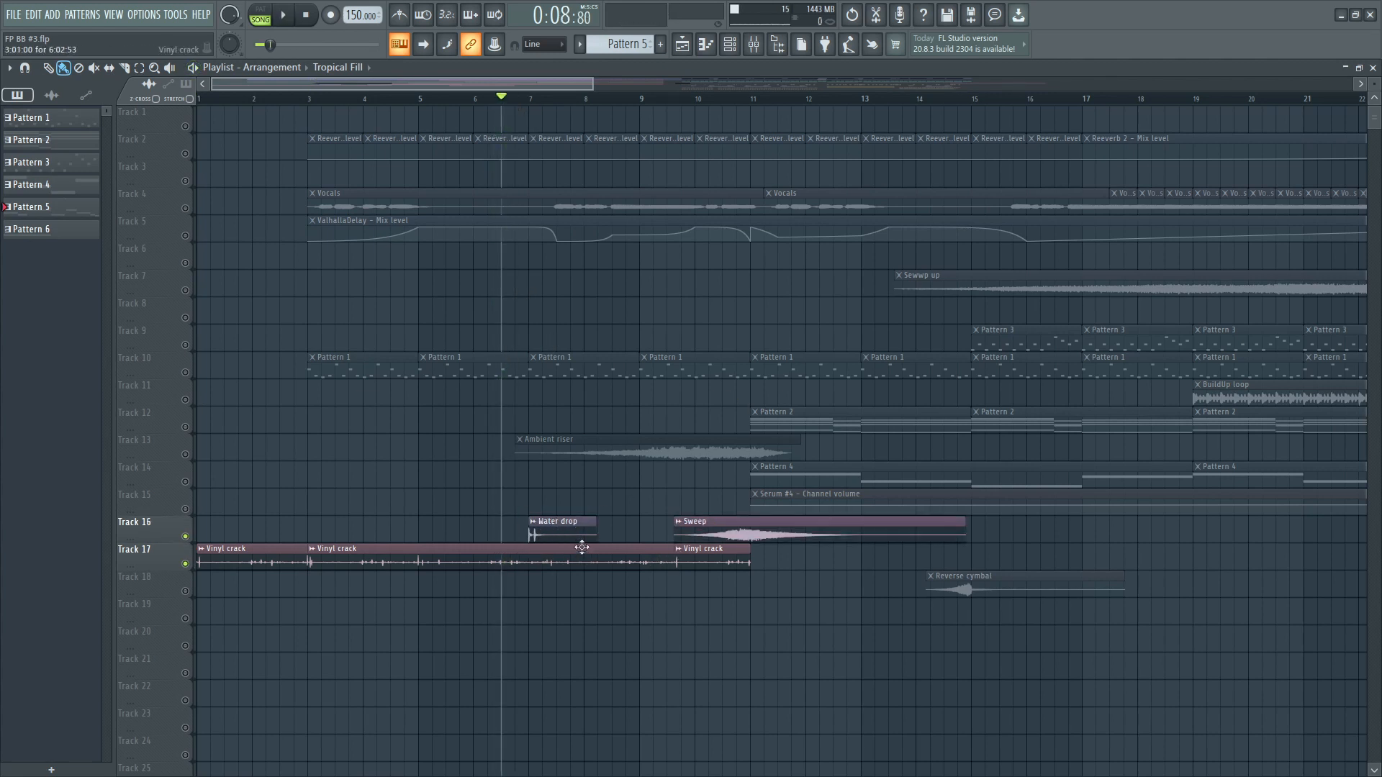
{"action": "key", "text": "space"}
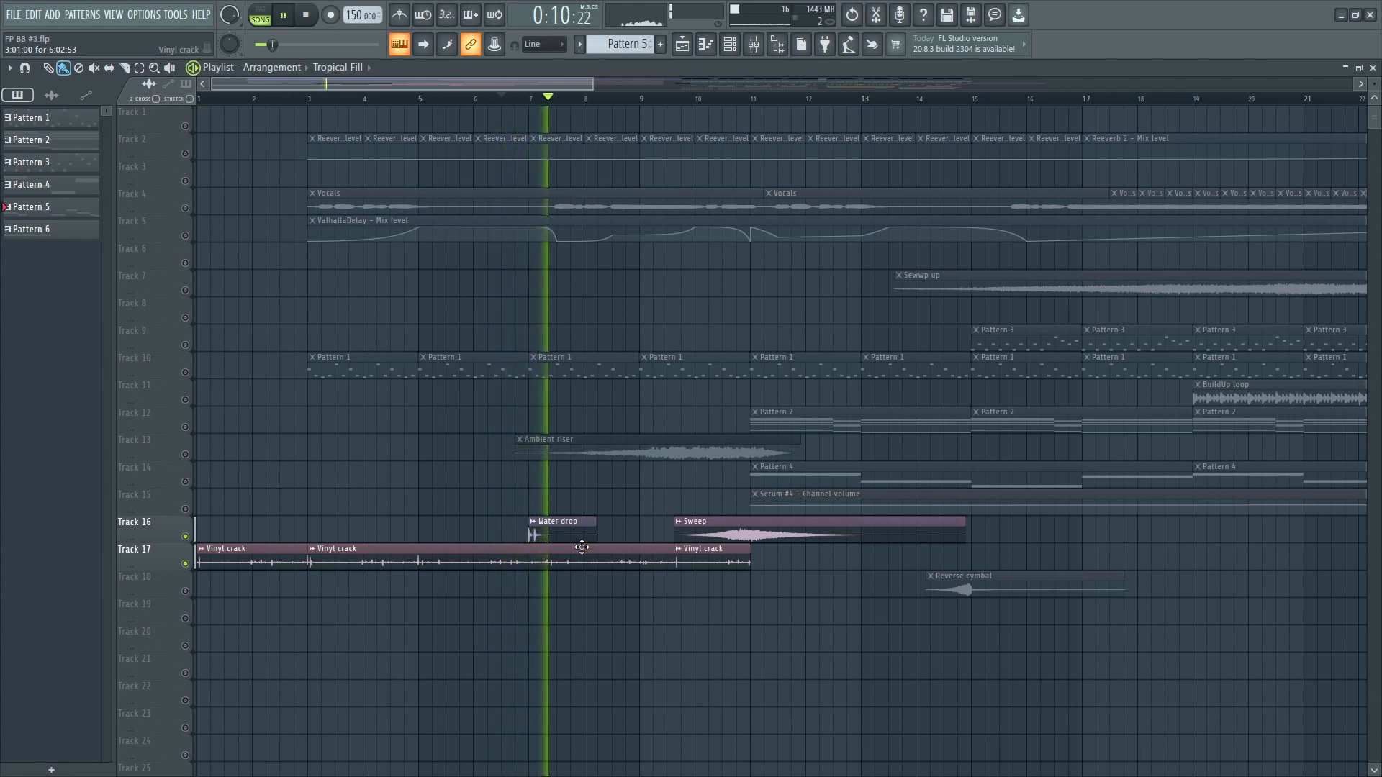
{"action": "key", "text": "space"}
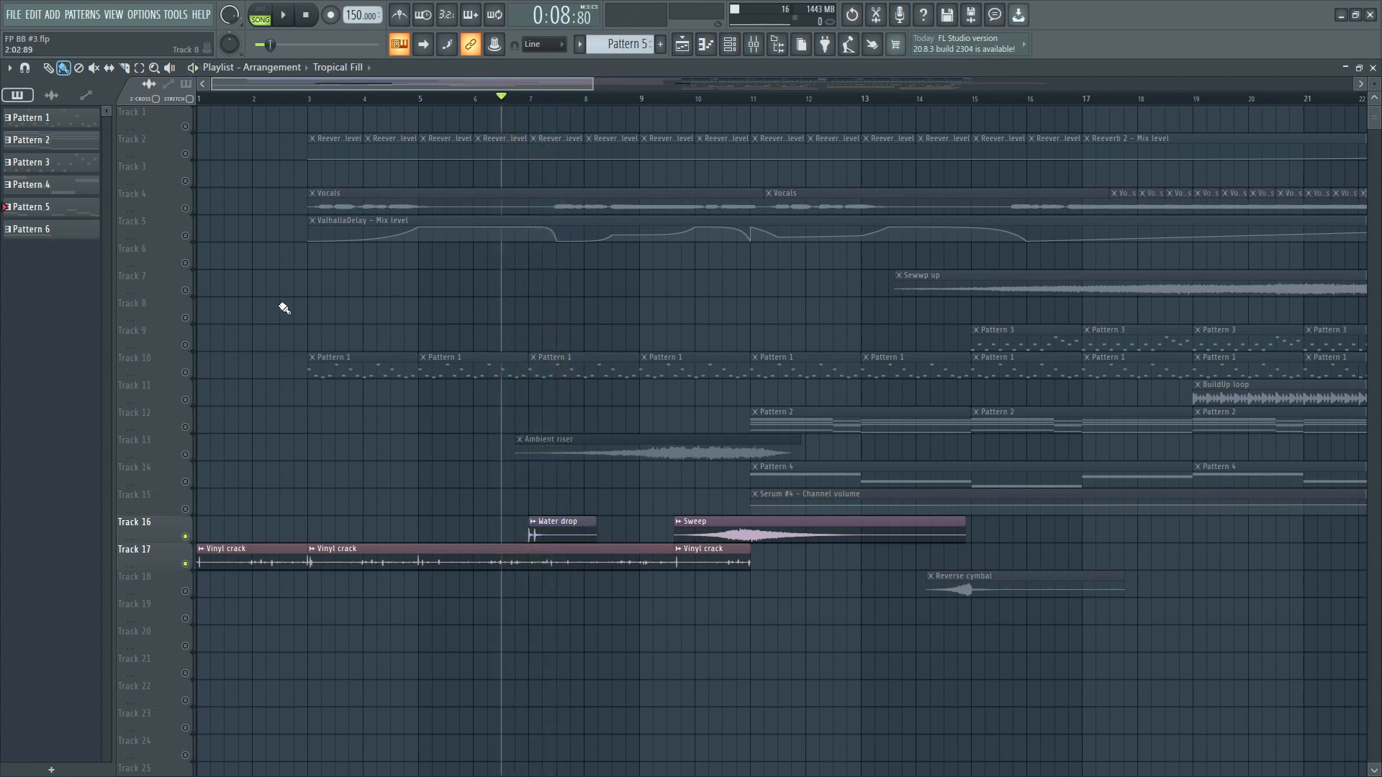
Solo the Vocals on Track 4 and bypass all effects on the first Vocal mixer insert.
{"action": "right_click", "coordinate": [185, 209]}
{"action": "left_click", "coordinate": [753, 43]}
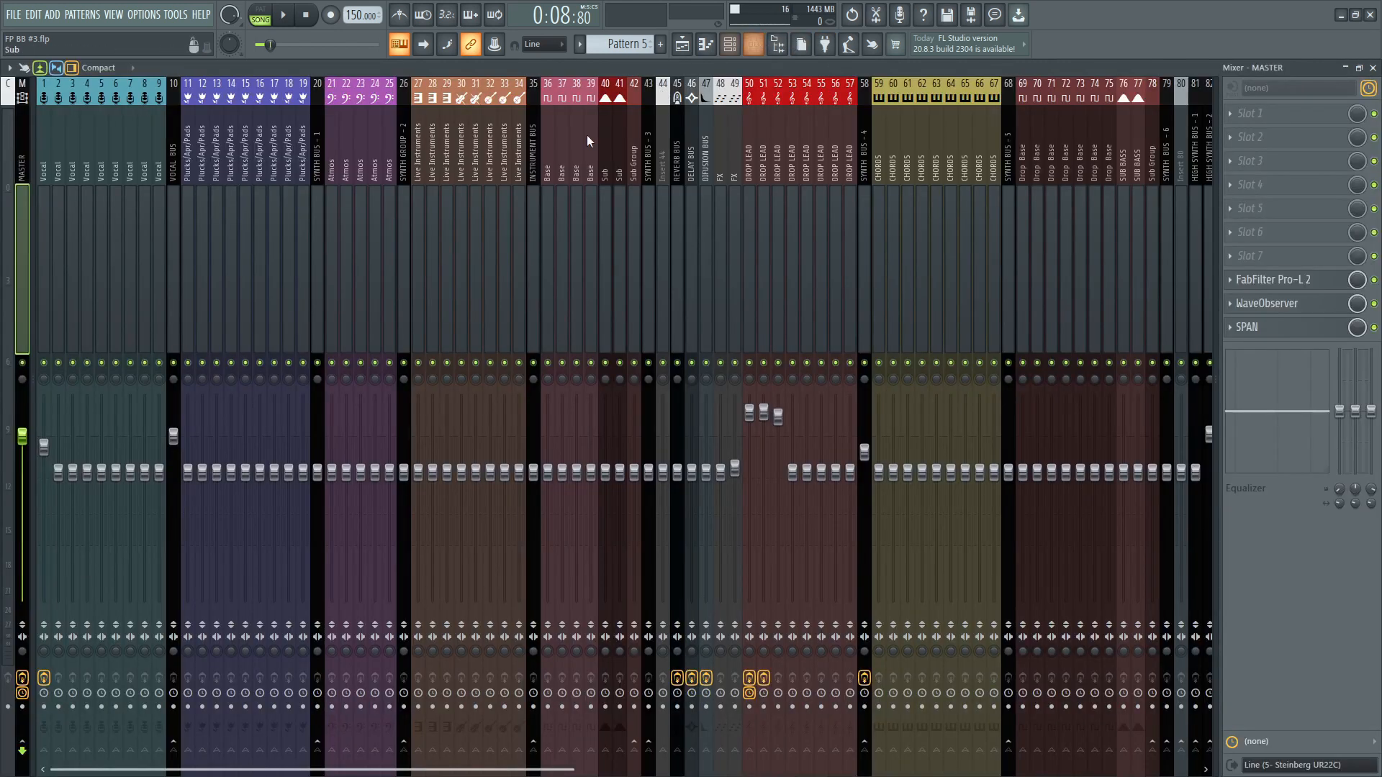
{"action": "left_click", "coordinate": [50, 209]}
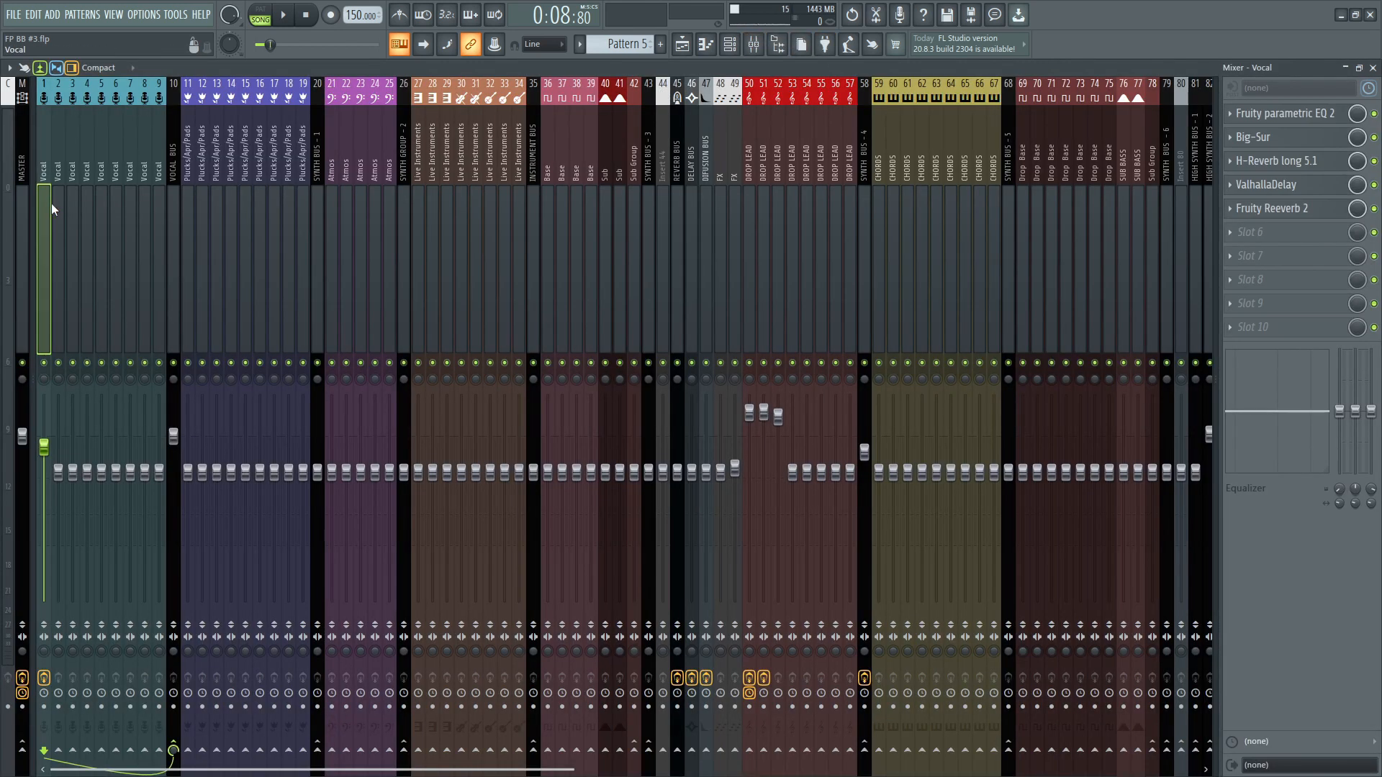
{"action": "left_click", "coordinate": [44, 677]}
{"action": "left_click", "coordinate": [1373, 67]}
Play the dry vocals from bar 3 with automation Tracks 2 and 5 enabled.
{"action": "left_click", "coordinate": [309, 99]}
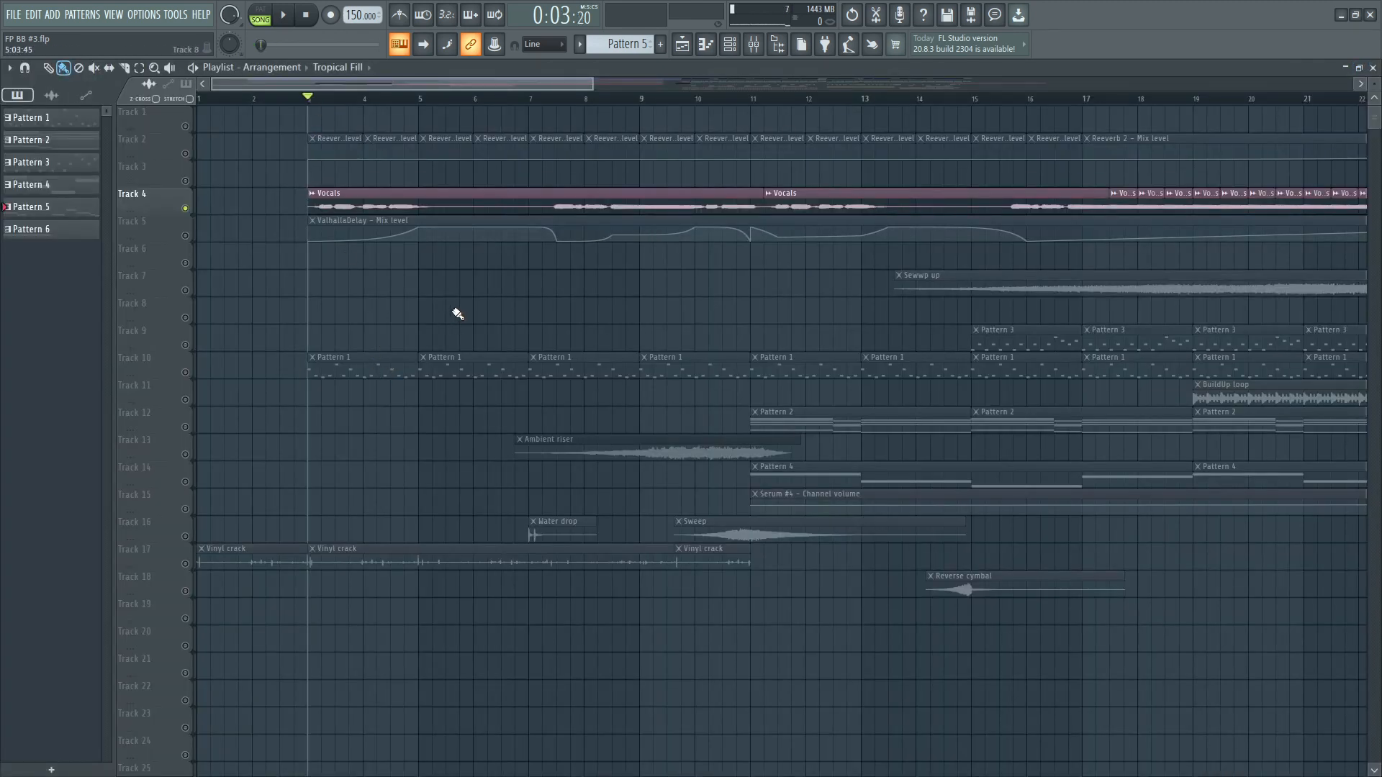
{"action": "key", "text": "space"}
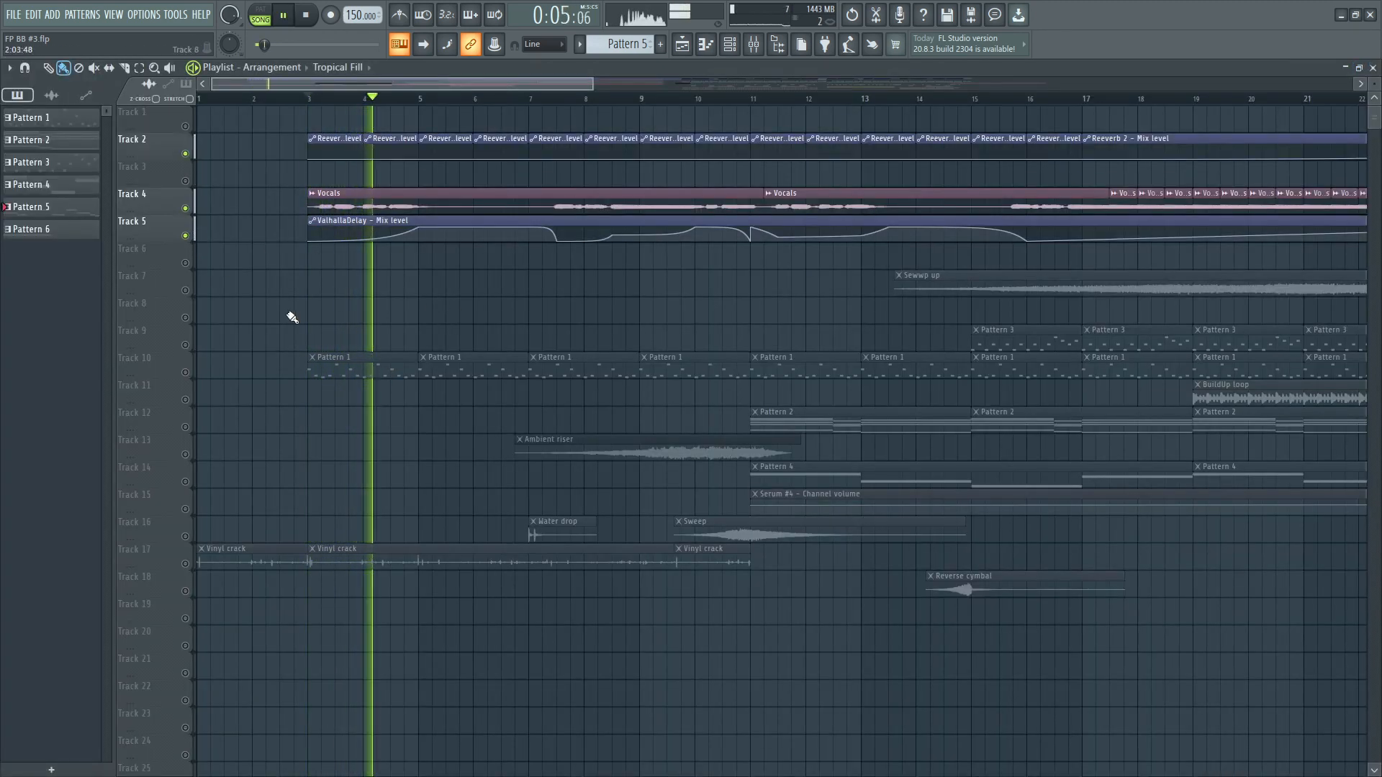
{"action": "key", "text": "space"}
Re-enable the effects on the first Vocal mixer insert and replay the vocals from bar 3.
{"action": "left_click", "coordinate": [753, 45]}
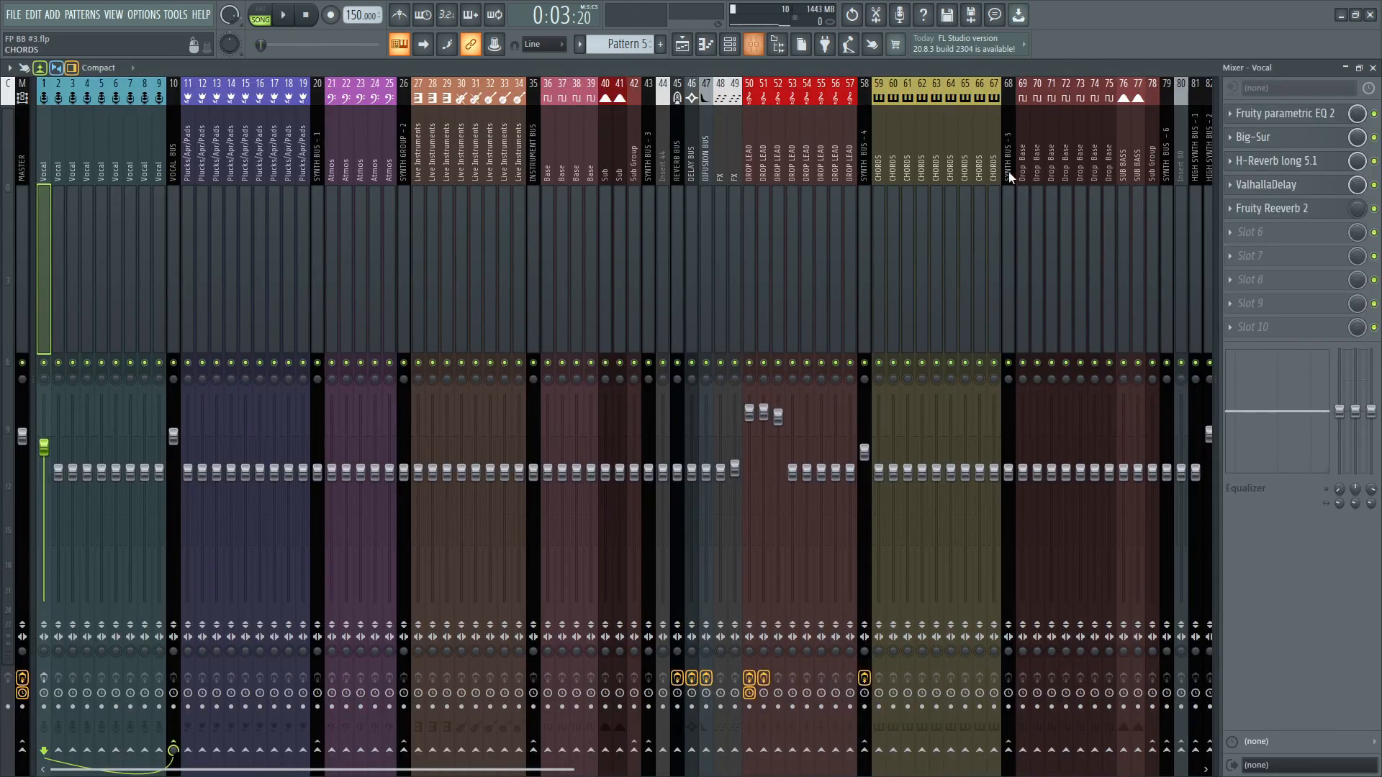
{"action": "left_click", "coordinate": [44, 678]}
{"action": "left_click", "coordinate": [1372, 67]}
{"action": "key", "text": "space"}
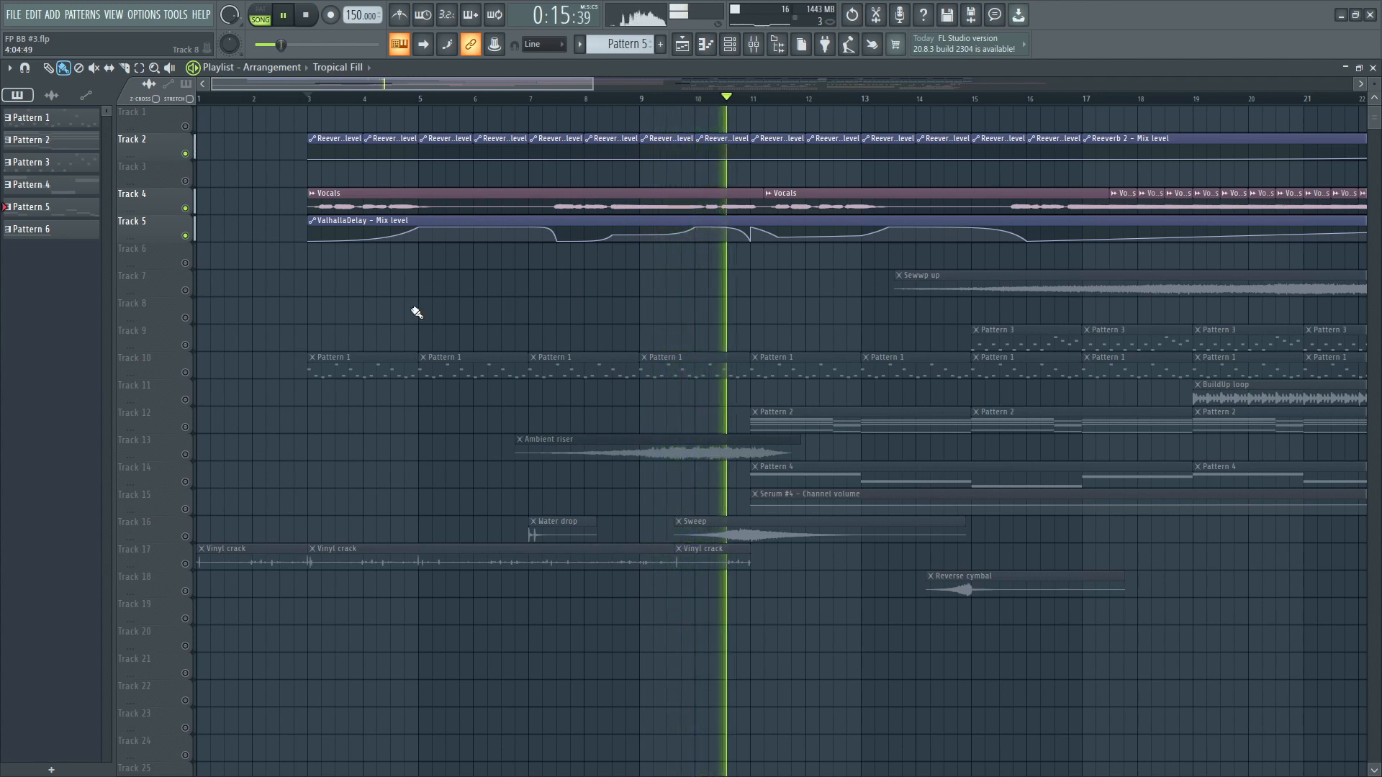
{"action": "key", "text": "space"}
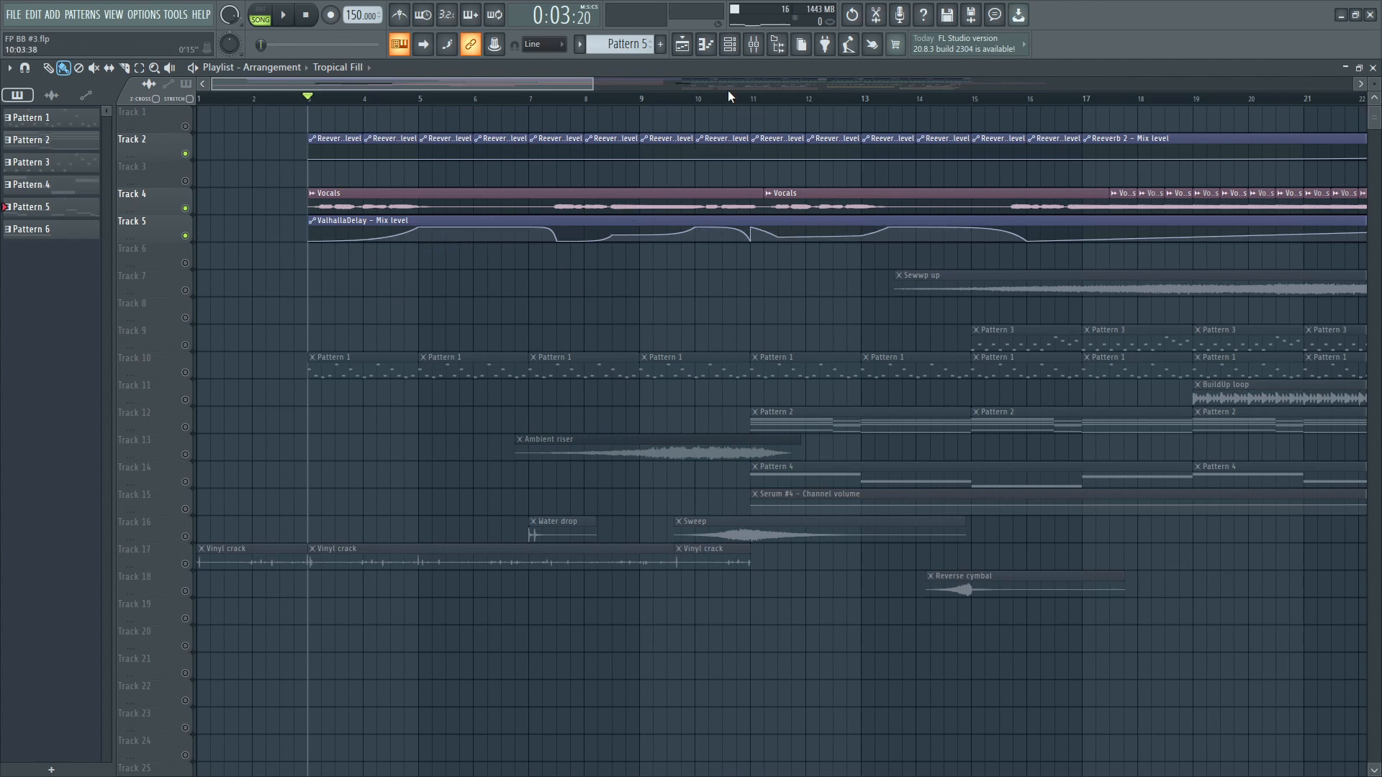
Review the effect chain on the Vocal insert and the reverb and delay mix level automation in the playlist.
{"action": "left_click", "coordinate": [753, 44]}
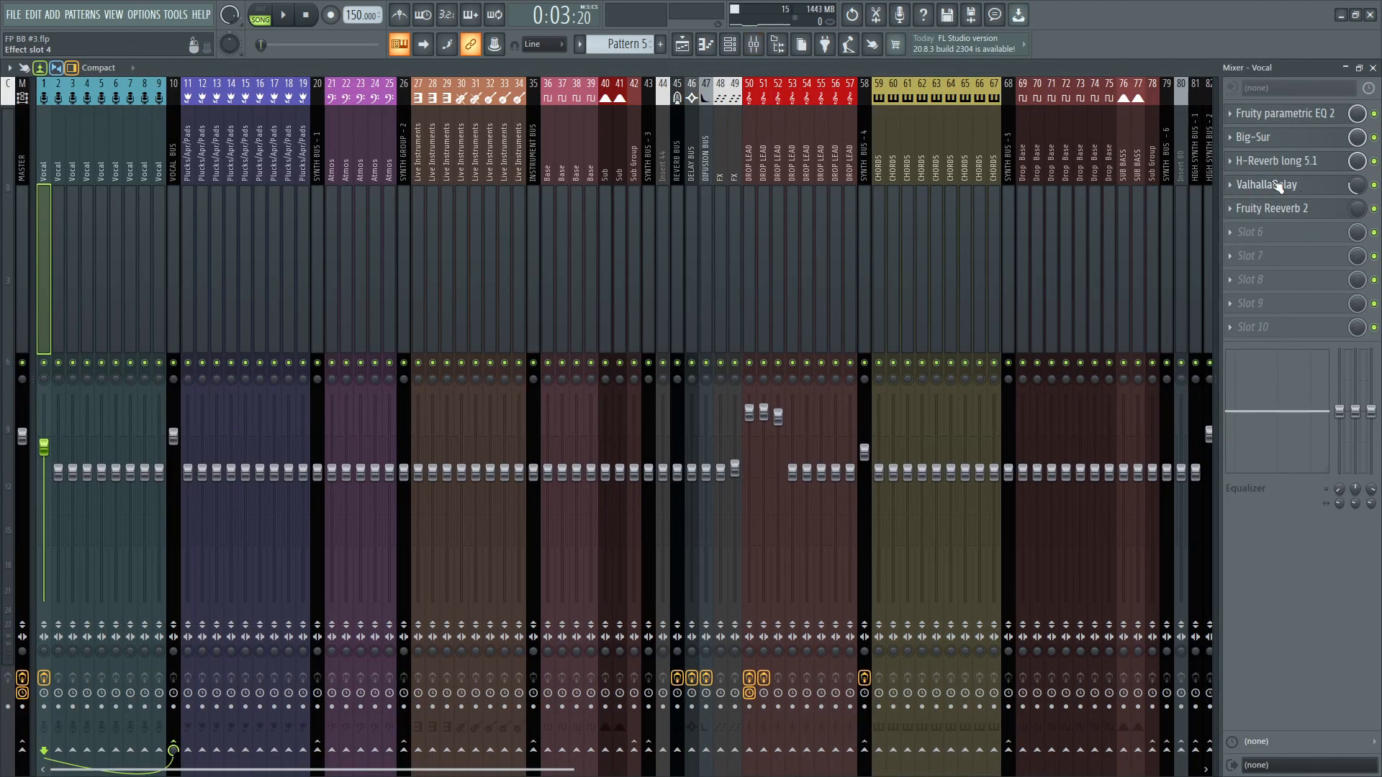
{"action": "left_click", "coordinate": [1372, 67]}
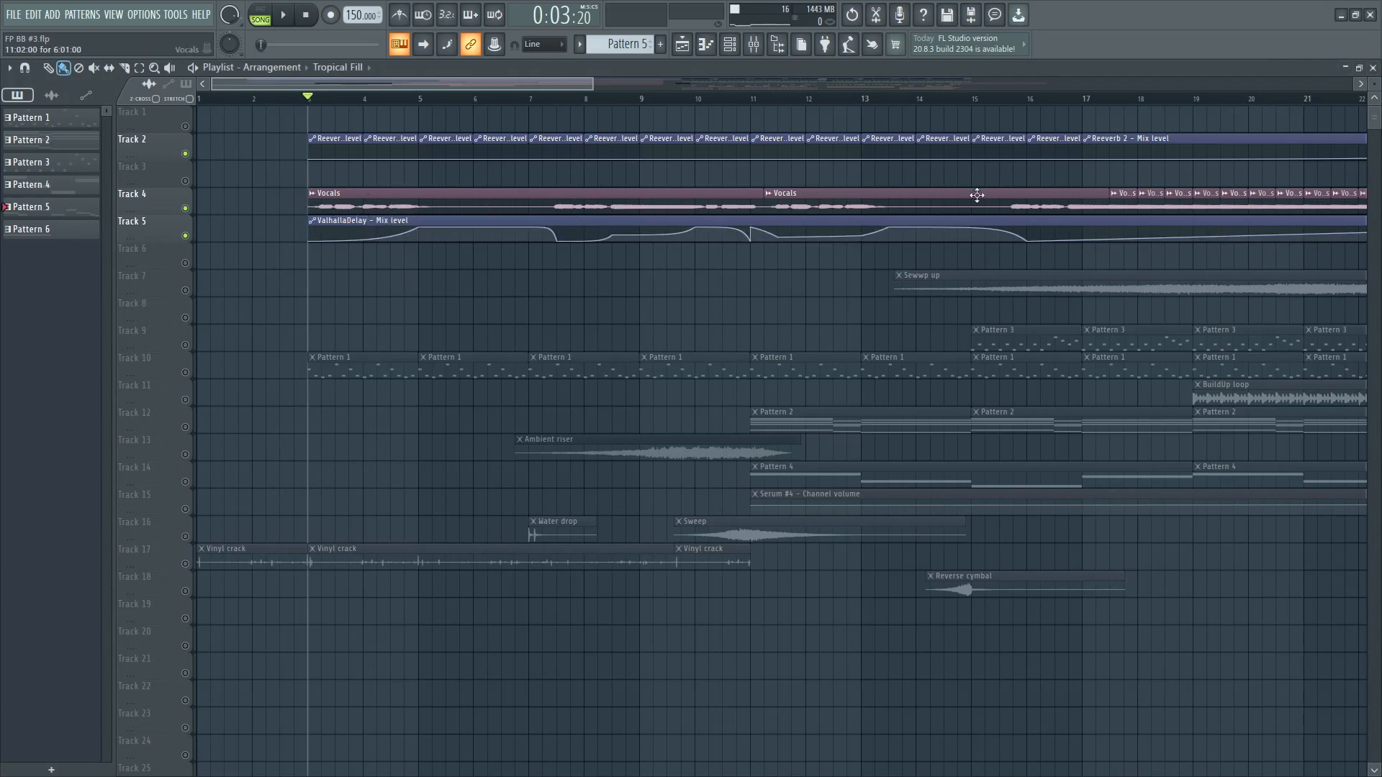
{"action": "scroll", "coordinate": [719, 281], "scroll_direction": "down", "scroll_amount": 2, "text": "ctrl"}
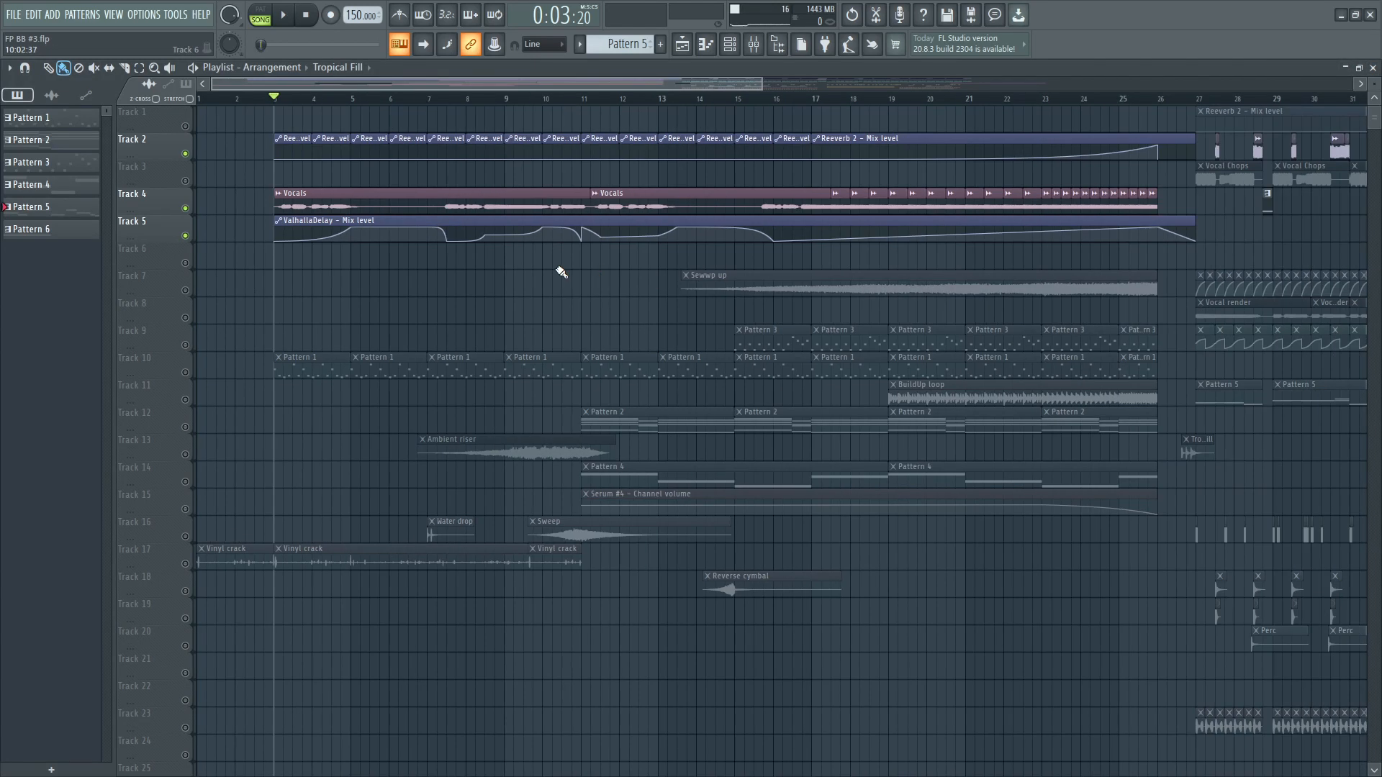
{"action": "scroll", "coordinate": [266, 303], "scroll_direction": "up", "scroll_amount": 2, "text": "ctrl"}
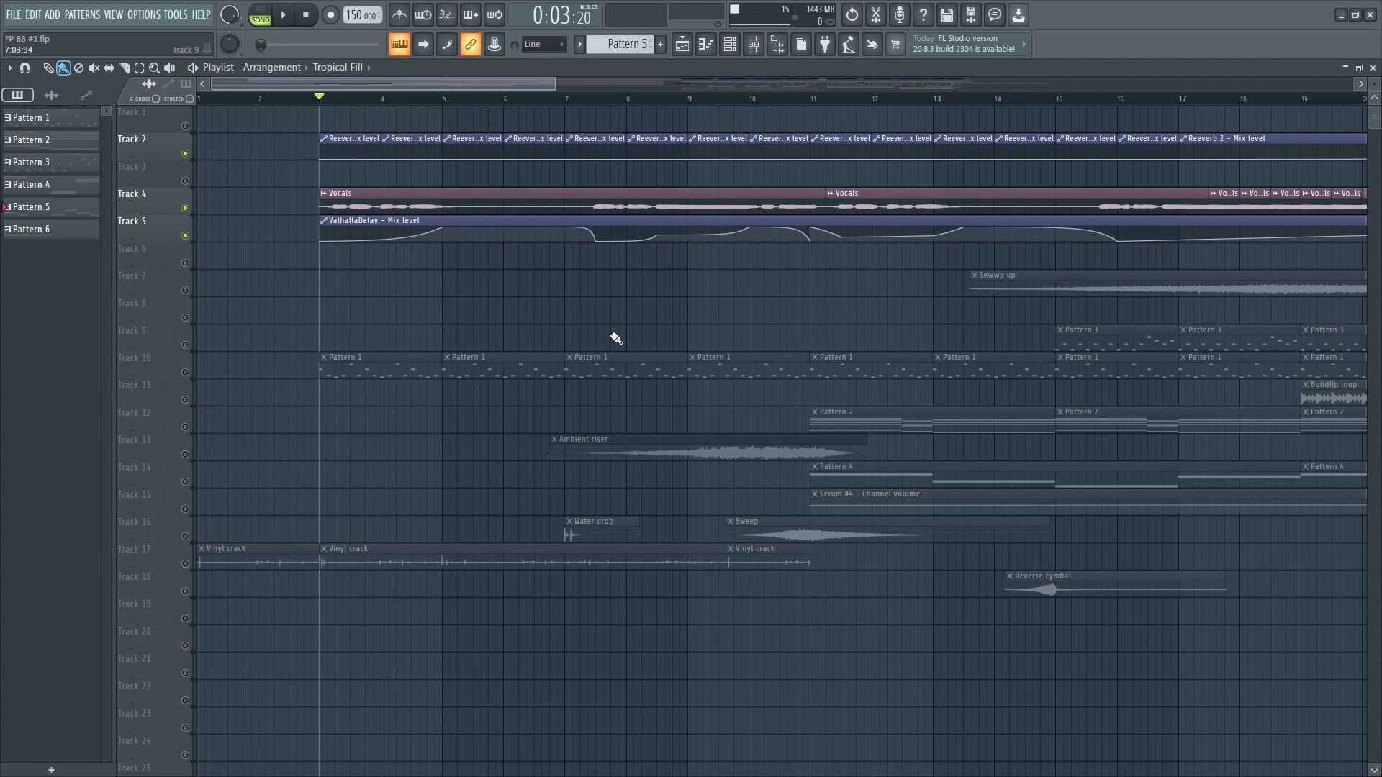
Solo Track 10, play the Pattern 1 clips and open the first Serum channel to examine its oscillator settings.
{"action": "right_click", "coordinate": [185, 373]}
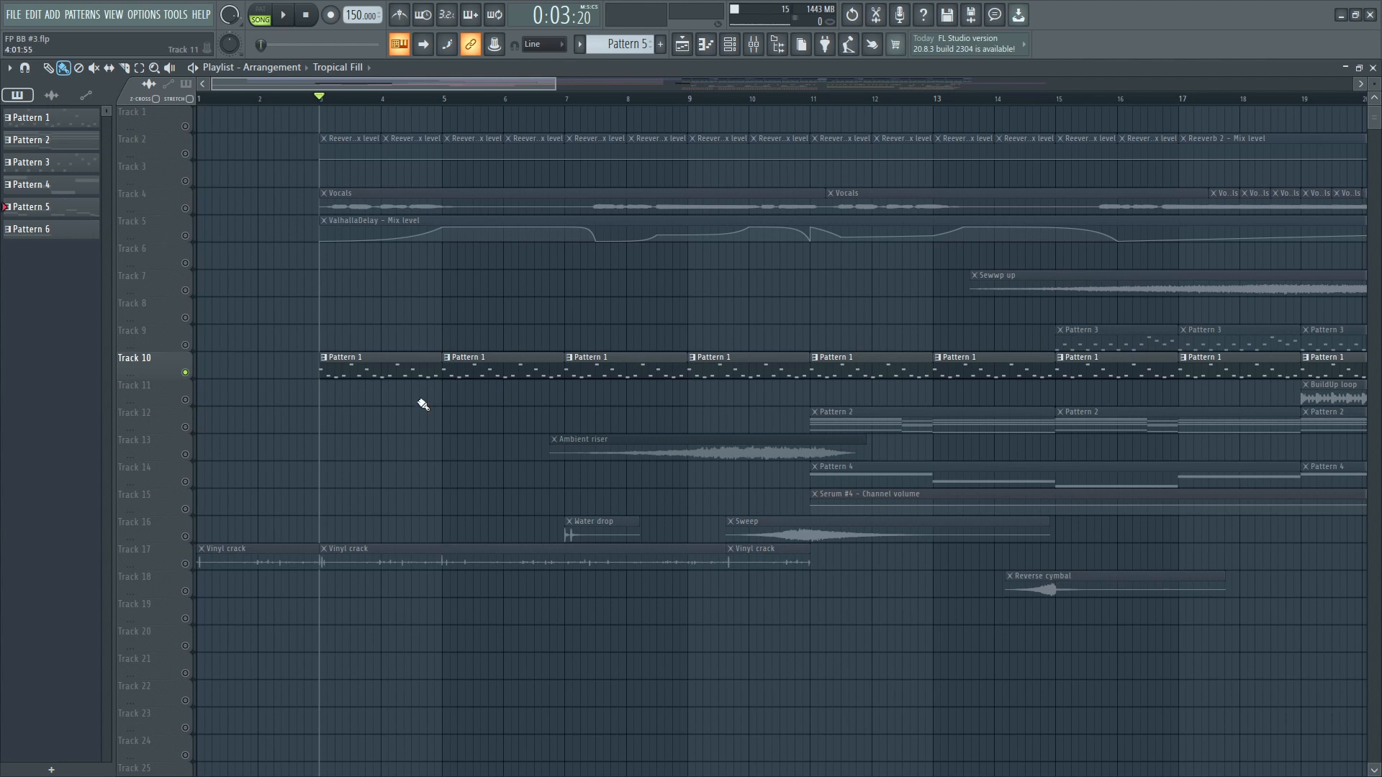
{"action": "key", "text": "space"}
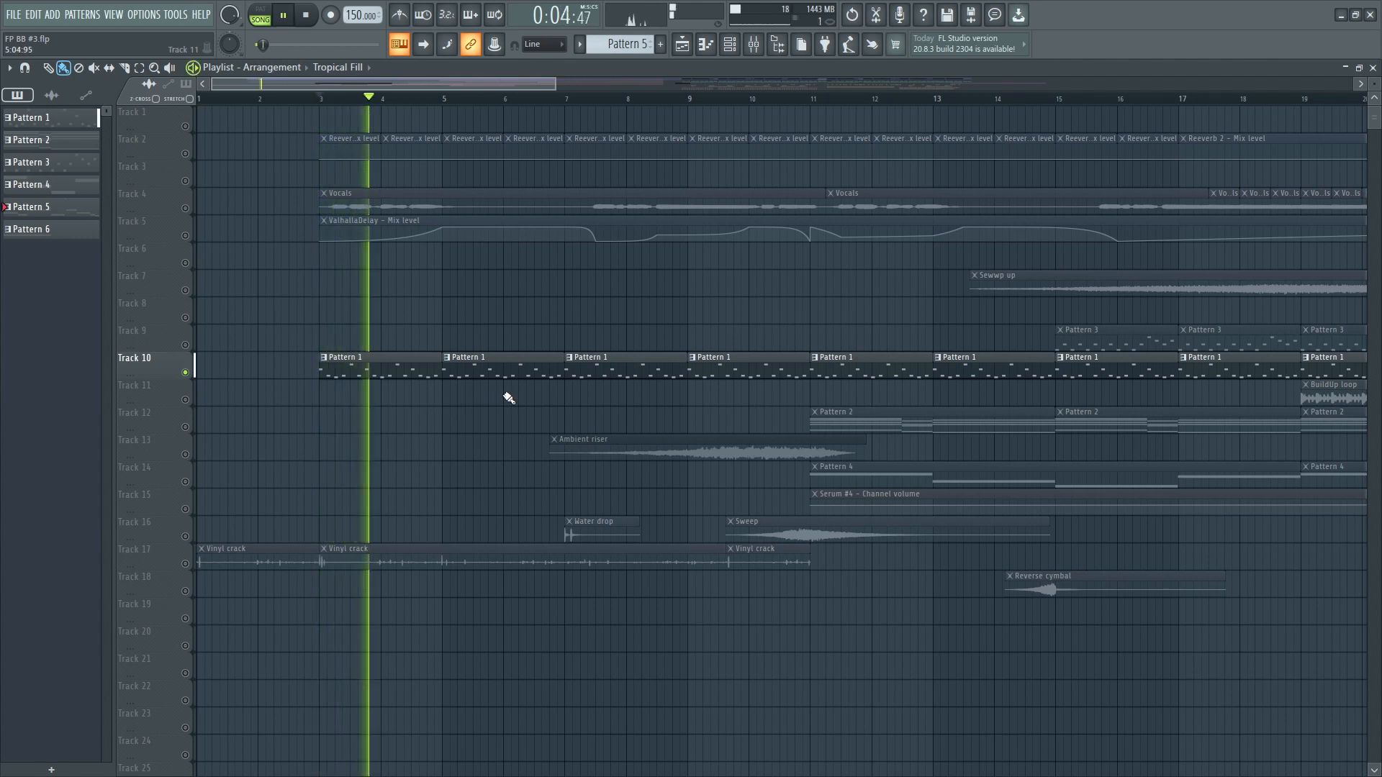
{"action": "left_click", "coordinate": [730, 44]}
{"action": "scroll", "coordinate": [591, 227], "scroll_direction": "down", "scroll_amount": 2}
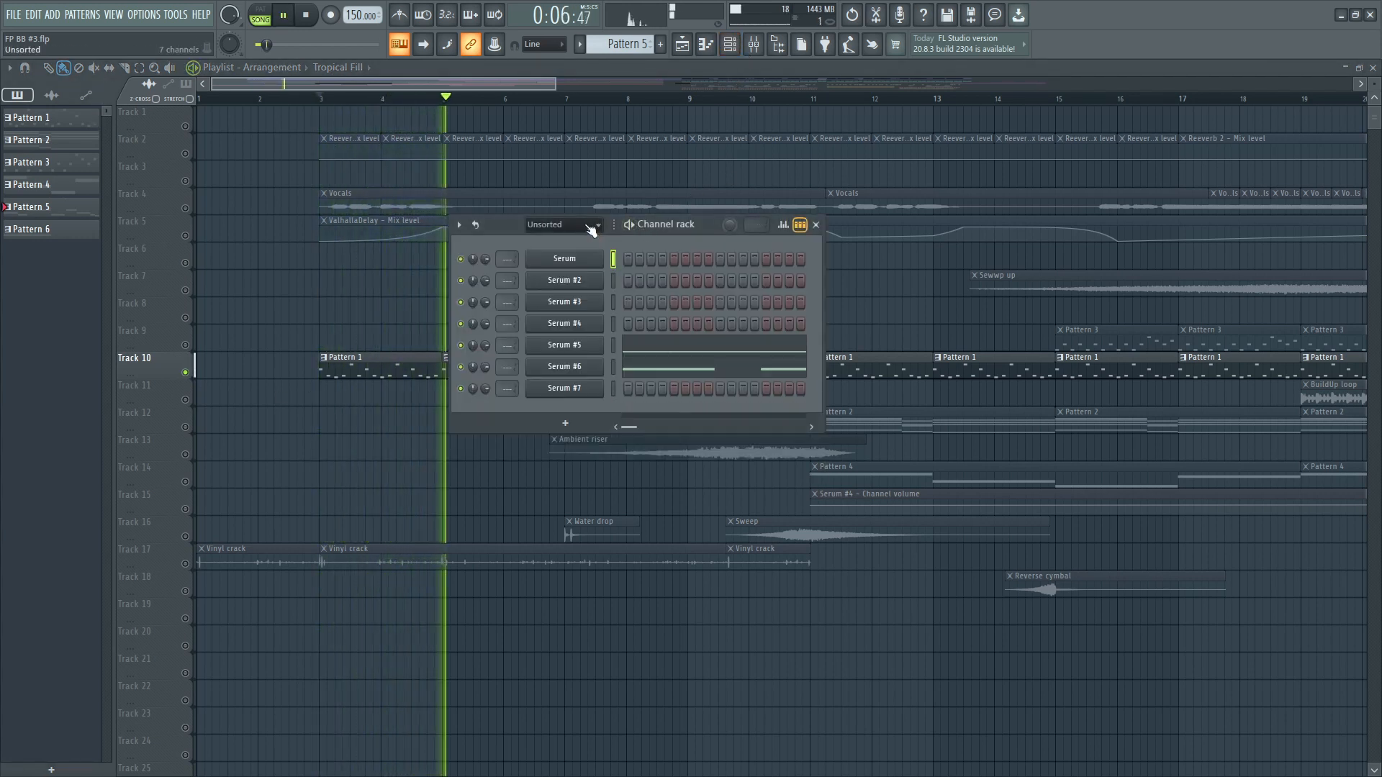
{"action": "scroll", "coordinate": [590, 232], "scroll_direction": "up", "scroll_amount": 1}
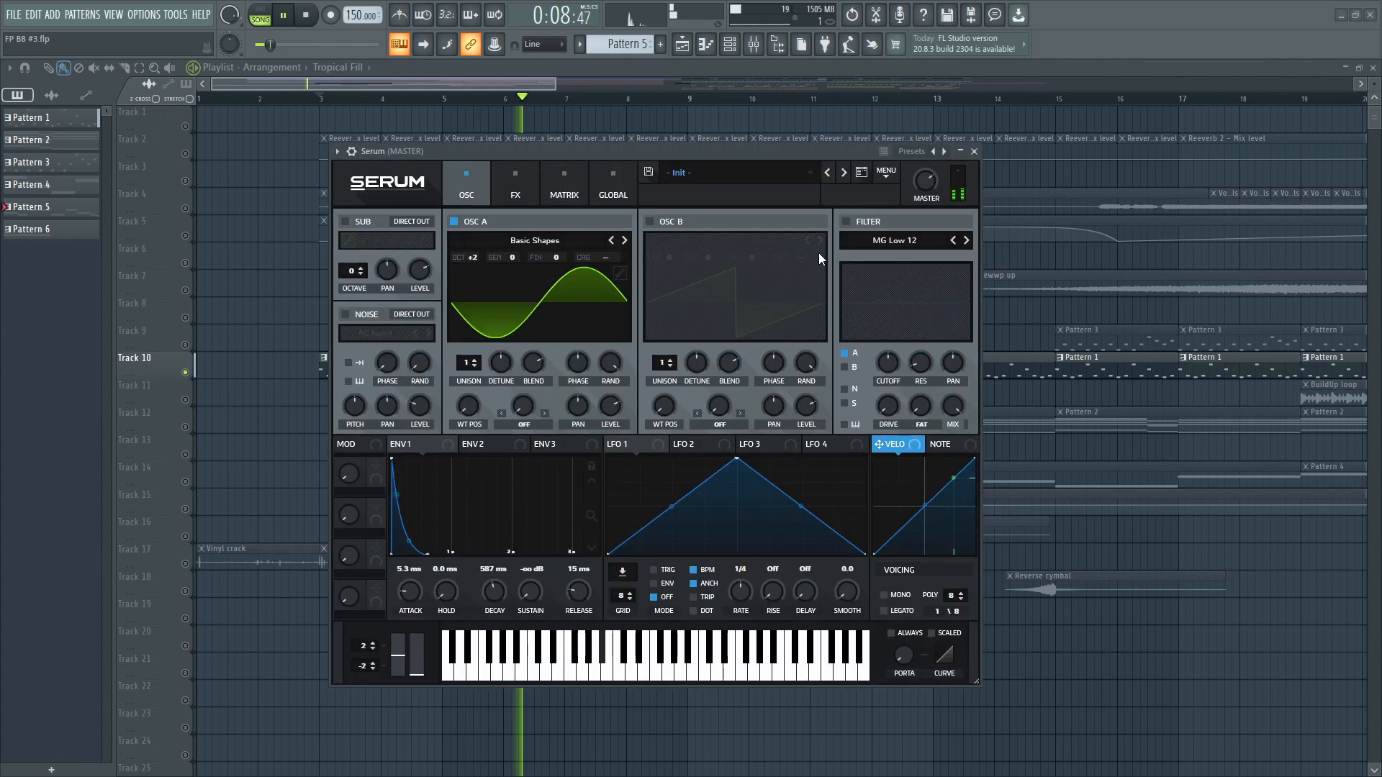
{"action": "key", "text": "space"}
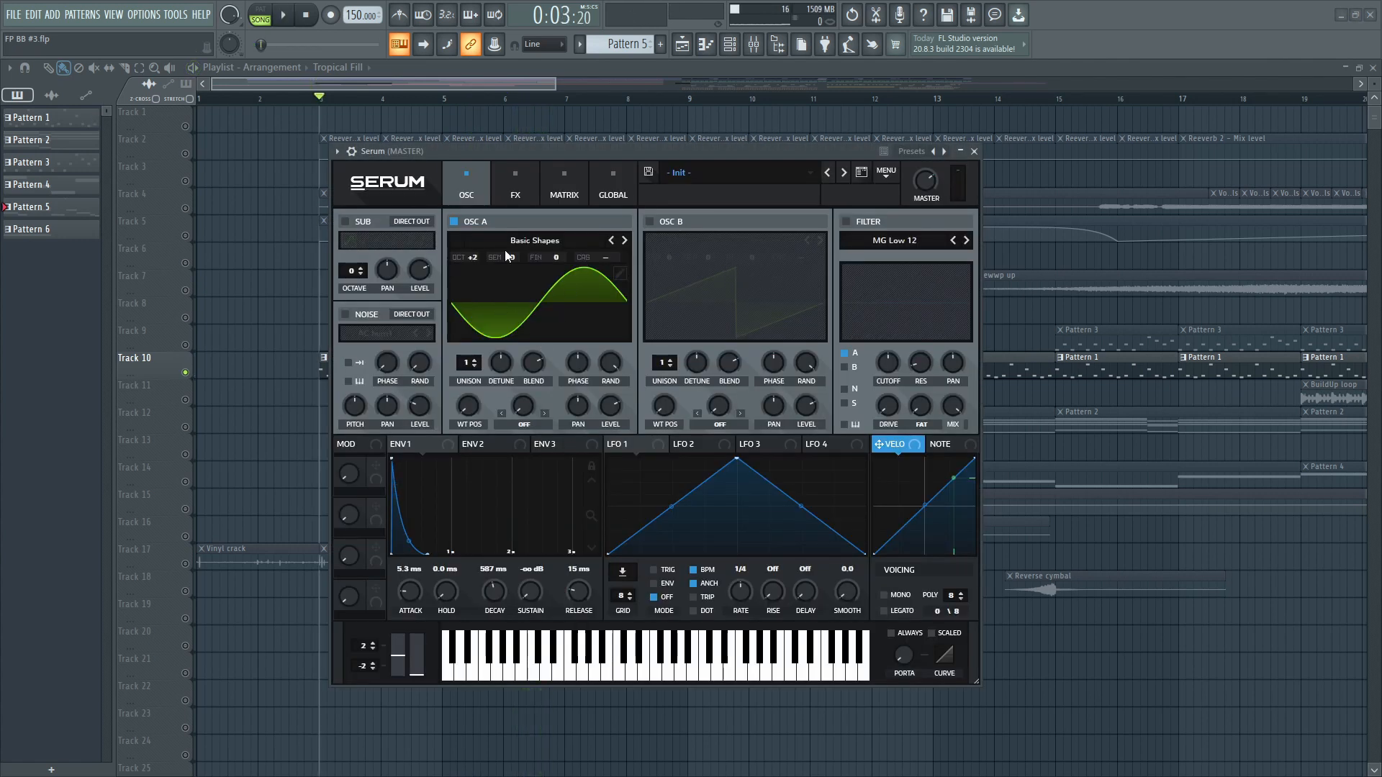
Examine Serum's effects page with its Distortion, Hyper/Dimension, Reverb and EQ modules, and close the synth.
{"action": "left_click", "coordinate": [525, 184]}
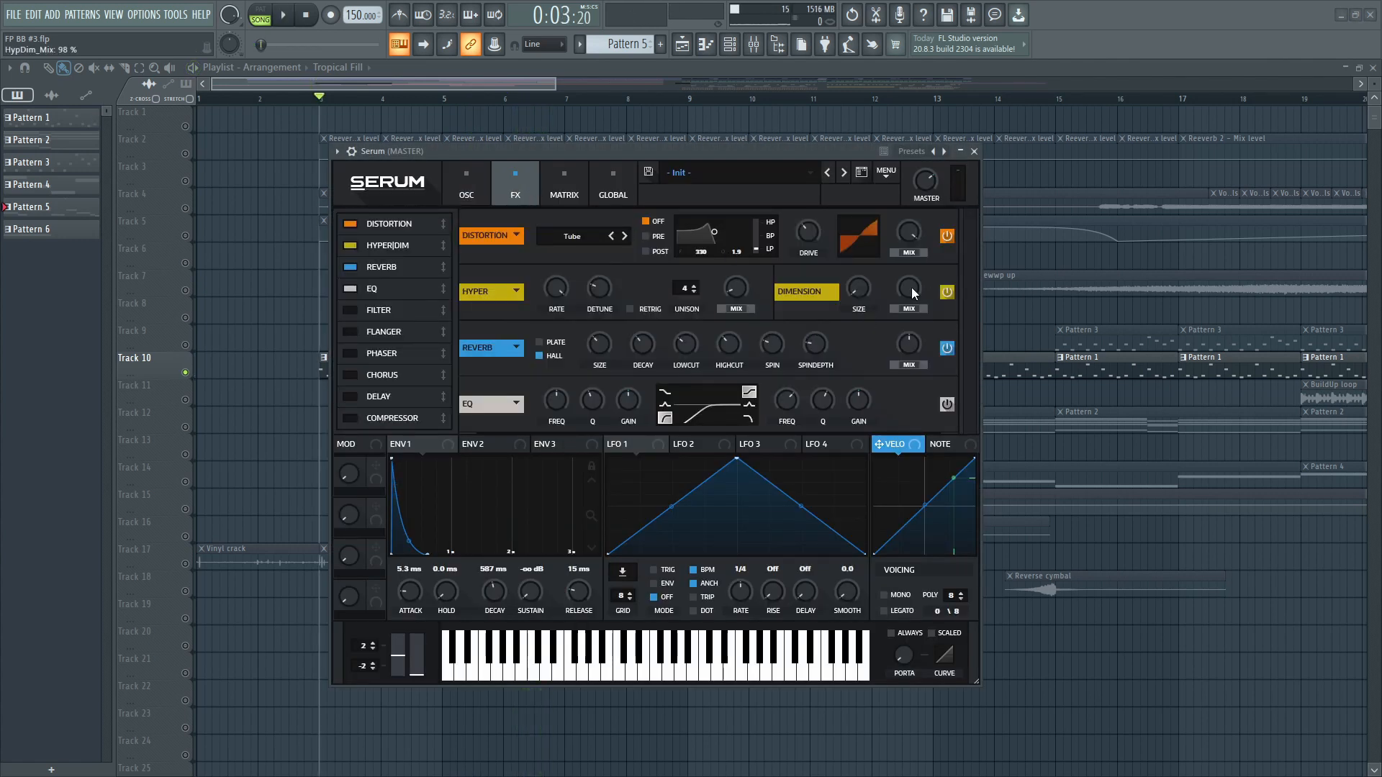
{"action": "left_click_drag", "start_coordinate": [912, 292], "coordinate": [909, 290]}
{"action": "left_click", "coordinate": [973, 151]}
Play the Pattern 1 clips on Track 10 again from bar 3 and close the channel rack.
{"action": "key", "text": "space"}
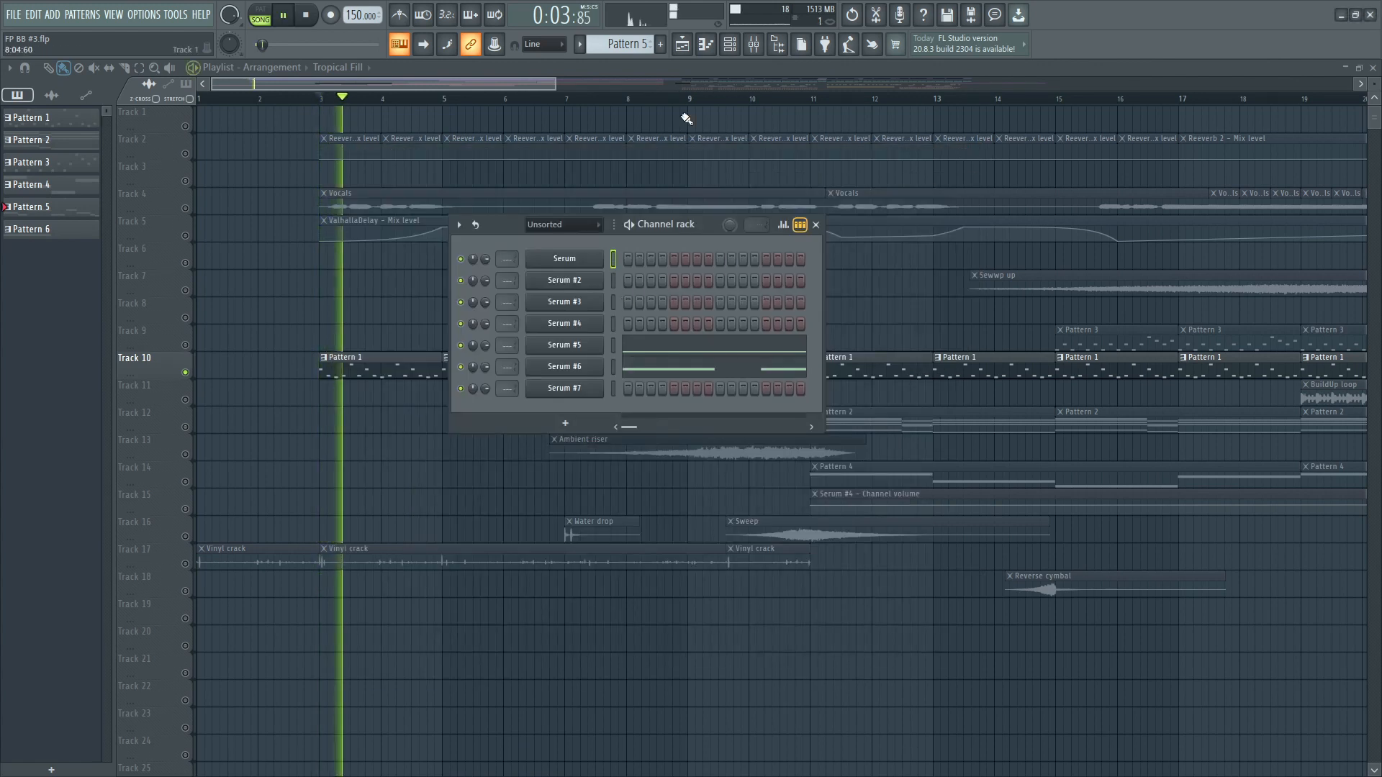
{"action": "key", "text": "F6"}
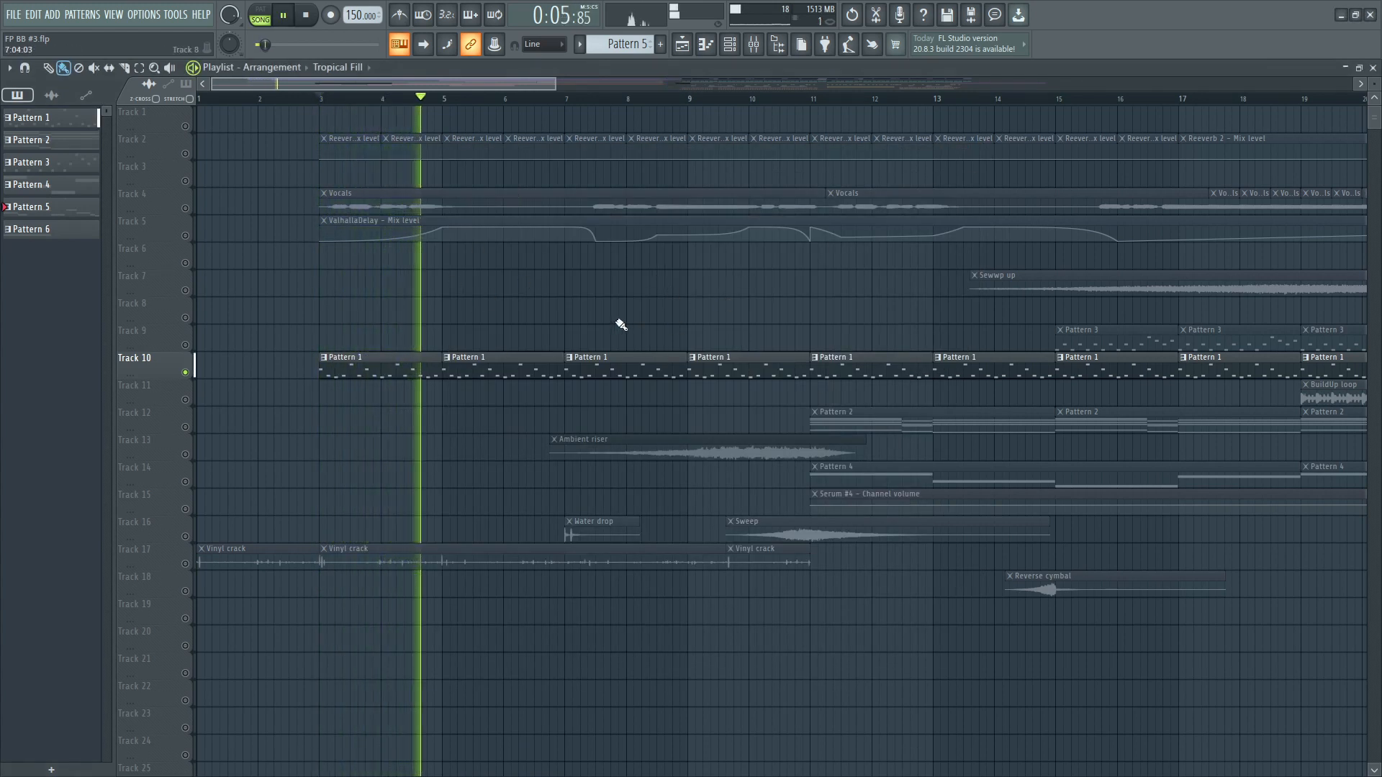
{"action": "key", "text": "space"}
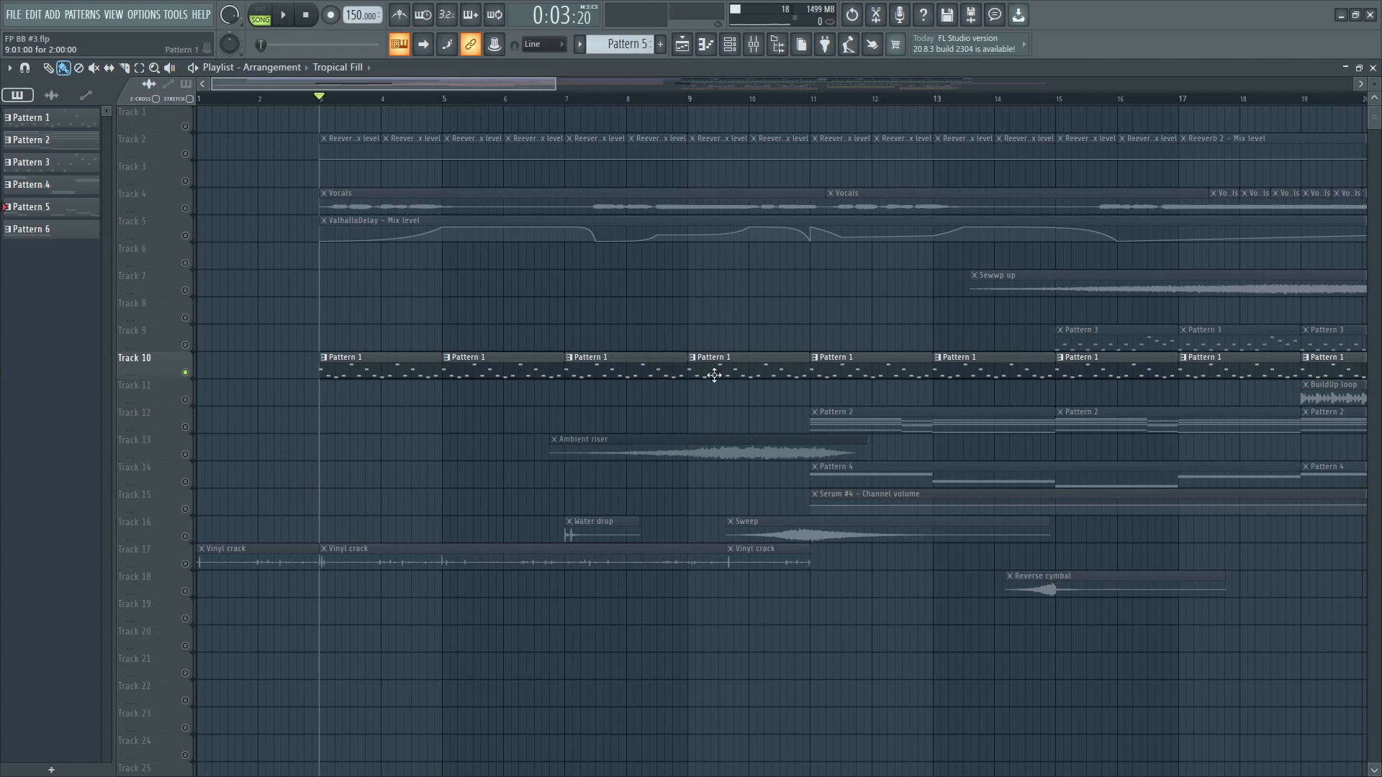
Solo Track 13 and play the Ambient riser clip from about bar 7.5.
{"action": "right_click", "coordinate": [185, 455]}
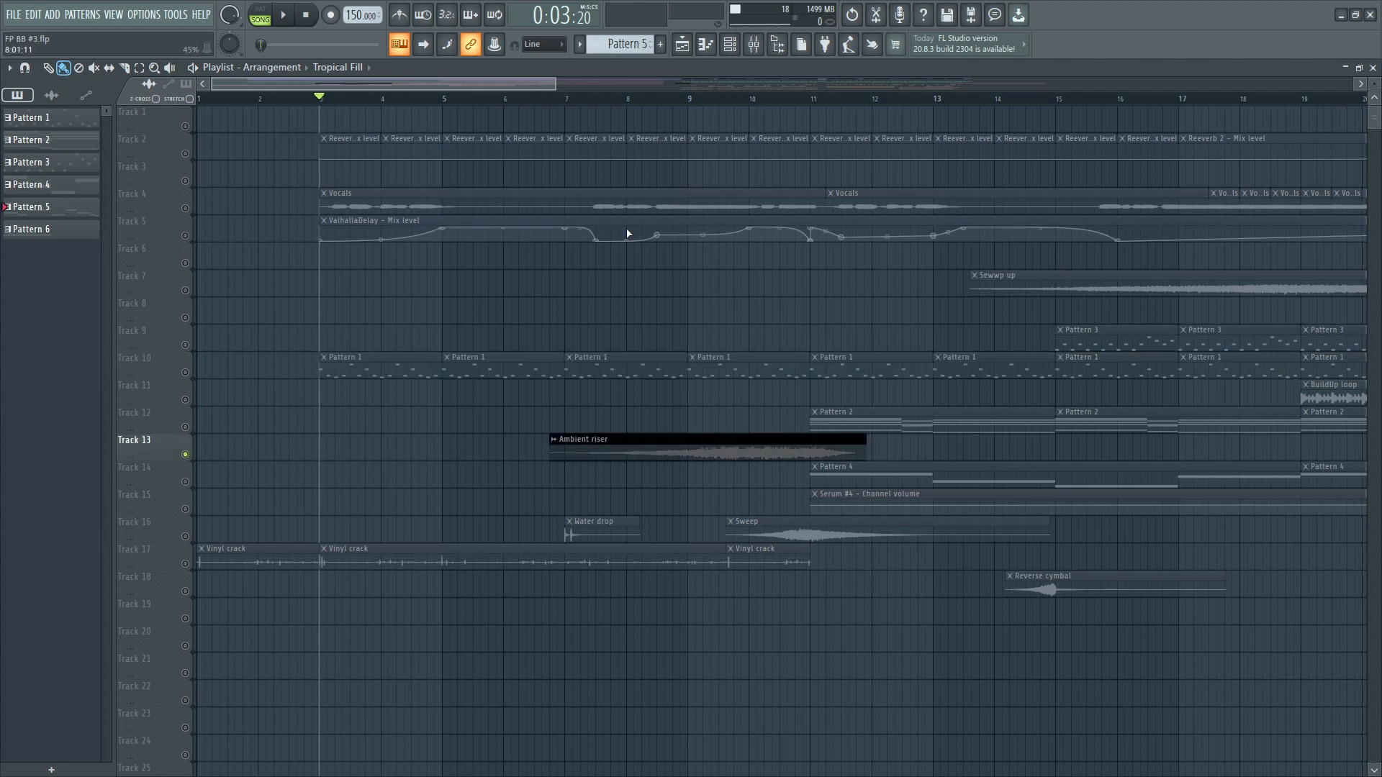
{"action": "left_click", "coordinate": [604, 100]}
{"action": "key", "text": "space"}
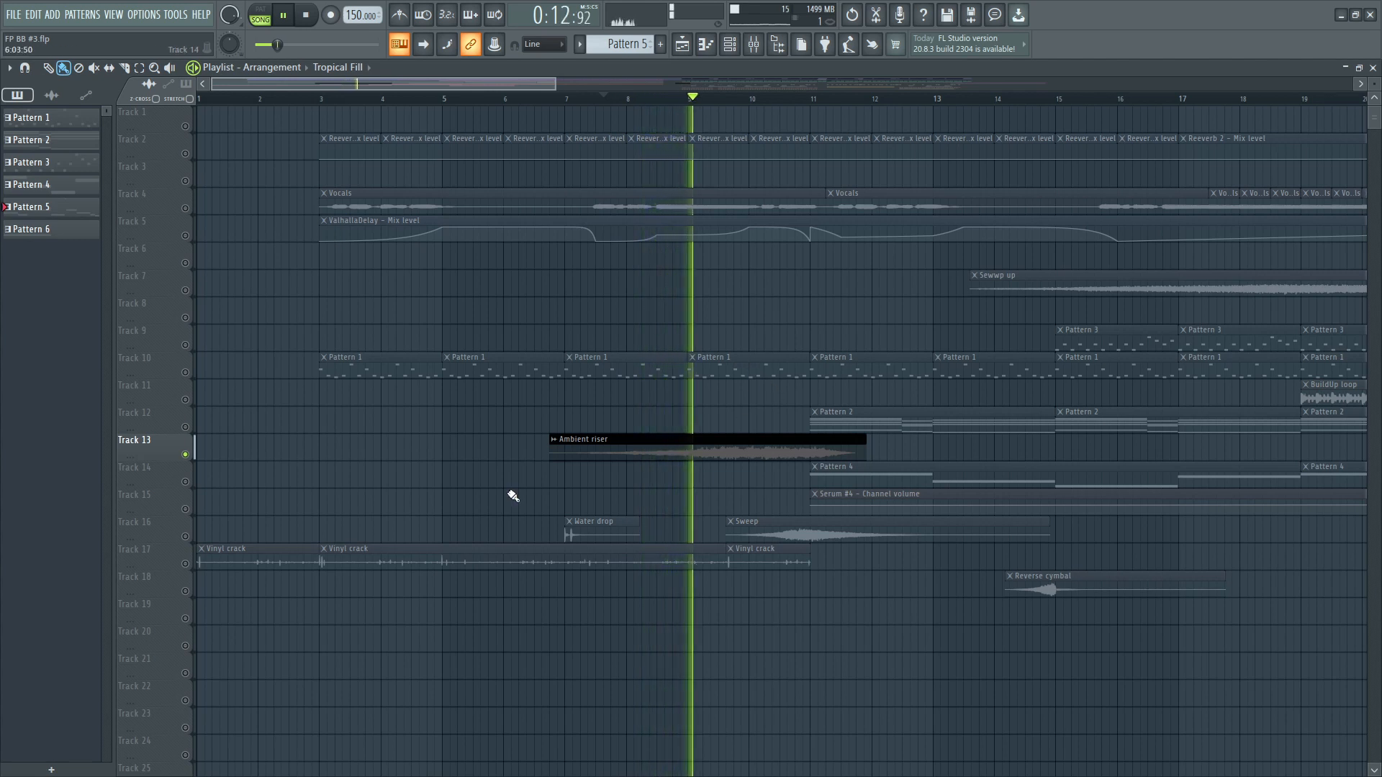
{"action": "key", "text": "space"}
Enable Track 16 alongside Track 13 and play the Sweep with the riser from about bar 9.7.
{"action": "left_click", "coordinate": [185, 536]}
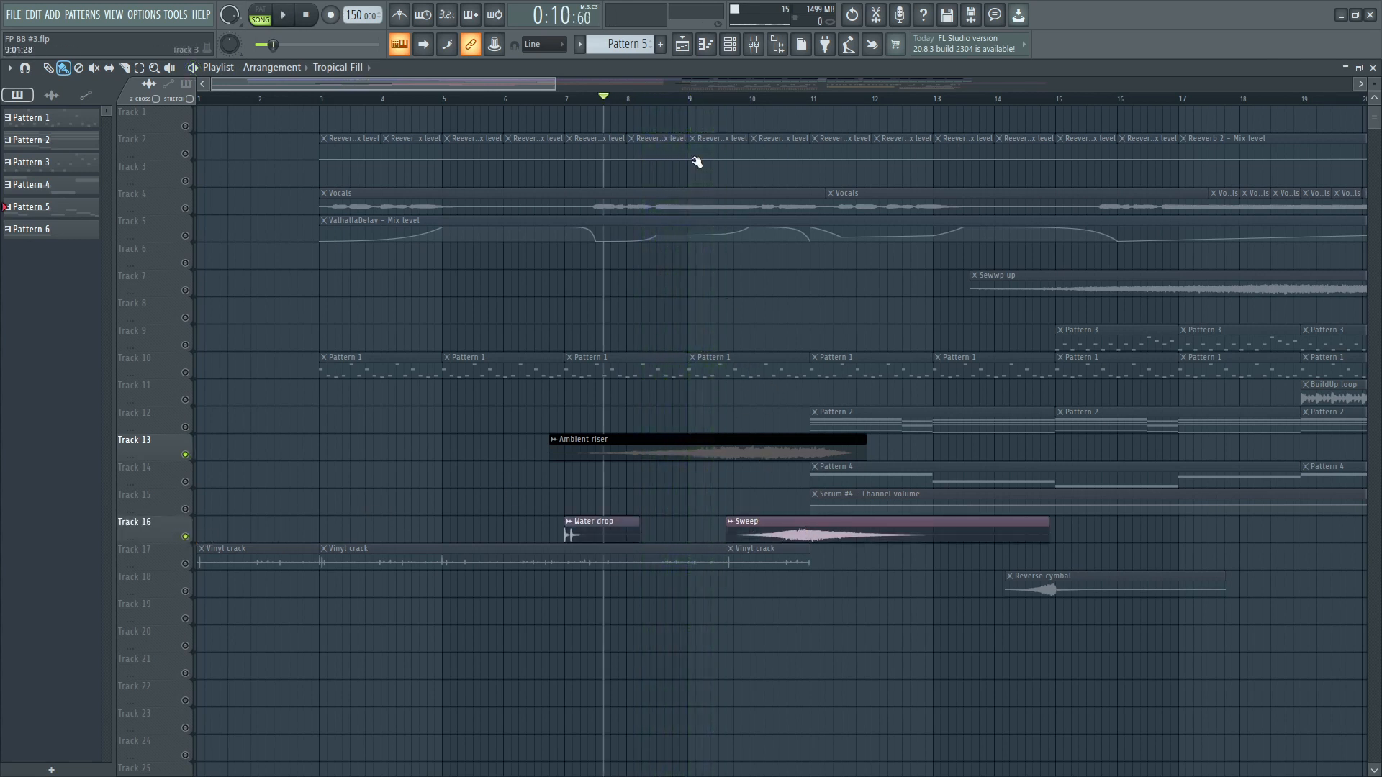
{"action": "left_click", "coordinate": [732, 100]}
{"action": "key", "text": "space"}
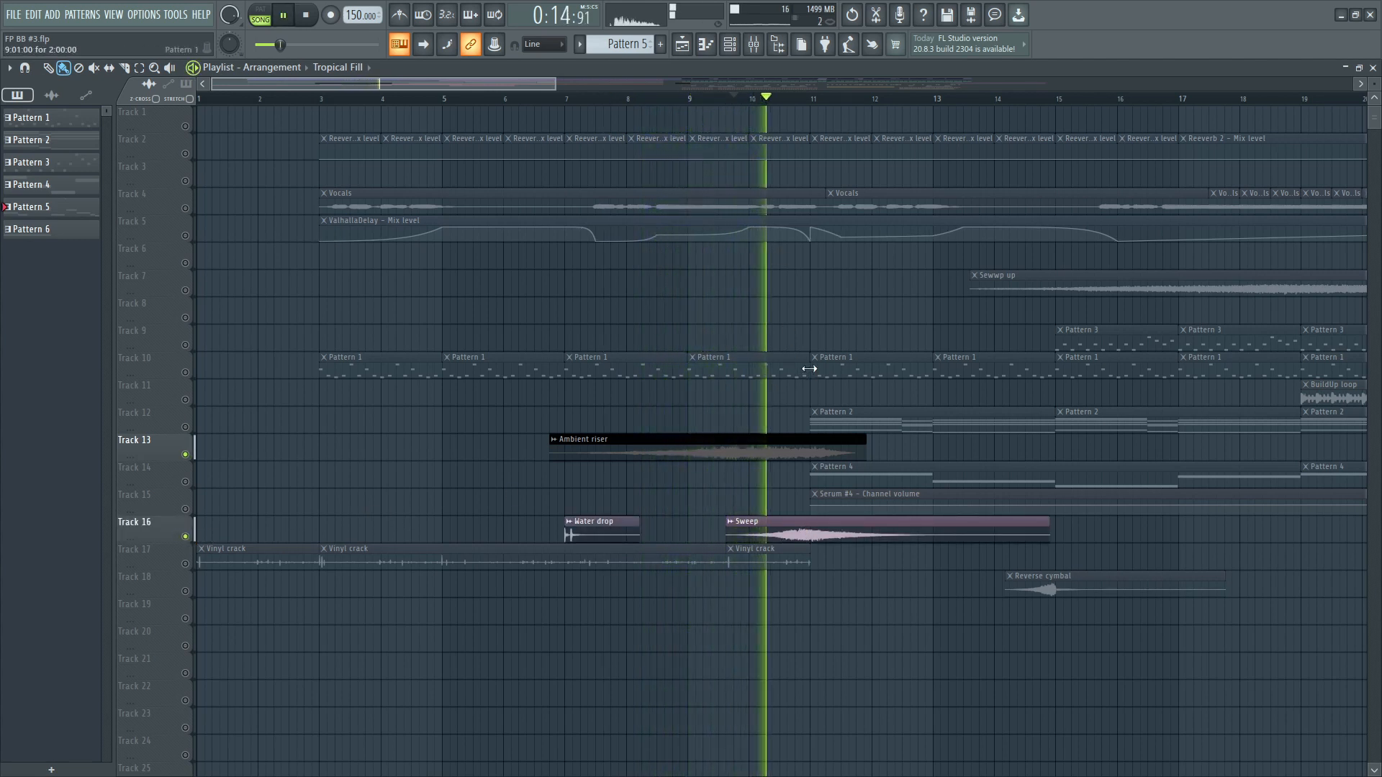
{"action": "key", "text": "space"}
{"action": "scroll", "coordinate": [707, 411], "scroll_direction": "down", "scroll_amount": 3}
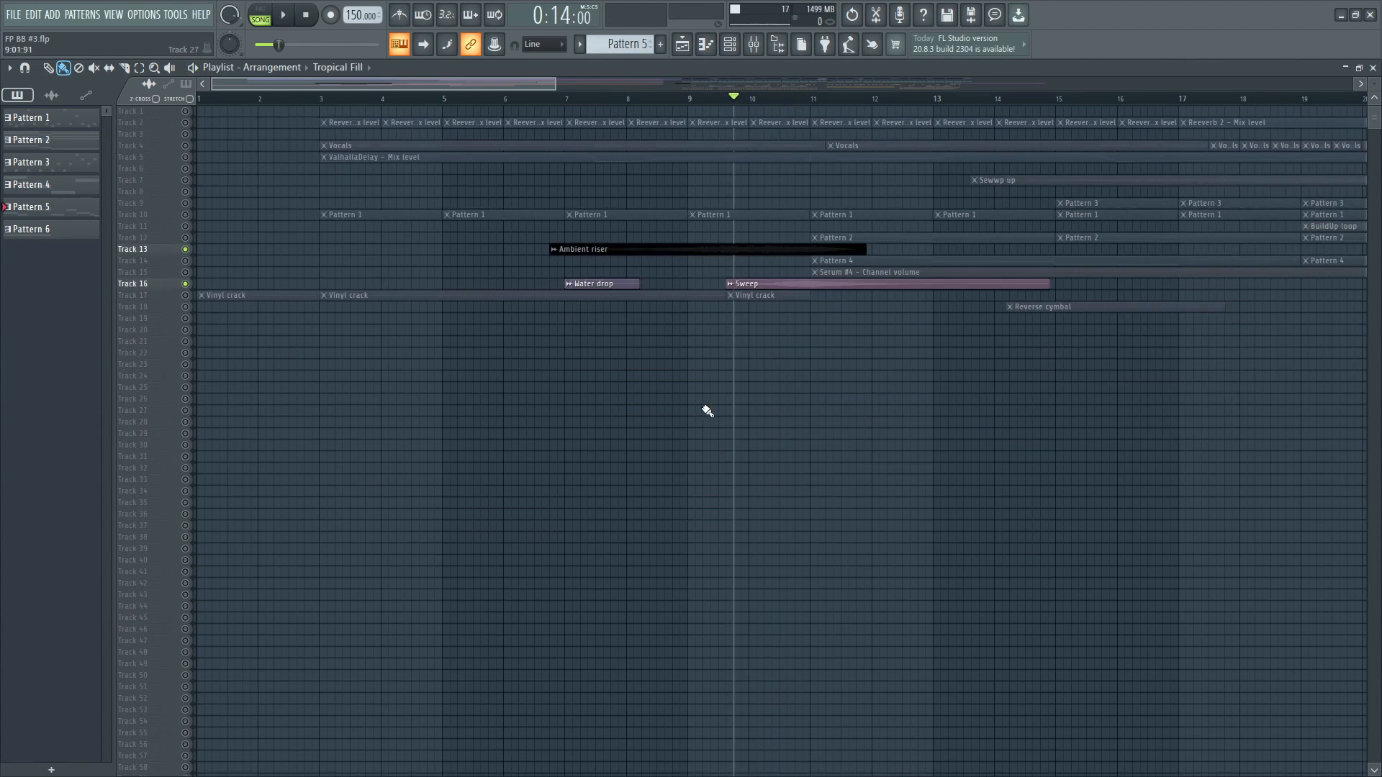
{"action": "scroll", "coordinate": [771, 400], "scroll_direction": "up", "scroll_amount": 4}
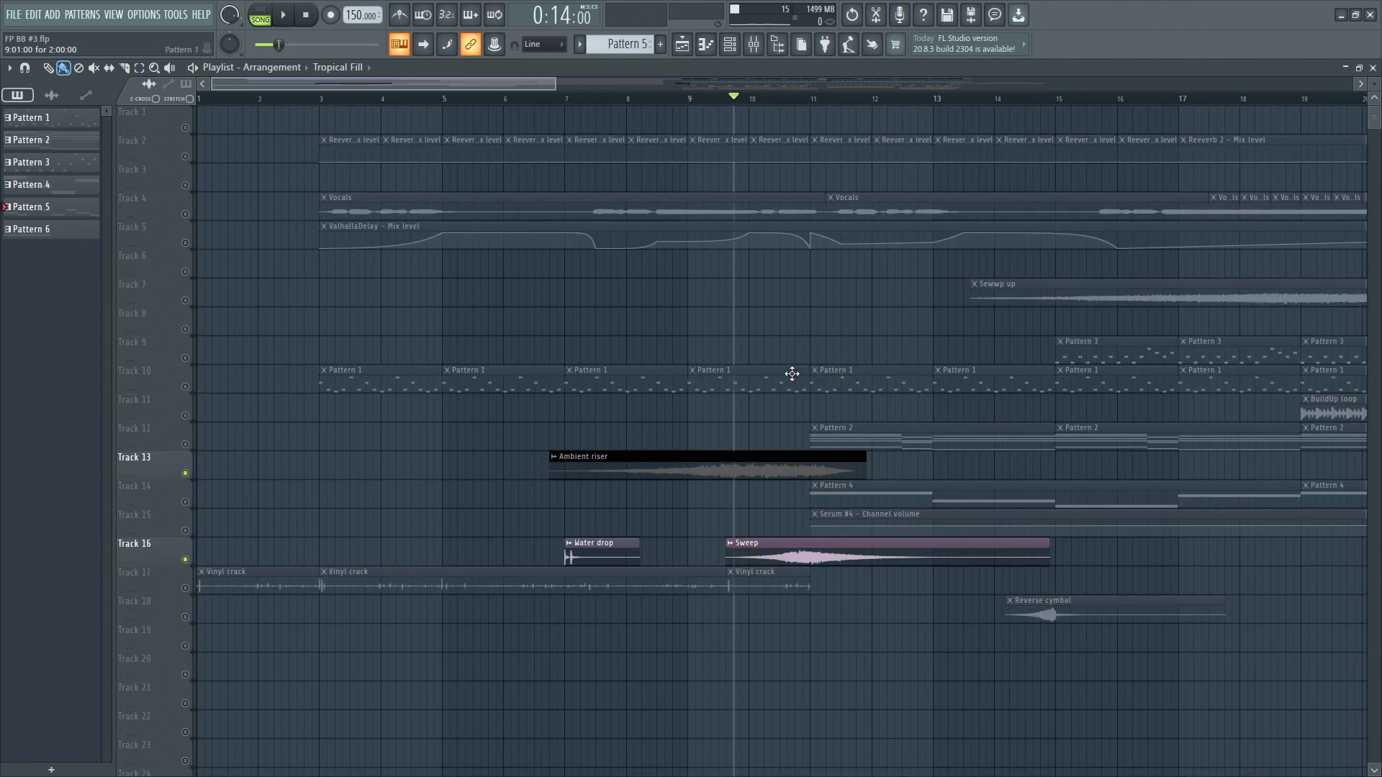
Clear the track solo and mark bars 11 to 17 as the playback range, with no clips left selected.
{"action": "left_click_drag", "start_coordinate": [514, 84], "coordinate": [650, 97]}
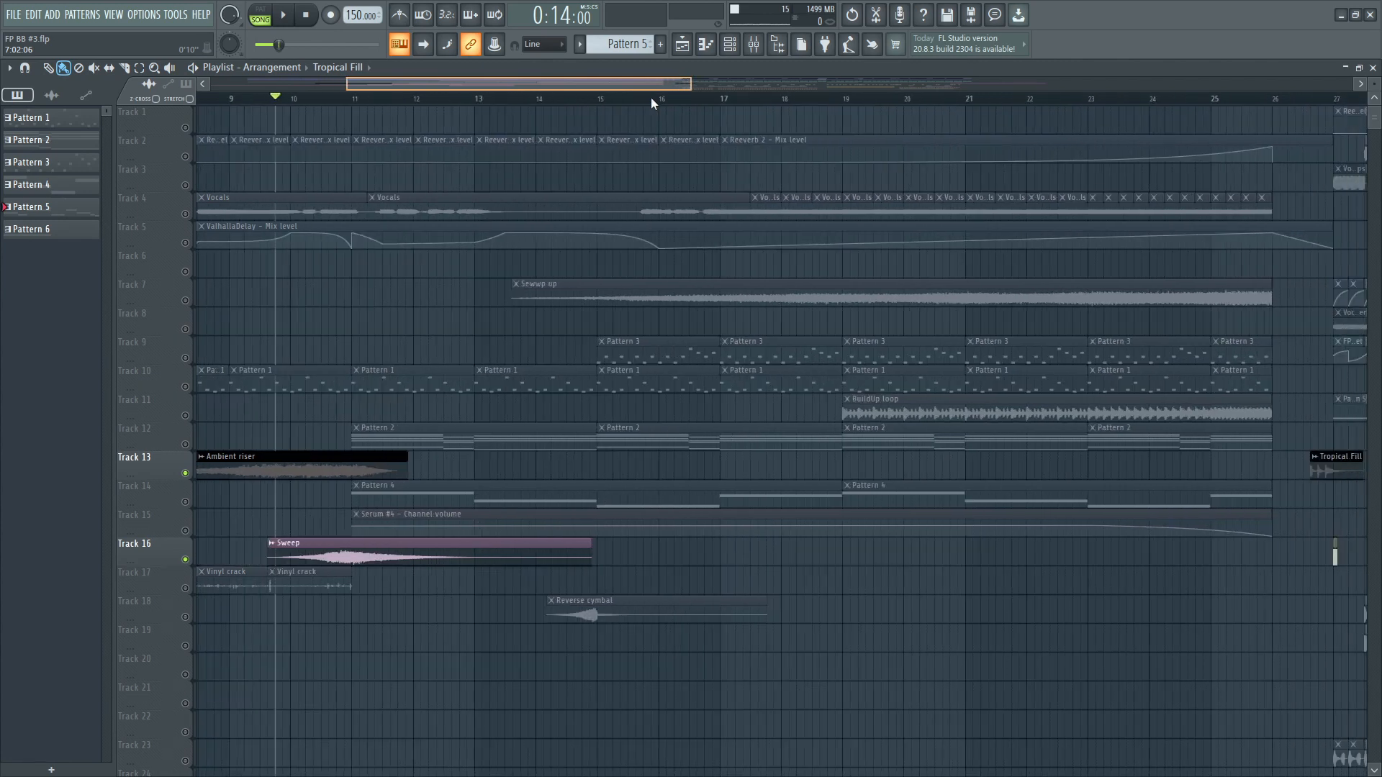
{"action": "right_click", "coordinate": [190, 448]}
{"action": "left_click_drag", "start_coordinate": [351, 99], "coordinate": [722, 137]}
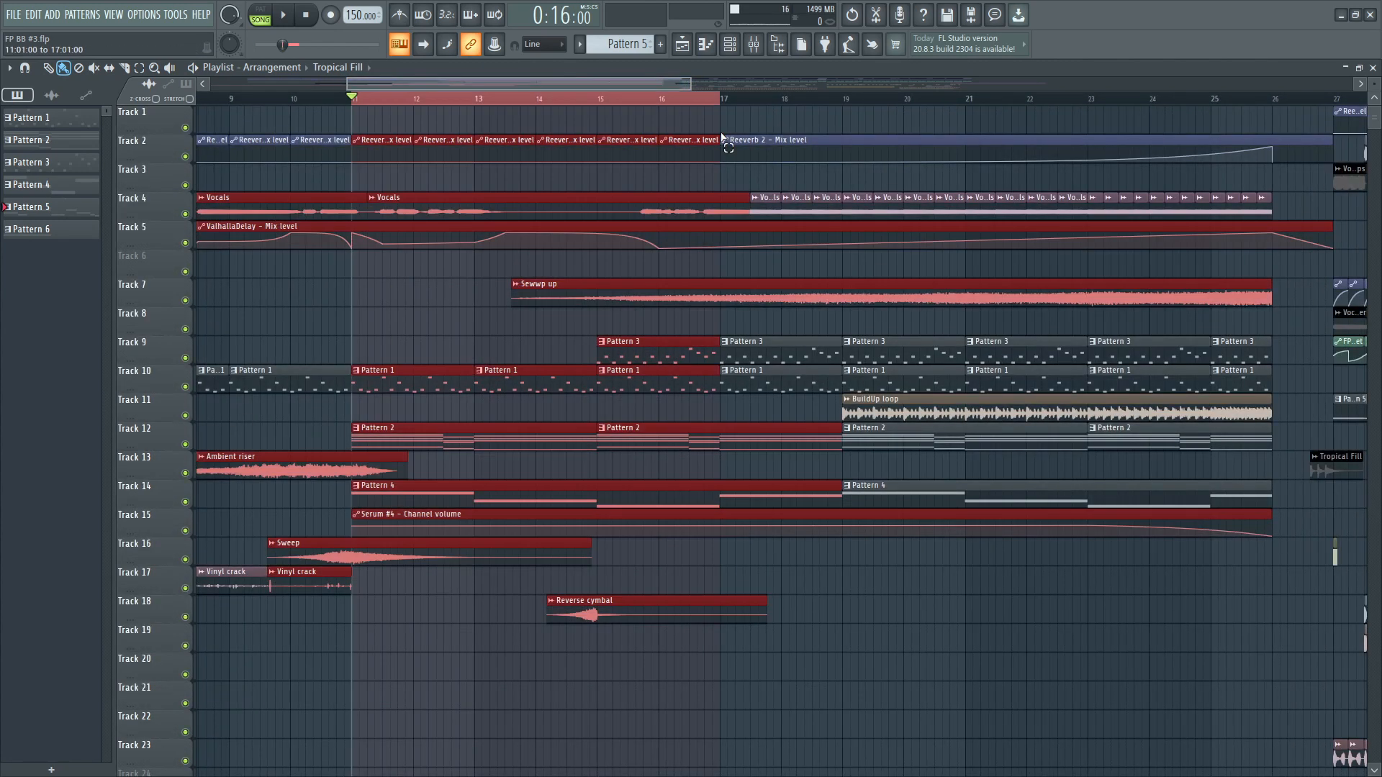
{"action": "left_click", "coordinate": [813, 606]}
{"action": "right_click", "coordinate": [813, 611]}
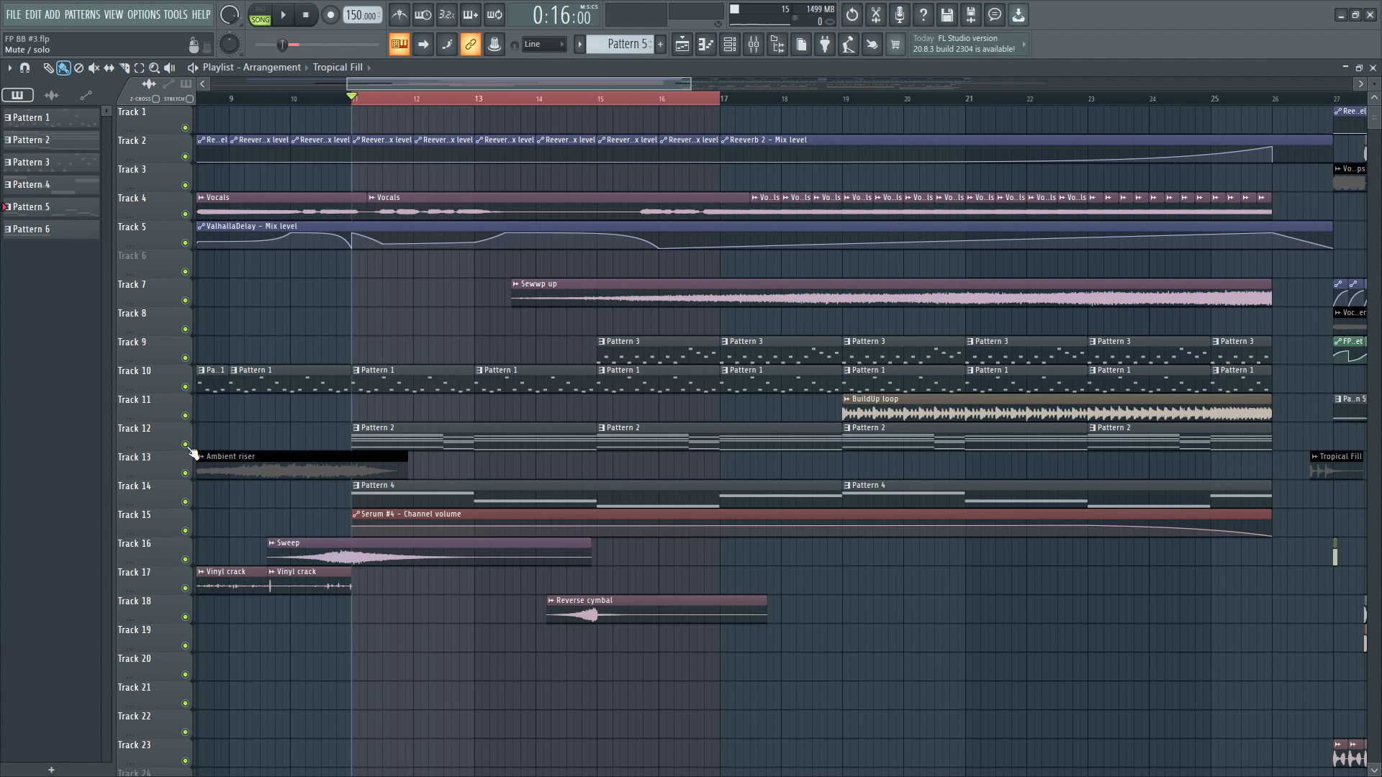
Solo Track 12 and play its Pattern 2 clips from bar 11.
{"action": "right_click", "coordinate": [192, 450]}
{"action": "key", "text": "space"}
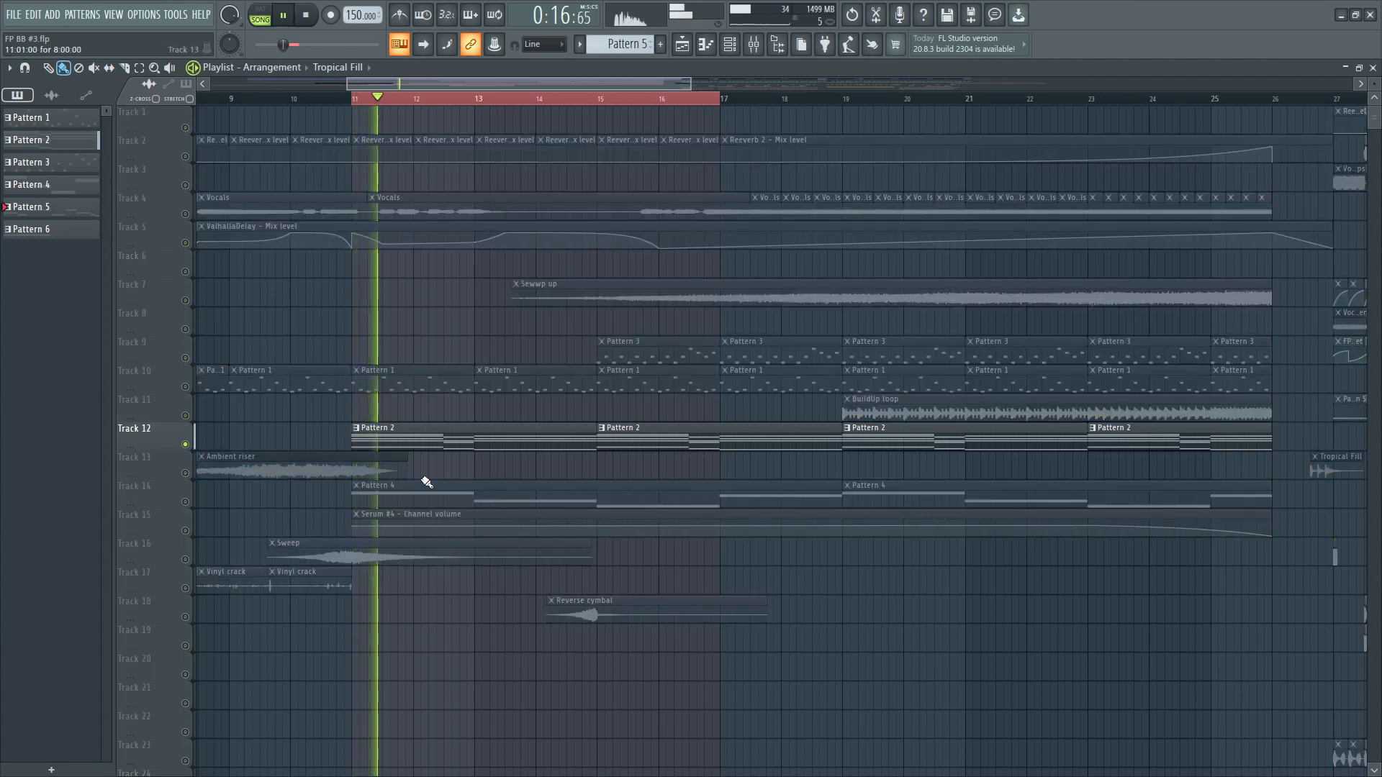
{"action": "key", "text": "space"}
Show the channel rack during playback to find the instrument behind Pattern 2, and open Serum #2.
{"action": "left_click", "coordinate": [731, 45]}
{"action": "key", "text": "space"}
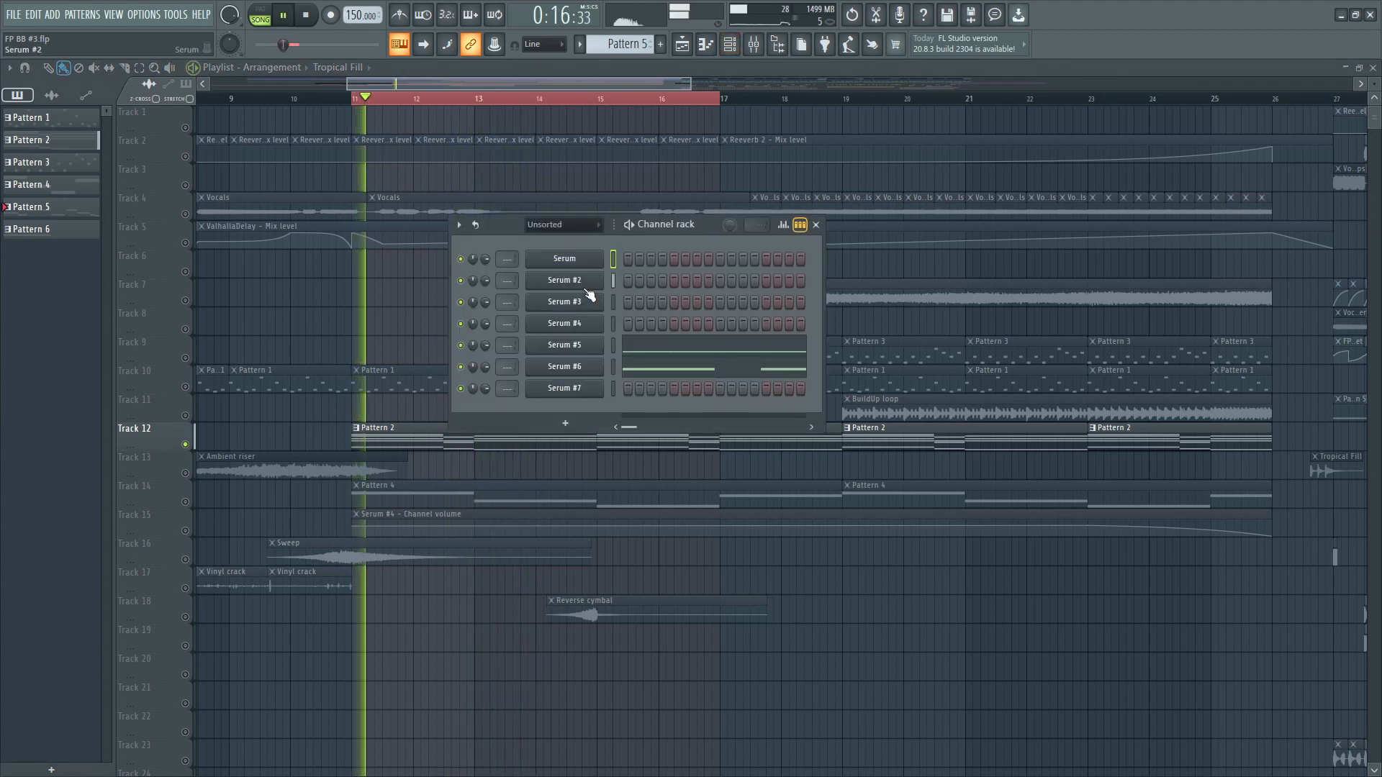
{"action": "key", "text": "space"}
{"action": "left_click", "coordinate": [583, 286]}
{"action": "key", "text": "space"}
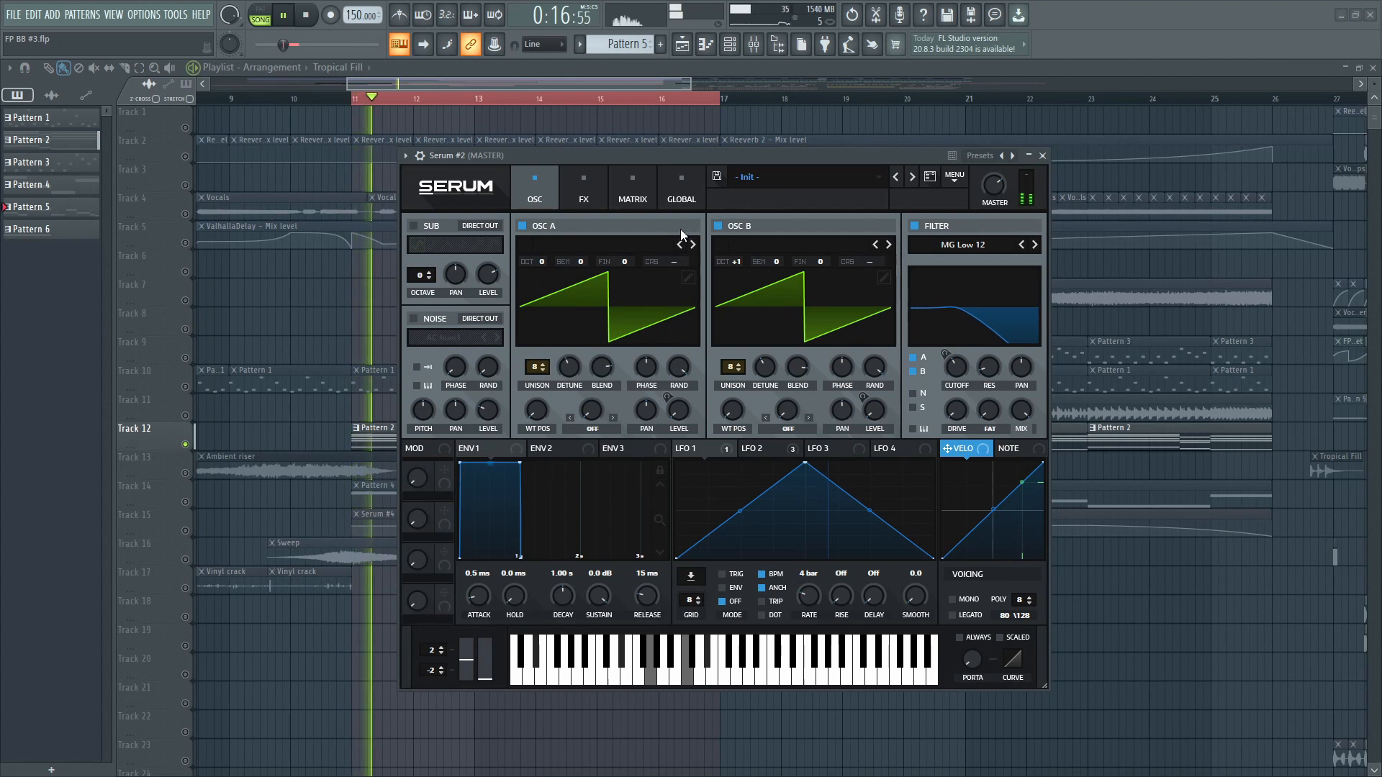
Examine Serum #2's effects page with its Hyper/Dimension, Compressor and EQ modules, and close the synth and channel rack.
{"action": "left_click", "coordinate": [584, 193]}
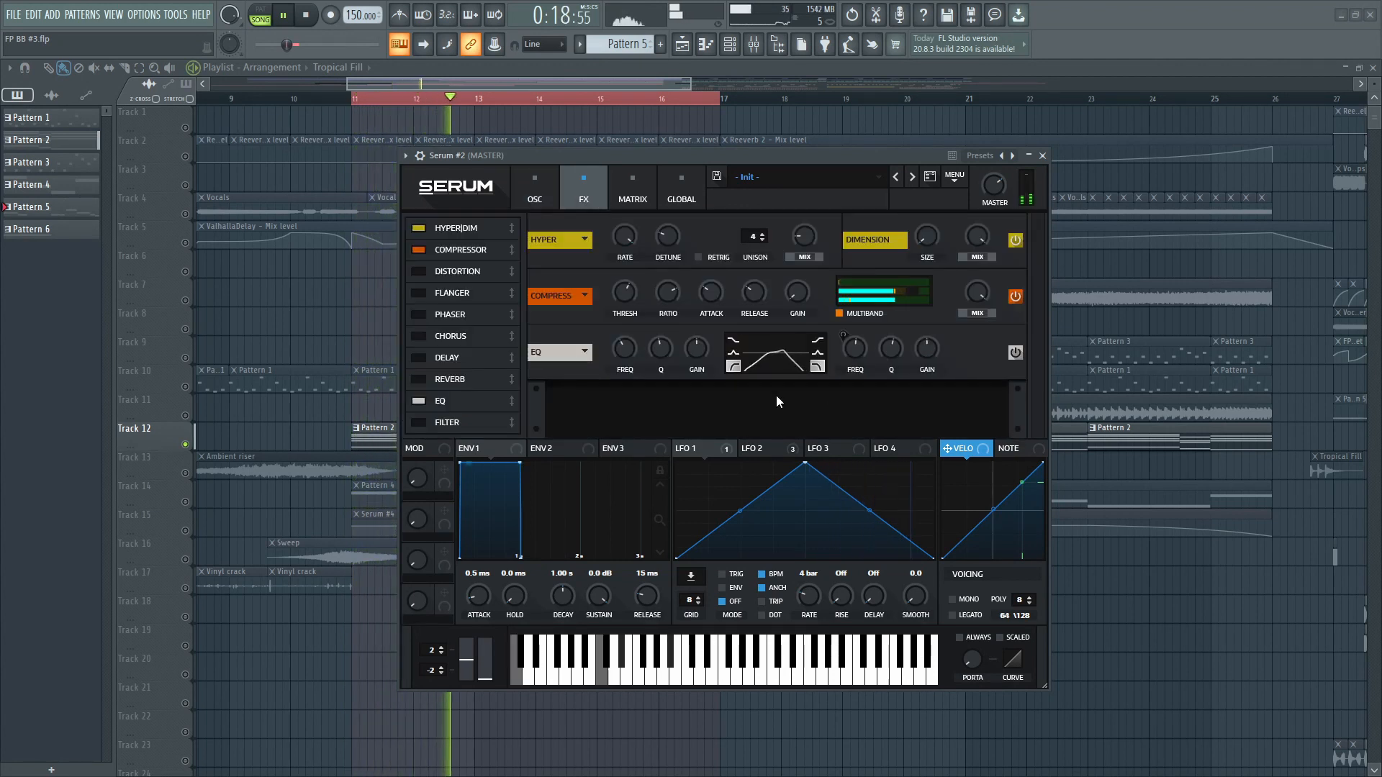
{"action": "key", "text": "space"}
{"action": "left_click", "coordinate": [1043, 155]}
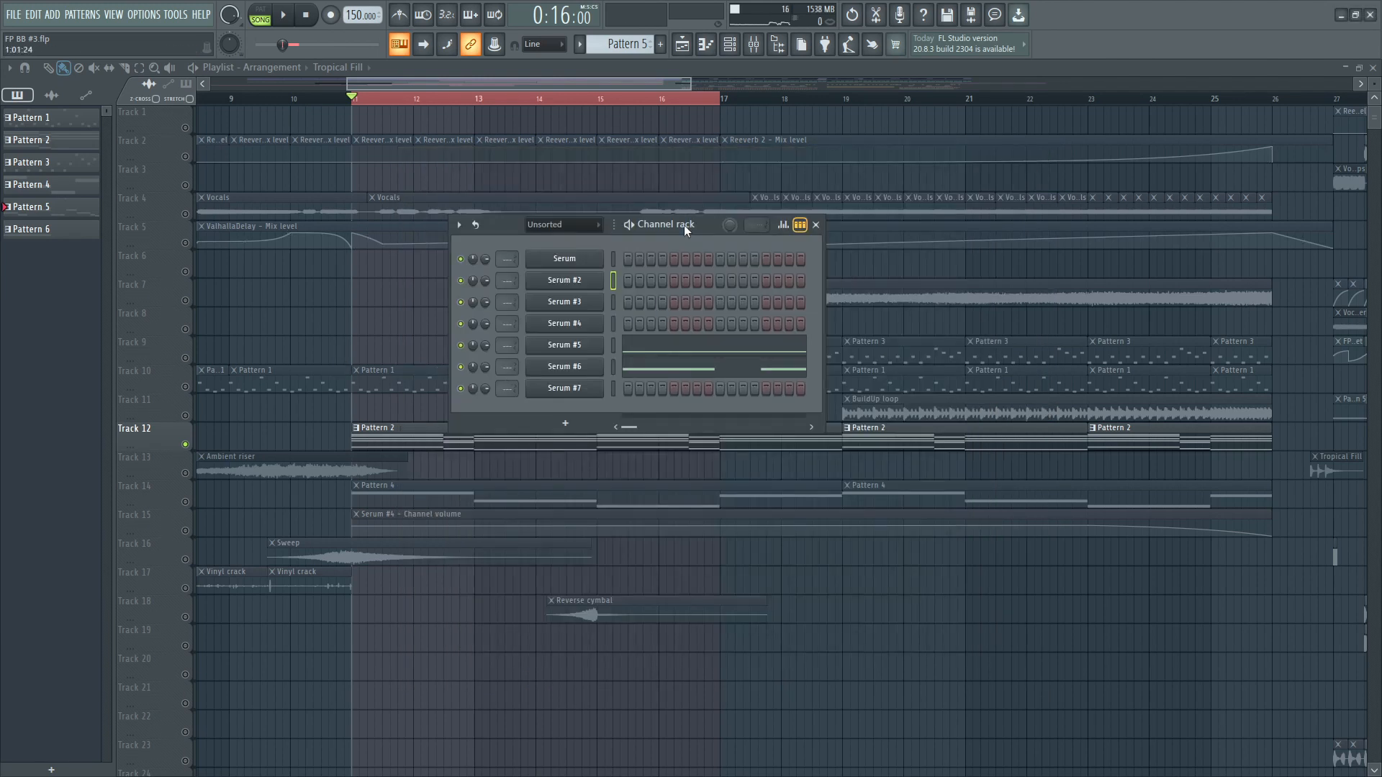
{"action": "key", "text": "F6"}
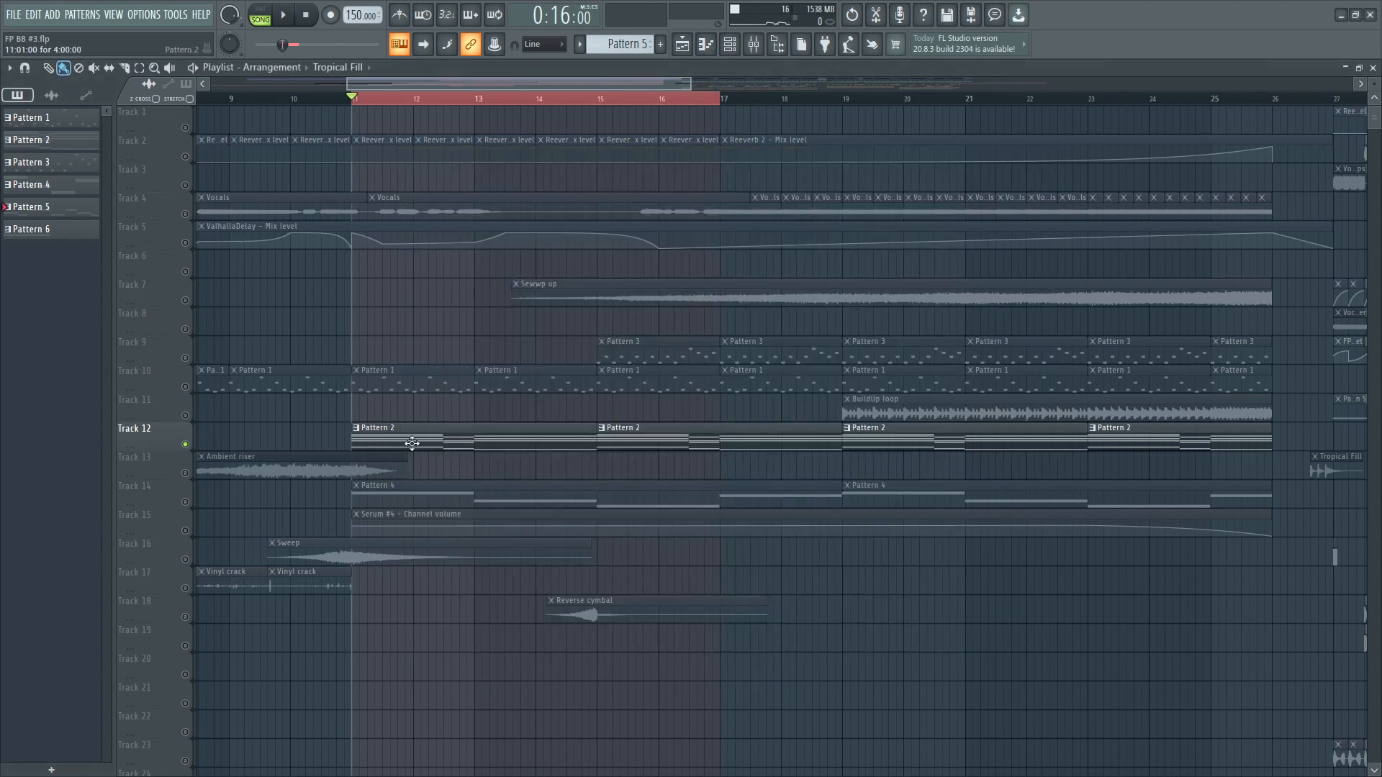
Solo Track 14 together with the Serum #4 volume automation on Track 15, and play Pattern 4 from bar 11.
{"action": "left_click", "coordinate": [192, 504]}
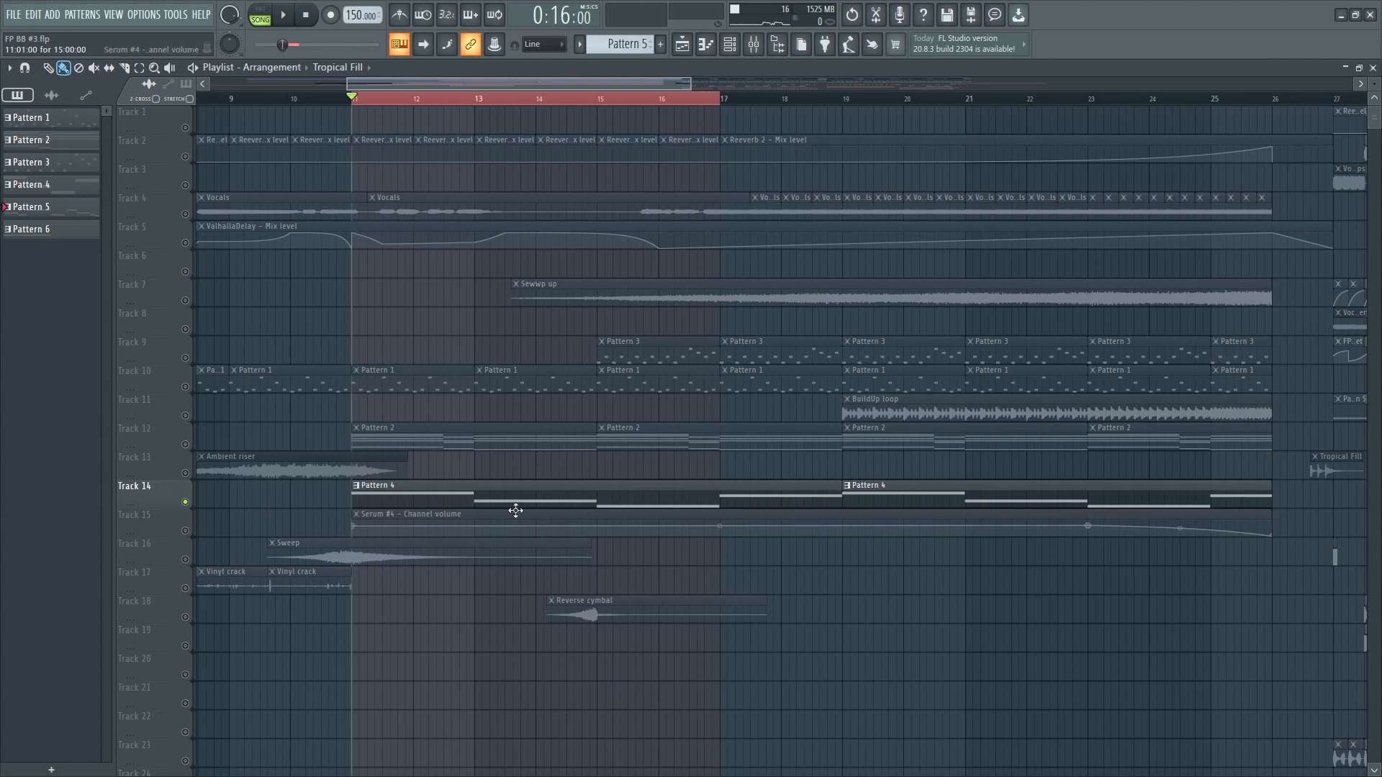
{"action": "left_click", "coordinate": [193, 533]}
{"action": "key", "text": "space"}
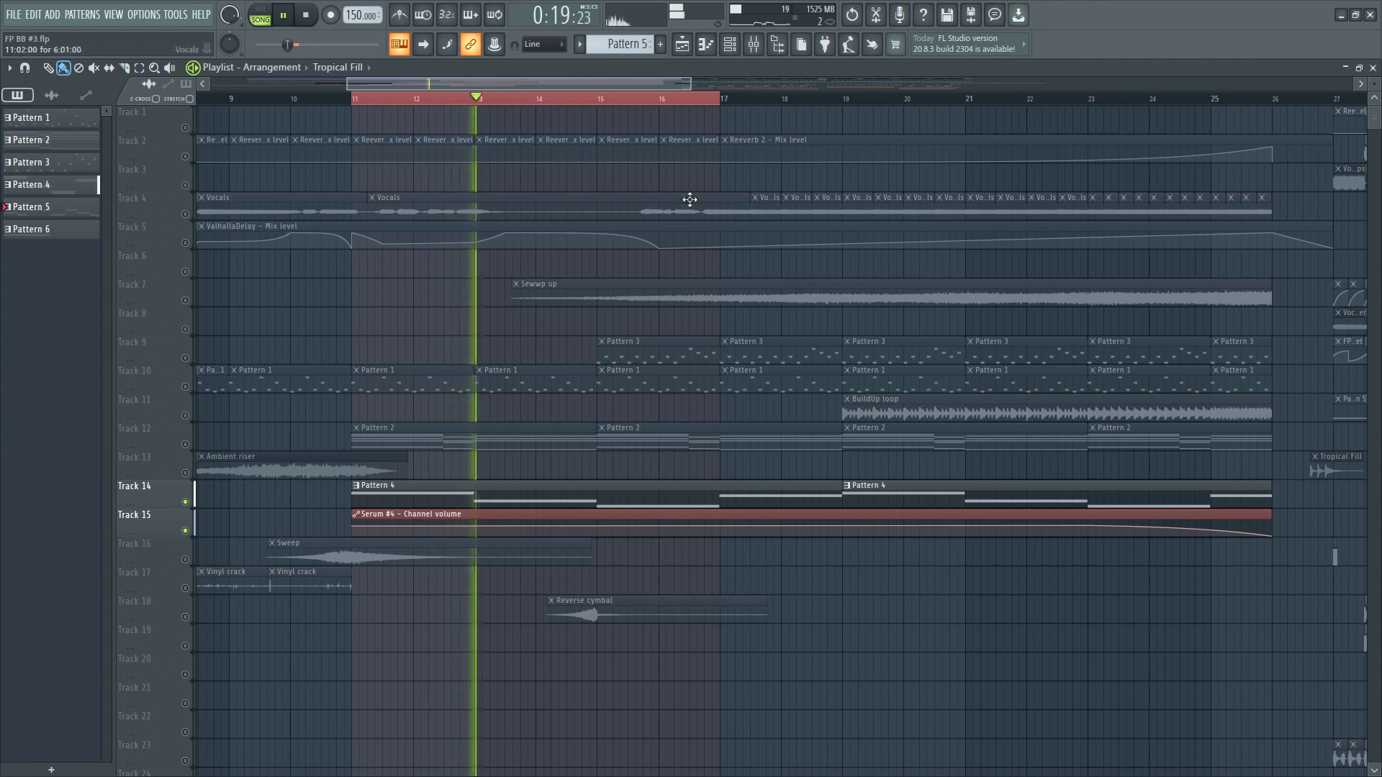
Examine Serum #4's oscillators and its Distortion, Hyper/Dimension and EQ effects, close its windows and stop playback.
{"action": "key", "text": "F6"}
{"action": "left_click", "coordinate": [580, 325]}
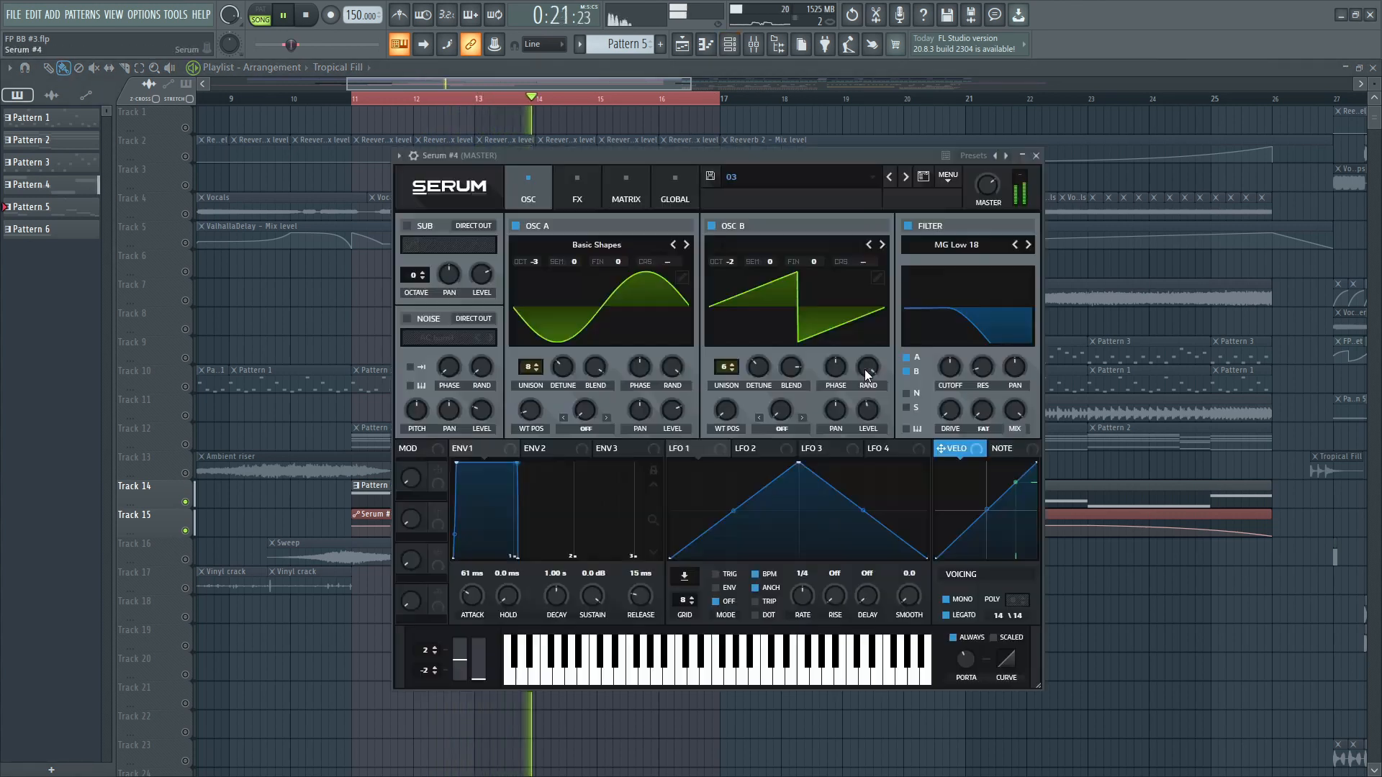
{"action": "left_click", "coordinate": [576, 189]}
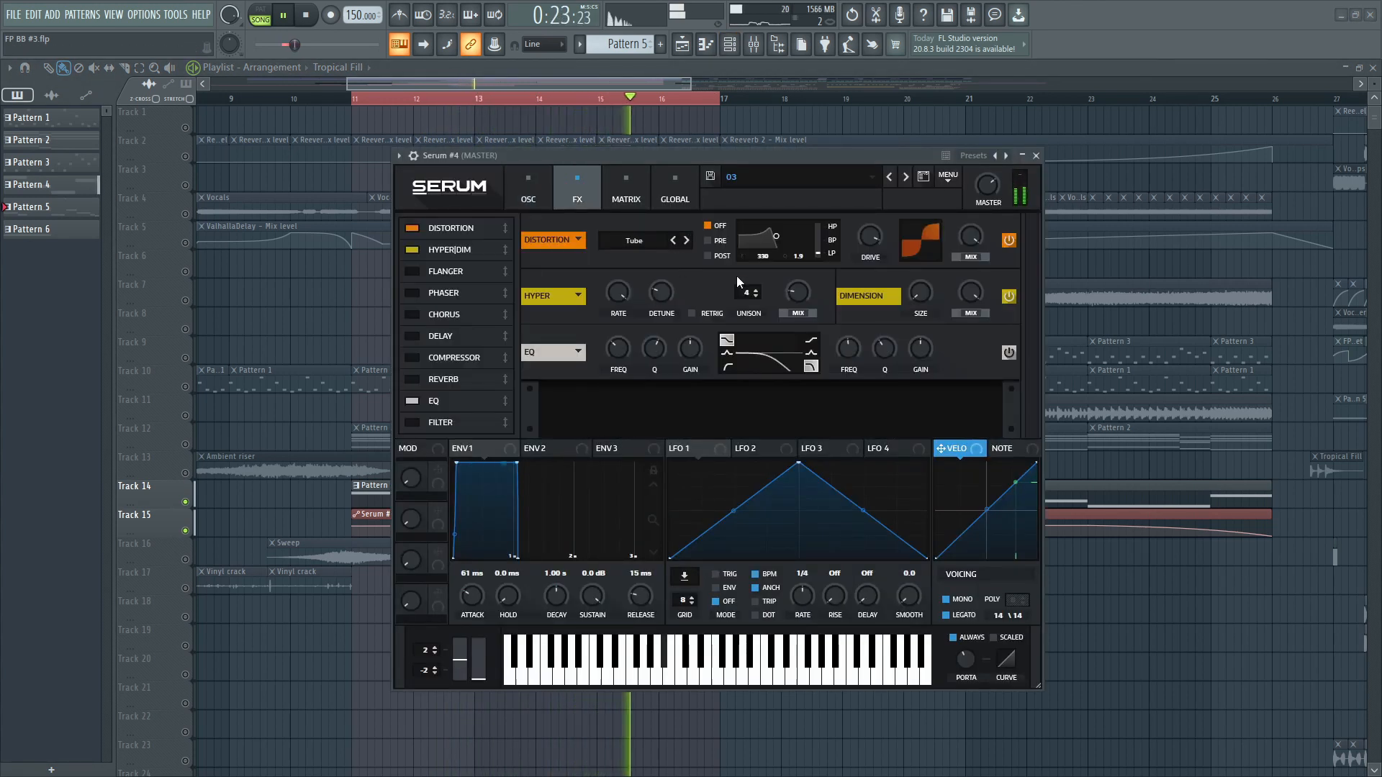
{"action": "left_click", "coordinate": [1036, 156]}
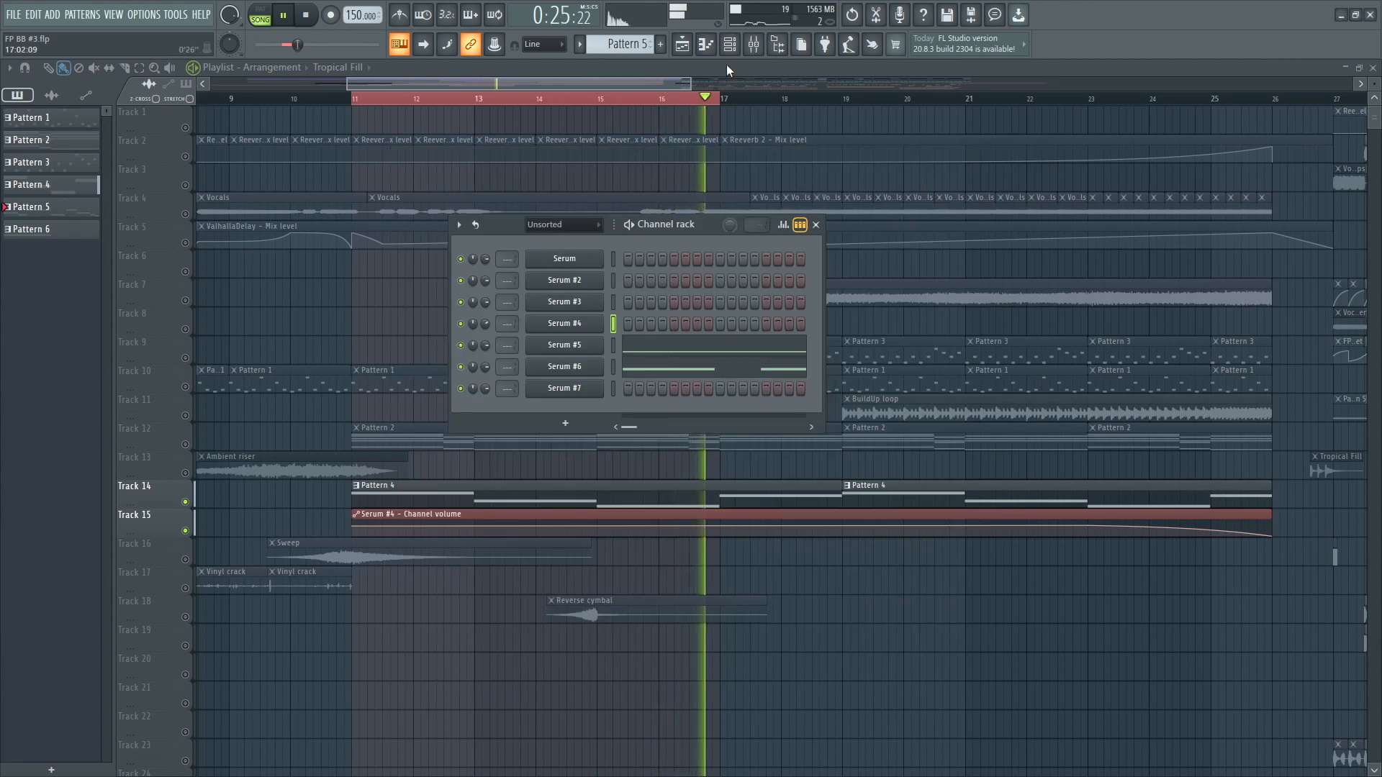
{"action": "key", "text": "F6"}
{"action": "key", "text": "space"}
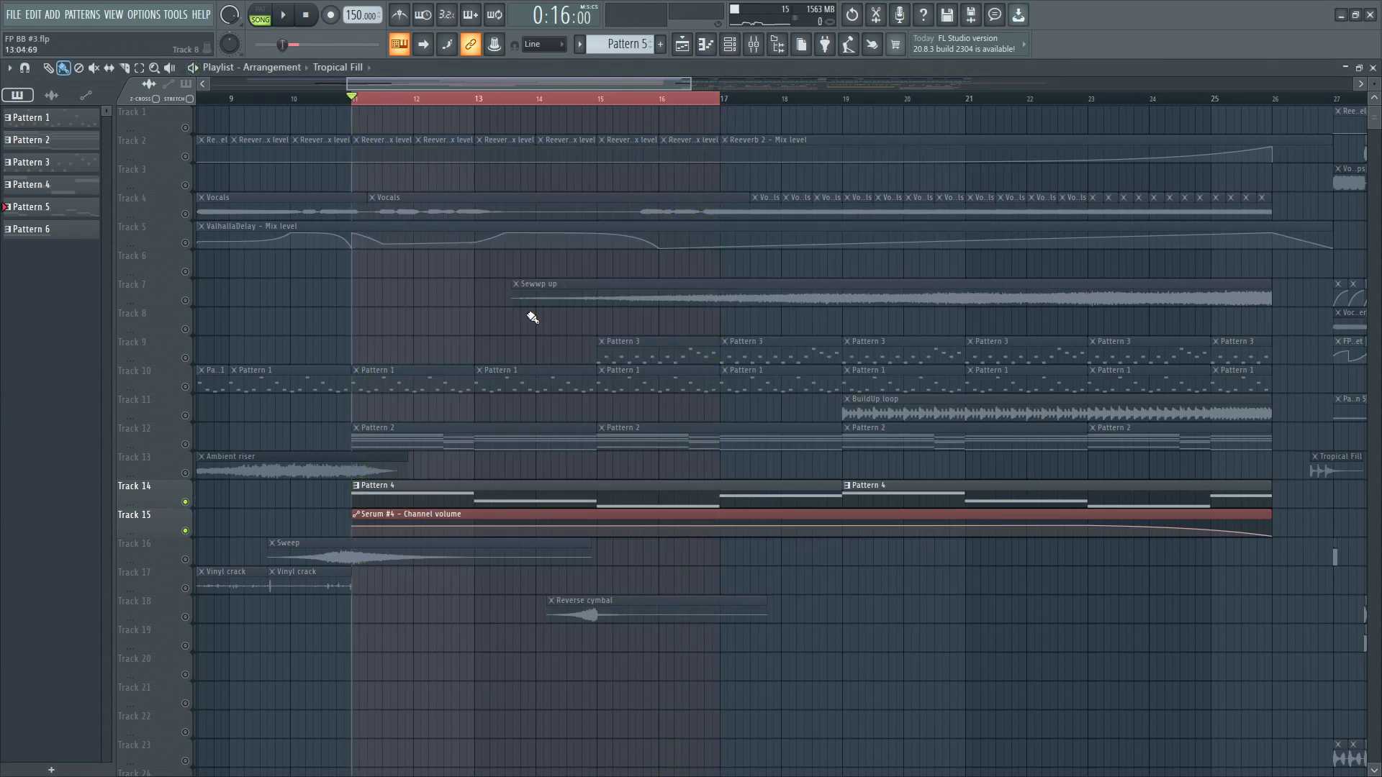
Solo Track 9 and play its Pattern 3 clips from bar 15.
{"action": "left_click", "coordinate": [187, 361]}
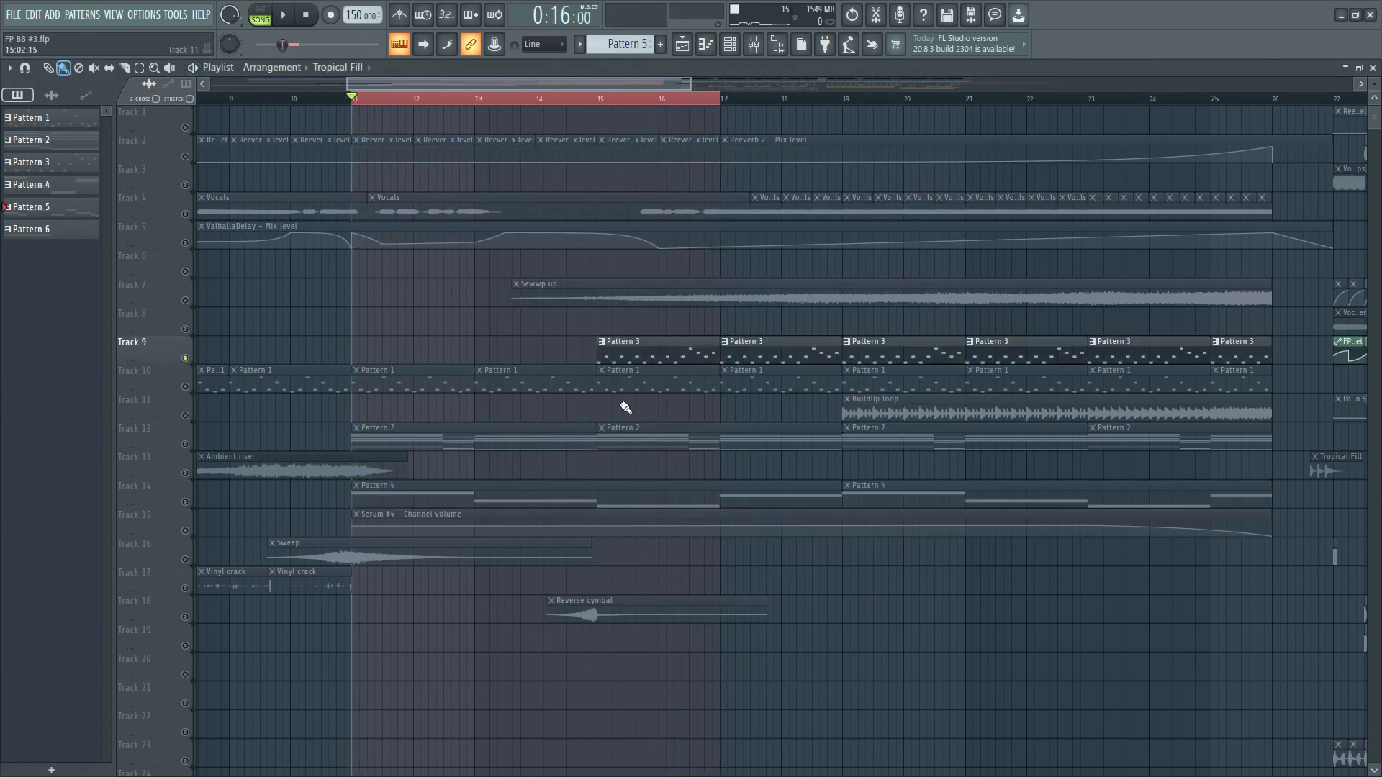
{"action": "left_click", "coordinate": [598, 99]}
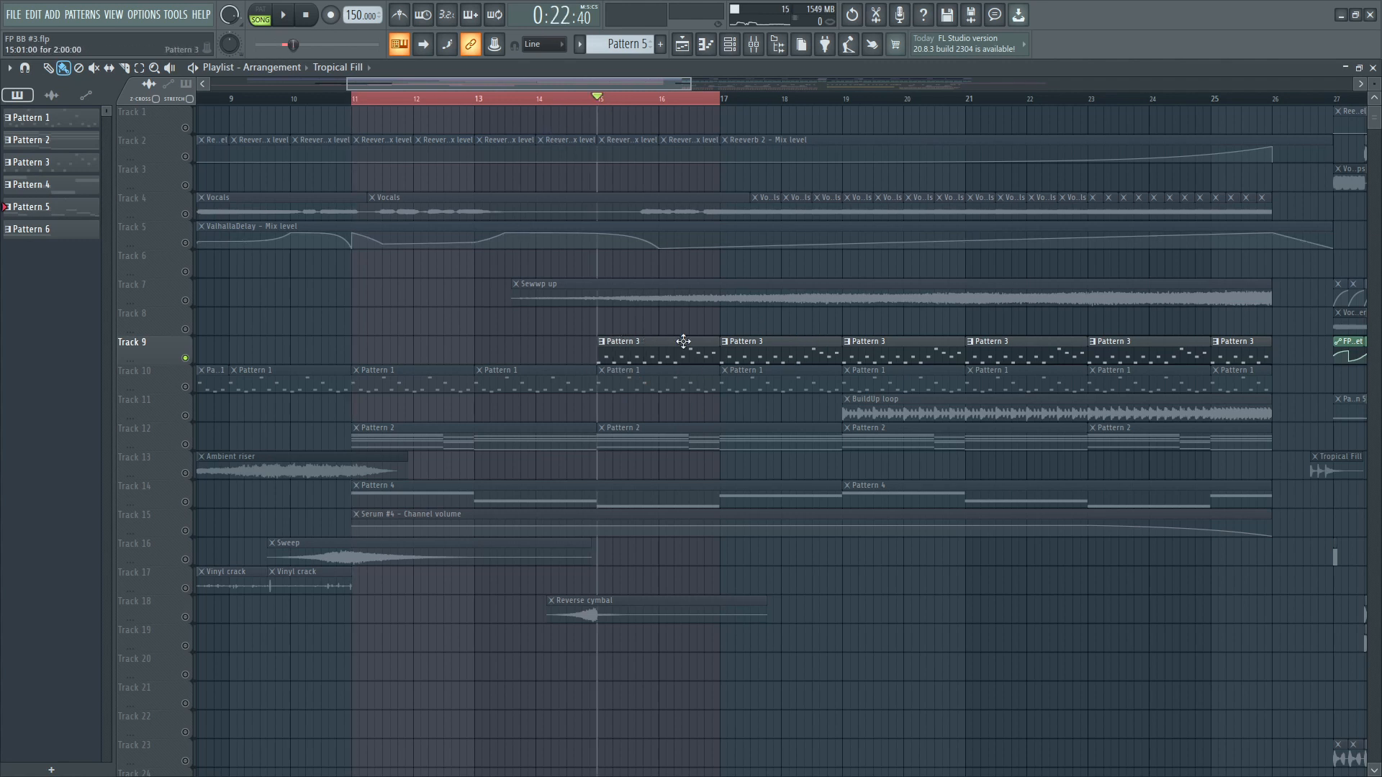
{"action": "key", "text": "space"}
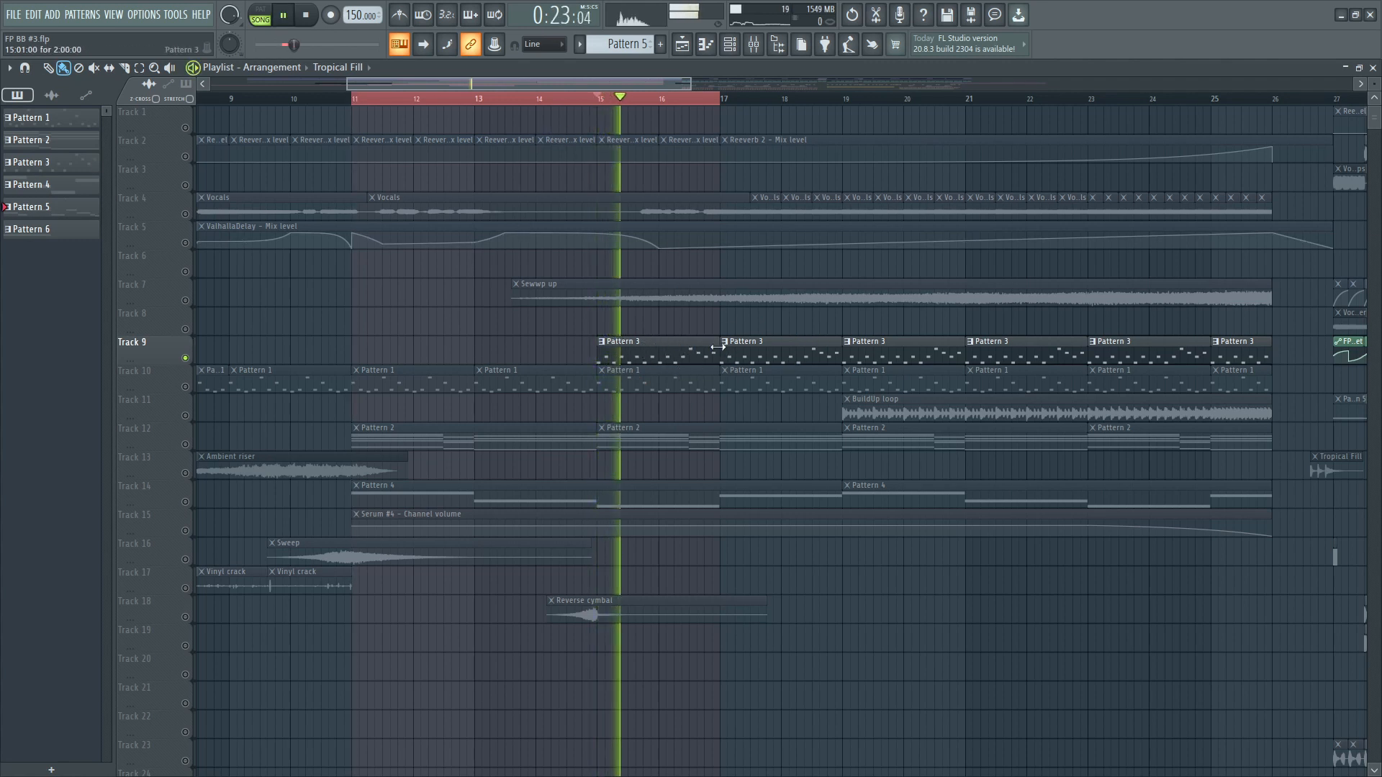
{"action": "key", "text": "space"}
Examine Serum #3's oscillators and its full effects chain from Distortion to EQ, and close the synth and channel rack.
{"action": "left_click", "coordinate": [730, 46]}
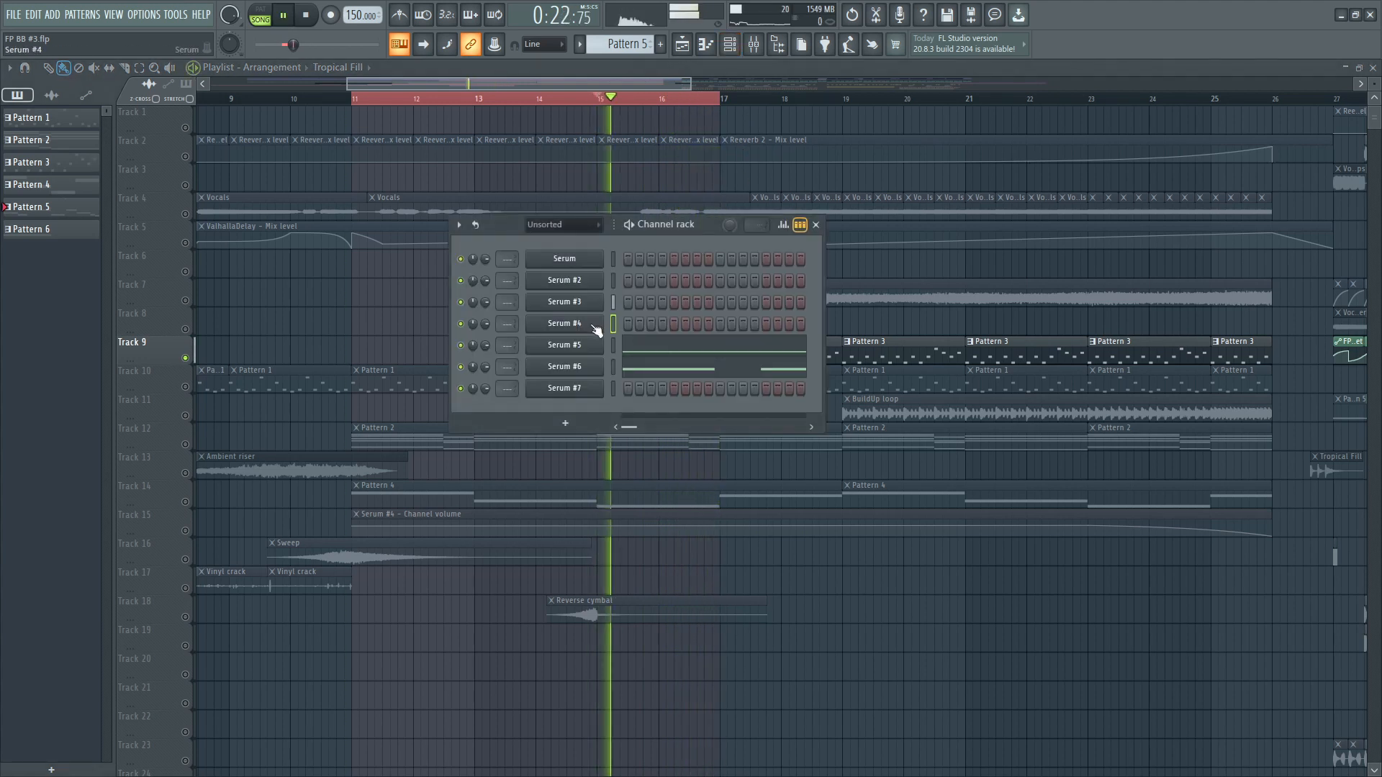
{"action": "left_click", "coordinate": [564, 302]}
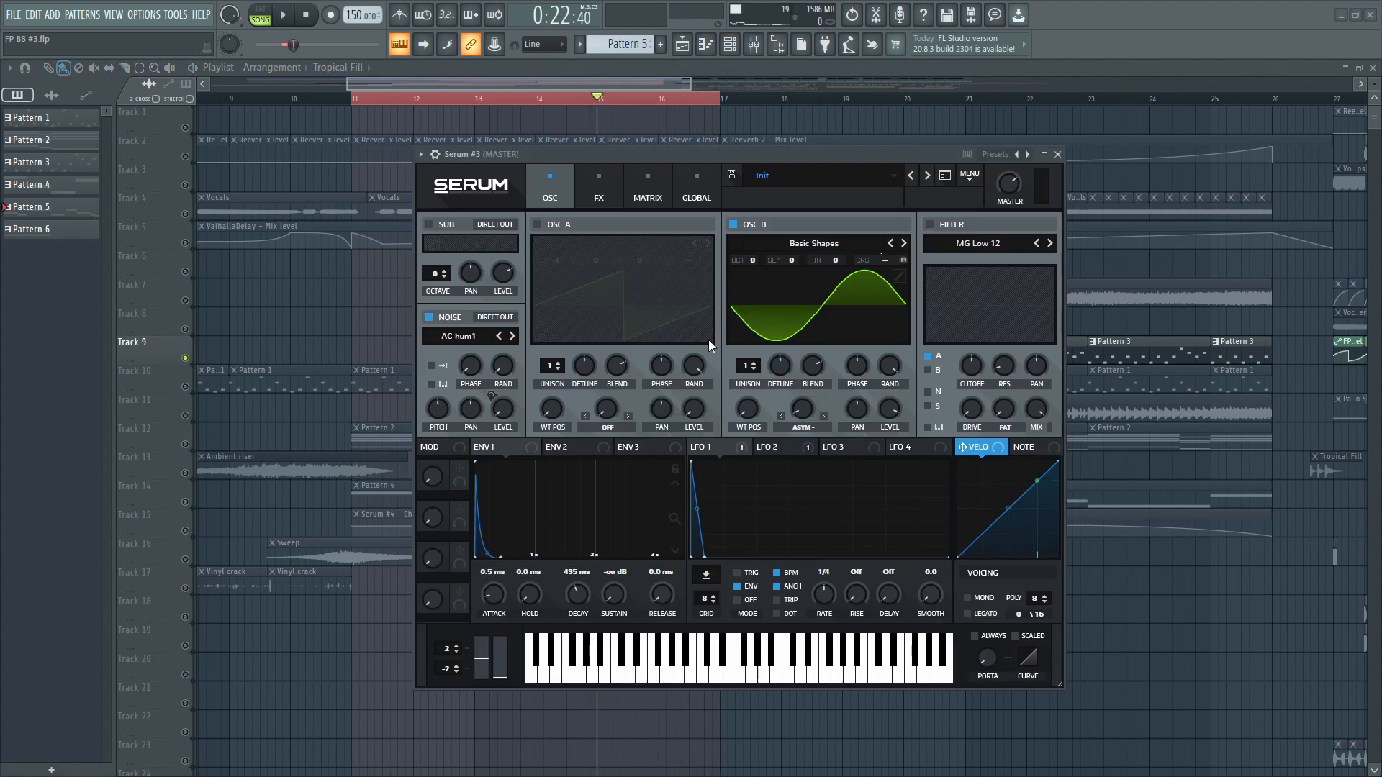
{"action": "left_click", "coordinate": [597, 203]}
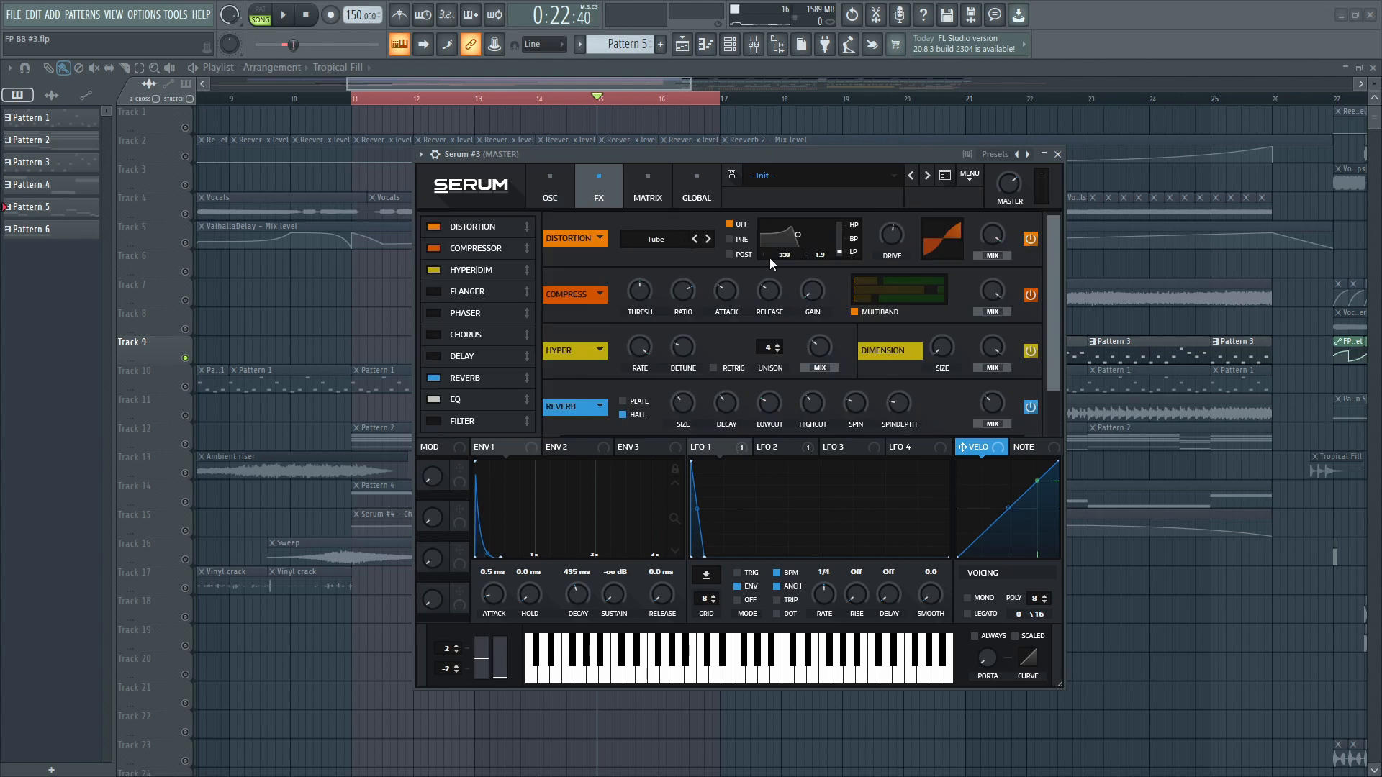
{"action": "scroll", "coordinate": [999, 369], "scroll_direction": "down", "scroll_amount": 1}
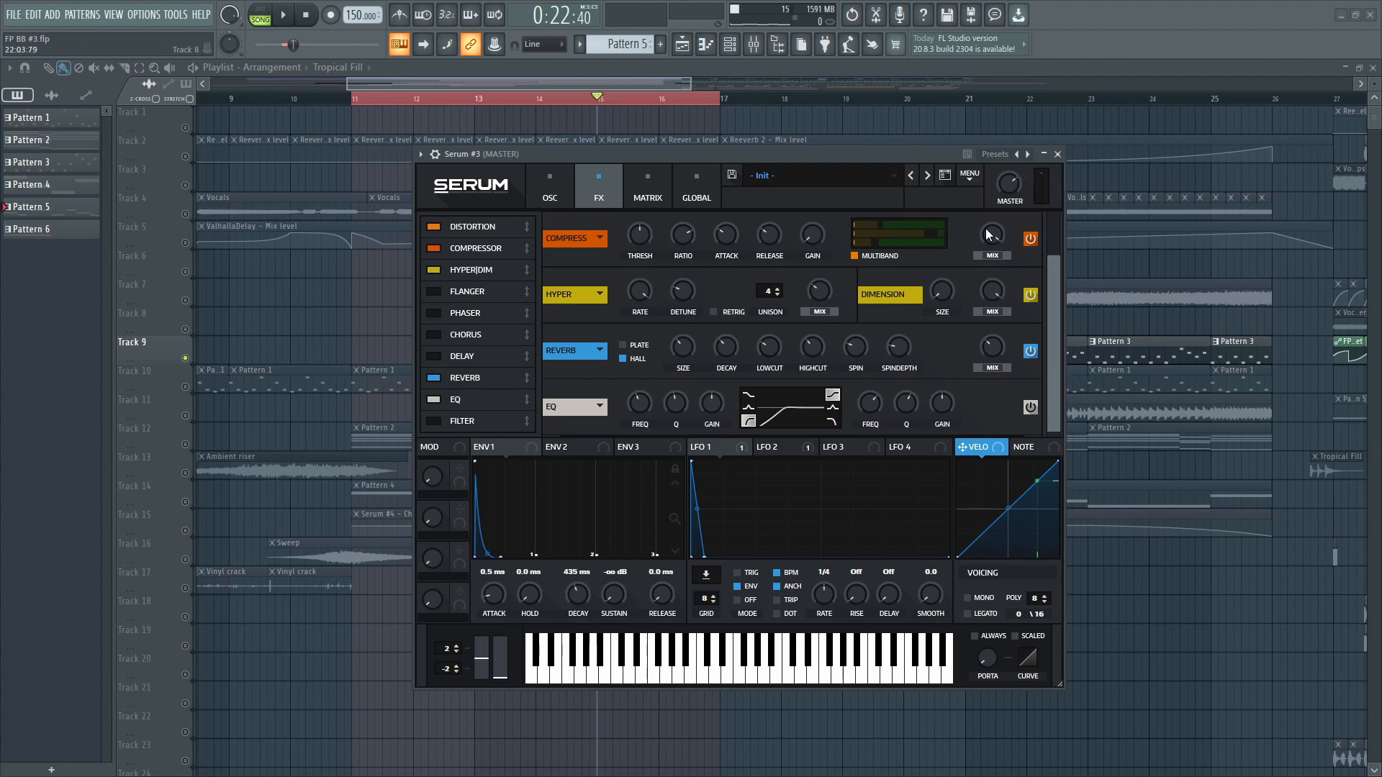
{"action": "left_click", "coordinate": [1057, 154]}
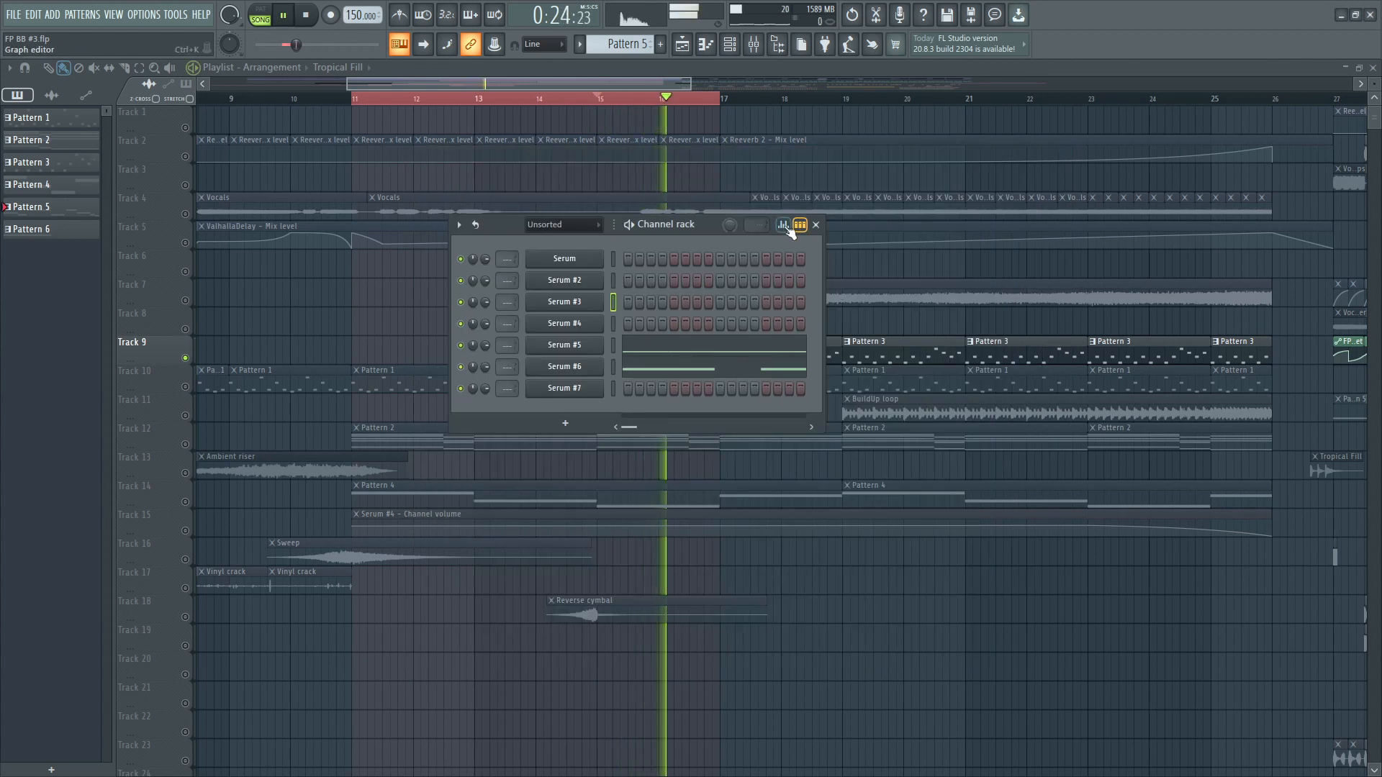
{"action": "left_click", "coordinate": [815, 225]}
{"action": "key", "text": "space"}
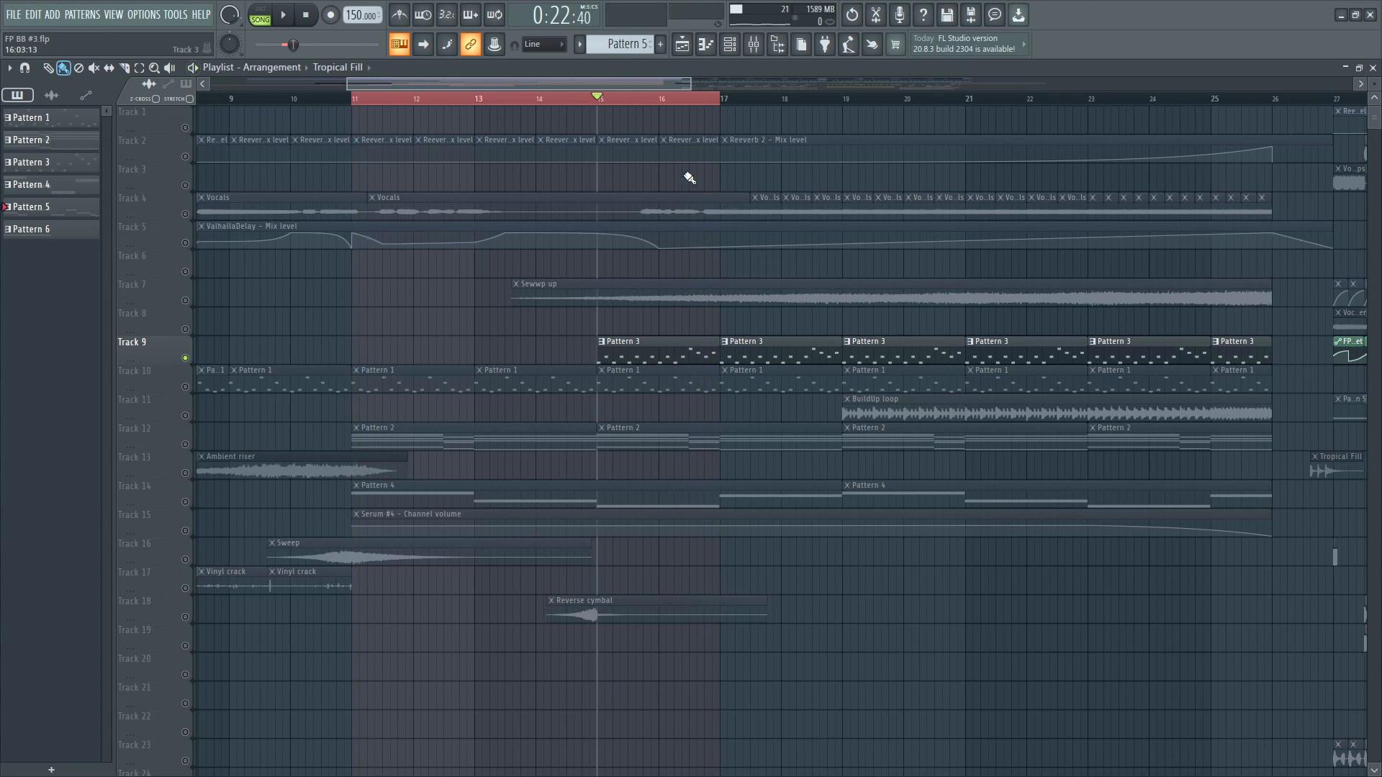
Clear the playback range over bars 11 to 17 and enable all tracks again.
{"action": "left_click_drag", "start_coordinate": [719, 99], "coordinate": [355, 137]}
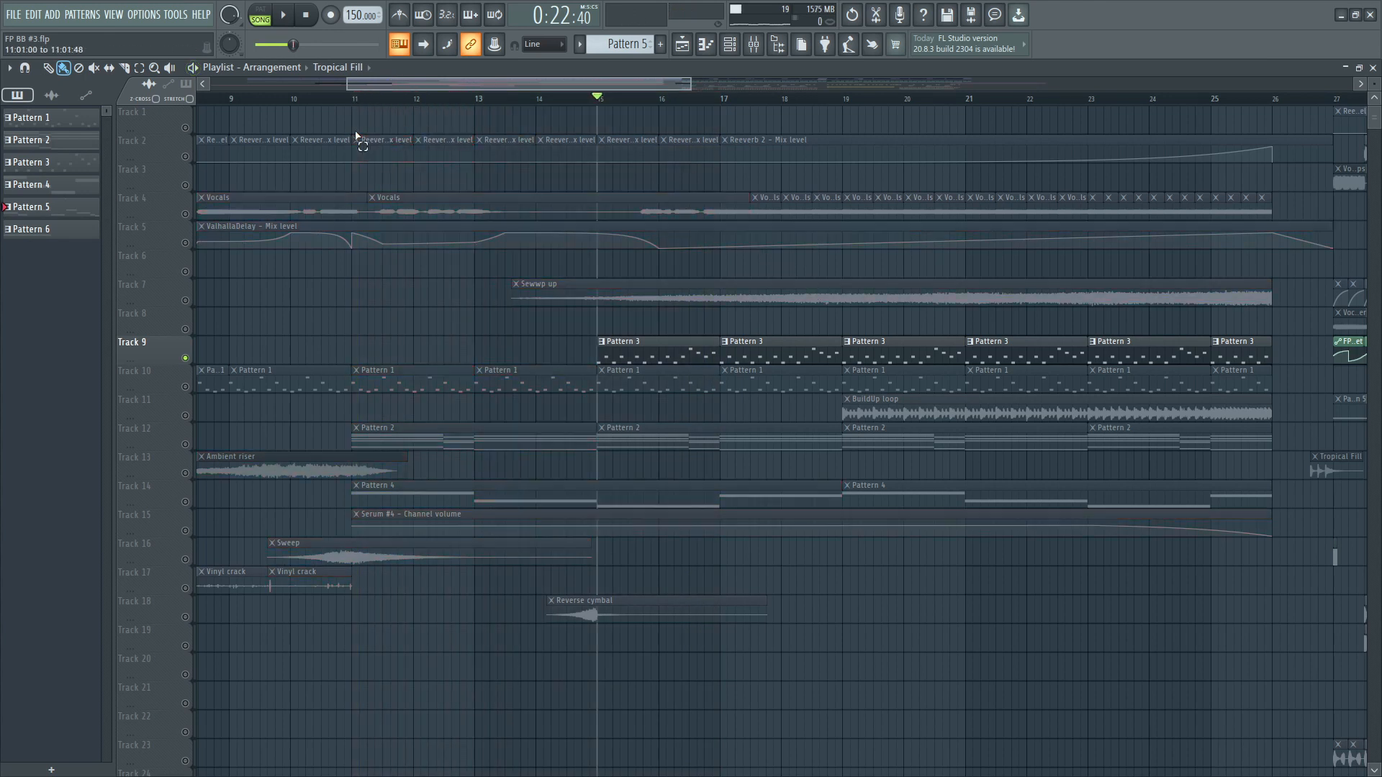
{"action": "right_click", "coordinate": [187, 215]}
{"action": "right_click", "coordinate": [185, 214]}
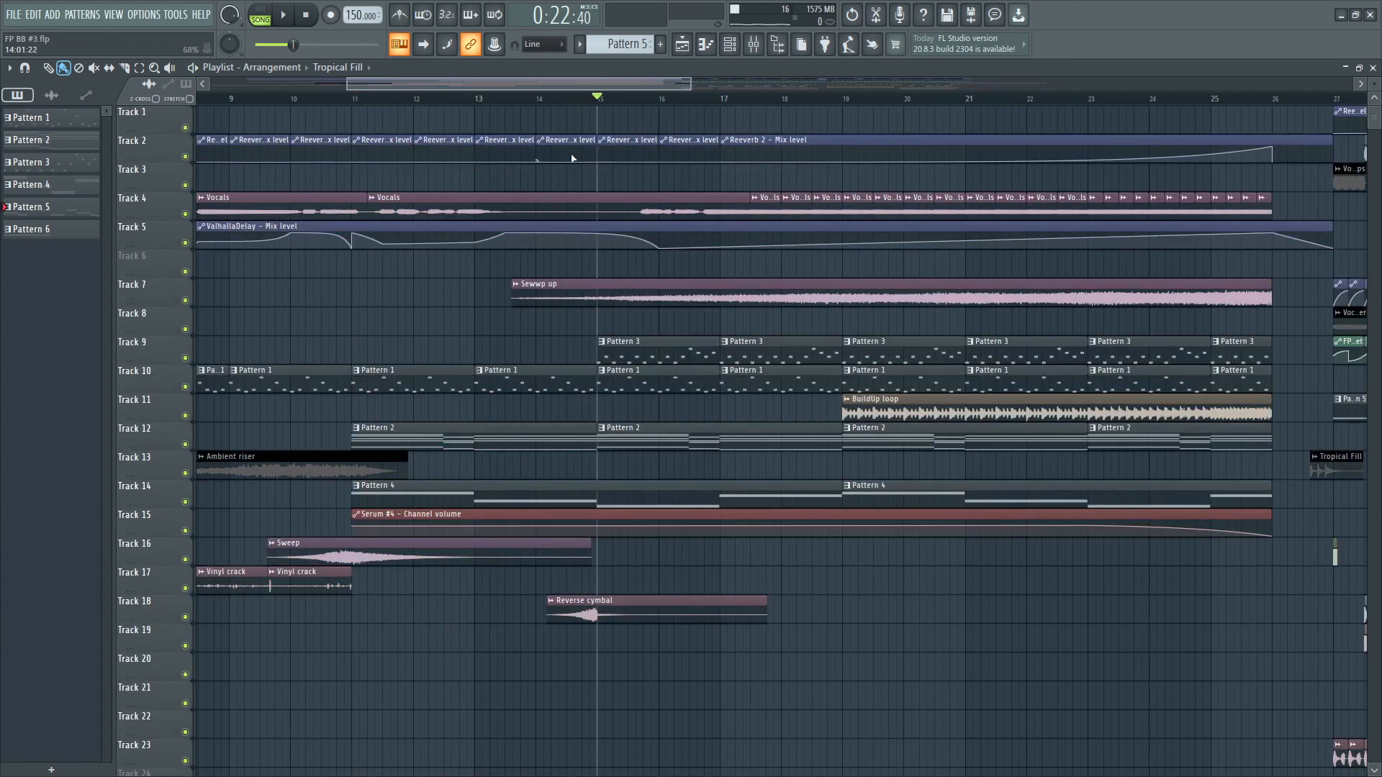
Solo Track 18, play the Reverse cymbal clip from just after bar 14, and enable all tracks again.
{"action": "left_click", "coordinate": [552, 113]}
{"action": "right_click", "coordinate": [186, 617]}
{"action": "key", "text": "space"}
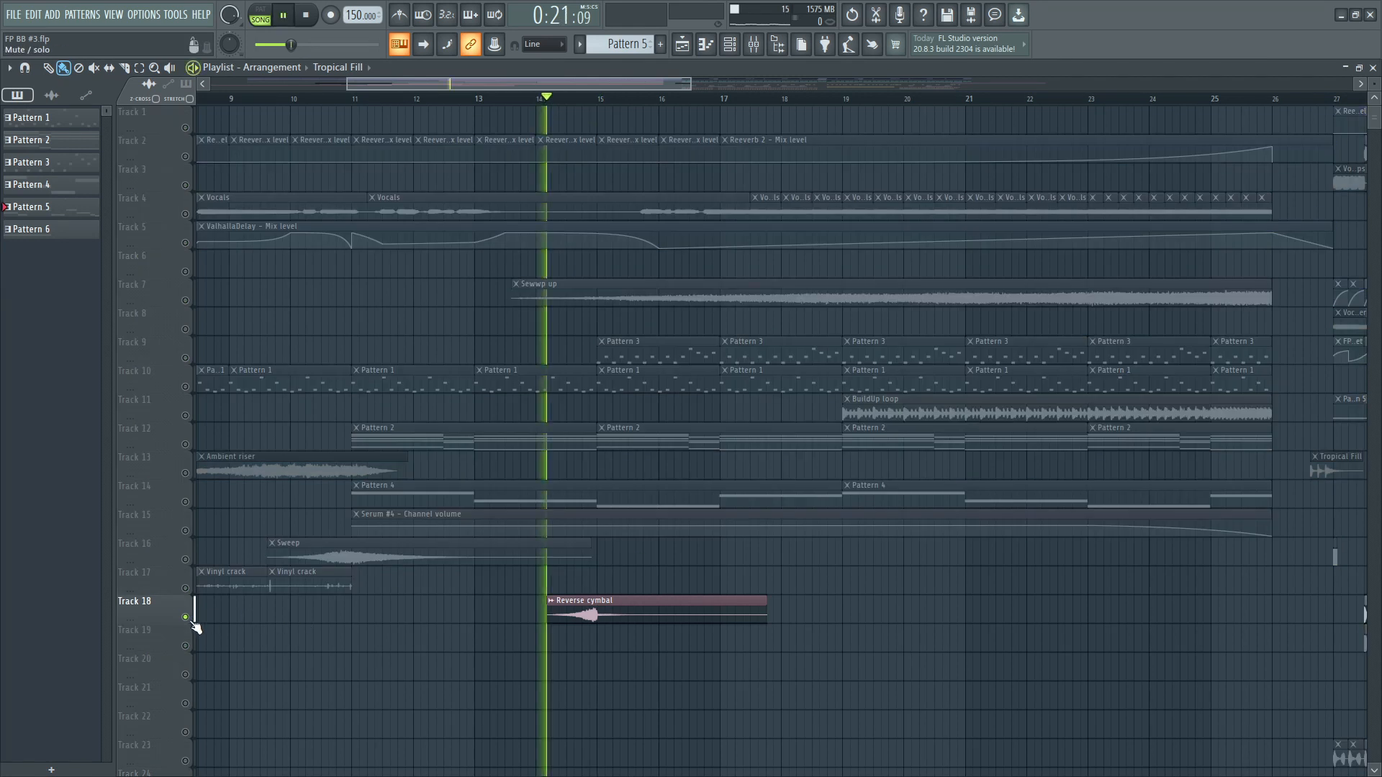
{"action": "key", "text": "space"}
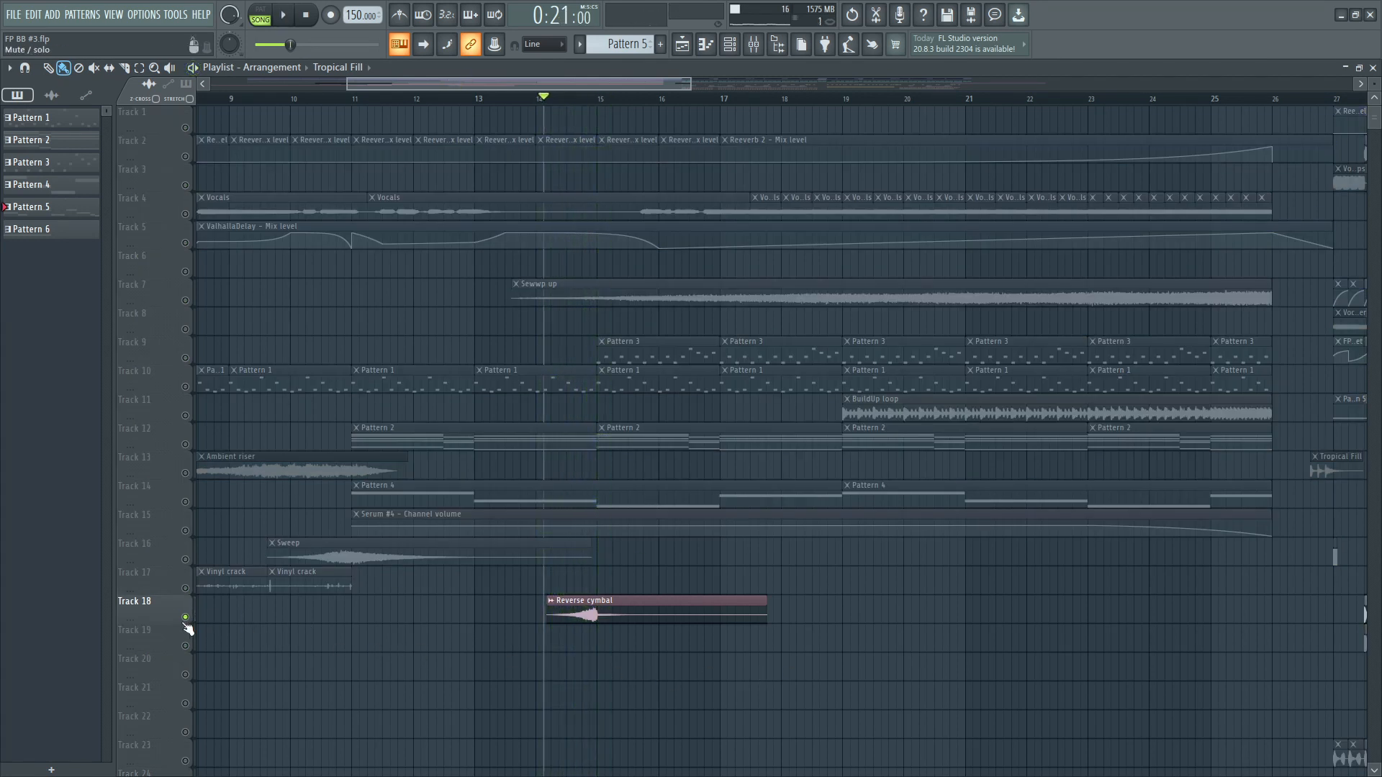
{"action": "right_click", "coordinate": [185, 617]}
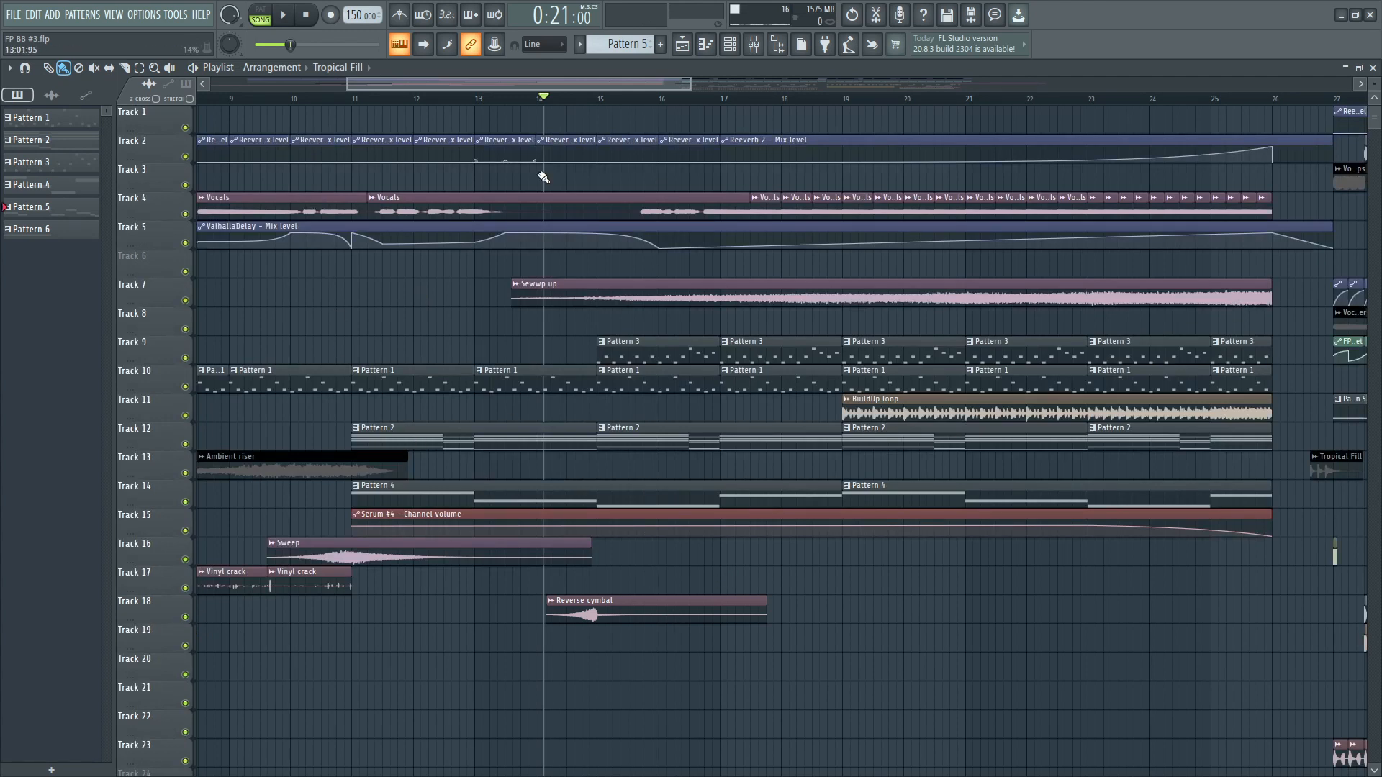
Solo Track 4 with the automation on Tracks 5 and 2, and play the repeated vocal cuts from about bar 17.5.
{"action": "scroll", "coordinate": [425, 370], "scroll_direction": "right", "scroll_amount": 4}
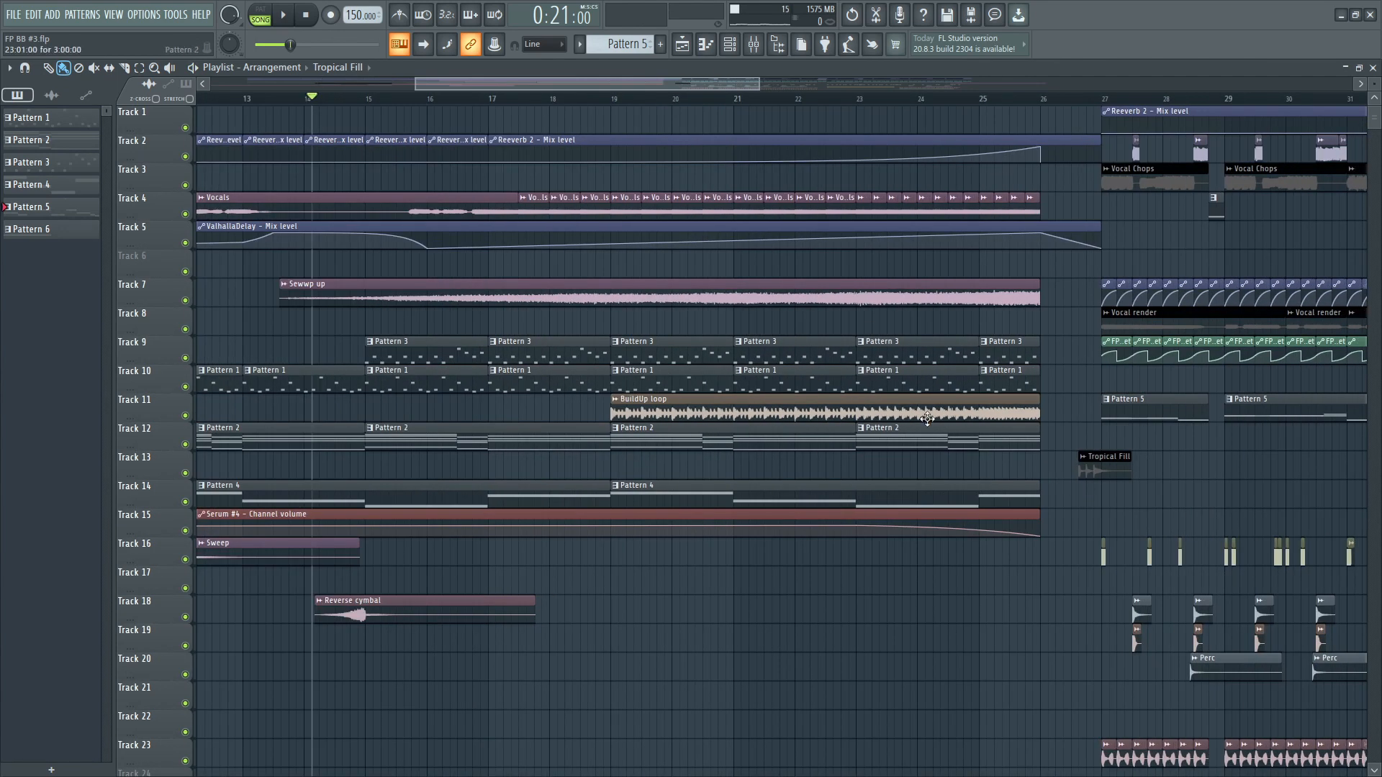
{"action": "left_click", "coordinate": [518, 99]}
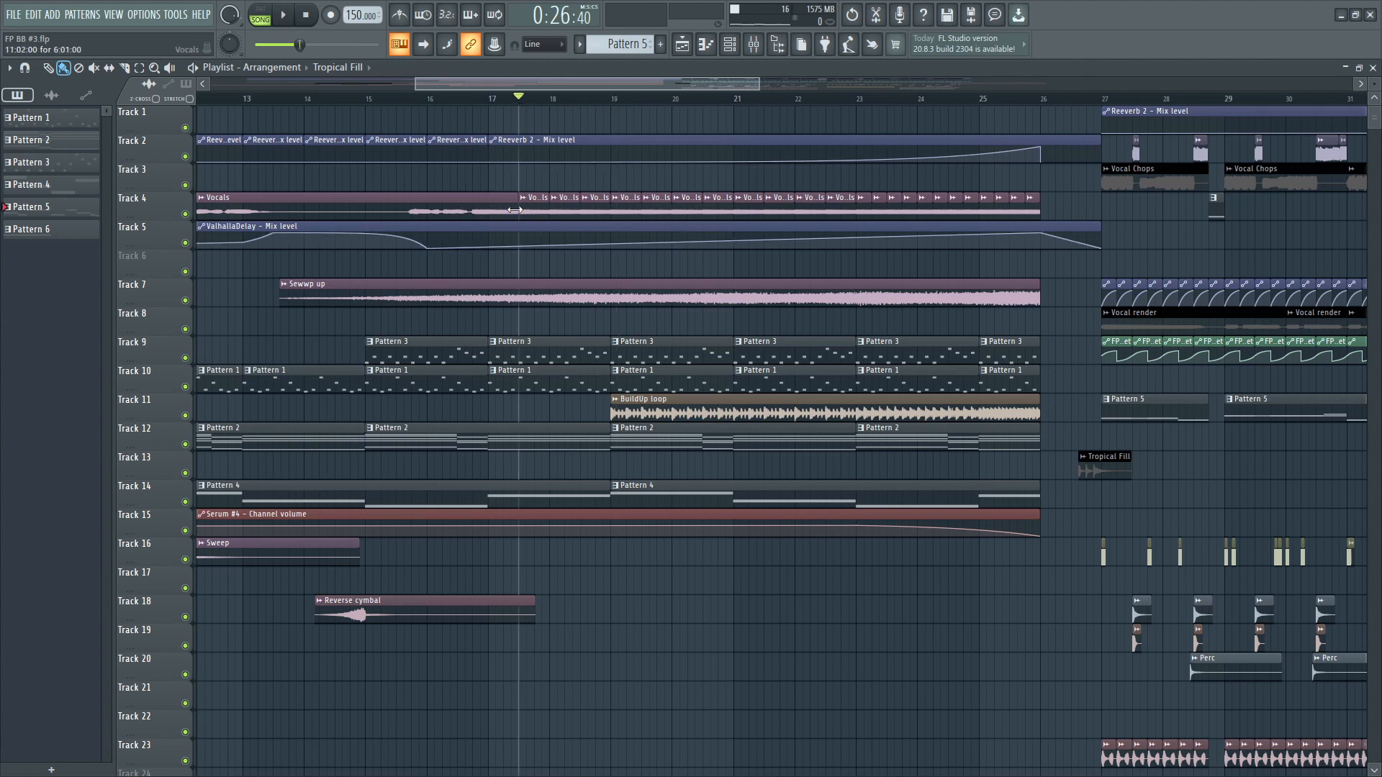
{"action": "left_click", "coordinate": [185, 242], "text": "ctrl"}
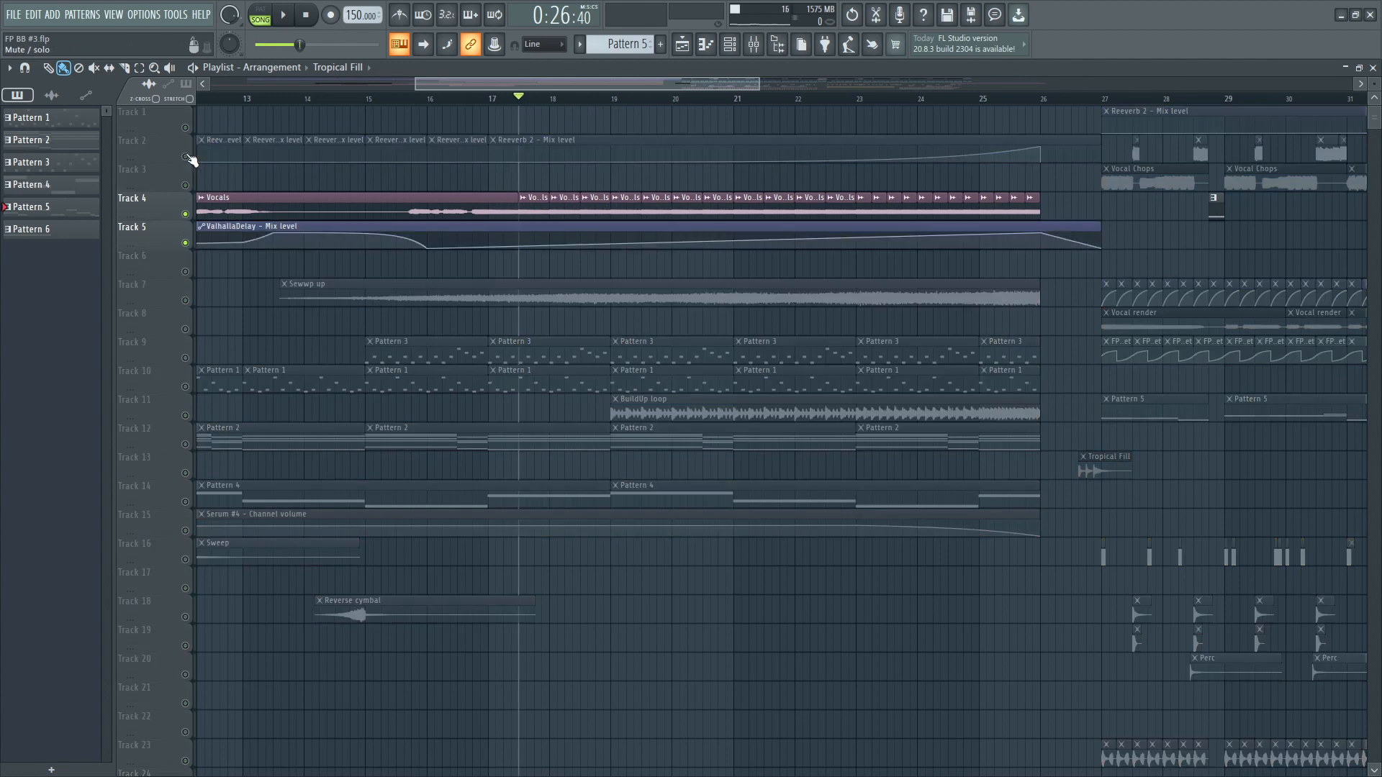
{"action": "left_click", "coordinate": [185, 156]}
{"action": "key", "text": "space"}
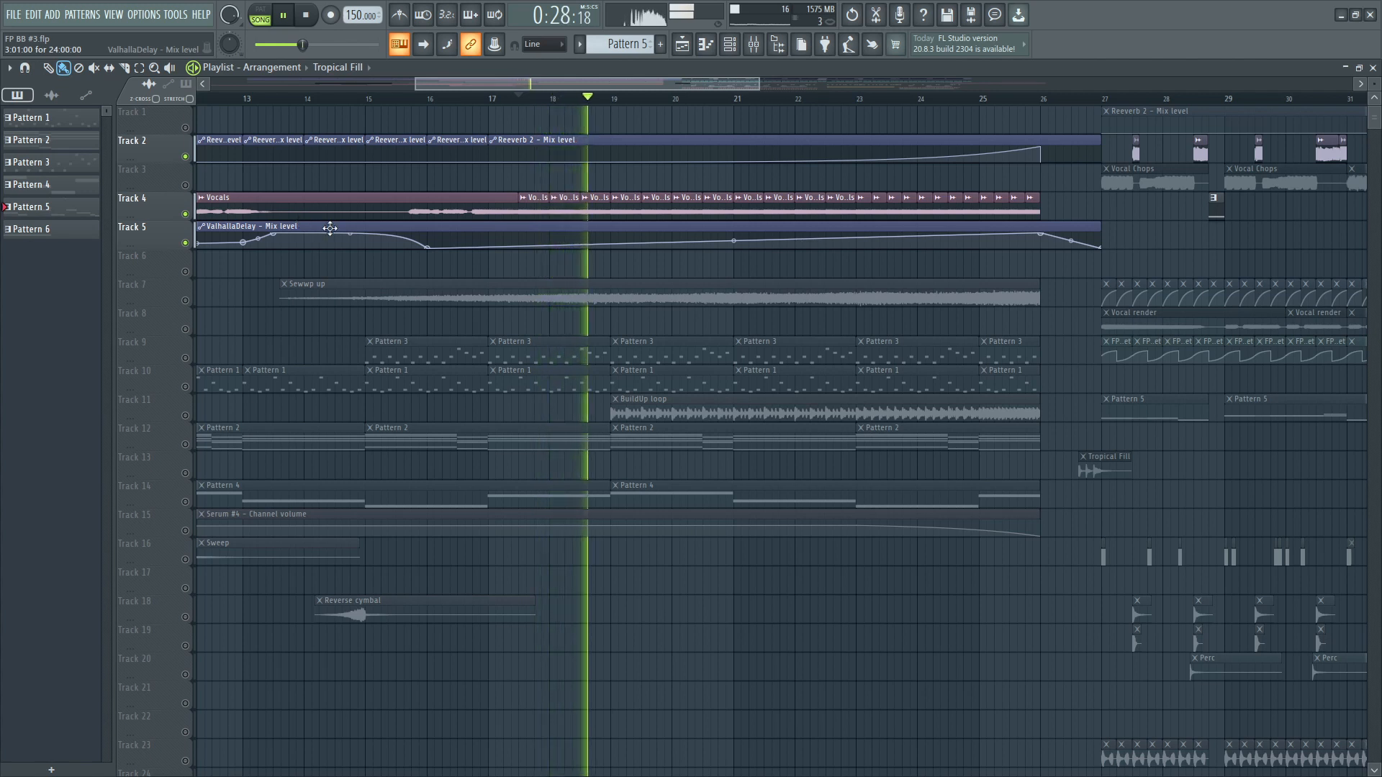
{"action": "key", "text": "space"}
Play the shorter vocal cuts with their delay and reverb automation from bar 23.
{"action": "left_click", "coordinate": [859, 100]}
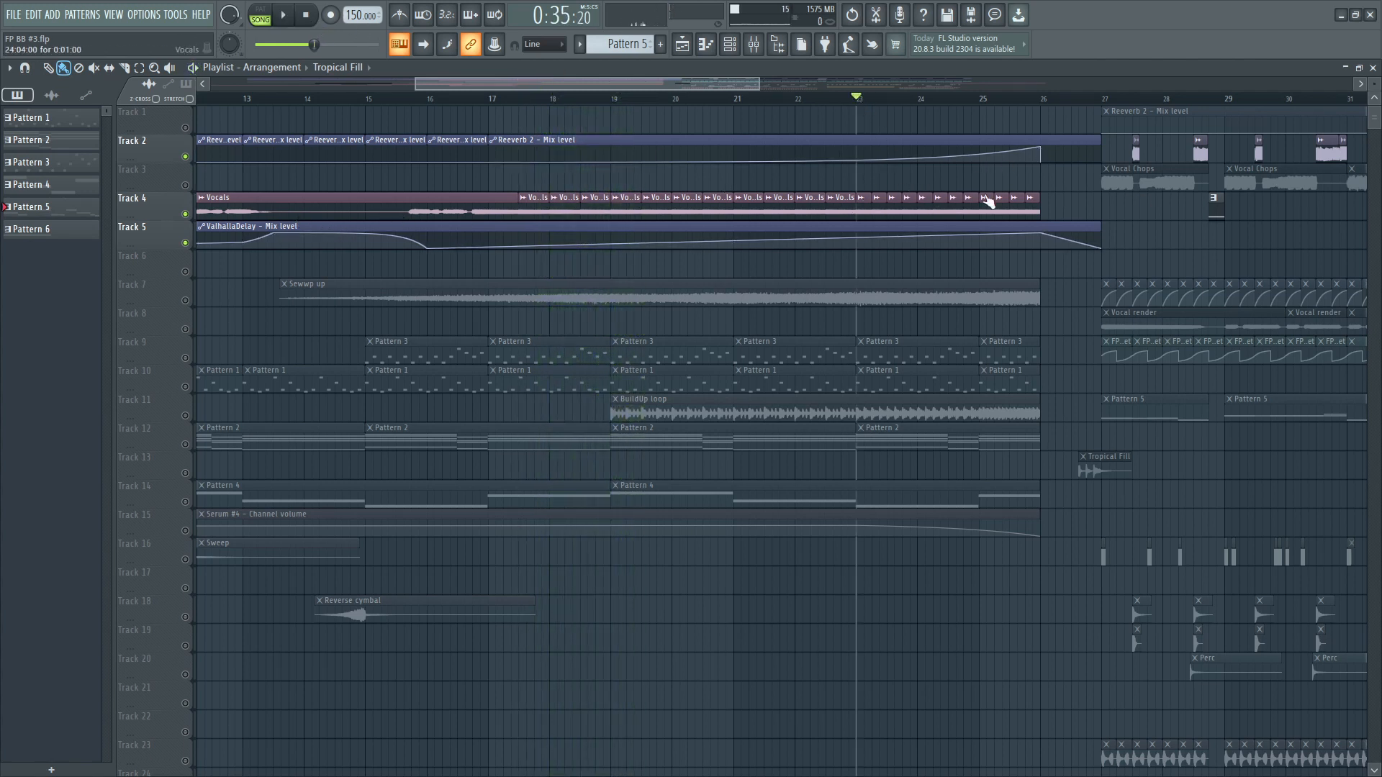
{"action": "mouse_move", "coordinate": [916, 240]}
{"action": "key", "text": "space"}
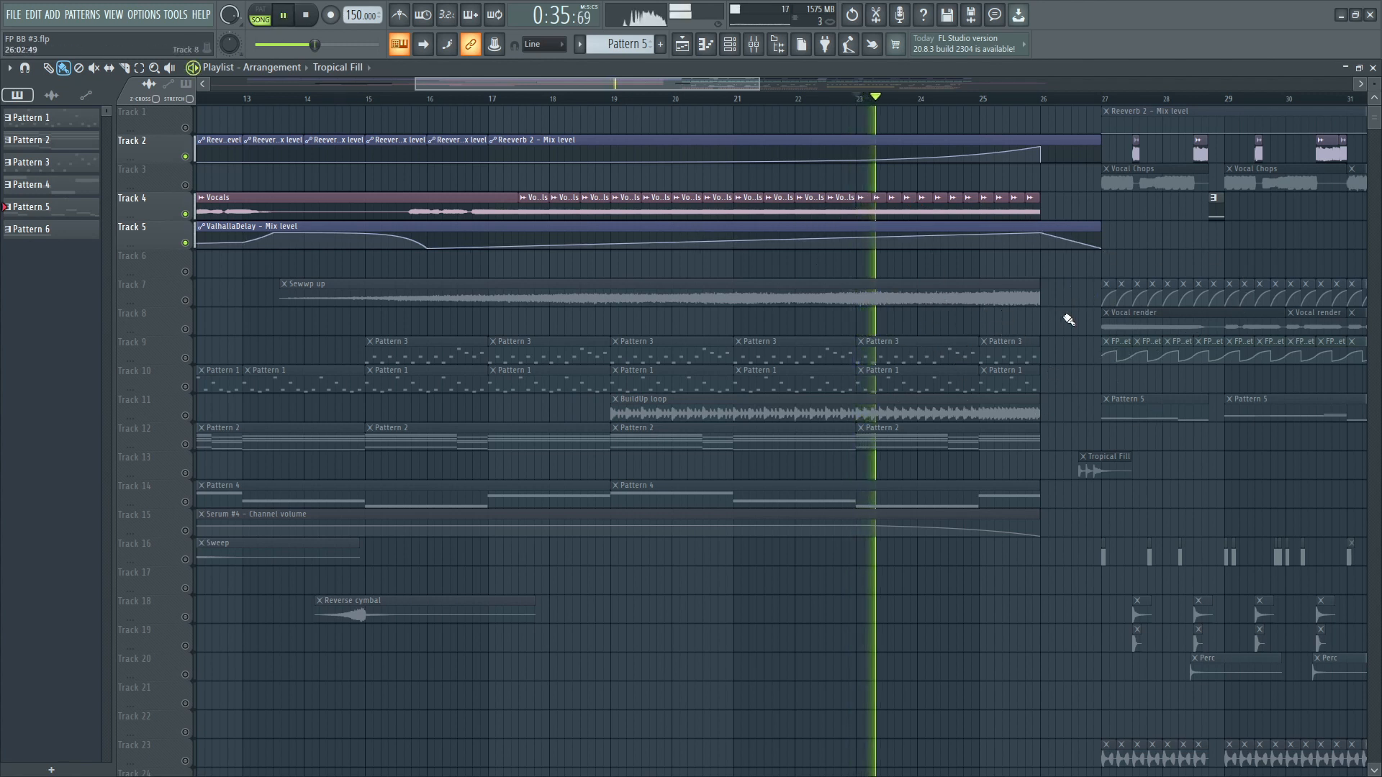
Play the end of the repeated vocal cuts with their delay and reverb automation from just before bar 26.
{"action": "key", "text": "space"}
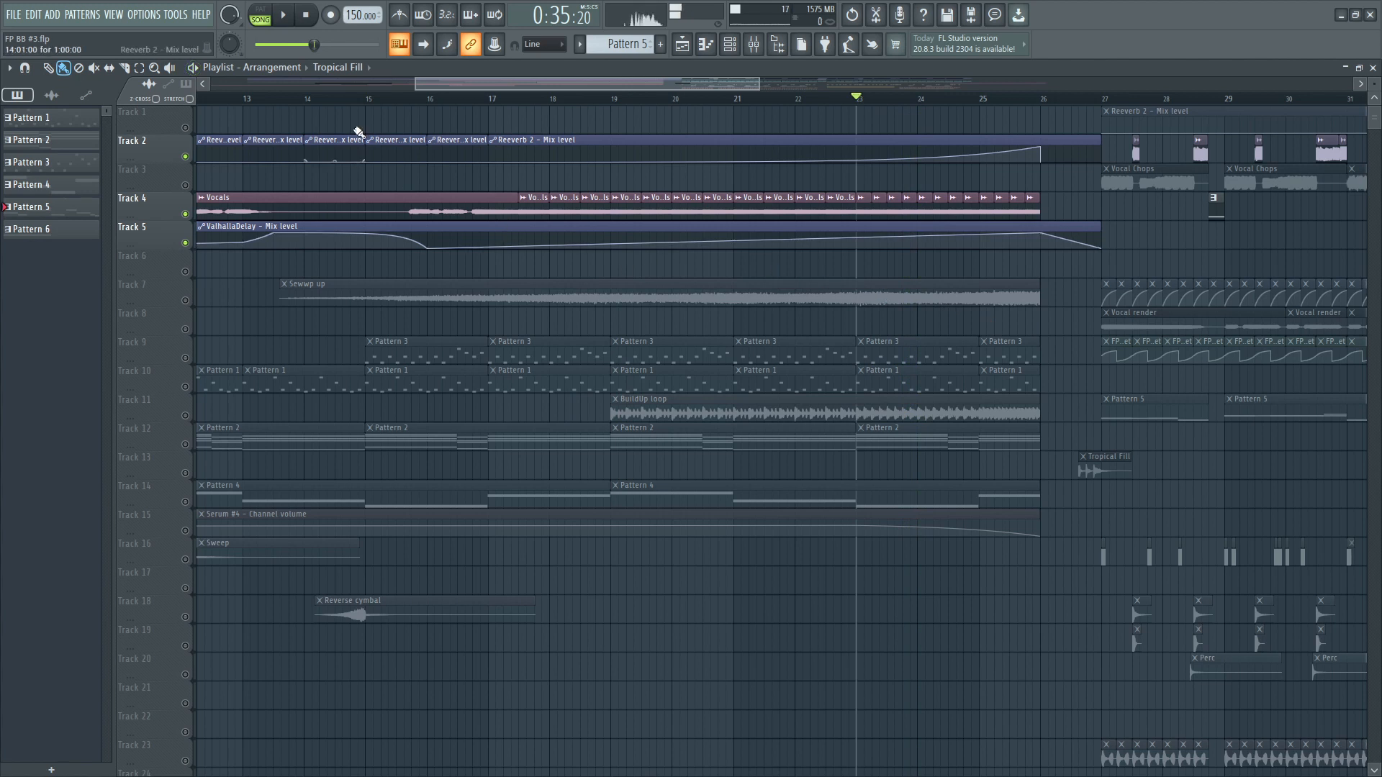
{"action": "left_click", "coordinate": [306, 17]}
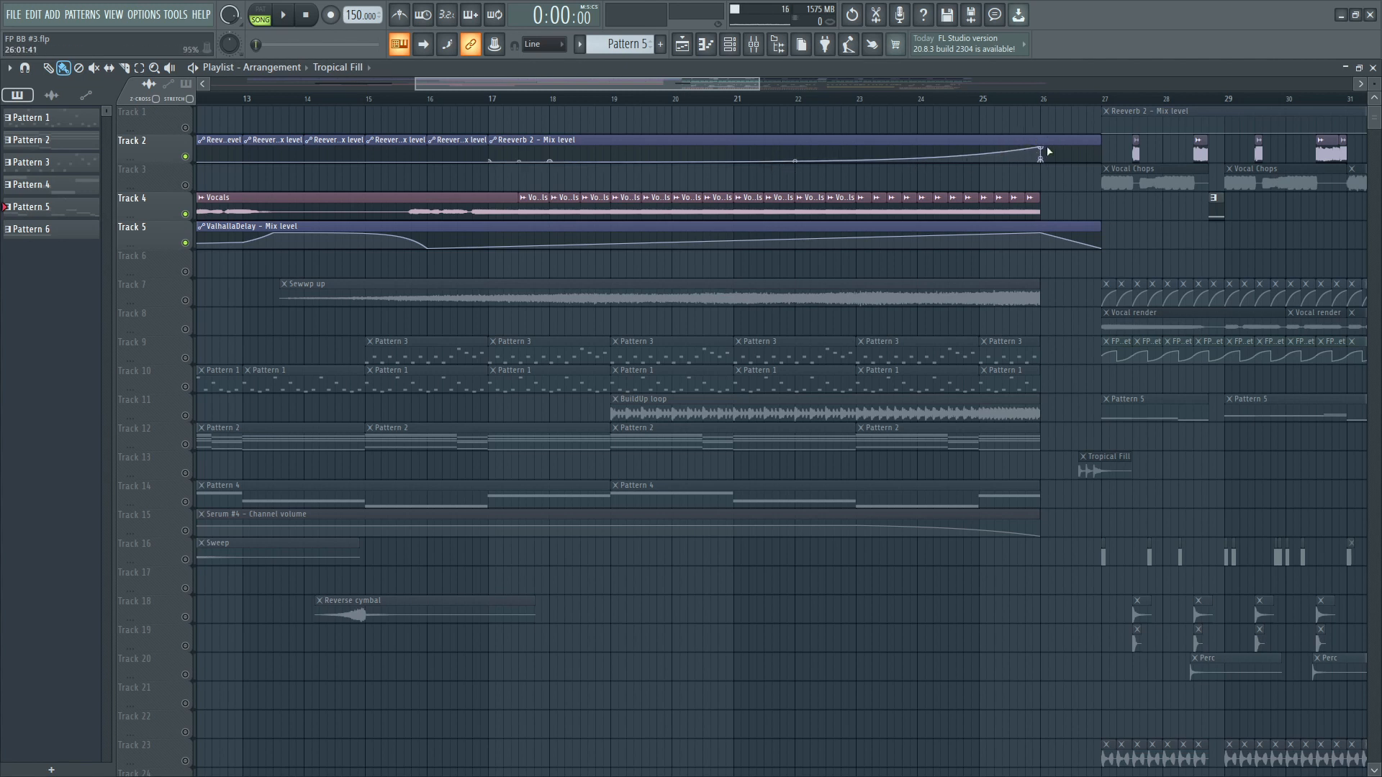
{"action": "left_click", "coordinate": [1026, 99]}
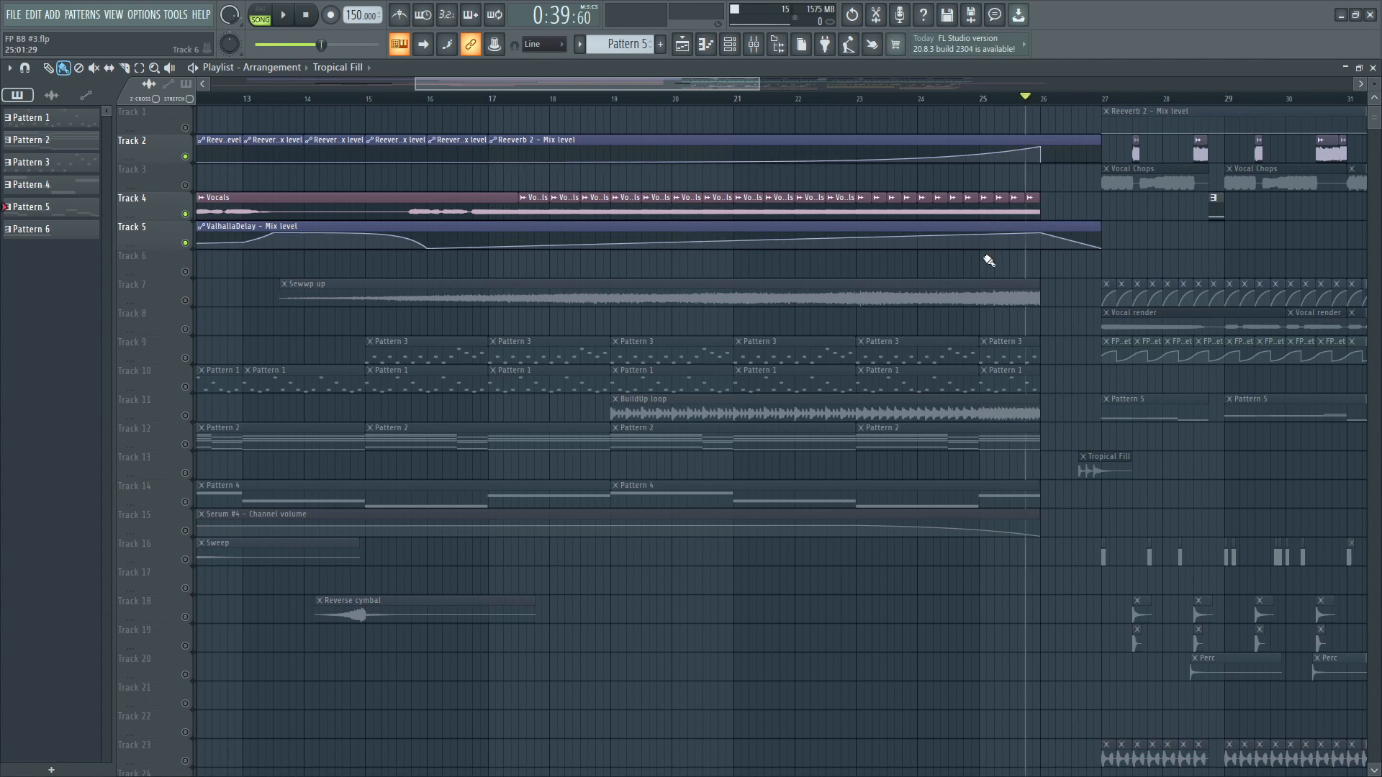
{"action": "key", "text": "space"}
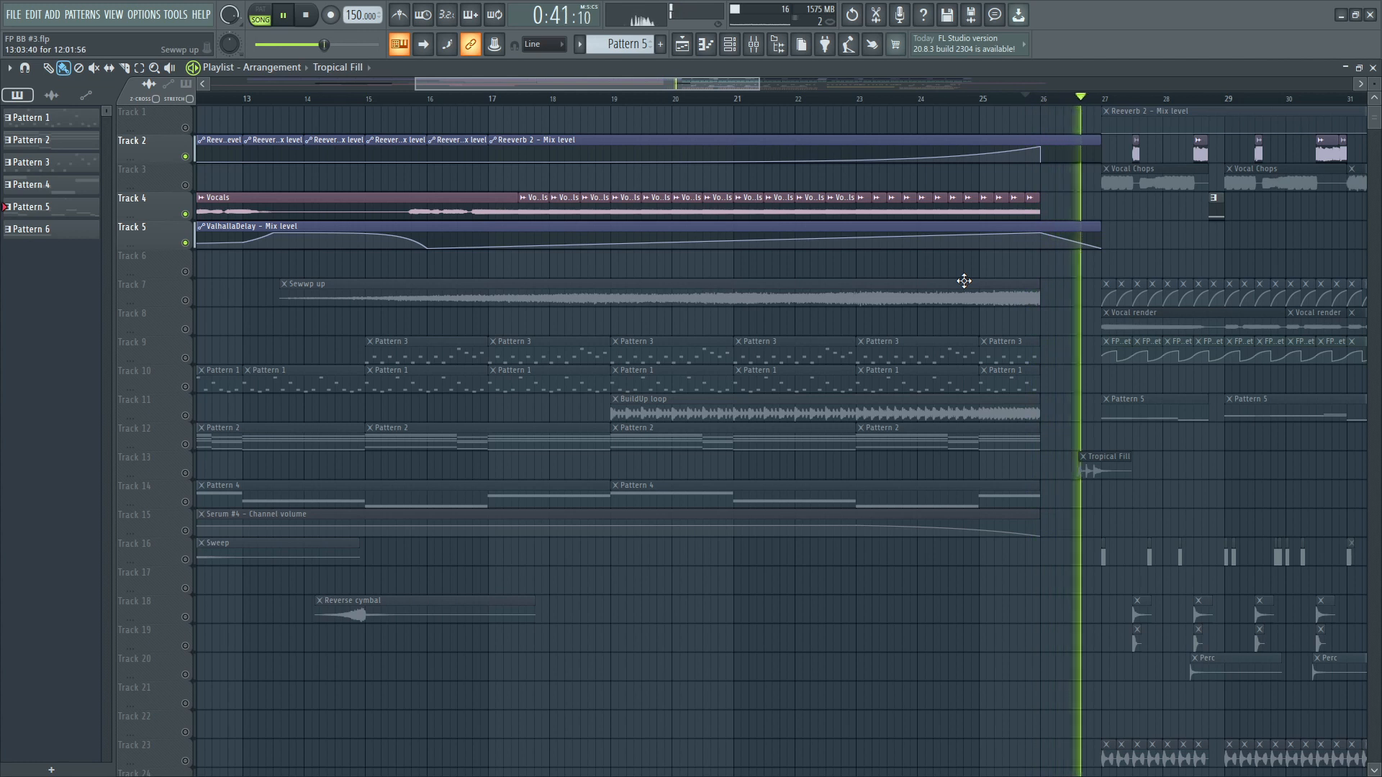
{"action": "key", "text": "space"}
Solo Track 7 and cue playback to the start of the Sewwp up clip.
{"action": "right_click", "coordinate": [185, 301]}
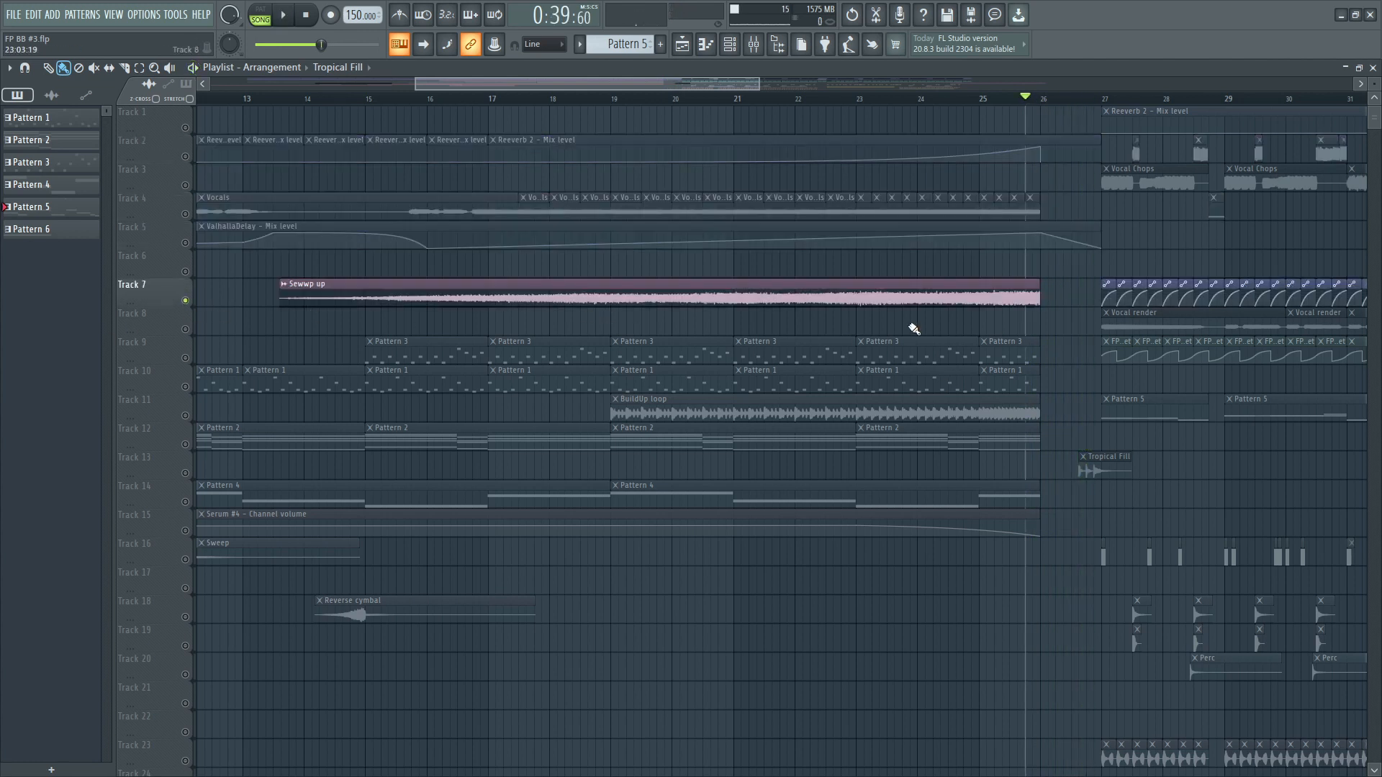
{"action": "left_click", "coordinate": [280, 98]}
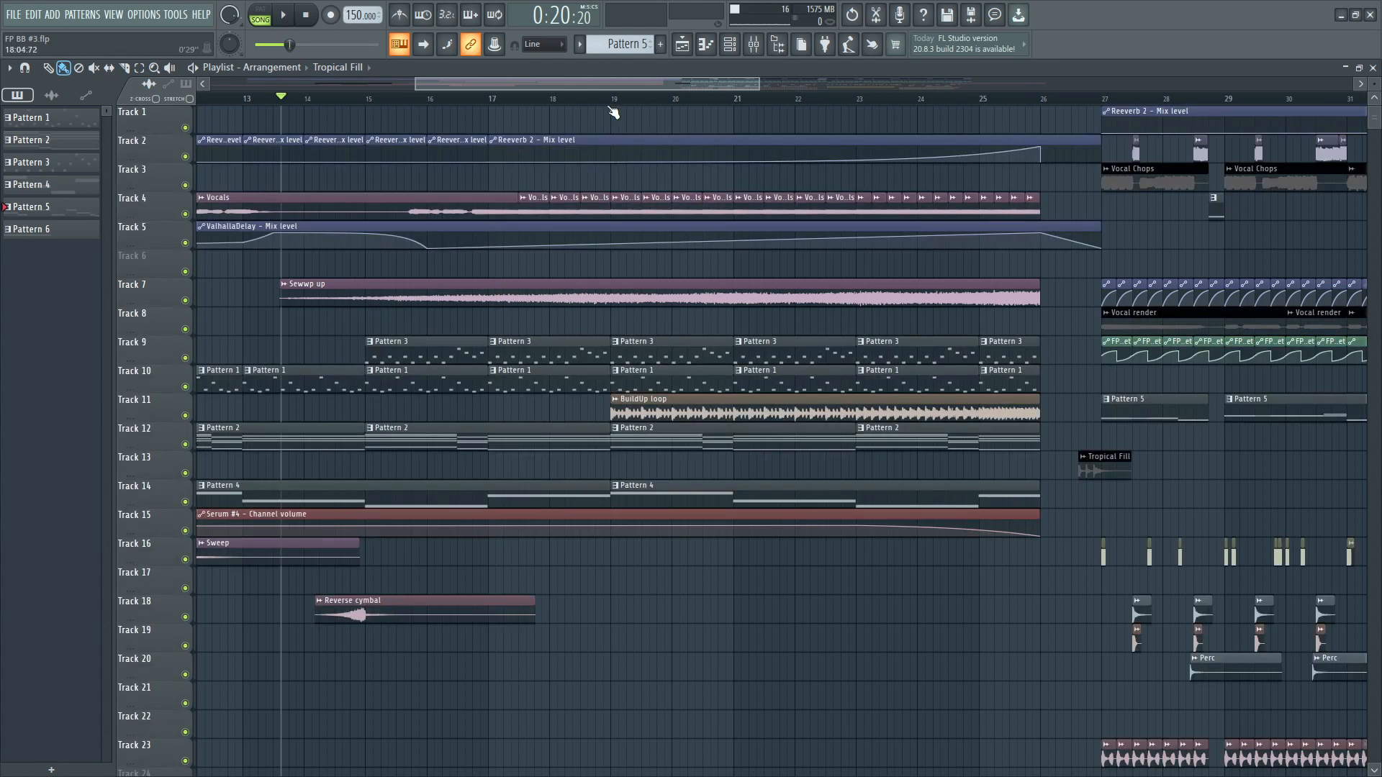
Solo Track 11, play the BuildUp loop from bar 19, and enable all tracks again.
{"action": "left_click", "coordinate": [610, 104]}
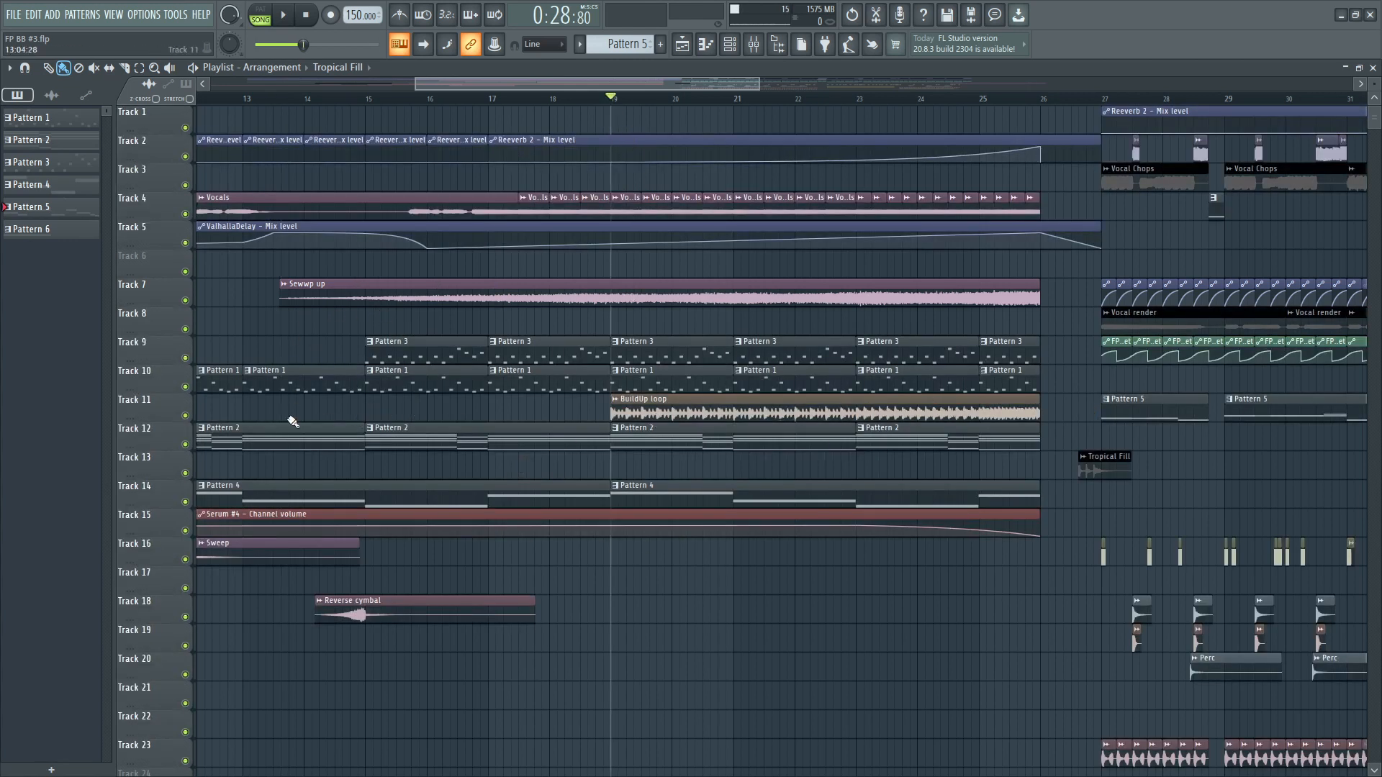
{"action": "right_click", "coordinate": [185, 418]}
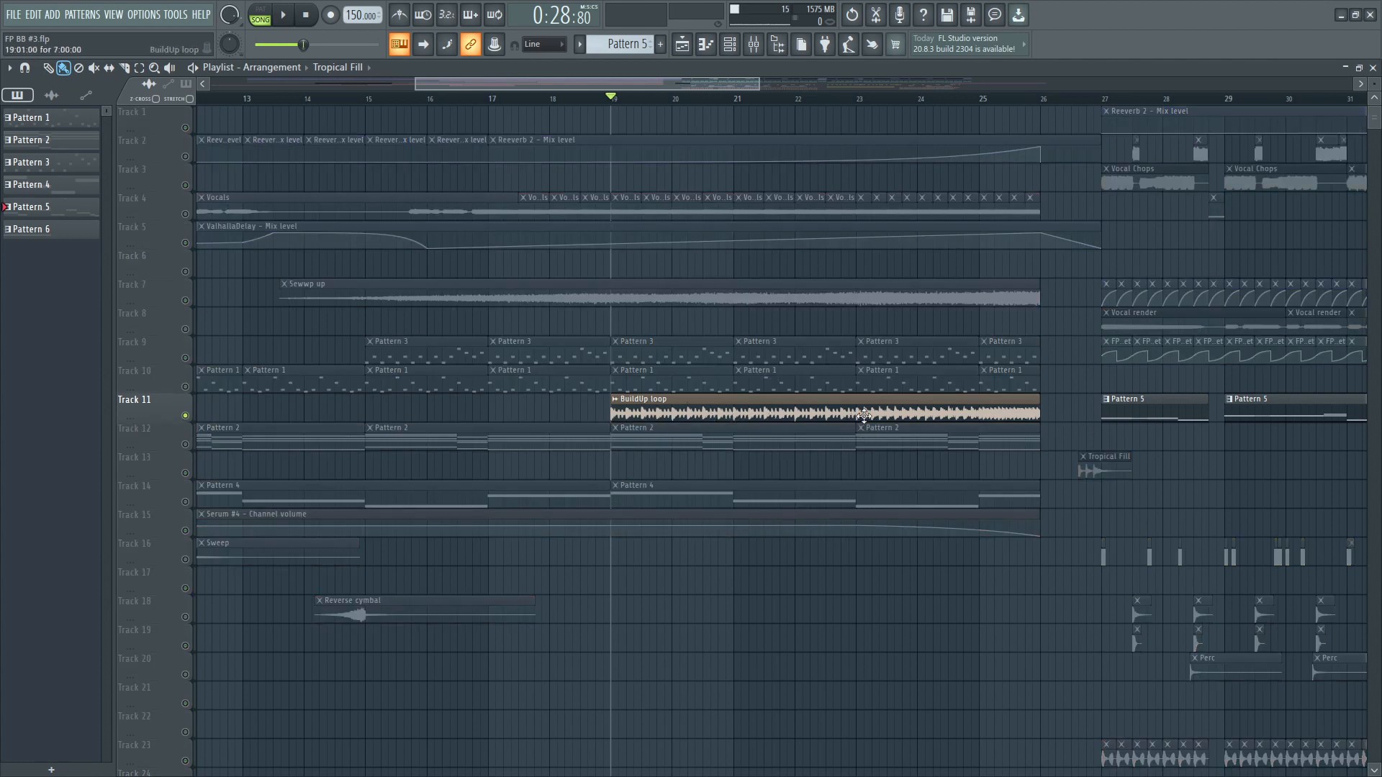
{"action": "key", "text": "space"}
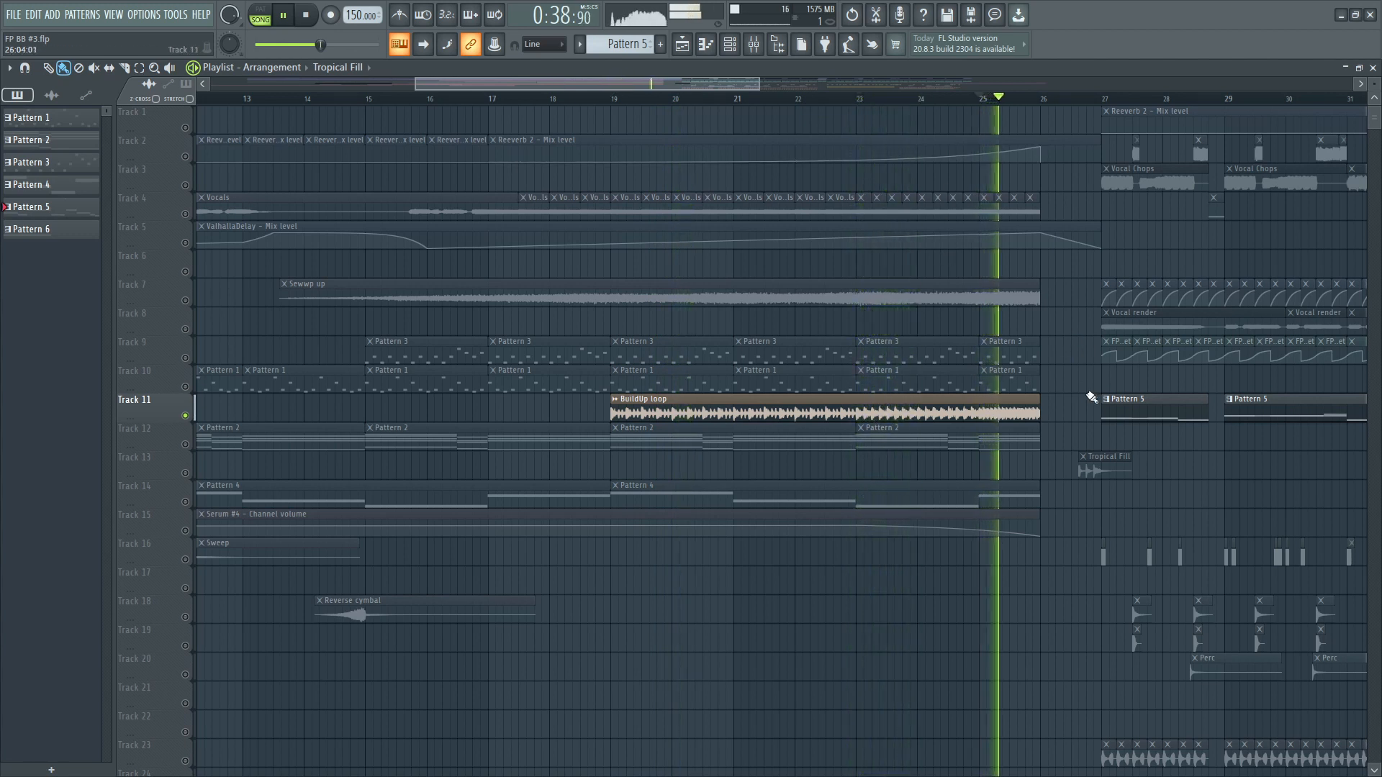
{"action": "key", "text": "space"}
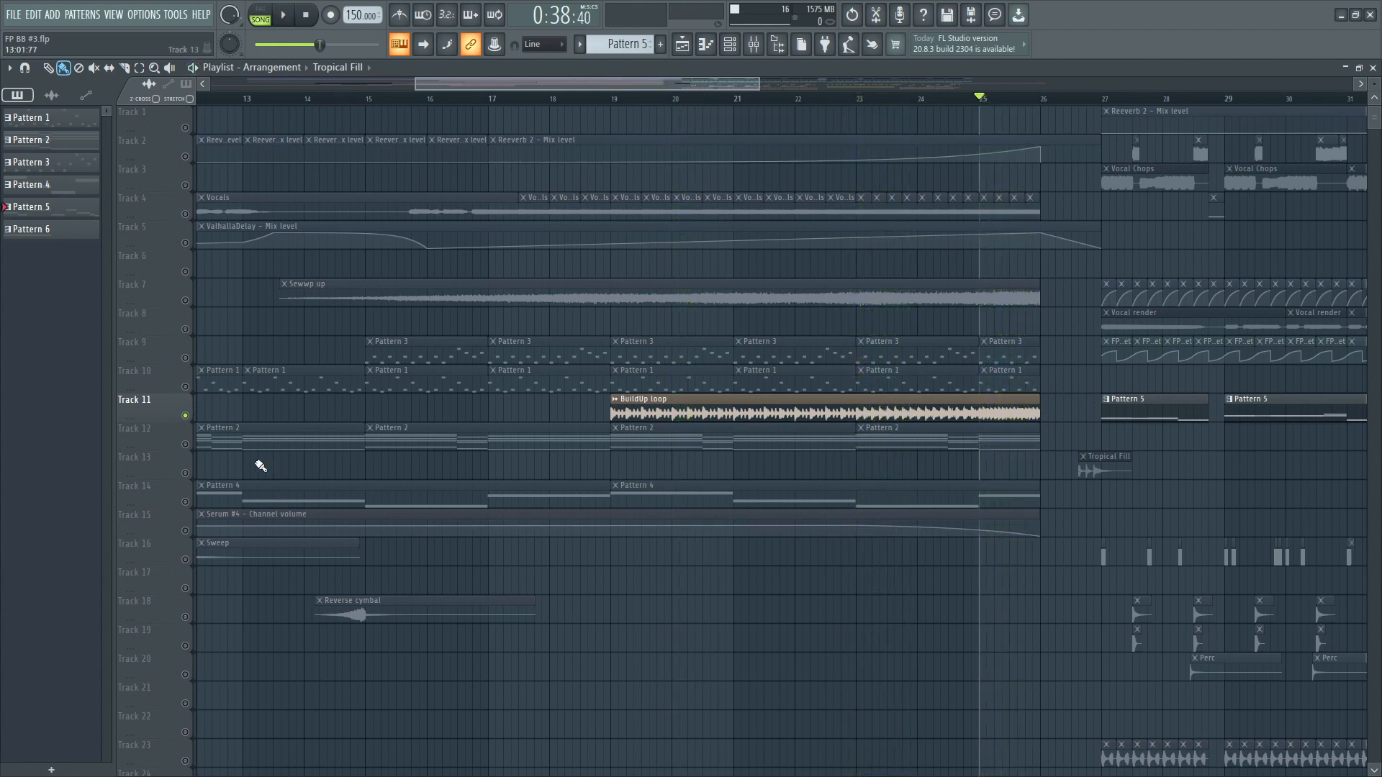
{"action": "right_click", "coordinate": [187, 418]}
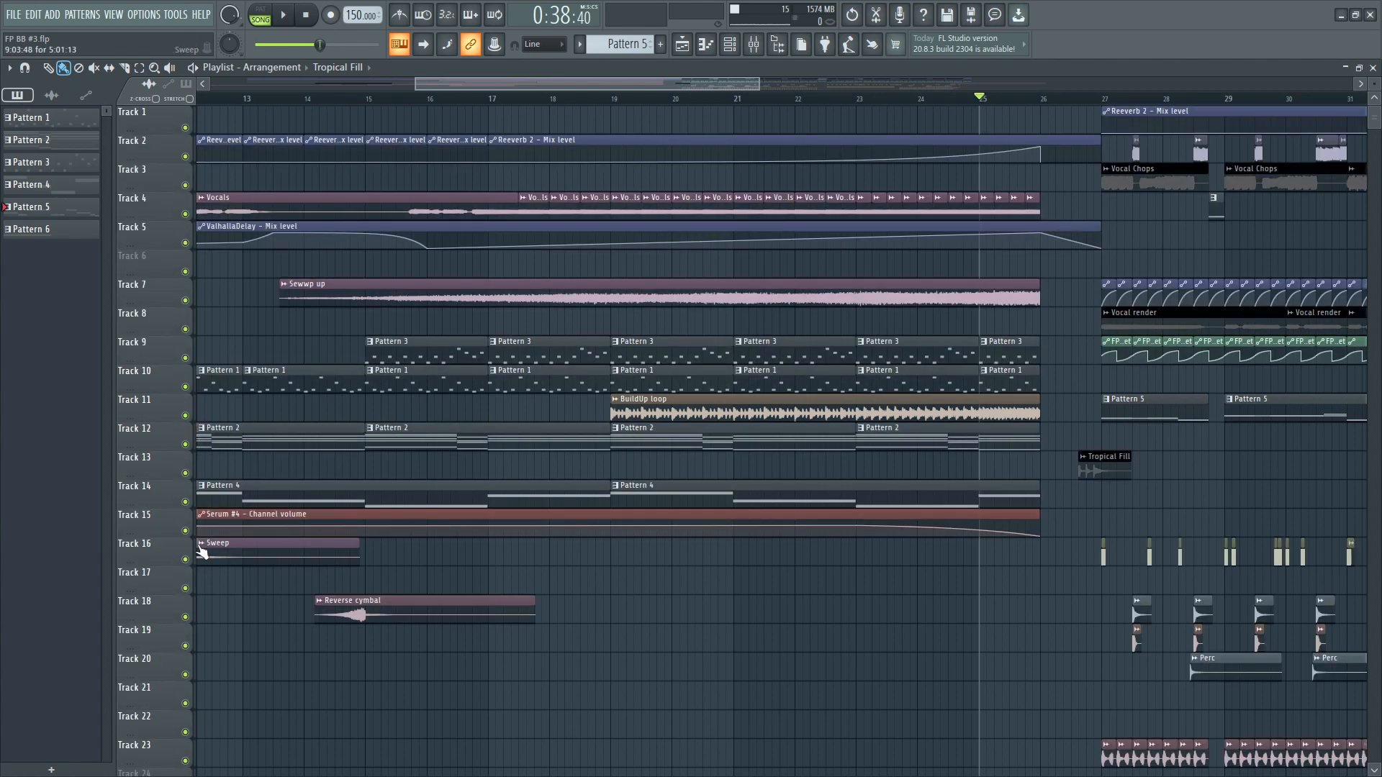
Solo Track 14 with the Serum #4 channel volume automation on Track 15, and play the fade-out from bar 24.
{"action": "right_click", "coordinate": [188, 506]}
{"action": "left_click", "coordinate": [185, 532]}
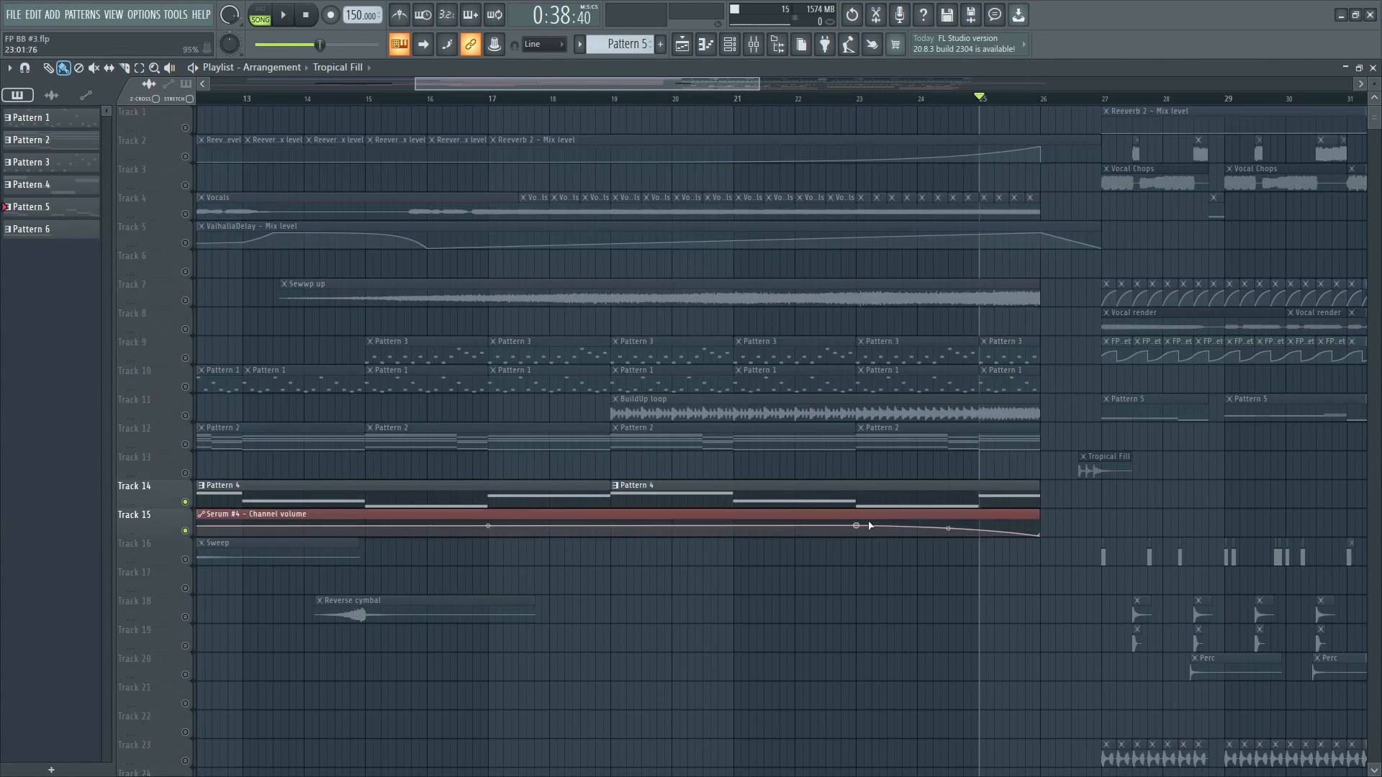
{"action": "left_click", "coordinate": [917, 99]}
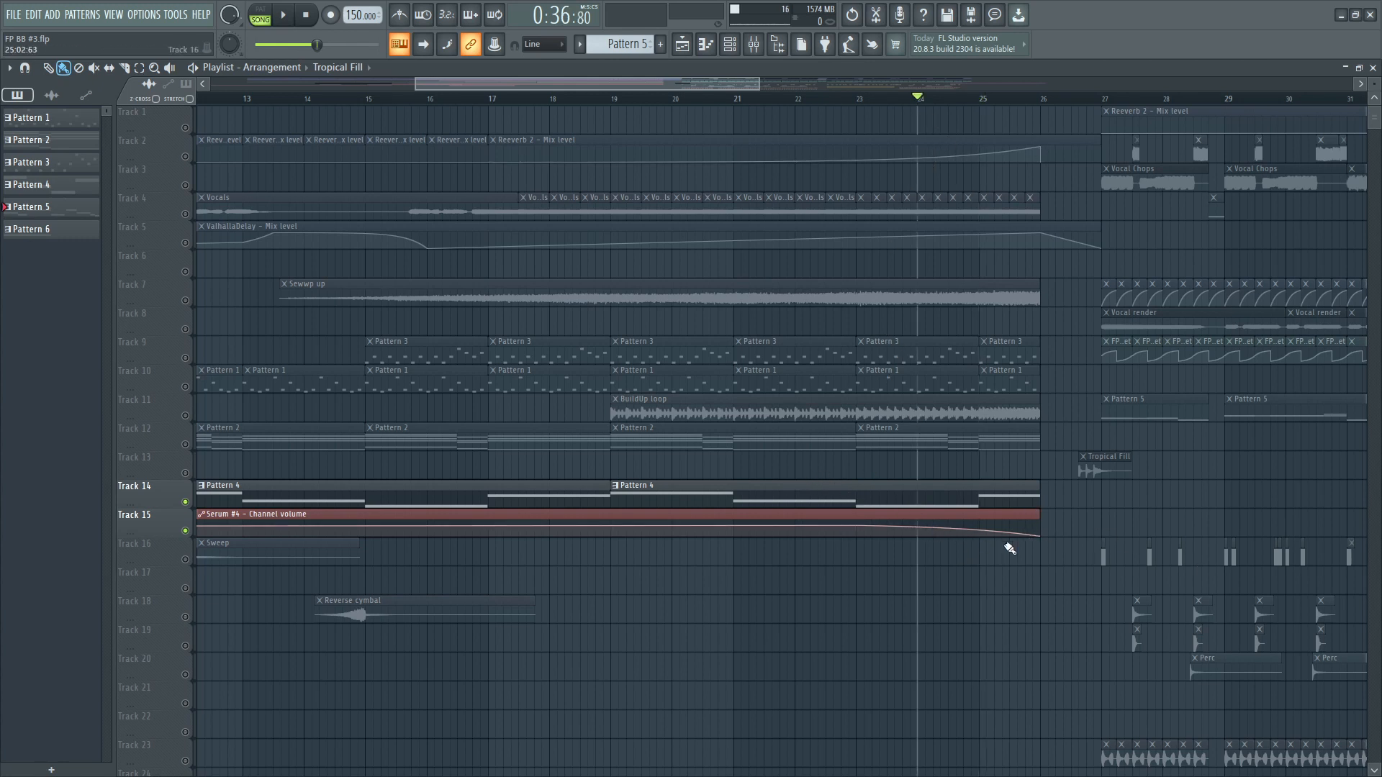
{"action": "key", "text": "space"}
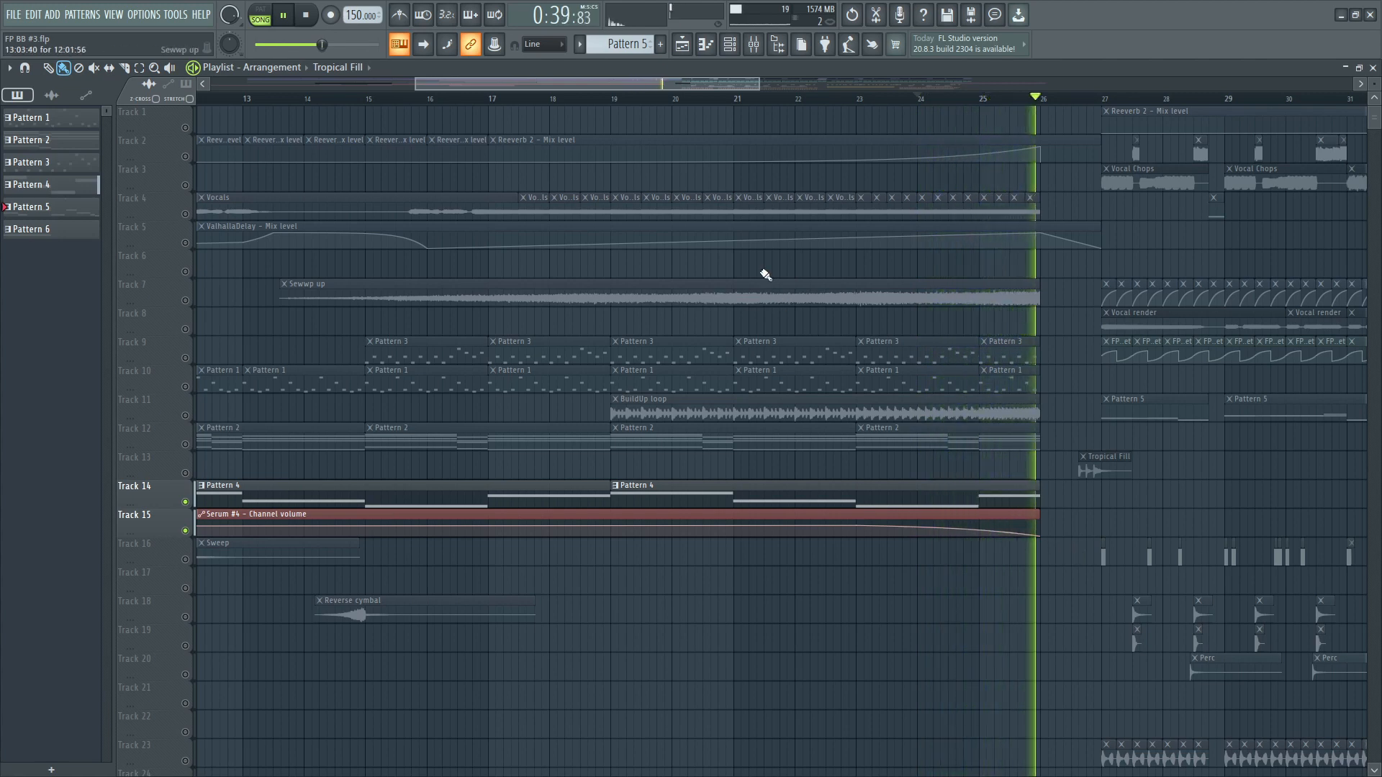
{"action": "key", "text": "space"}
Solo the Vocal Chops on Track 3 together with Tracks 2 and 1, and play the drop from bar 27.
{"action": "left_click_drag", "start_coordinate": [673, 88], "coordinate": [780, 86]}
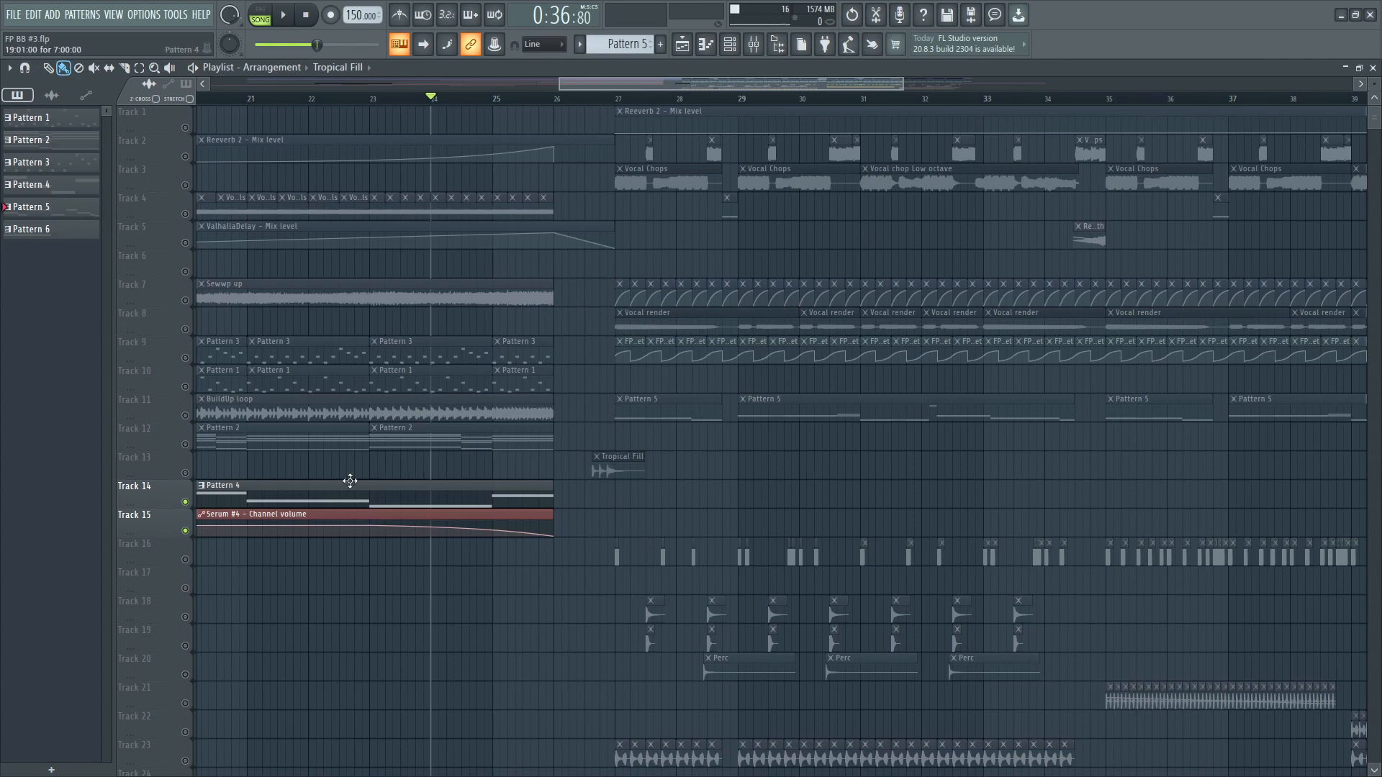
{"action": "scroll", "coordinate": [689, 567], "scroll_direction": "down", "scroll_amount": 6}
{"action": "scroll", "coordinate": [1167, 597], "scroll_direction": "up", "scroll_amount": 3}
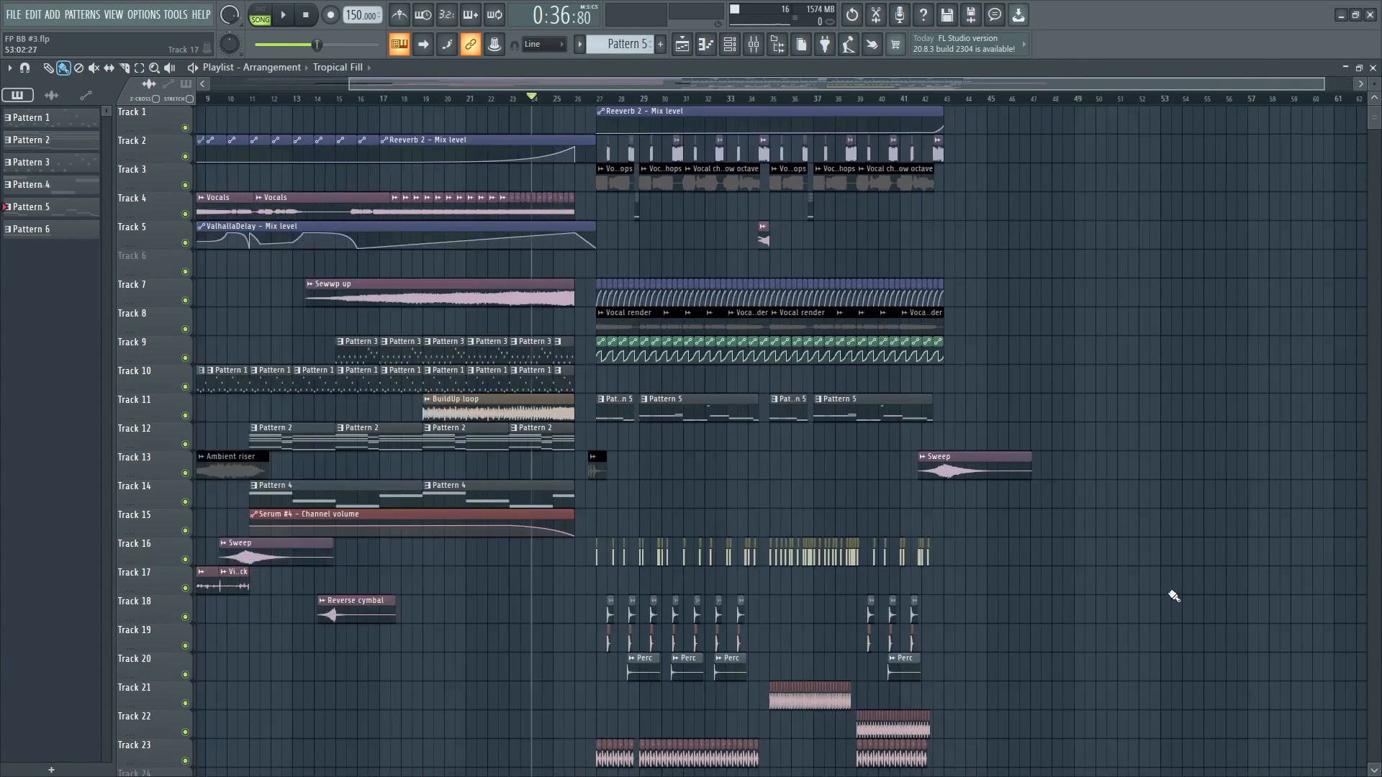
{"action": "scroll", "coordinate": [320, 464], "scroll_direction": "up", "scroll_amount": 4}
{"action": "scroll", "coordinate": [585, 466], "scroll_direction": "down", "scroll_amount": 2}
{"action": "scroll", "coordinate": [496, 206], "scroll_direction": "up", "scroll_amount": 2}
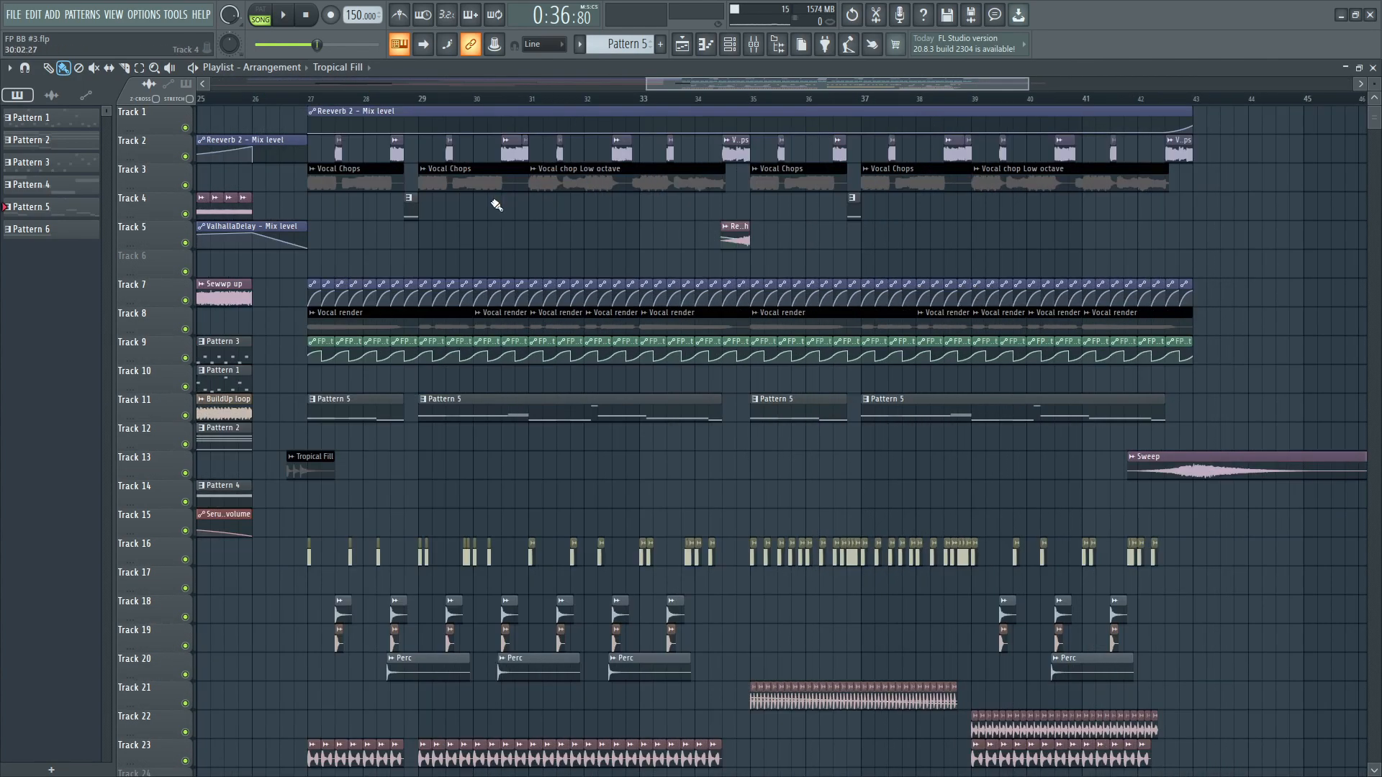
{"action": "right_click", "coordinate": [185, 185]}
{"action": "left_click", "coordinate": [185, 156]}
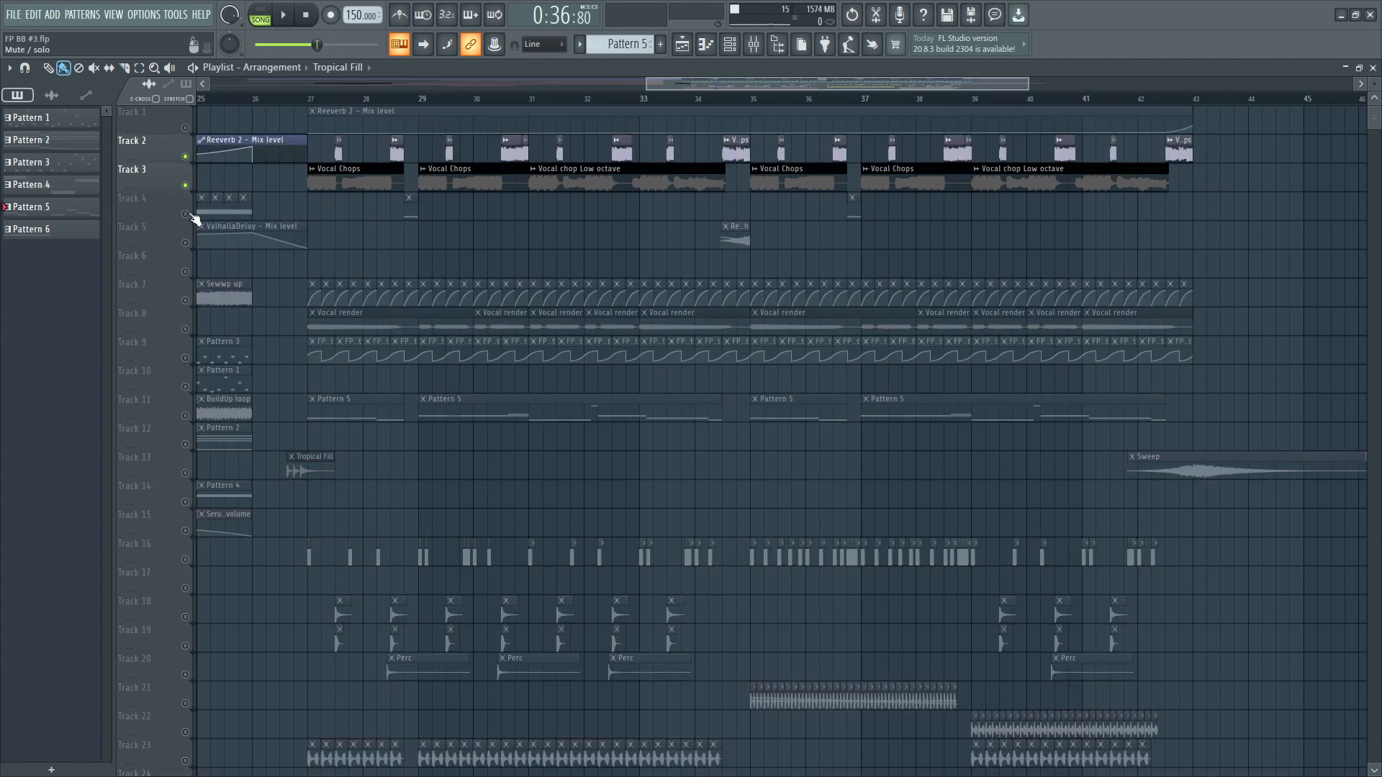
{"action": "left_click", "coordinate": [185, 127]}
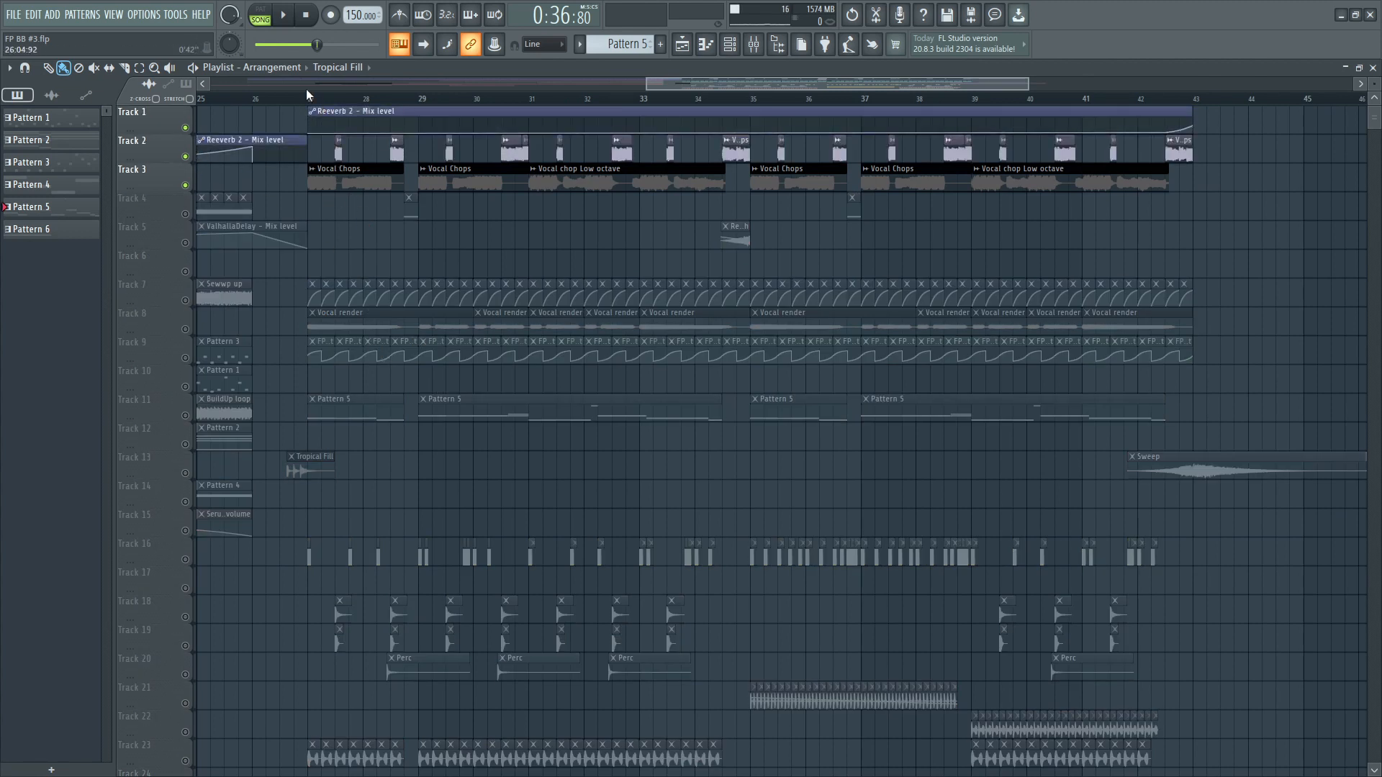
{"action": "scroll", "coordinate": [356, 99], "scroll_direction": "left", "scroll_amount": 1}
{"action": "left_click", "coordinate": [341, 101]}
{"action": "key", "text": "space"}
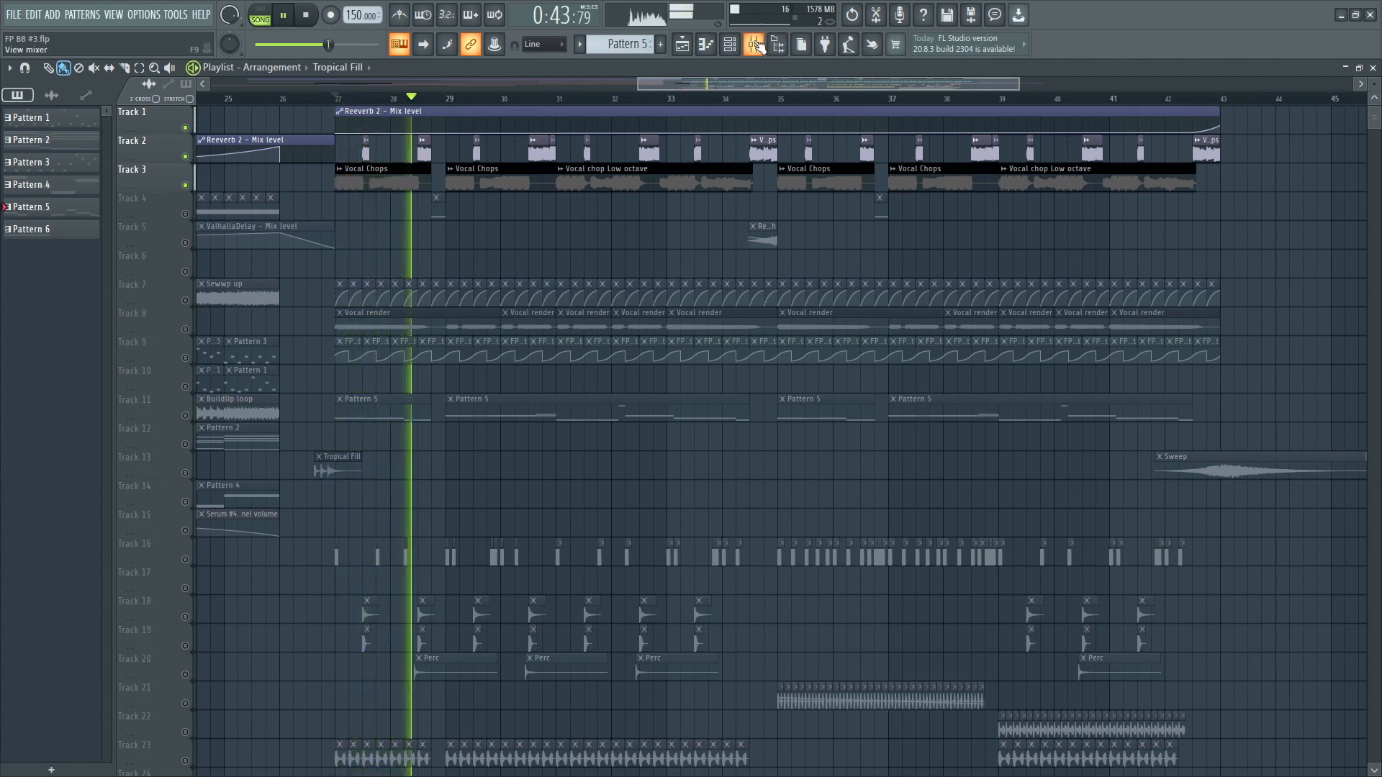
Select mixer insert 50 (DROP LEAD) and play the vocal chops with Big-Sur and Little AlterBoy bypassed.
{"action": "key", "text": "F9"}
{"action": "left_click", "coordinate": [750, 202]}
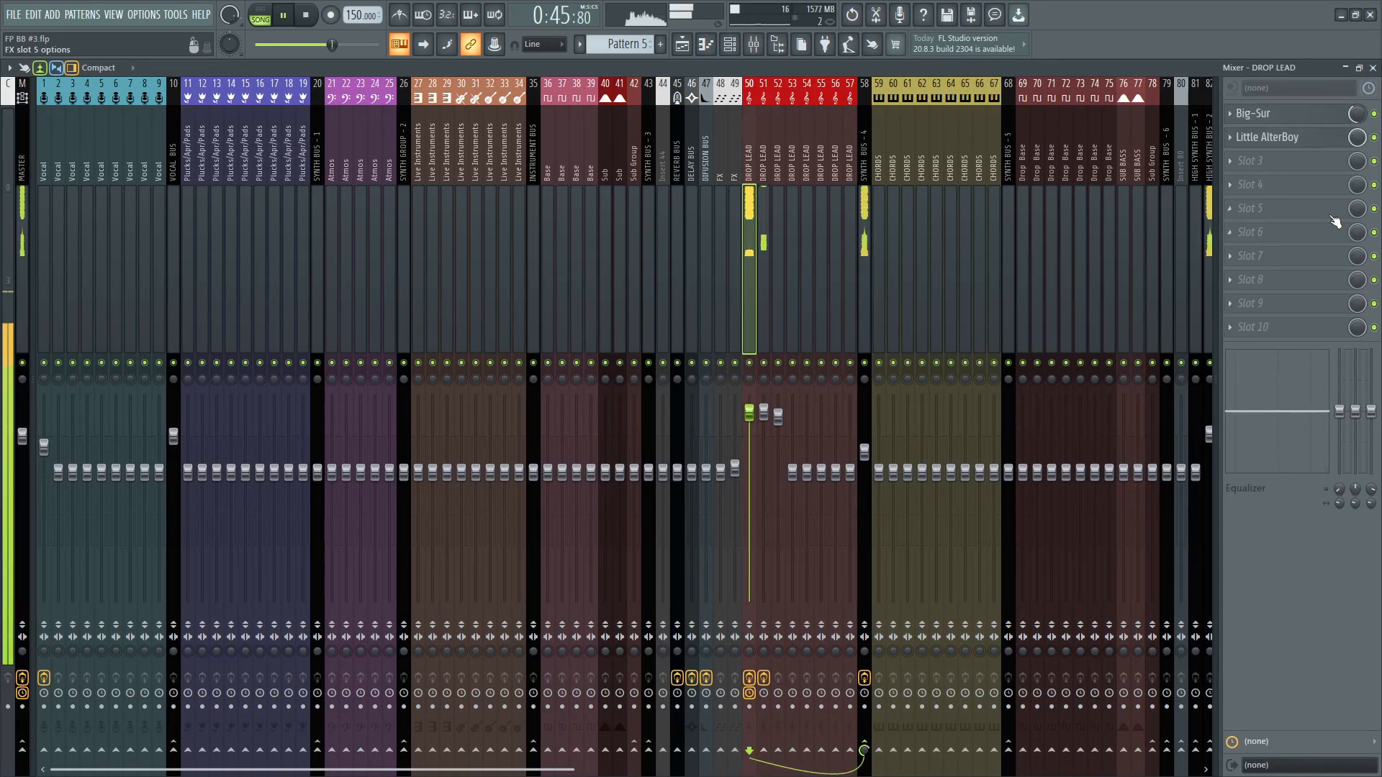
{"action": "key", "text": "space"}
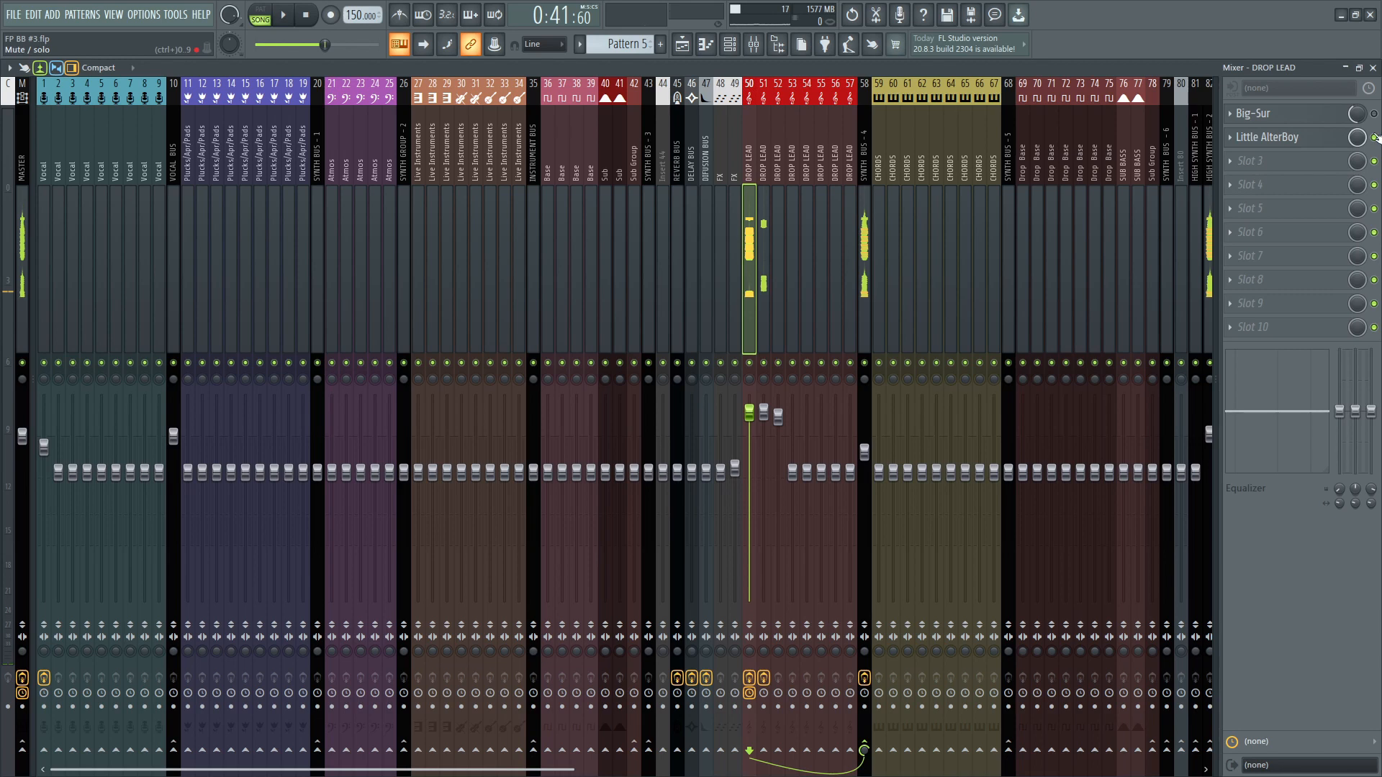
{"action": "left_click", "coordinate": [1372, 67]}
{"action": "key", "text": "space"}
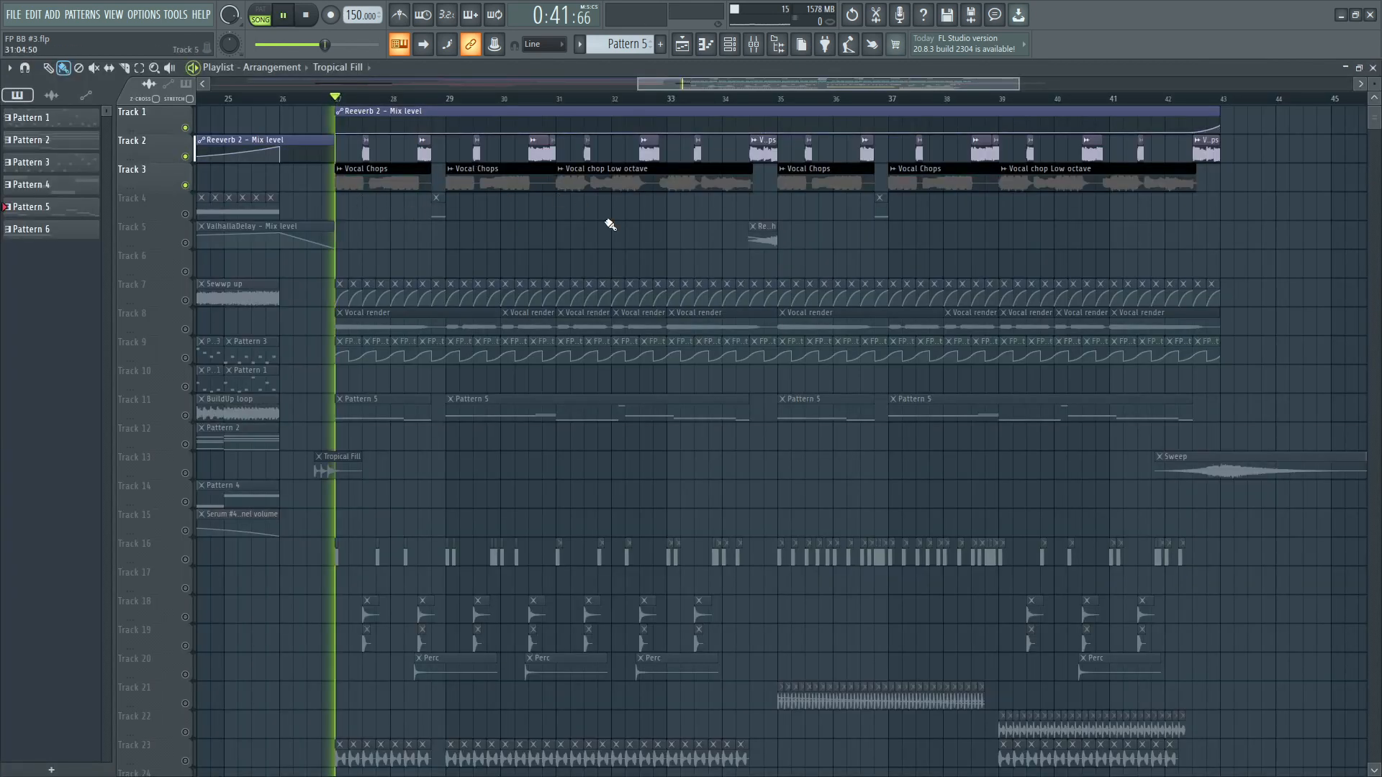
{"action": "key", "text": "F9"}
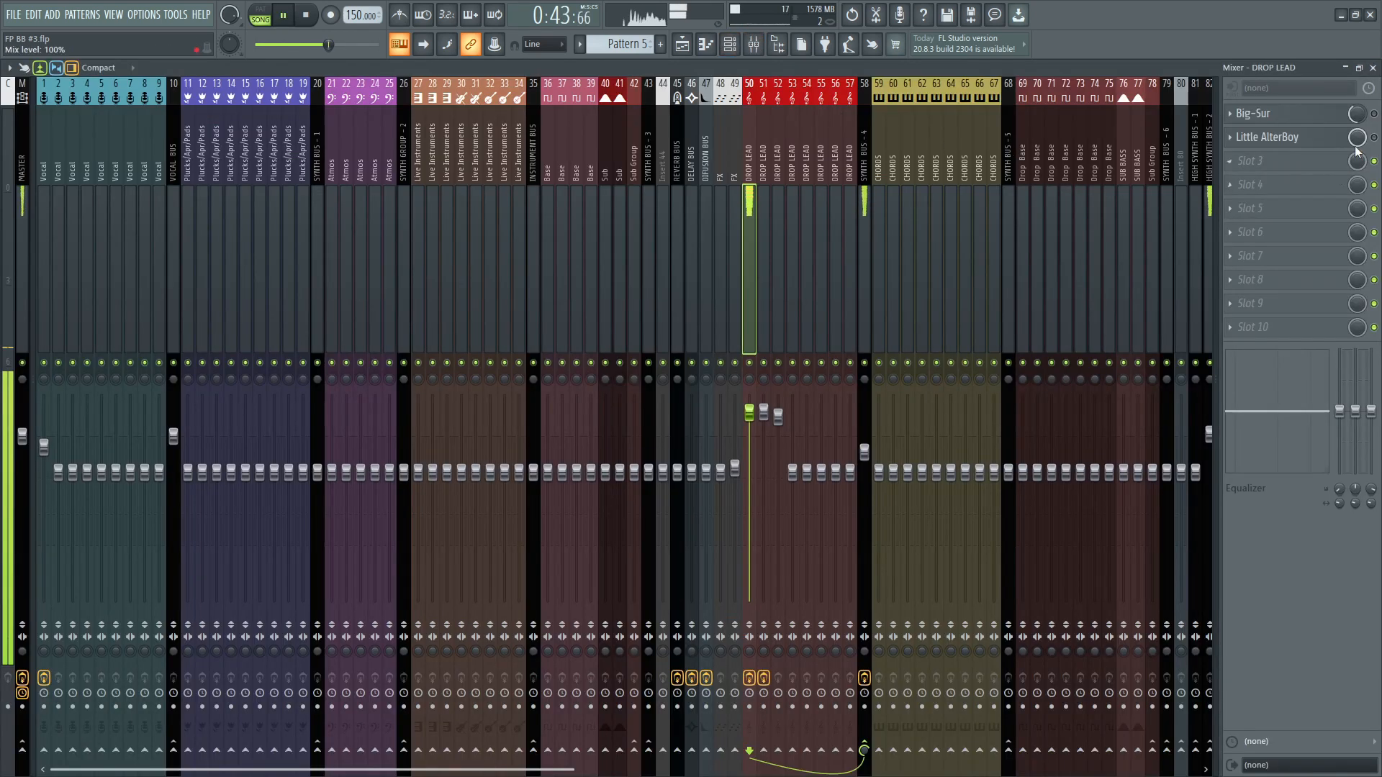
{"action": "key", "text": "space"}
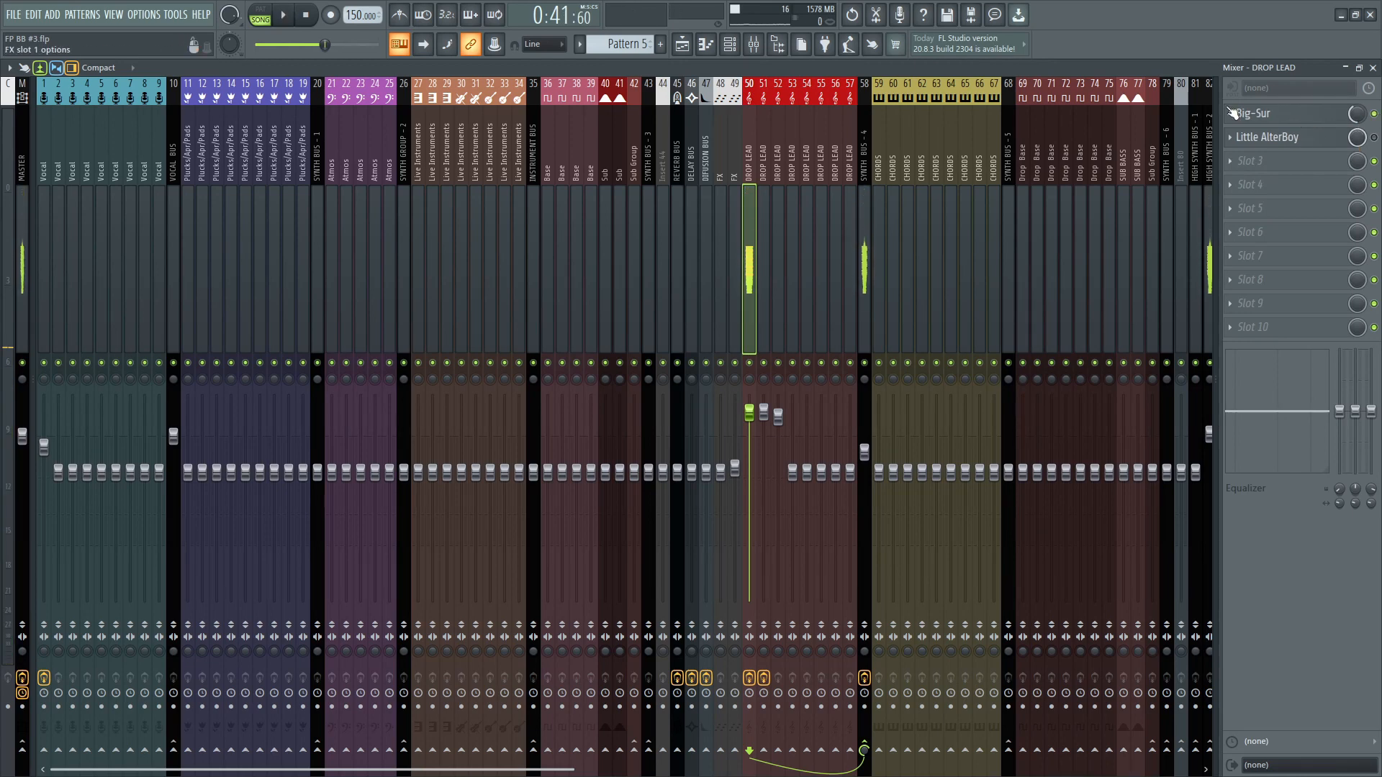
Play the vocal chops with only Big-Sur enabled and examine its sustain, level, tone and mix settings.
{"action": "key", "text": "space"}
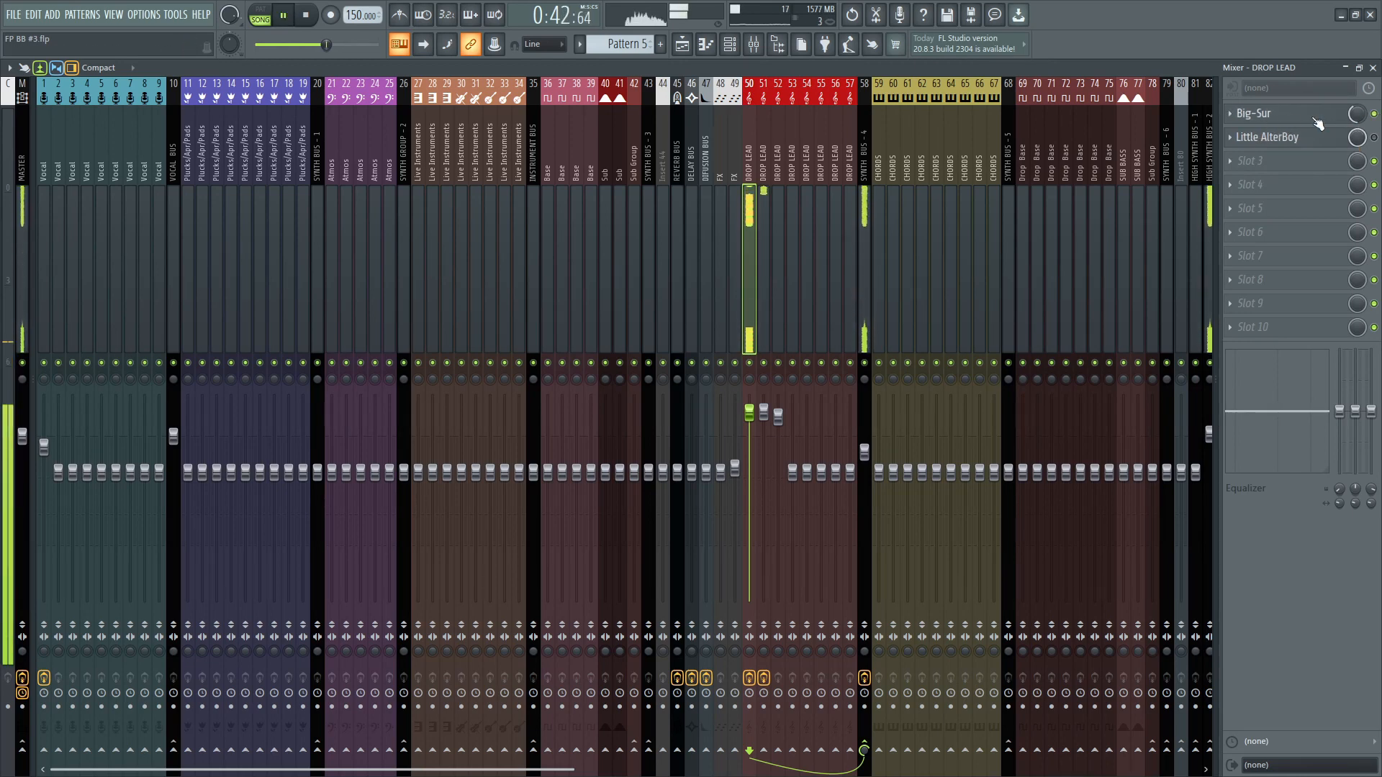
{"action": "left_click", "coordinate": [1263, 113]}
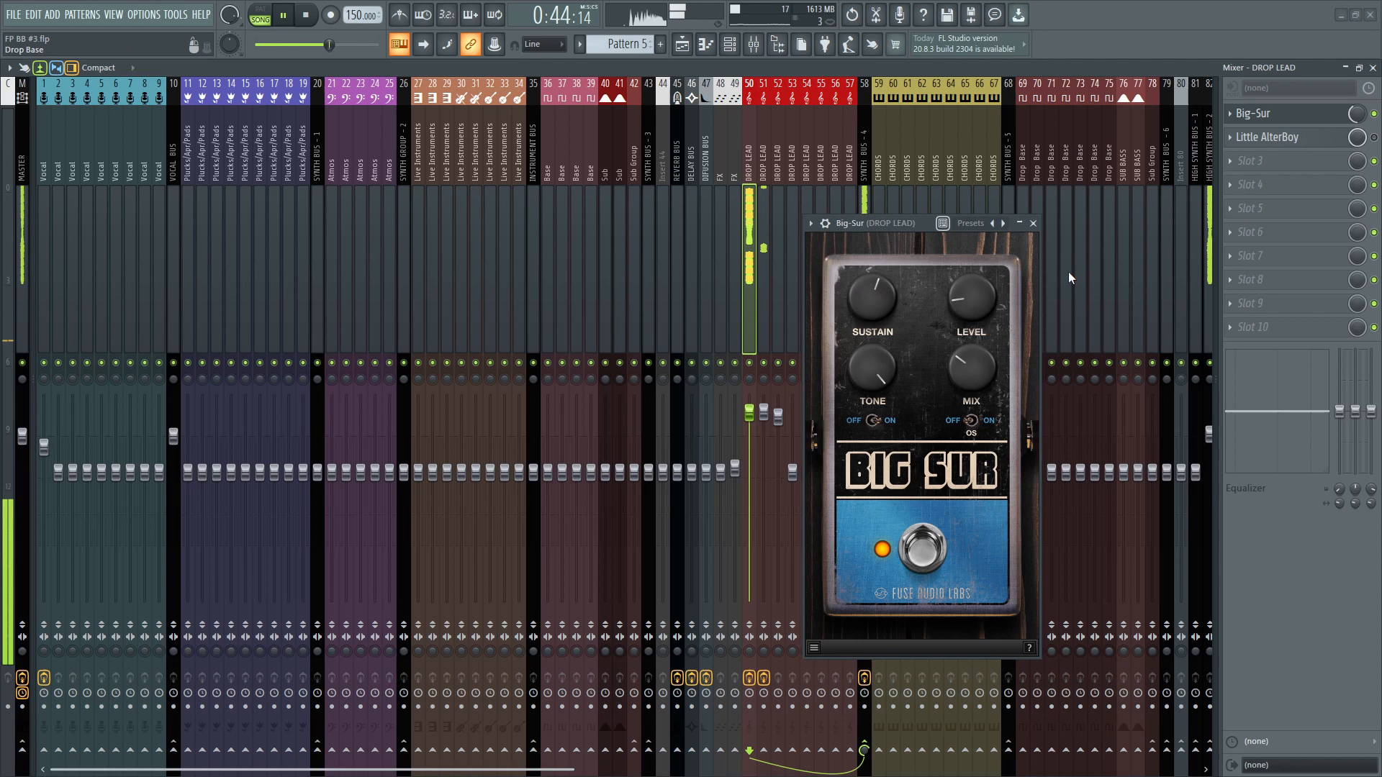
{"action": "left_click", "coordinate": [1033, 223]}
{"action": "key", "text": "space"}
Examine Little AlterBoy's pitch and formant settings, and play the vocal chops with both DROP LEAD effects enabled.
{"action": "left_click", "coordinate": [1267, 136]}
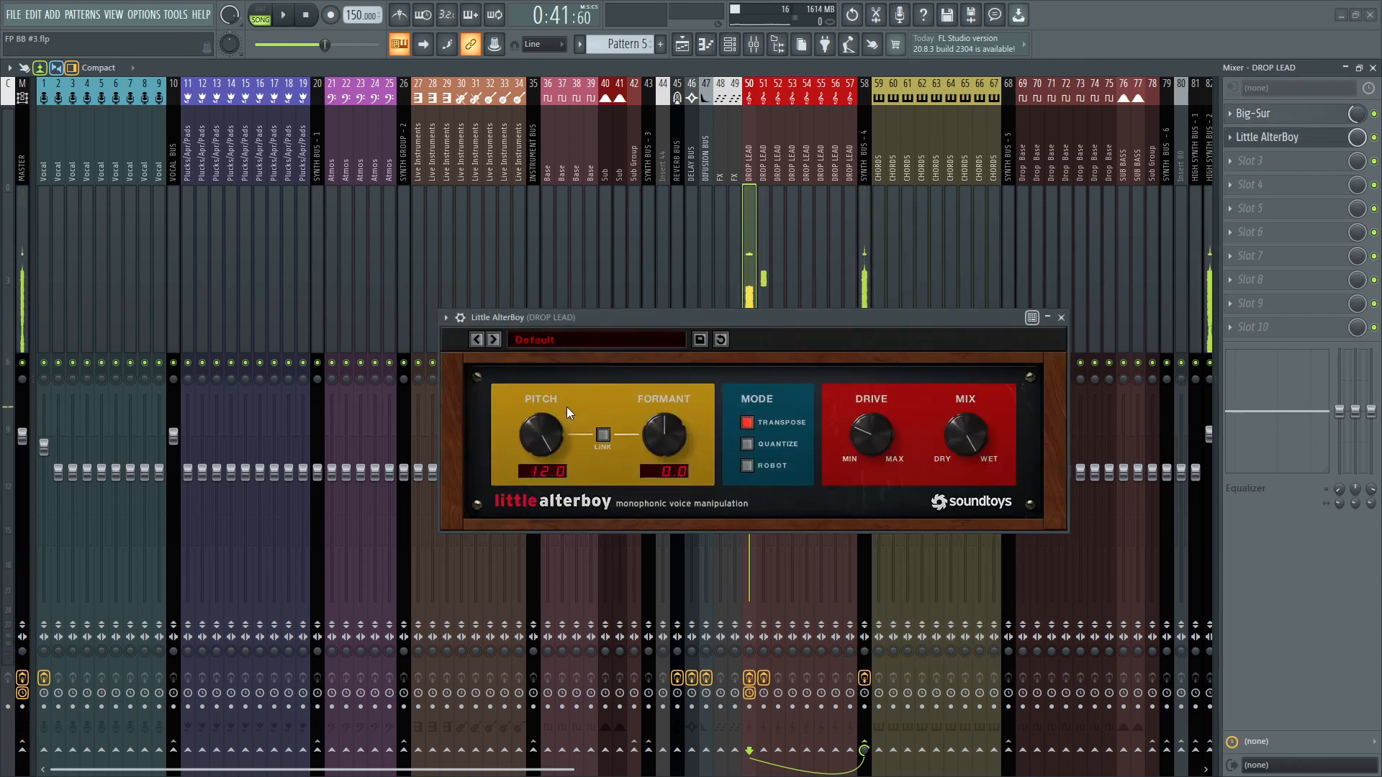
{"action": "left_click", "coordinate": [1060, 318]}
{"action": "key", "text": "space"}
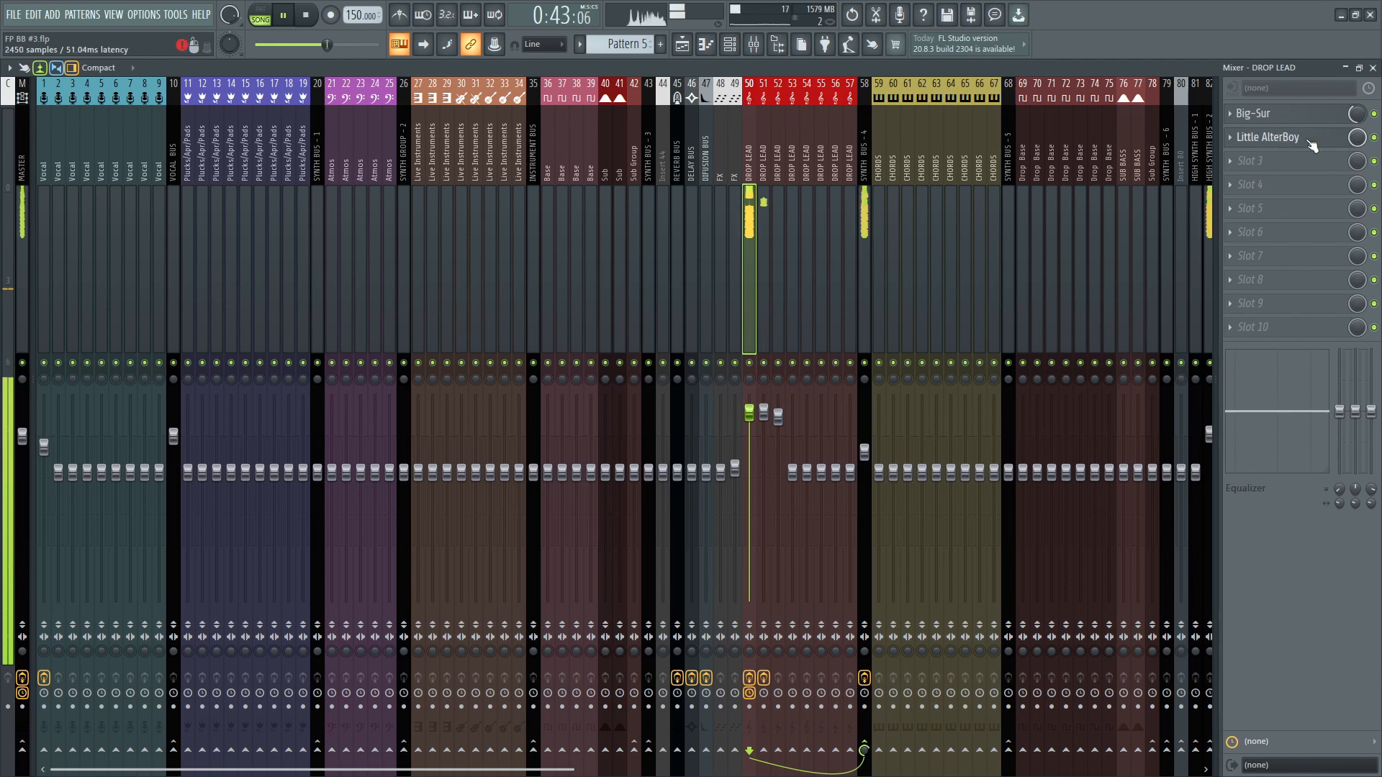
{"action": "key", "text": "F5"}
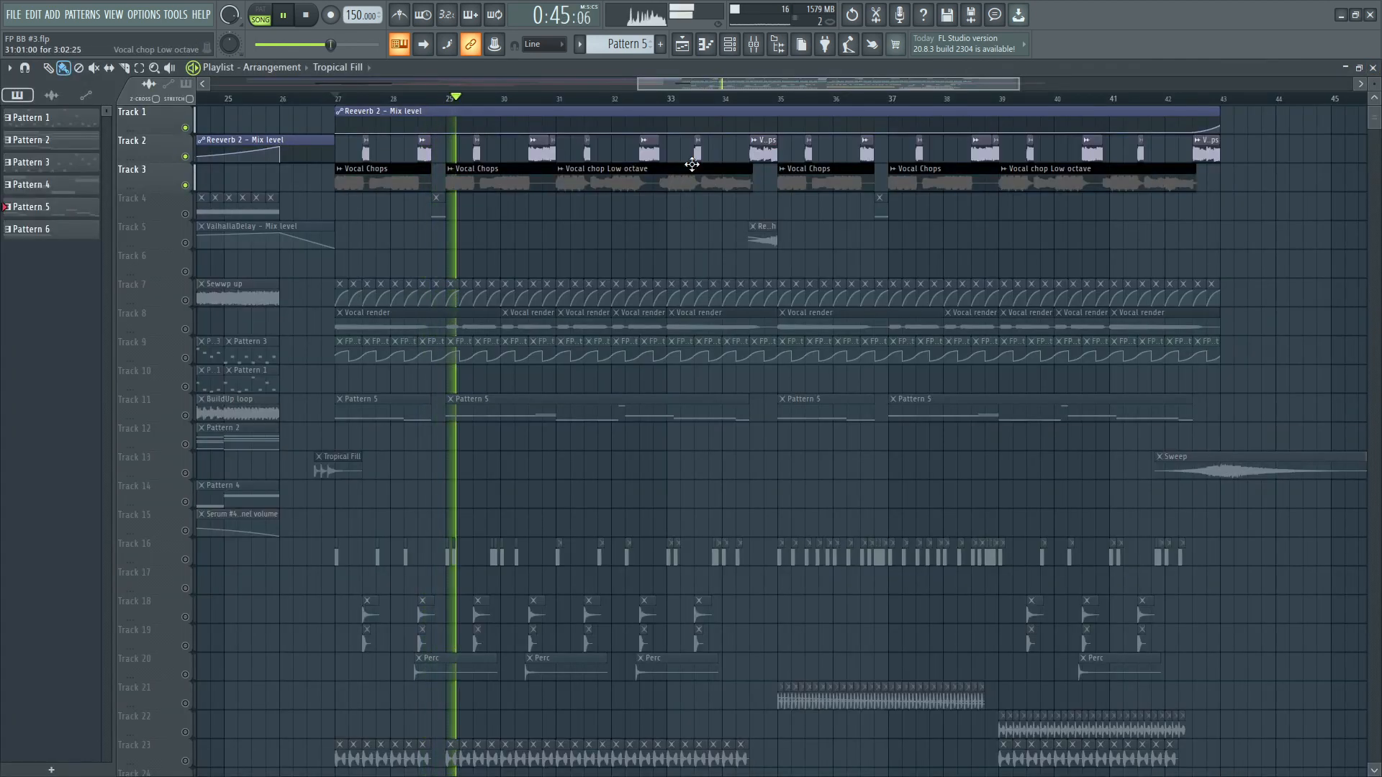
{"action": "key", "text": "space"}
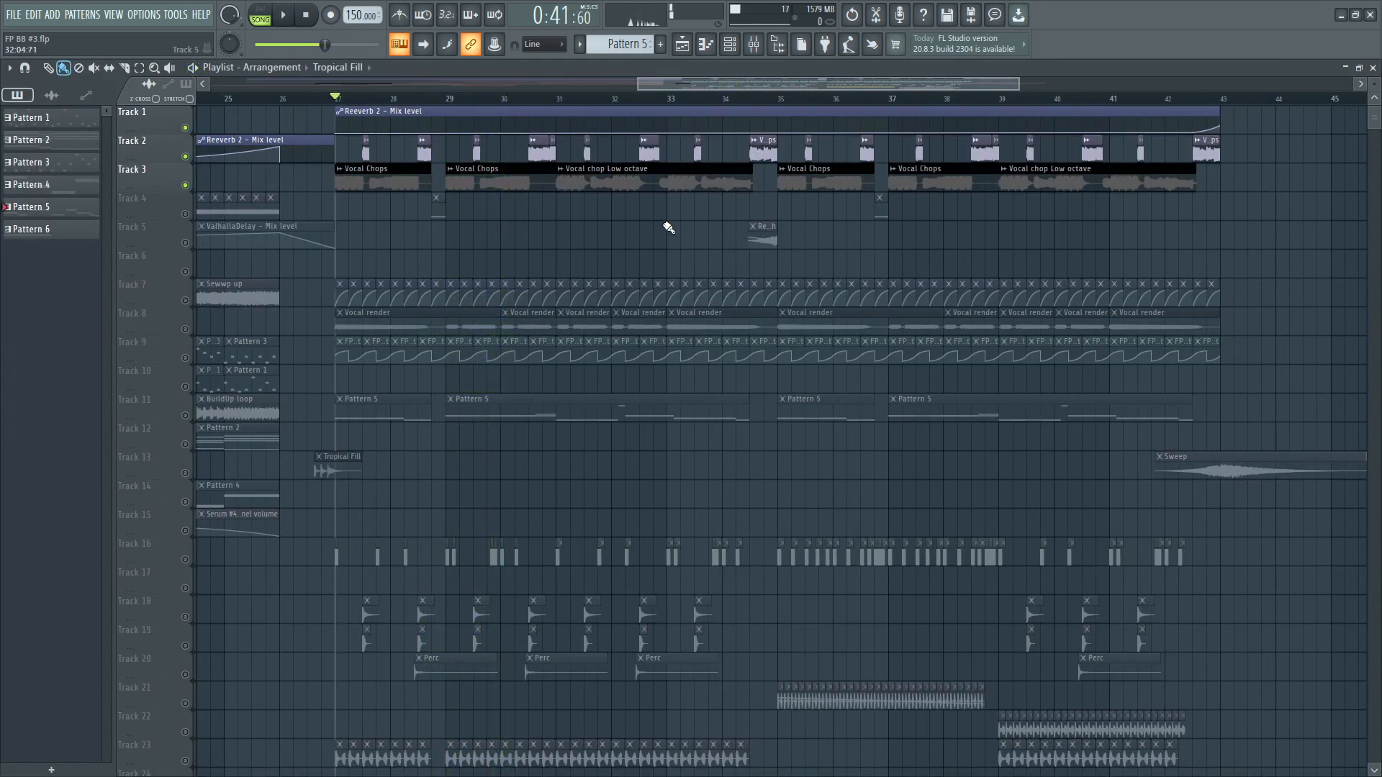
{"action": "left_click", "coordinate": [754, 44]}
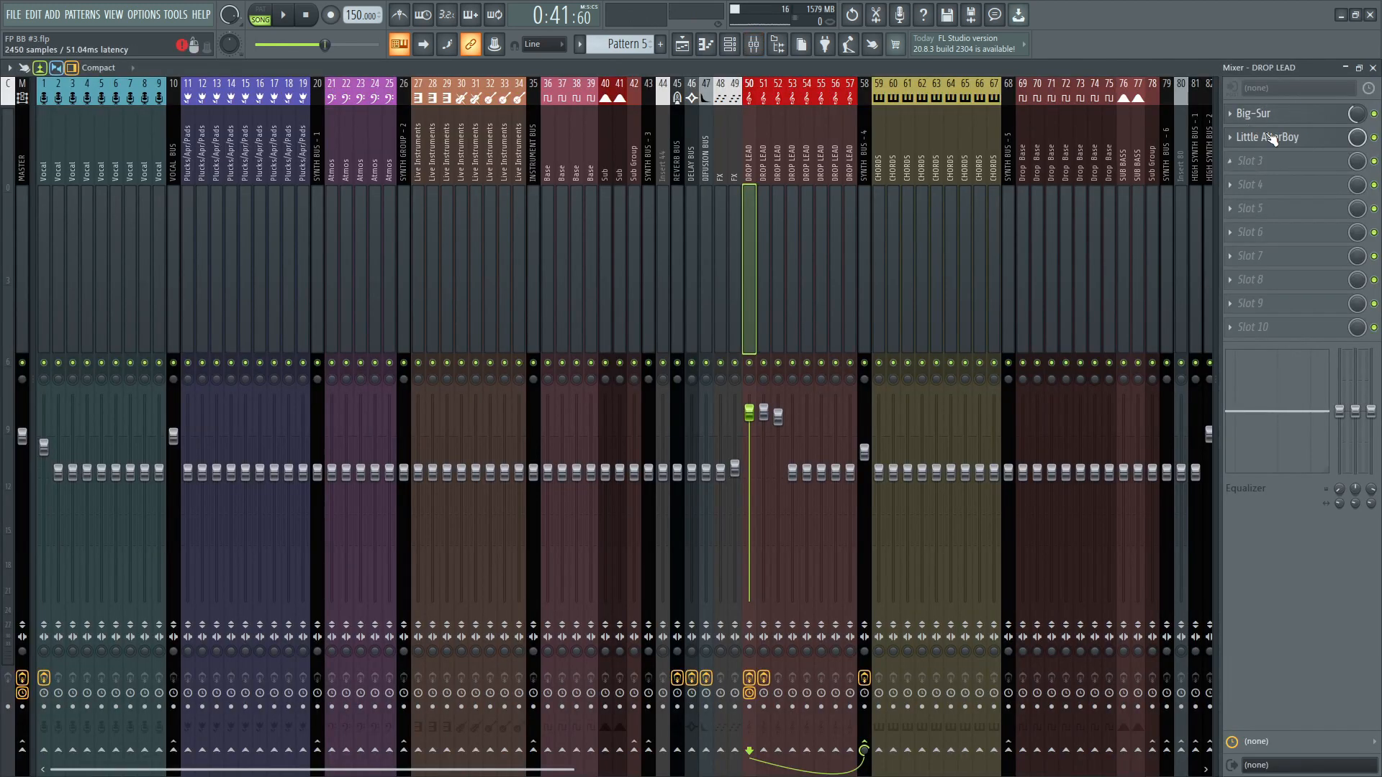
{"action": "left_click", "coordinate": [1373, 67]}
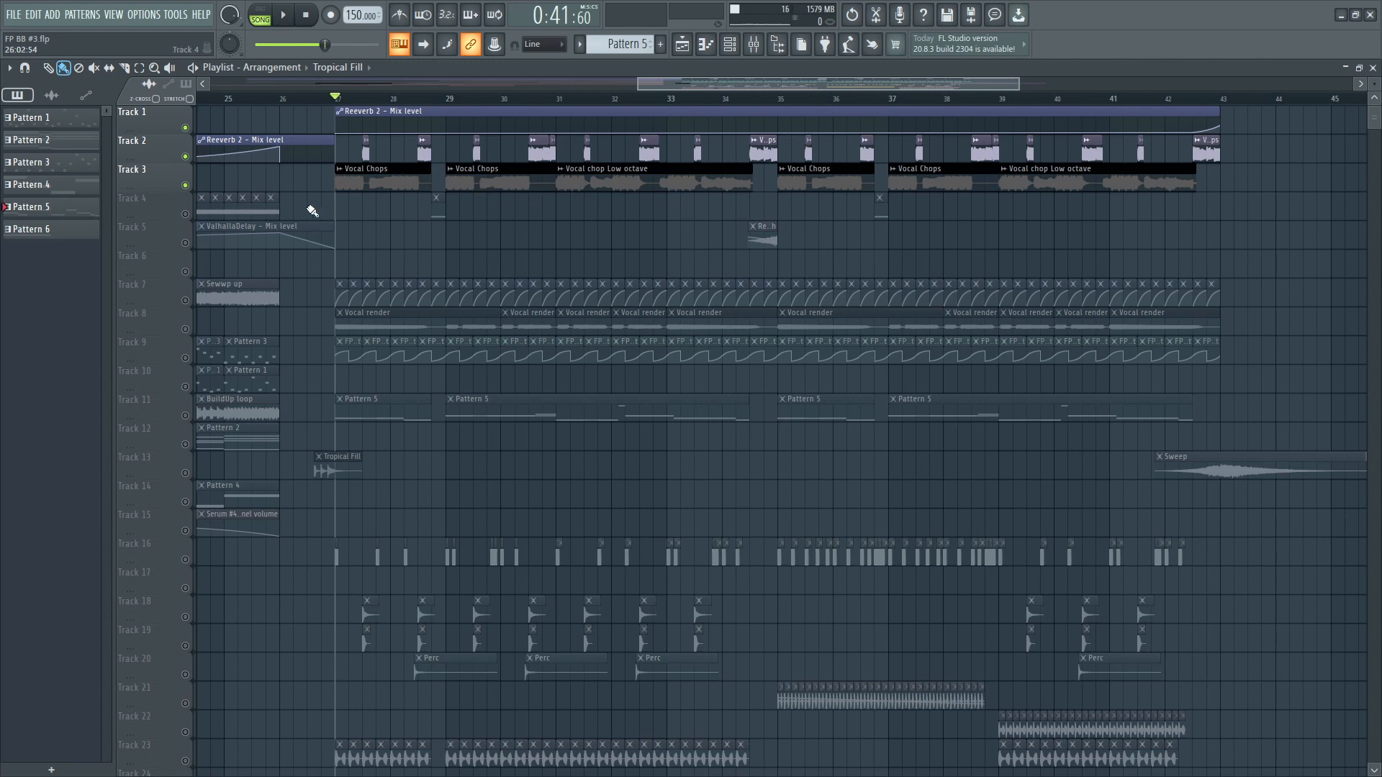
Solo Track 4 and play its short pattern clip from just before bar 29.
{"action": "right_click", "coordinate": [186, 215]}
{"action": "left_click", "coordinate": [432, 99]}
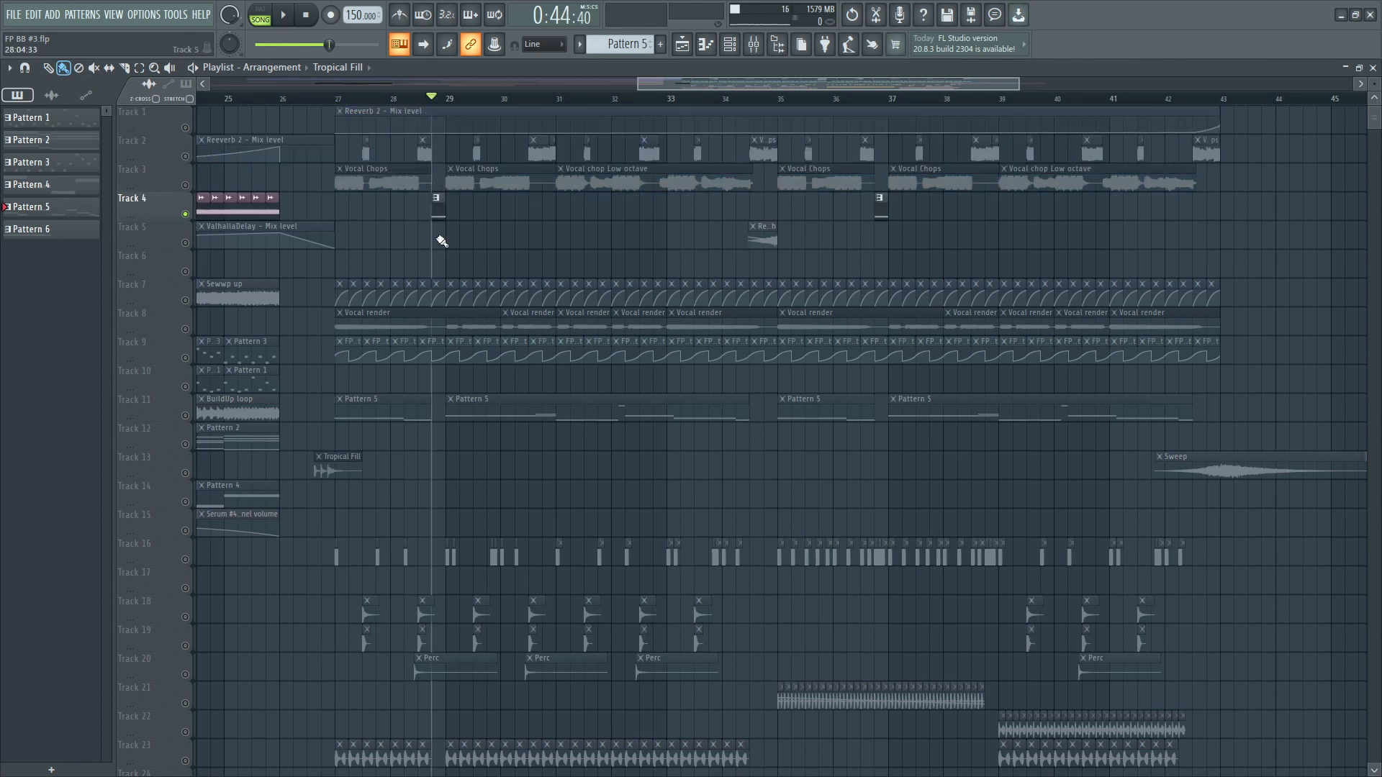
{"action": "key", "text": "space"}
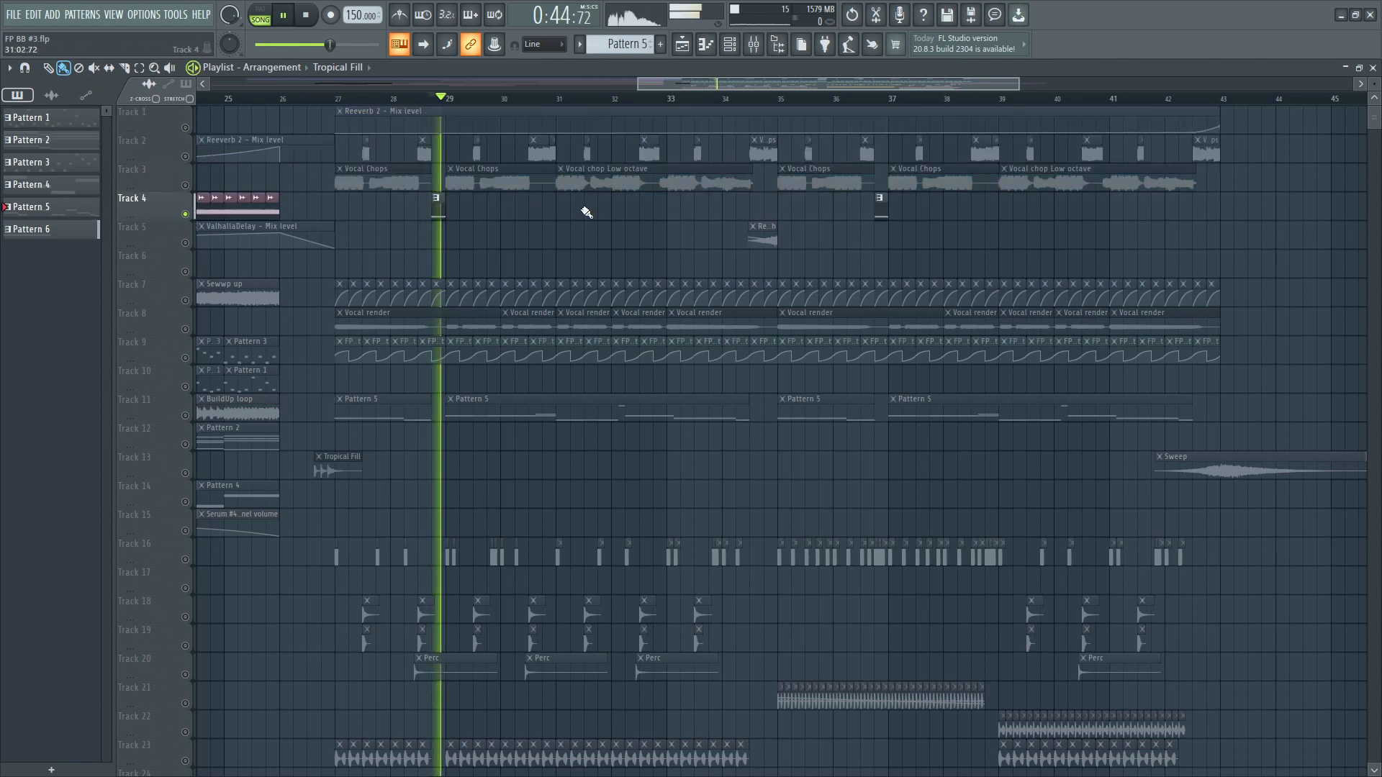
Play Track 4's short pattern clip from just before bar 37, and replay the one before bar 29.
{"action": "left_click", "coordinate": [869, 98]}
{"action": "key", "text": "space"}
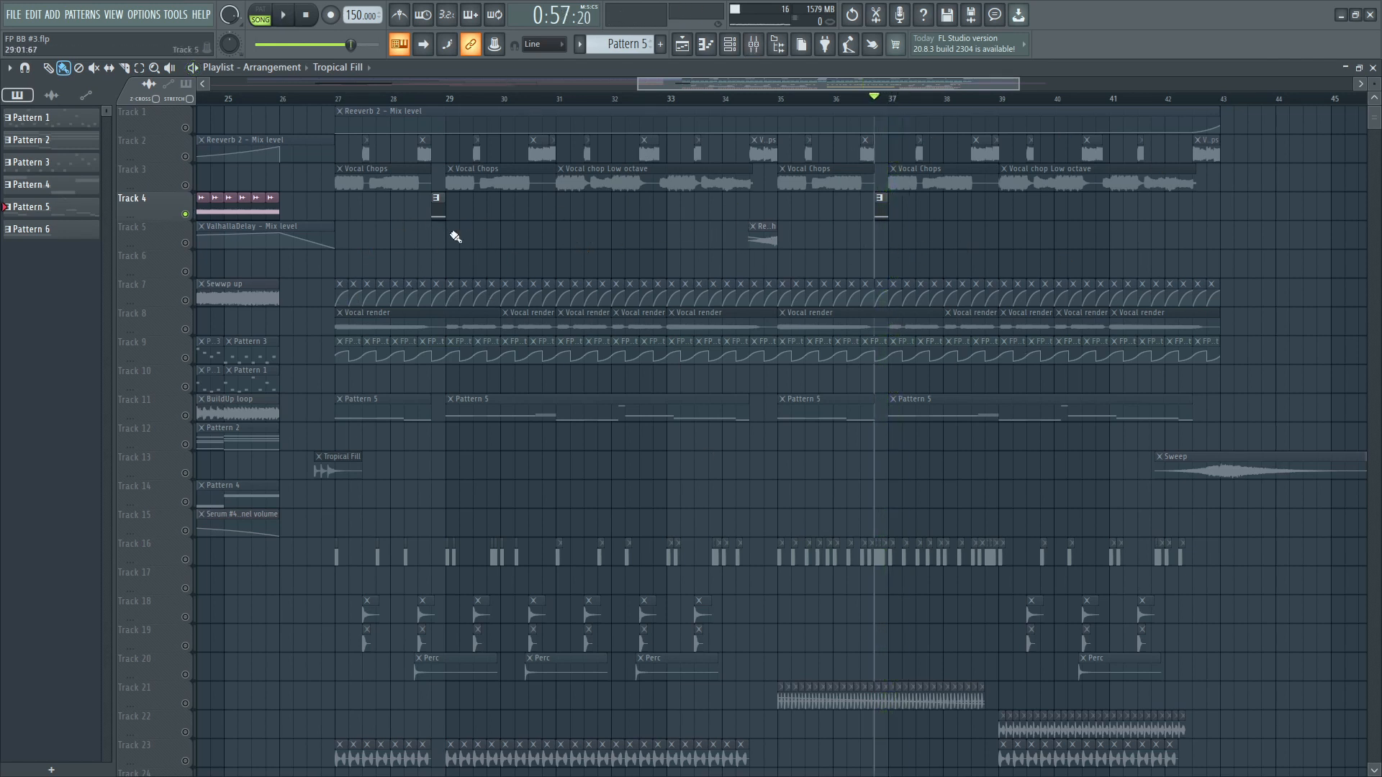
{"action": "left_click", "coordinate": [432, 99]}
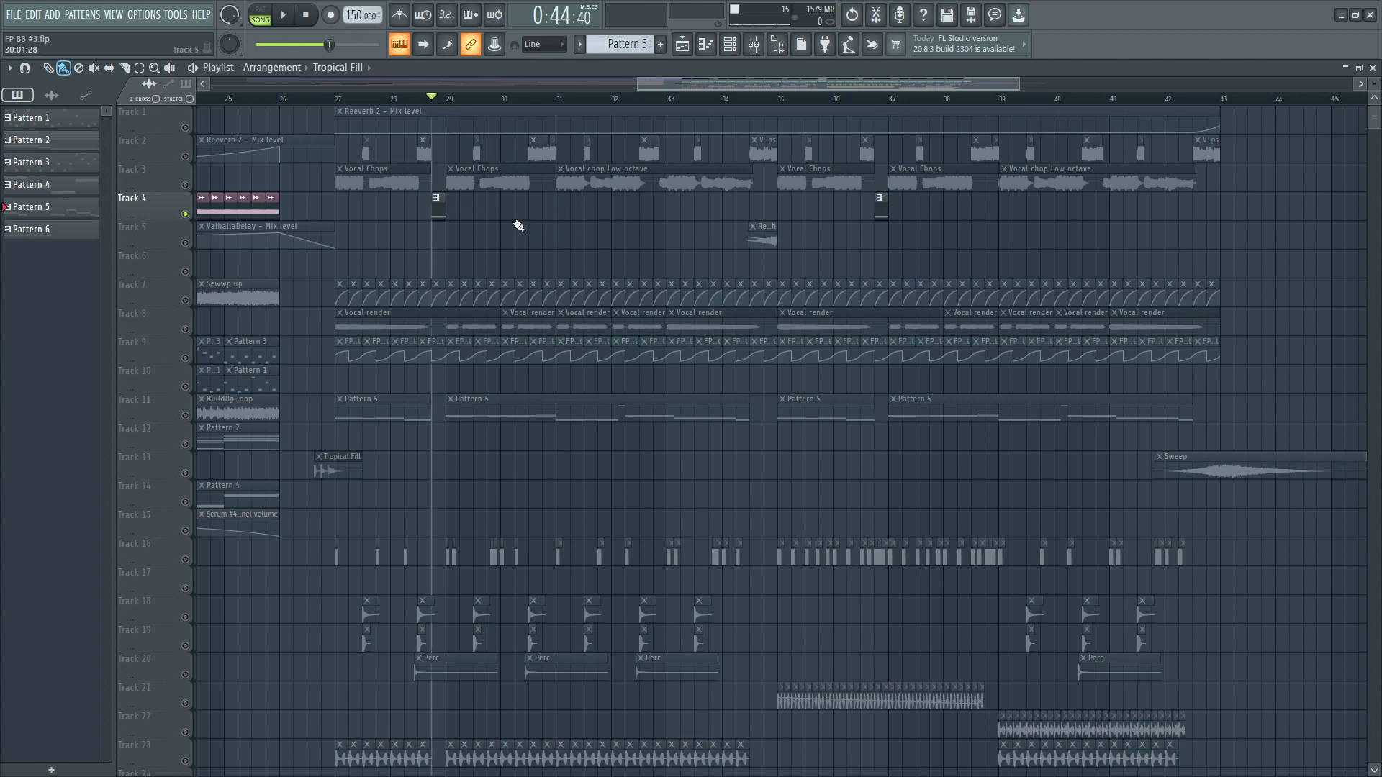
{"action": "key", "text": "space"}
Examine Serum #7's oscillator, filter and LFO settings, and play the Track 4 clip before bar 29 again.
{"action": "key", "text": "F6"}
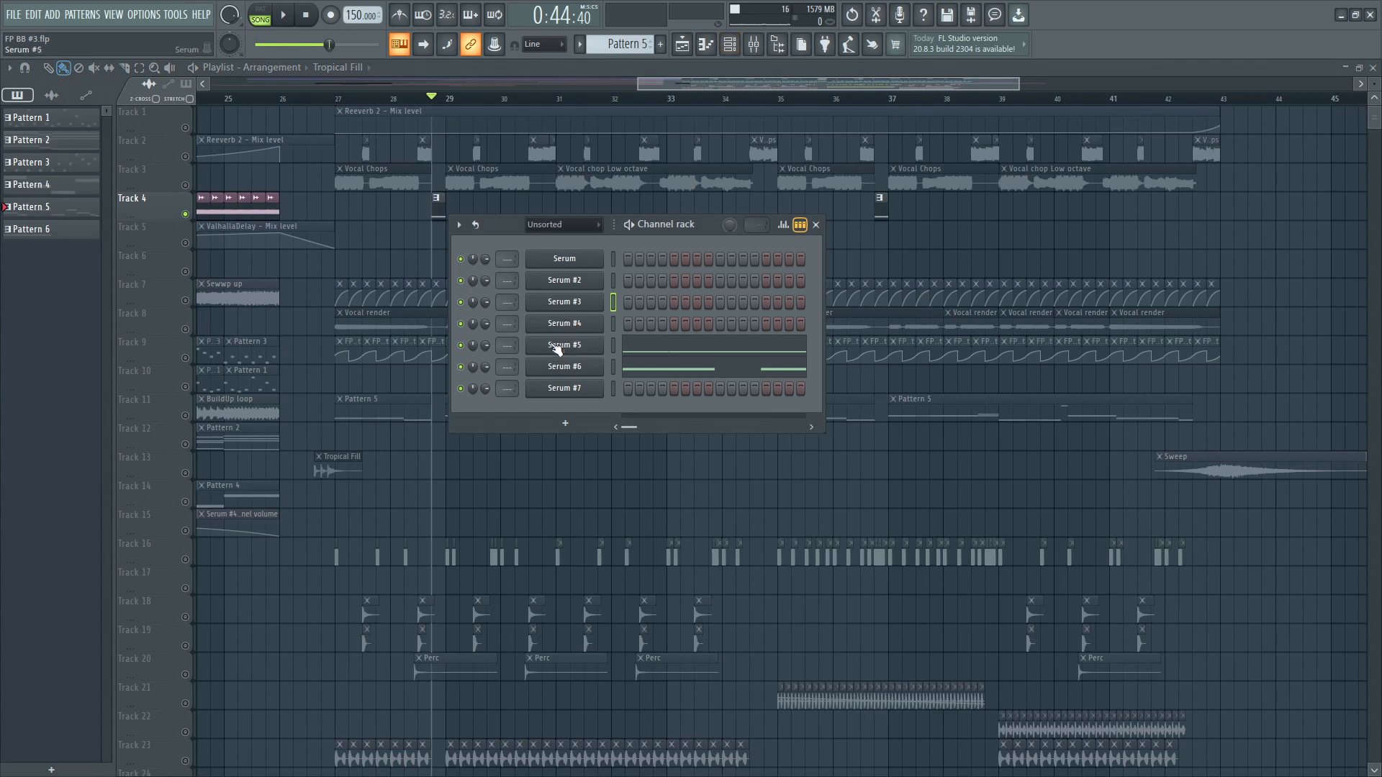
{"action": "key", "text": "space"}
{"action": "left_click", "coordinate": [587, 393]}
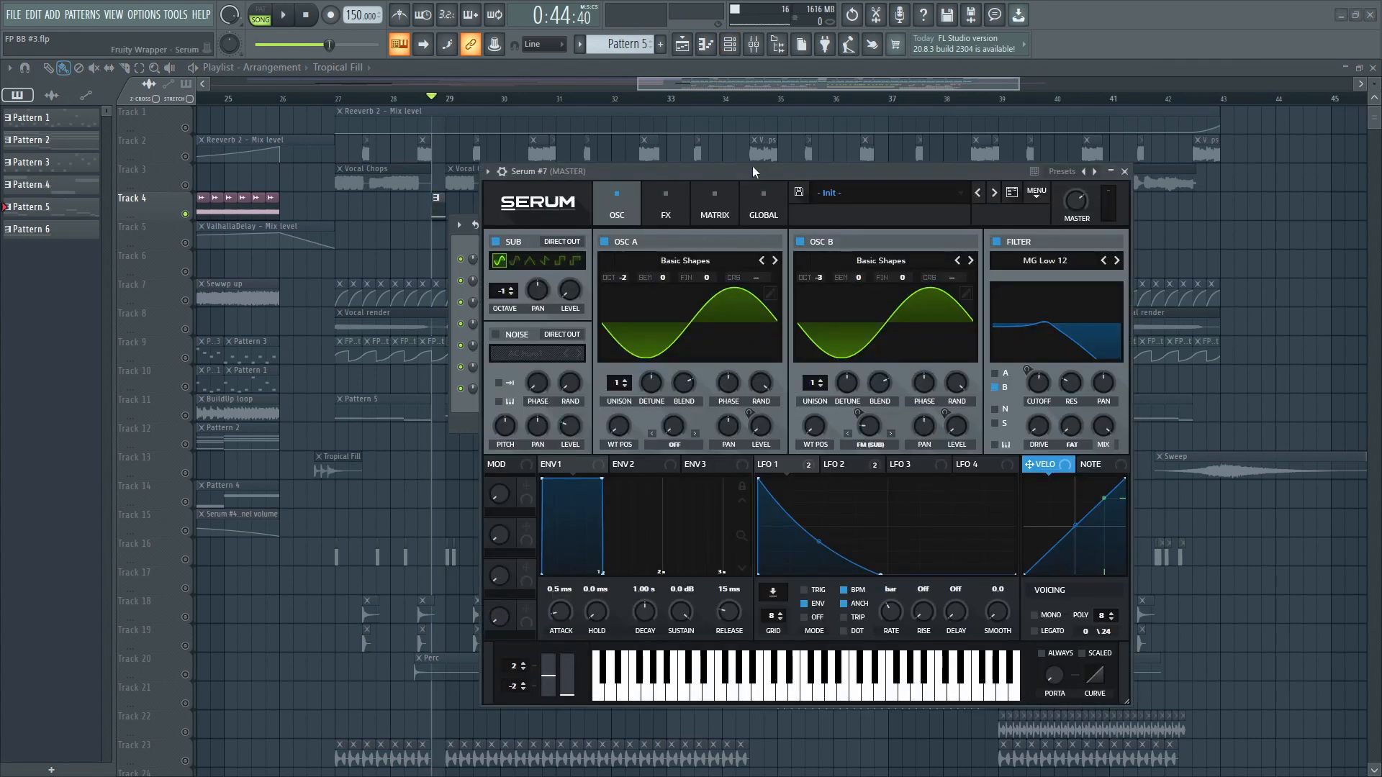
{"action": "left_click_drag", "start_coordinate": [642, 132], "coordinate": [637, 131]}
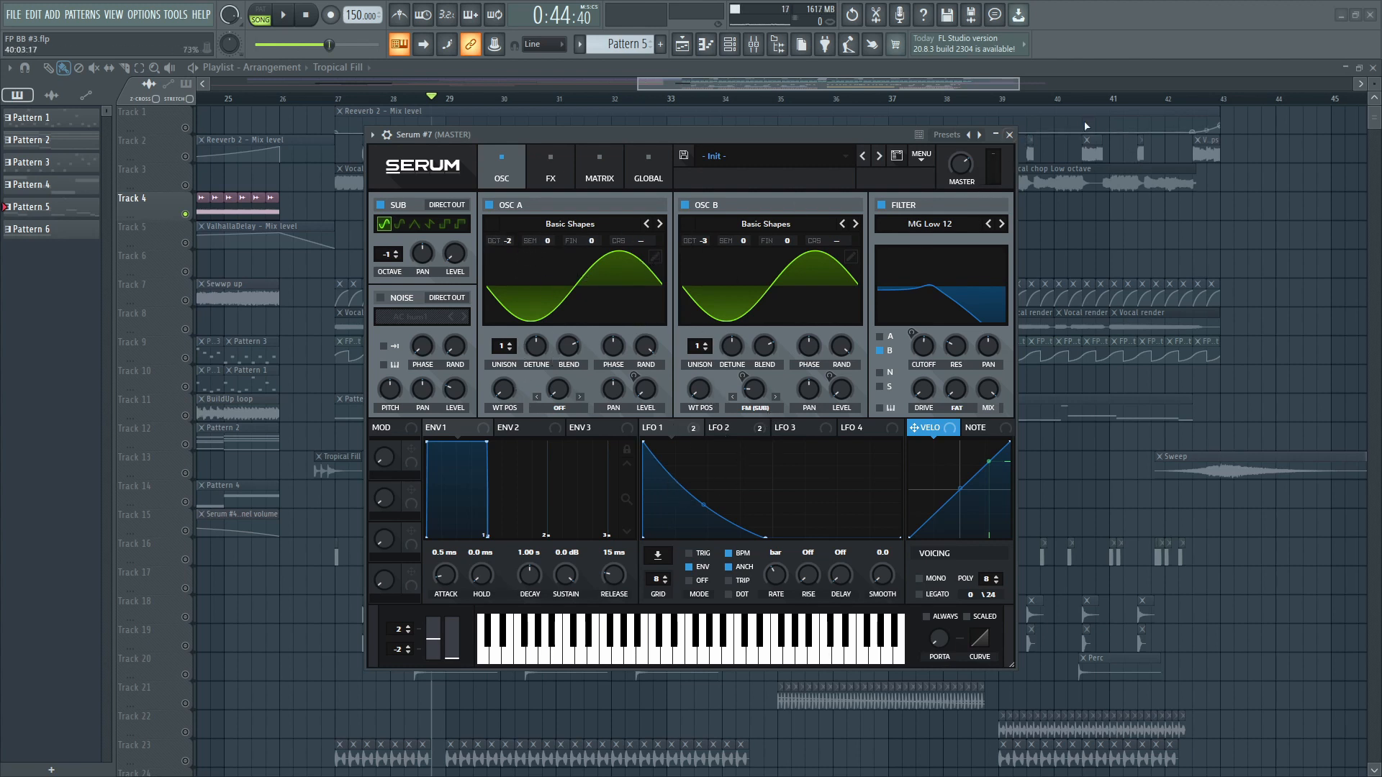
{"action": "left_click", "coordinate": [1009, 134]}
{"action": "key", "text": "F6"}
{"action": "key", "text": "space"}
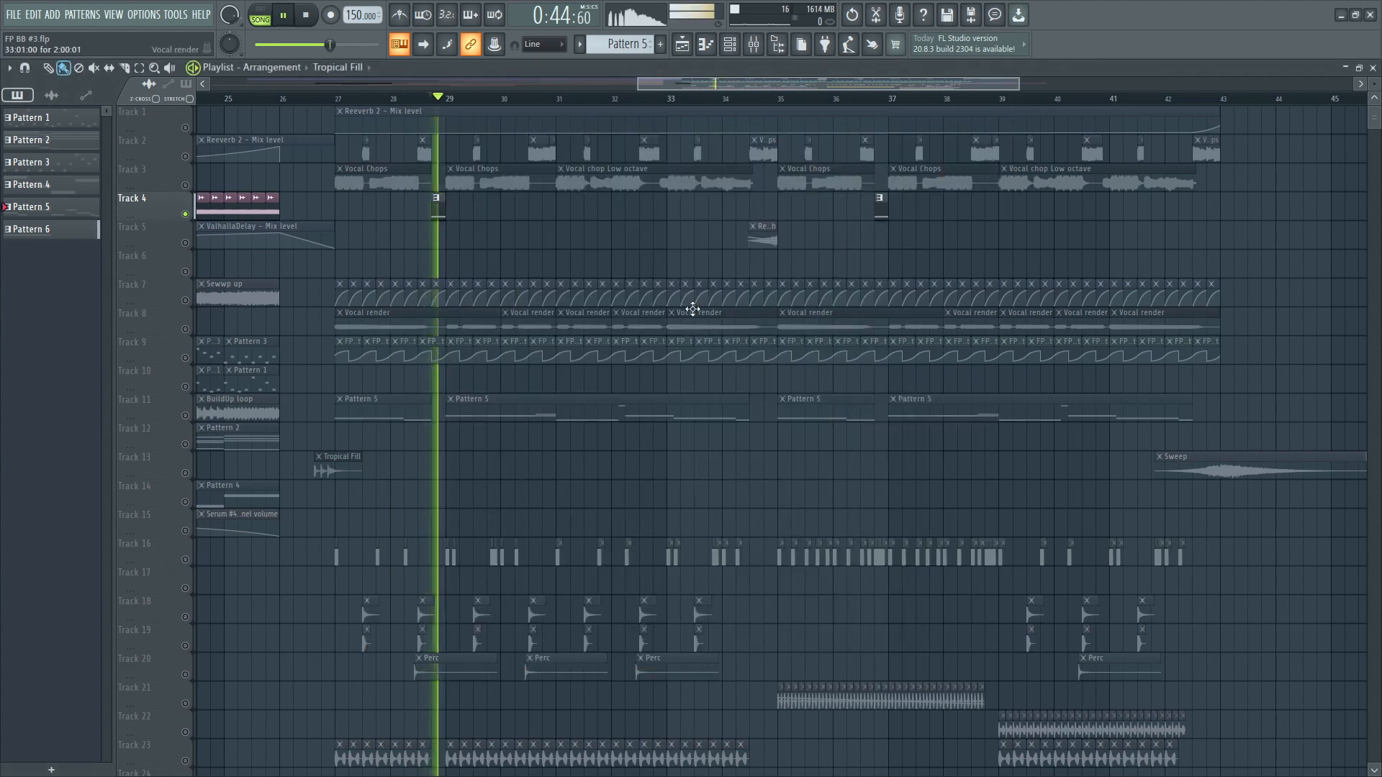
{"action": "key", "text": "space"}
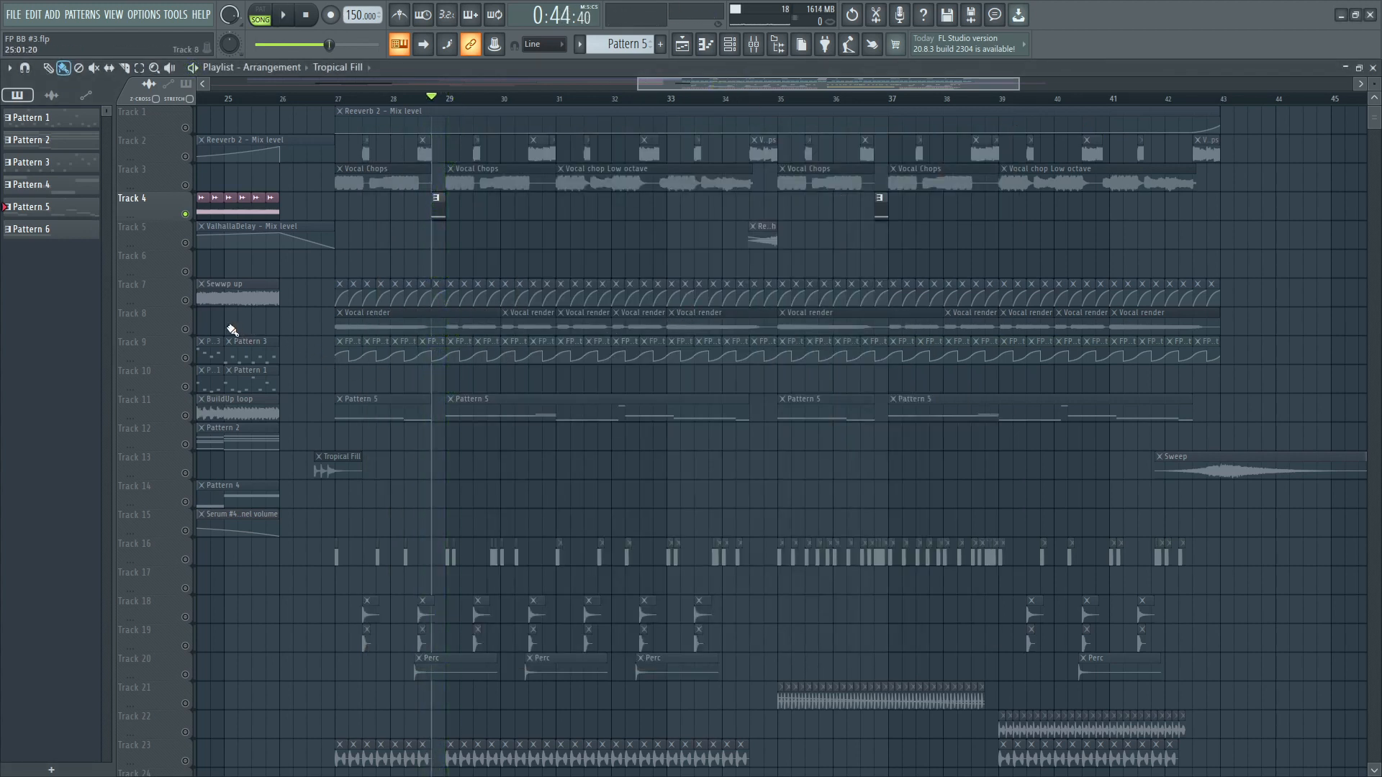
Solo Tracks 7, 8 and 9 together, play the vocal render with its automation from bar 27, and place the playhead at bar 33.
{"action": "left_click", "coordinate": [193, 333]}
{"action": "left_click", "coordinate": [193, 359], "text": "shift"}
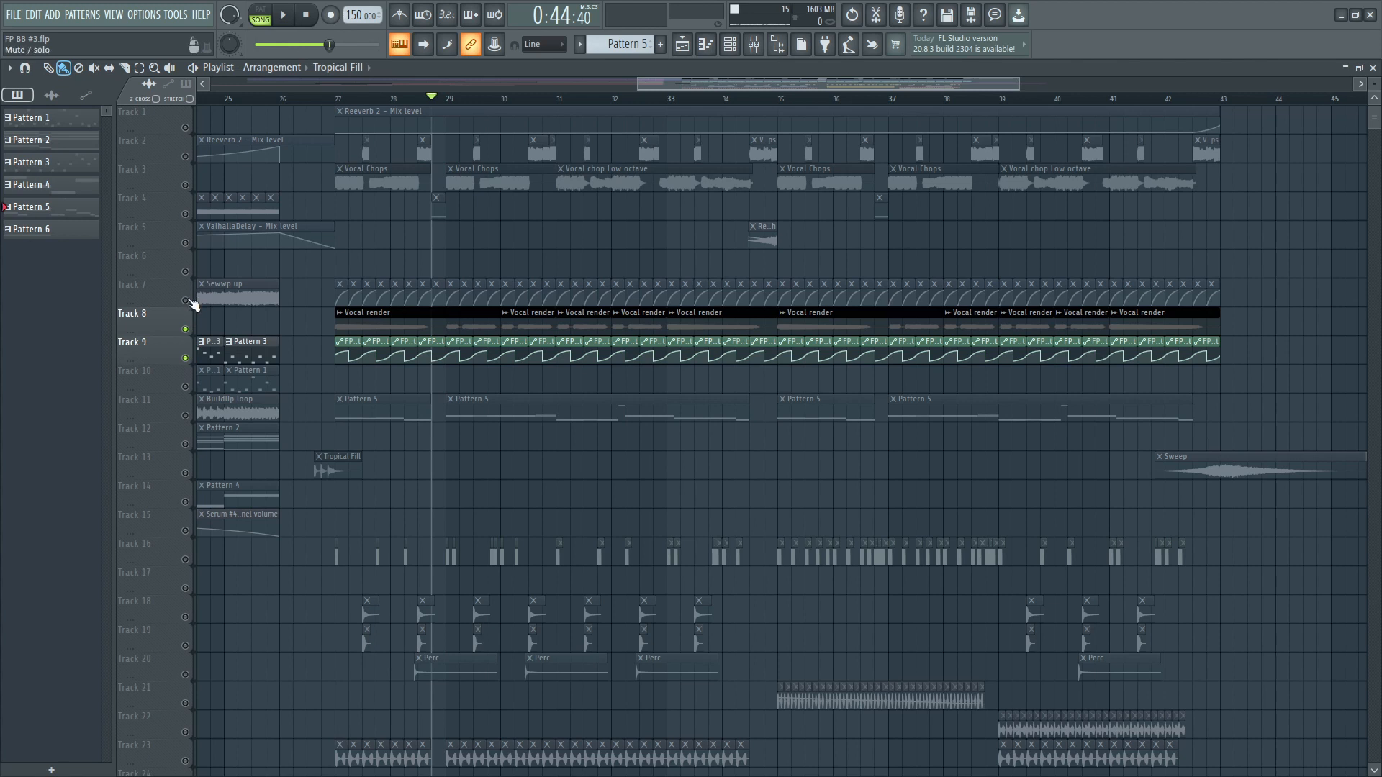
{"action": "left_click", "coordinate": [194, 304], "text": "shift"}
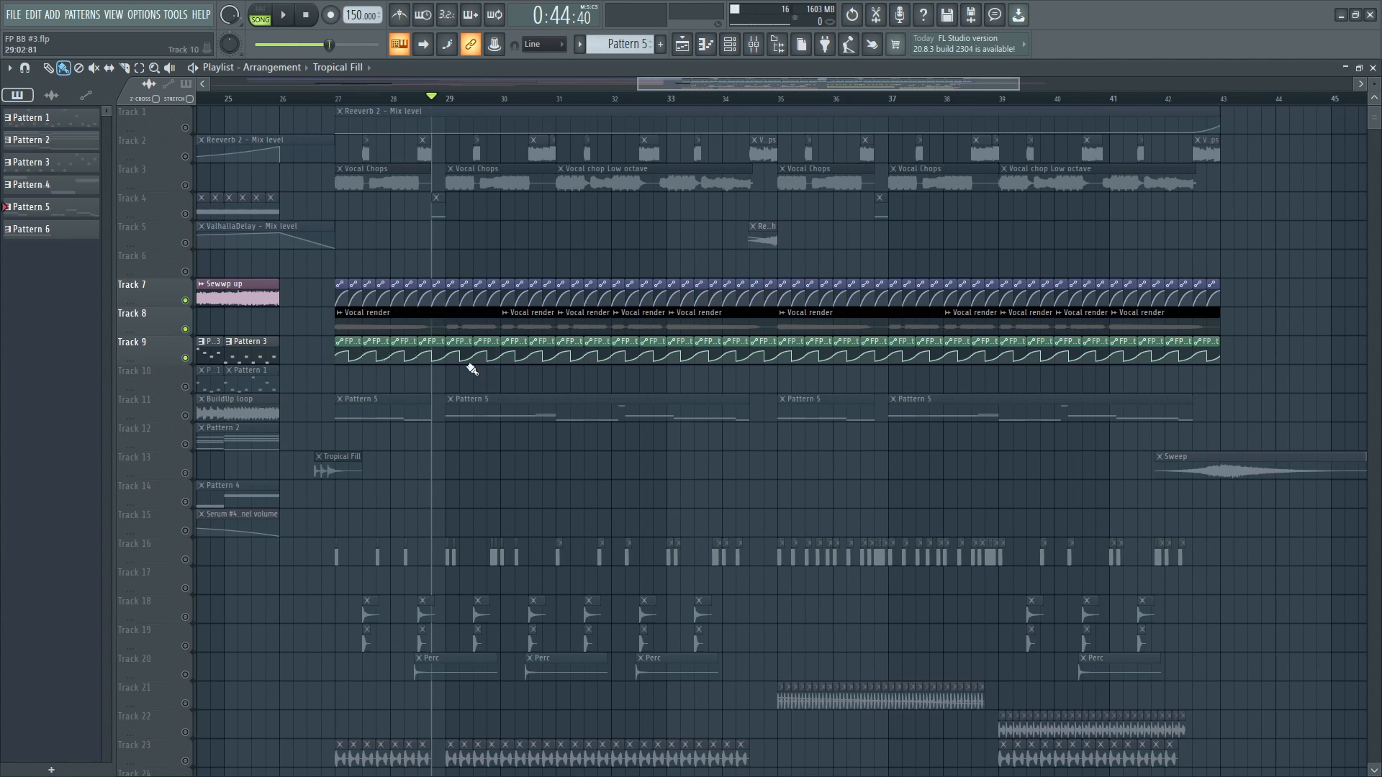
{"action": "left_click", "coordinate": [343, 101]}
{"action": "key", "text": "space"}
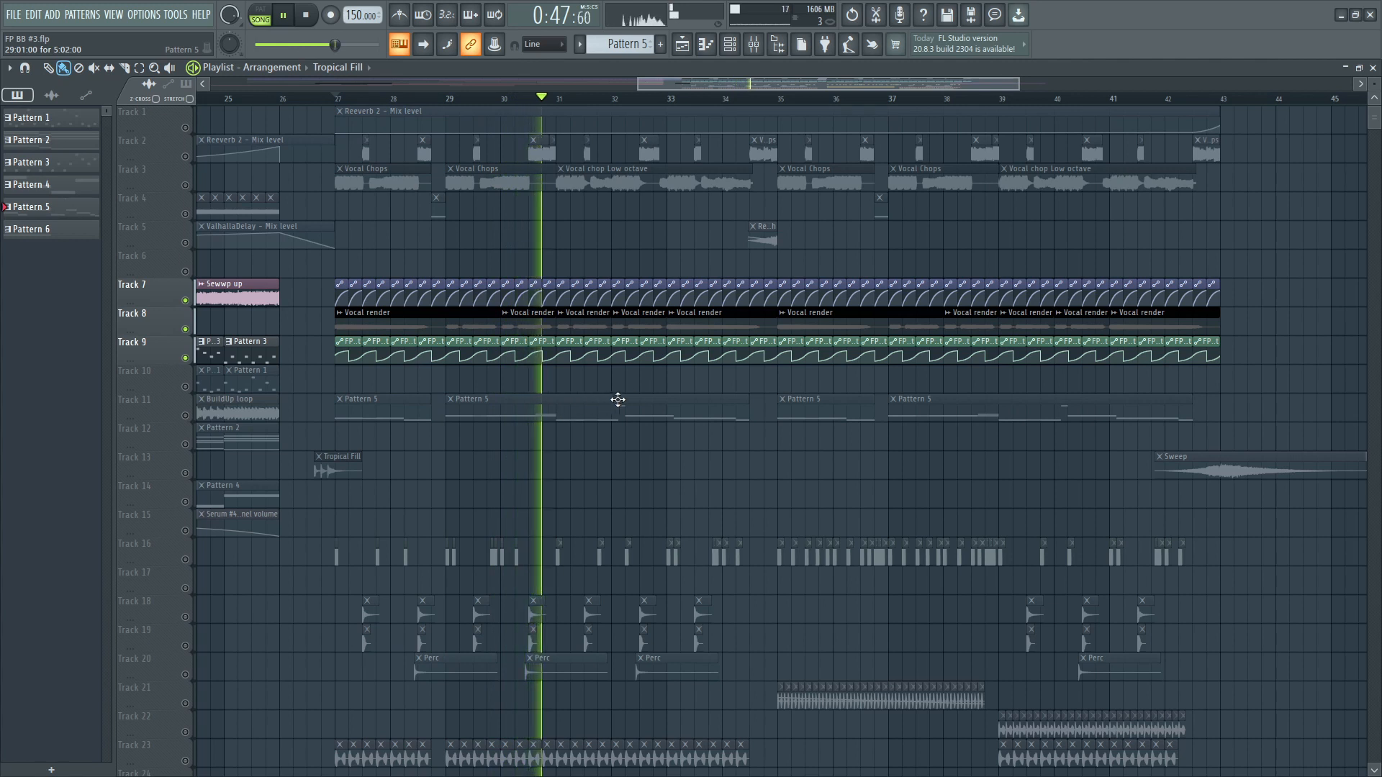
{"action": "key", "text": "space"}
{"action": "left_click", "coordinate": [670, 101]}
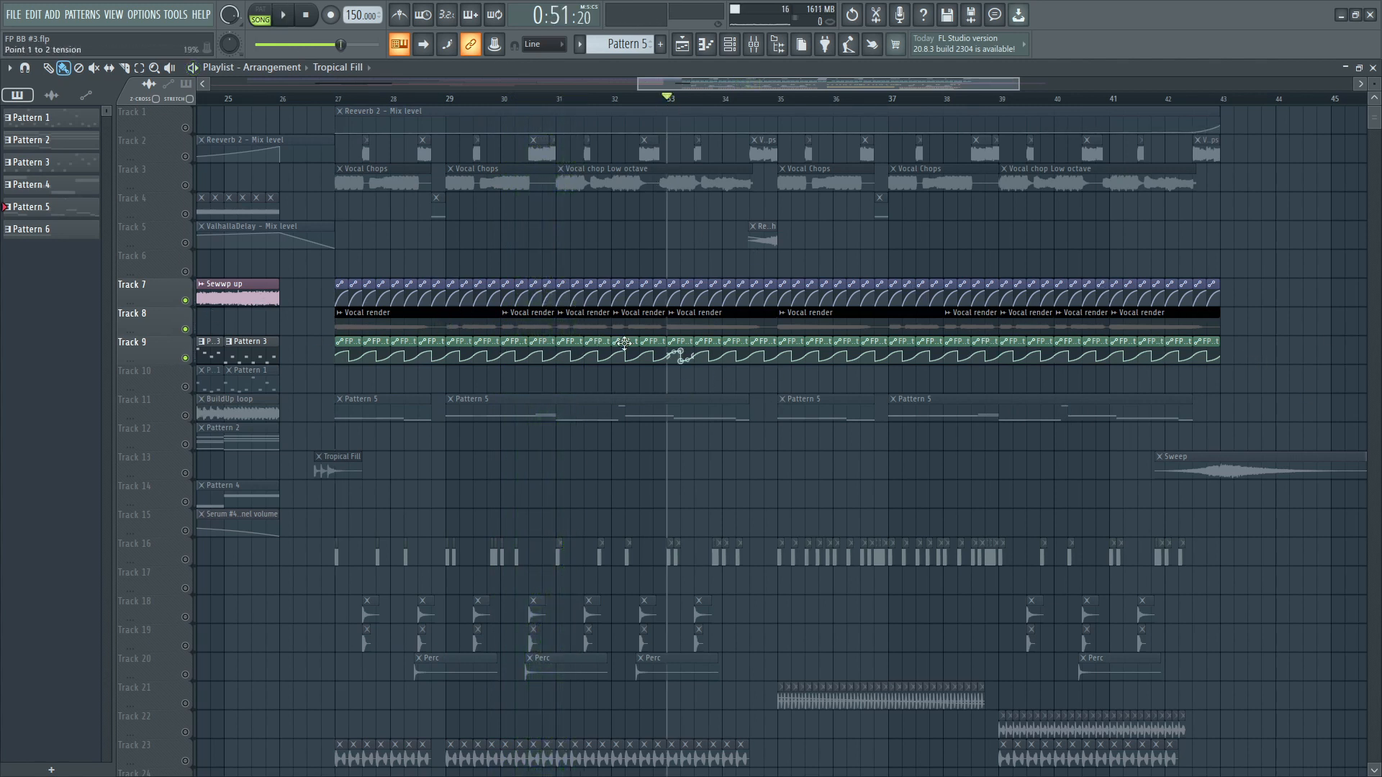
Solo Track 11, play Pattern 5 from bar 27 and show which channels it triggers in the channel rack.
{"action": "left_click", "coordinate": [188, 244]}
{"action": "scroll", "coordinate": [190, 412], "scroll_direction": "down", "scroll_amount": 2}
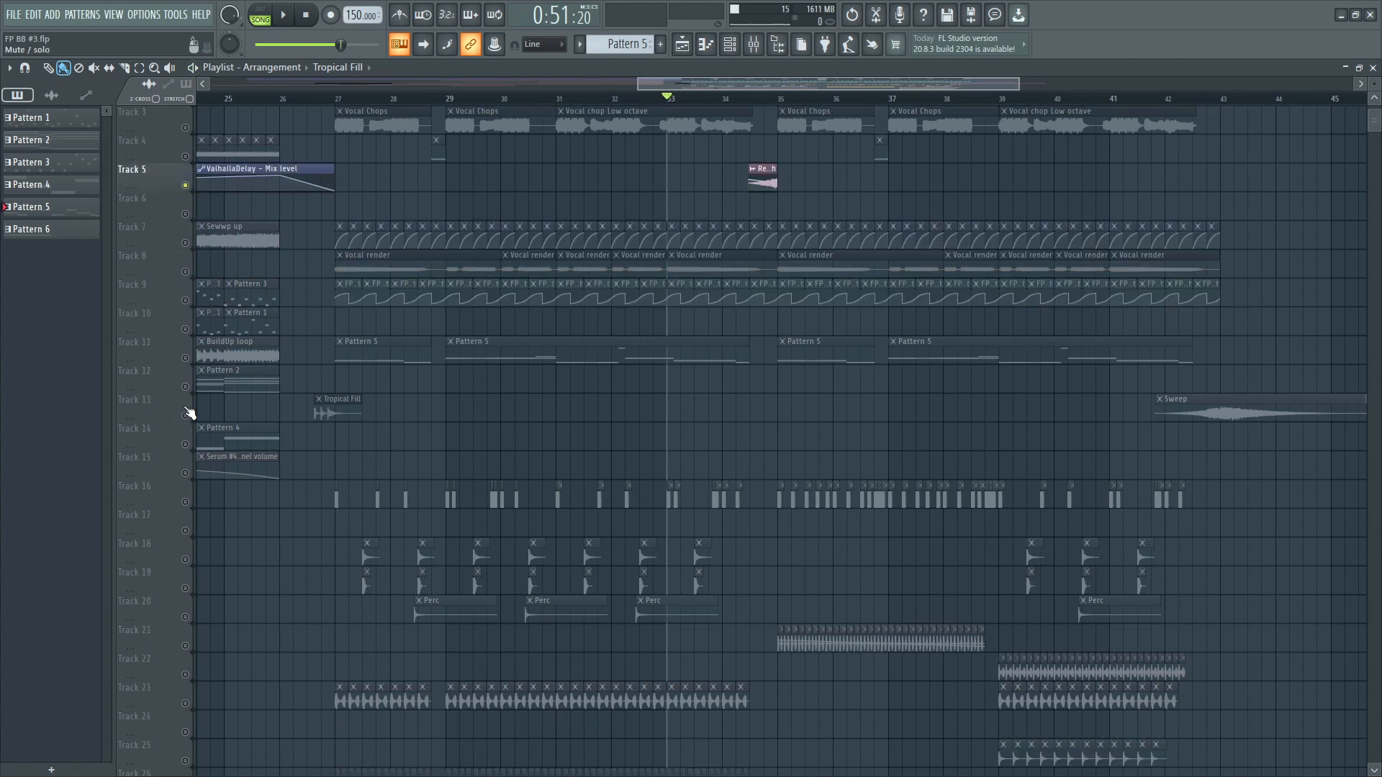
{"action": "left_click", "coordinate": [194, 363]}
{"action": "left_click", "coordinate": [335, 101]}
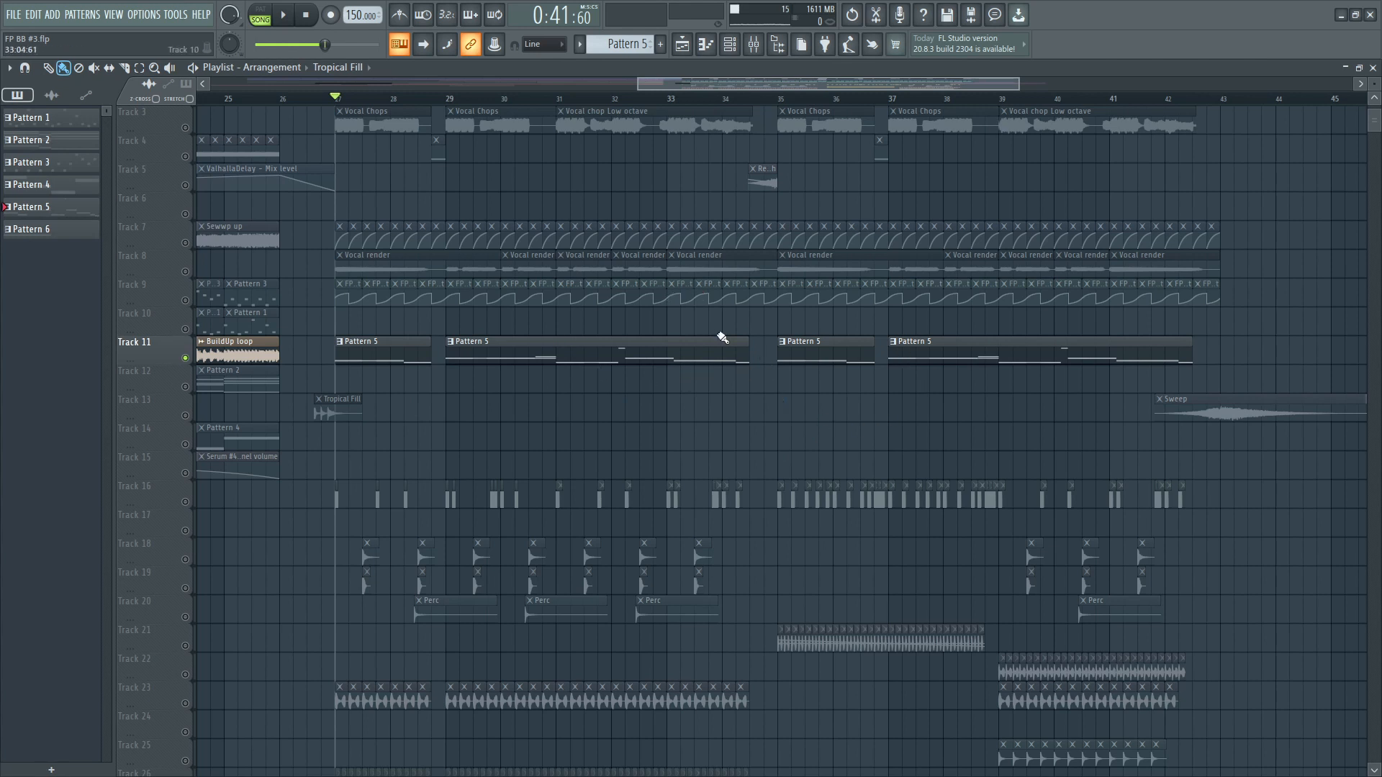
{"action": "key", "text": "space"}
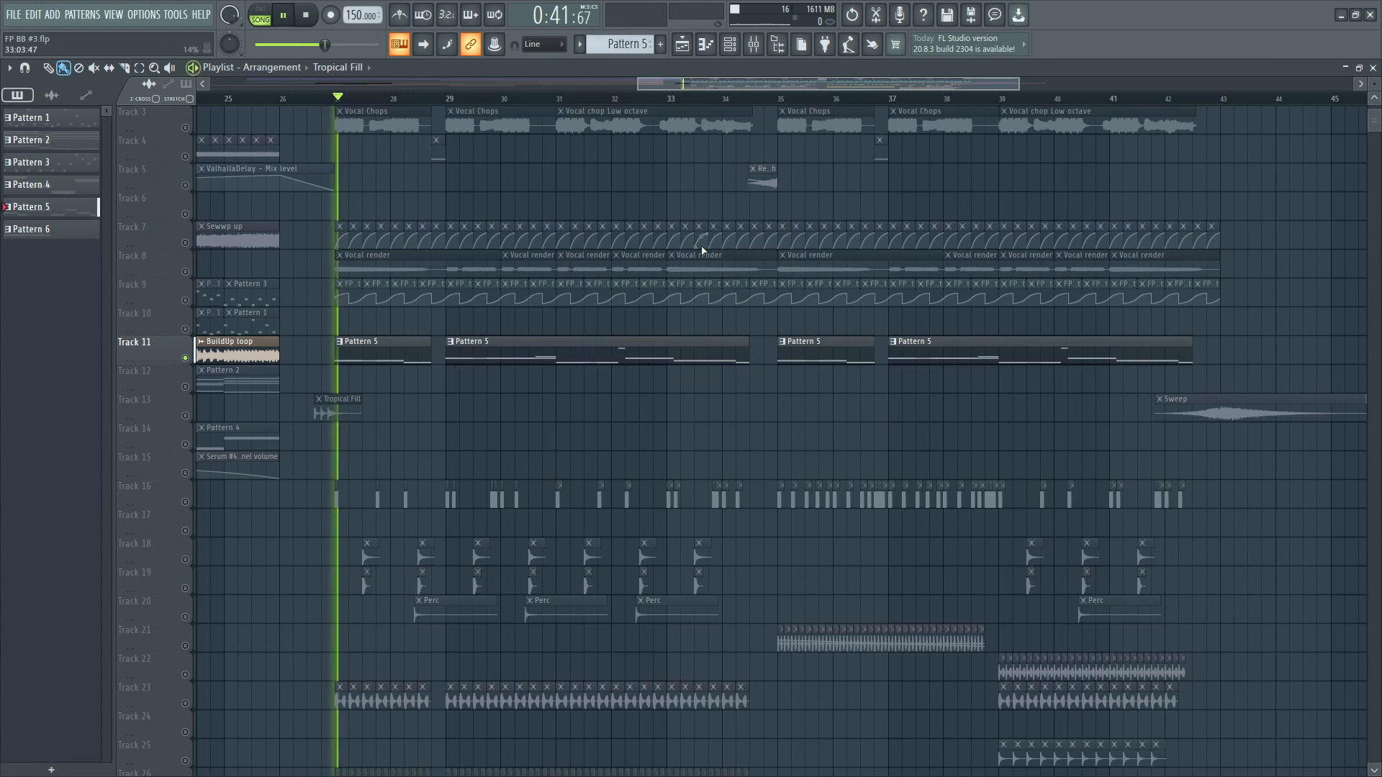
{"action": "left_click", "coordinate": [729, 44]}
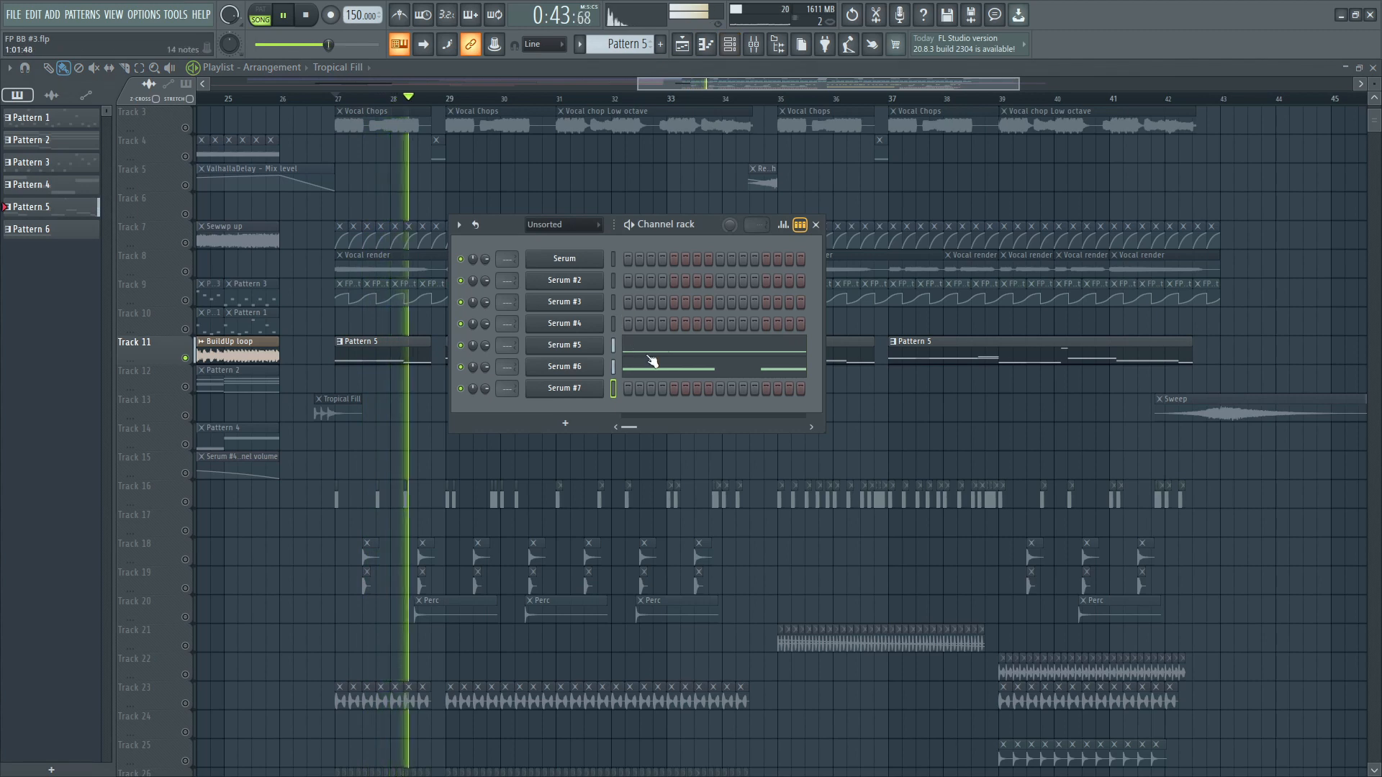
{"action": "key", "text": "space"}
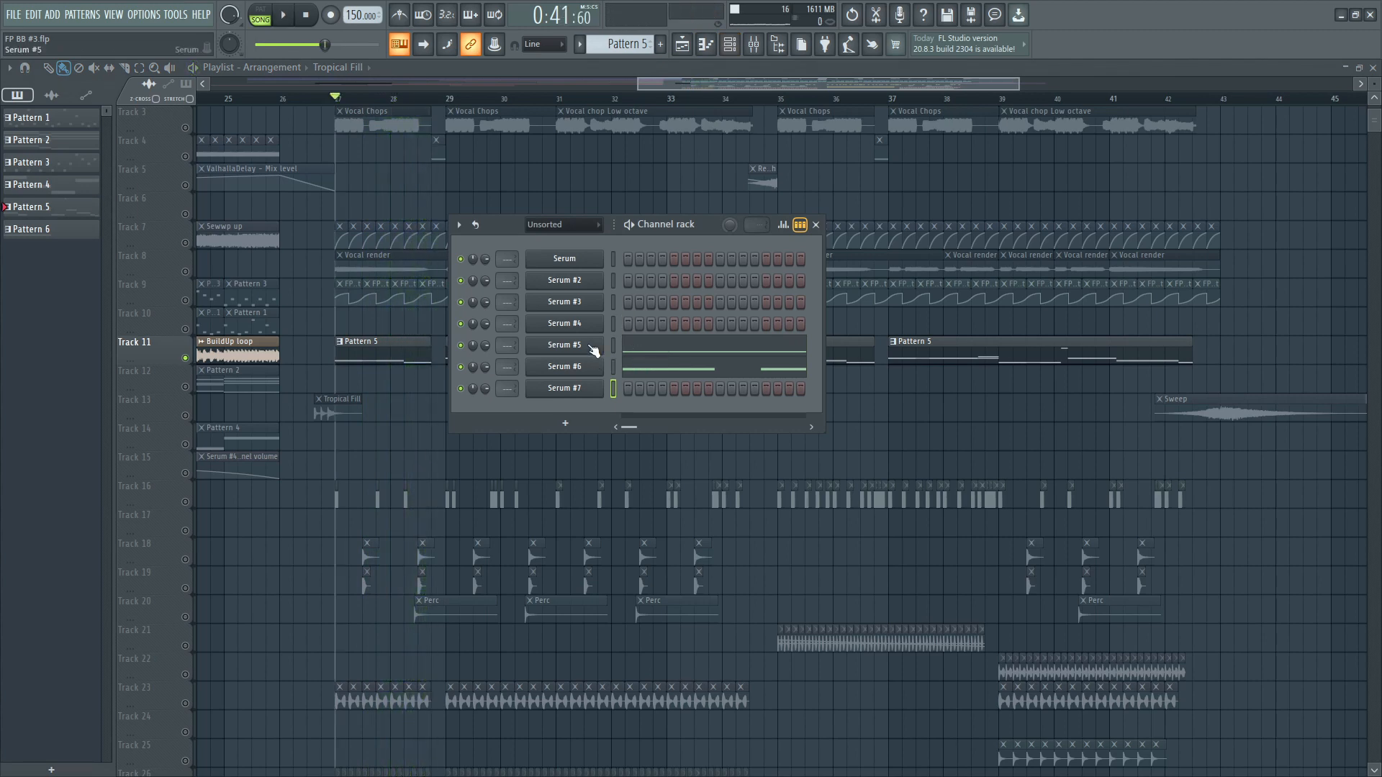
Open Serum #5 and audition its SAM_Speaks bass sound with several test notes.
{"action": "left_click", "coordinate": [593, 349]}
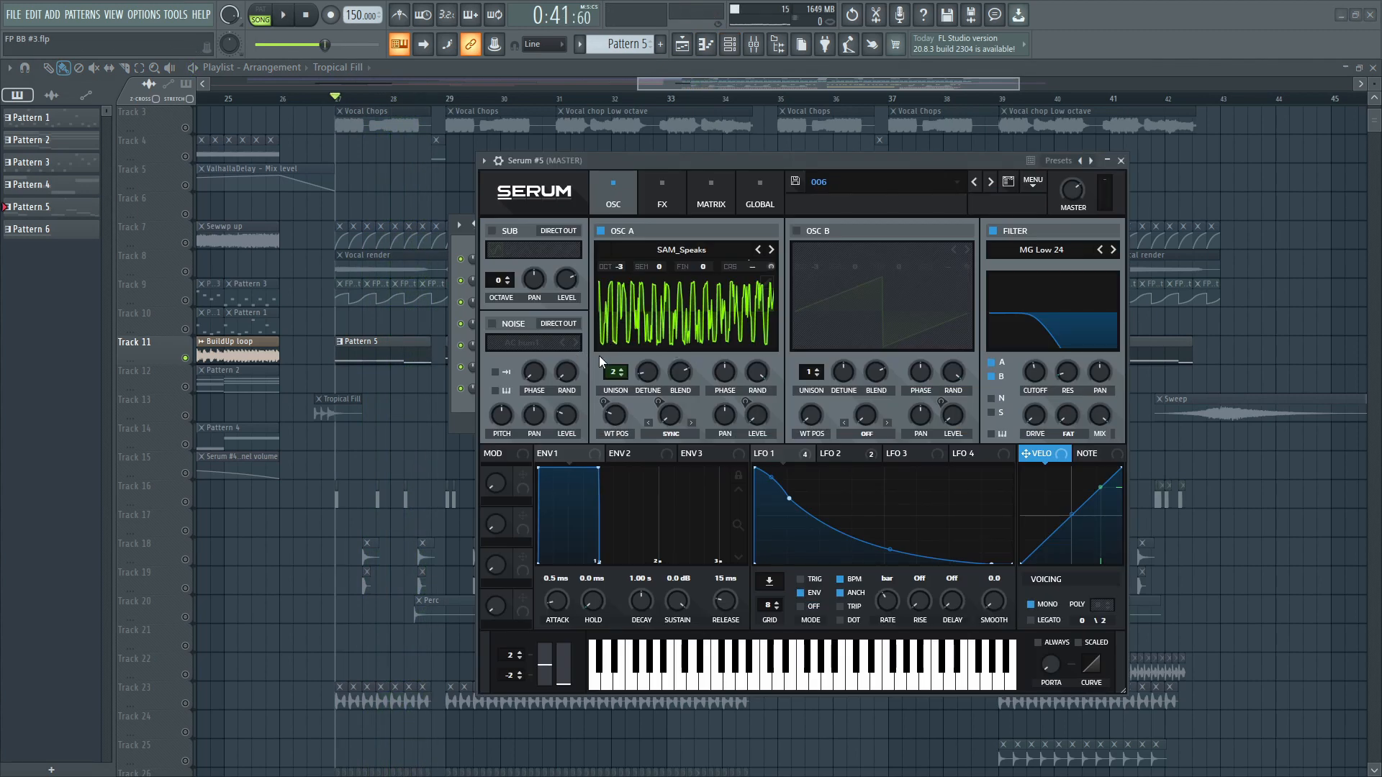
{"action": "key", "text": "b"}
{"action": "key", "text": "c"}
{"action": "key", "text": "x"}
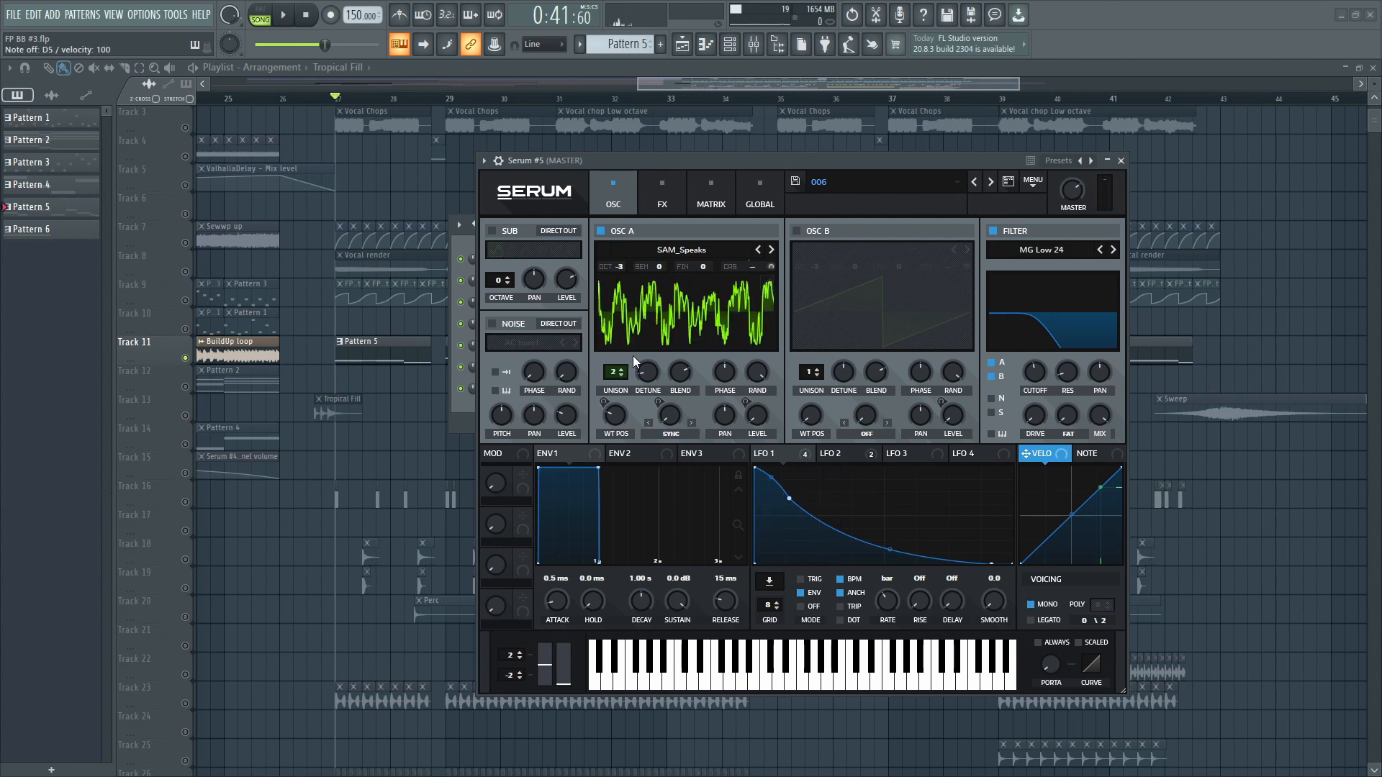
{"action": "key", "text": "n"}
{"action": "key", "text": "n"}
{"action": "key", "text": "m"}
{"action": "key", "text": "w"}
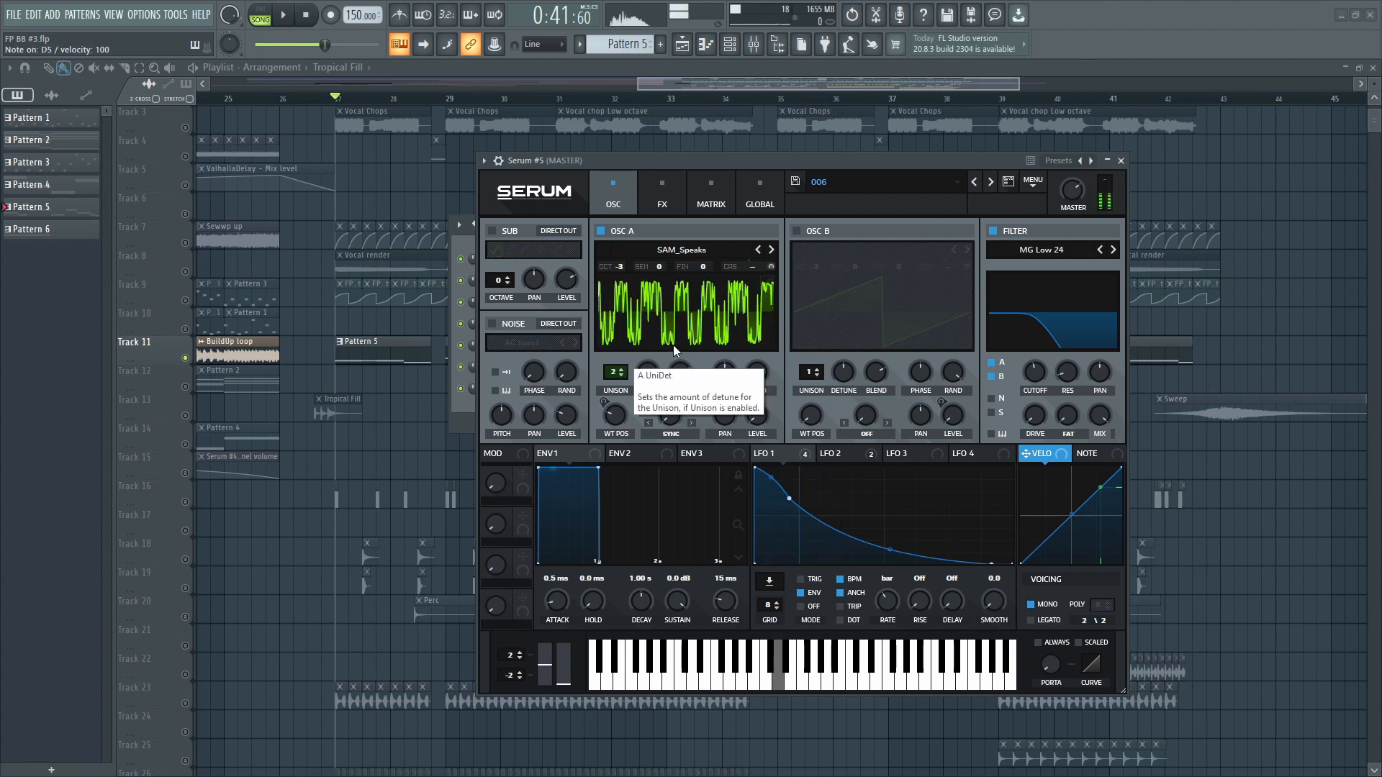
{"action": "key", "text": "e"}
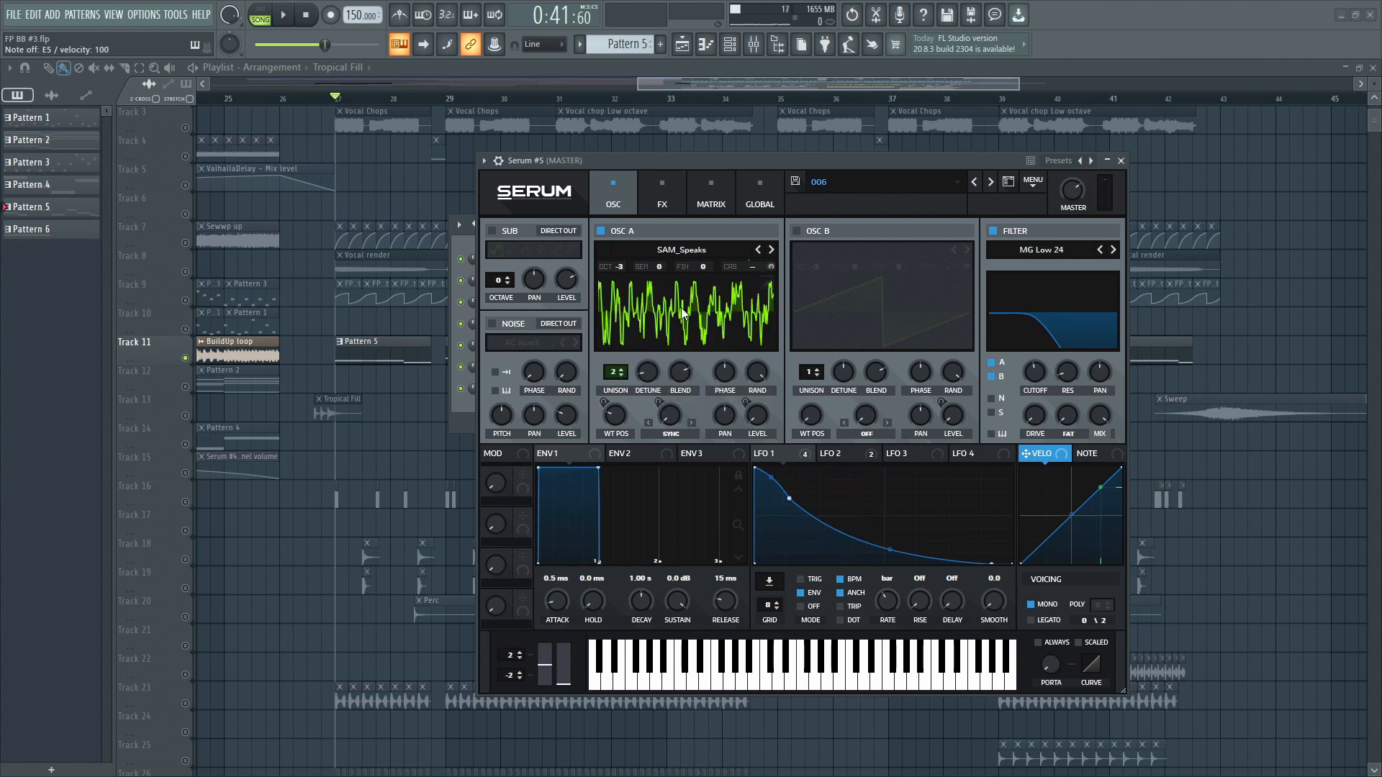
{"action": "left_click", "coordinate": [685, 314]}
{"action": "left_click", "coordinate": [692, 315]}
{"action": "key", "text": "e"}
Examine Serum #5's distortion and multiband compressor effects, and close the synth.
{"action": "left_click", "coordinate": [662, 202]}
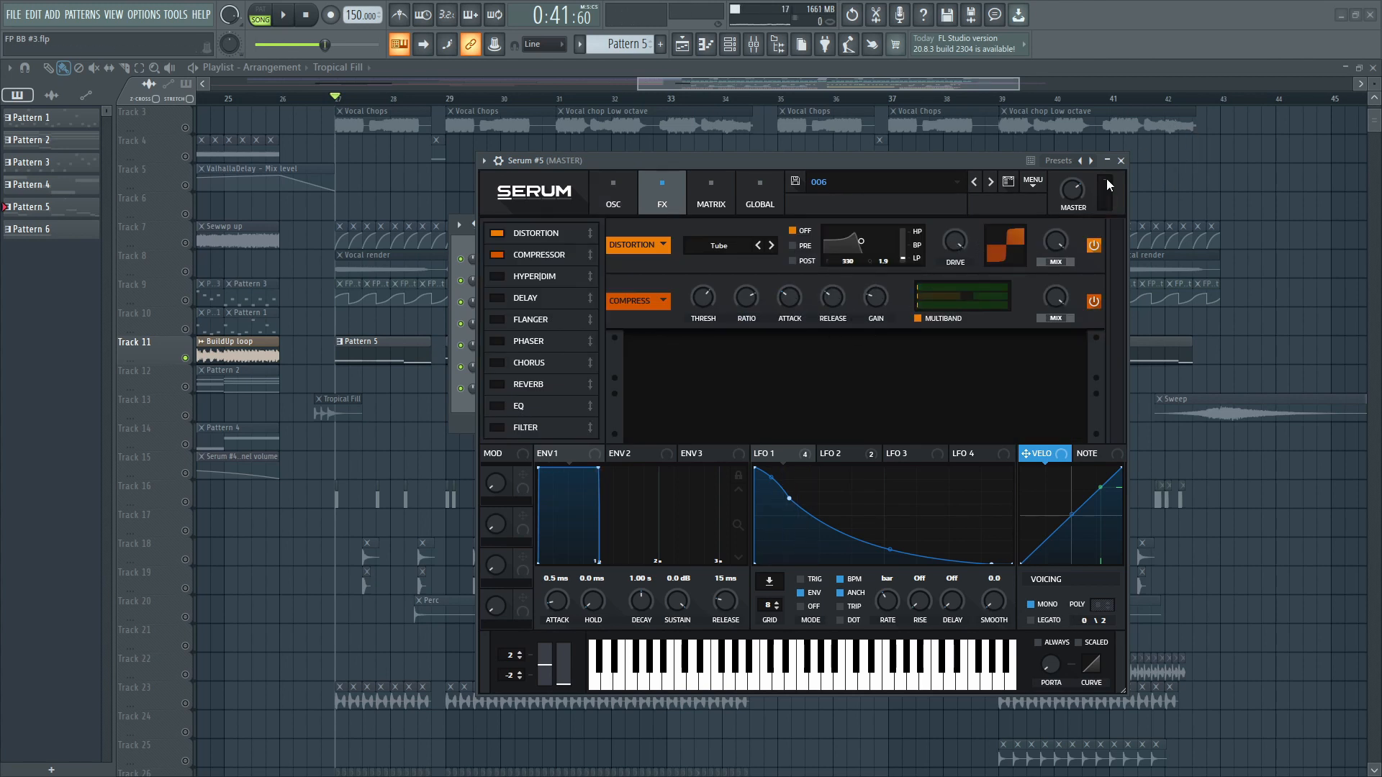
{"action": "left_click", "coordinate": [1120, 161]}
{"action": "key", "text": "space"}
{"action": "key", "text": "space"}
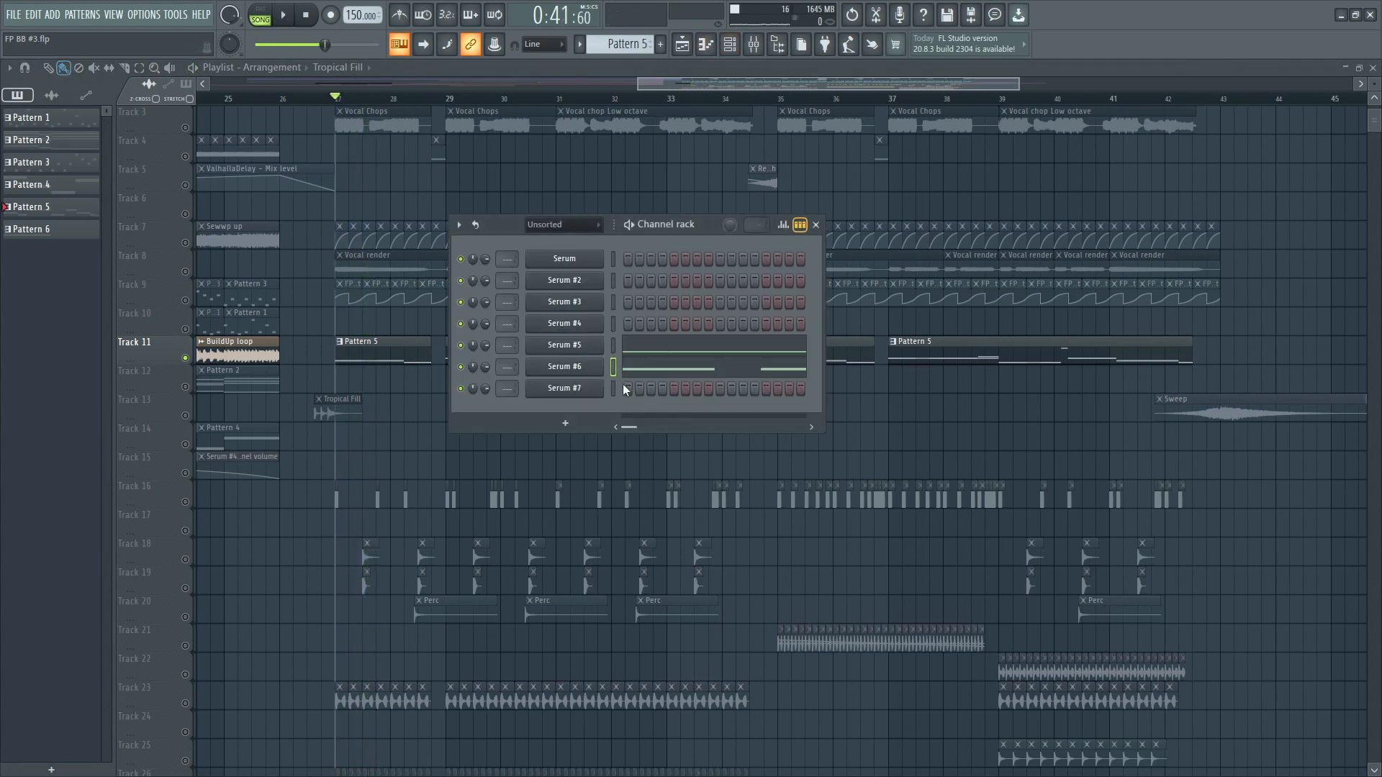
Open Serum #6, audition it with test notes and examine its distortion and compressor effects.
{"action": "left_click", "coordinate": [589, 369]}
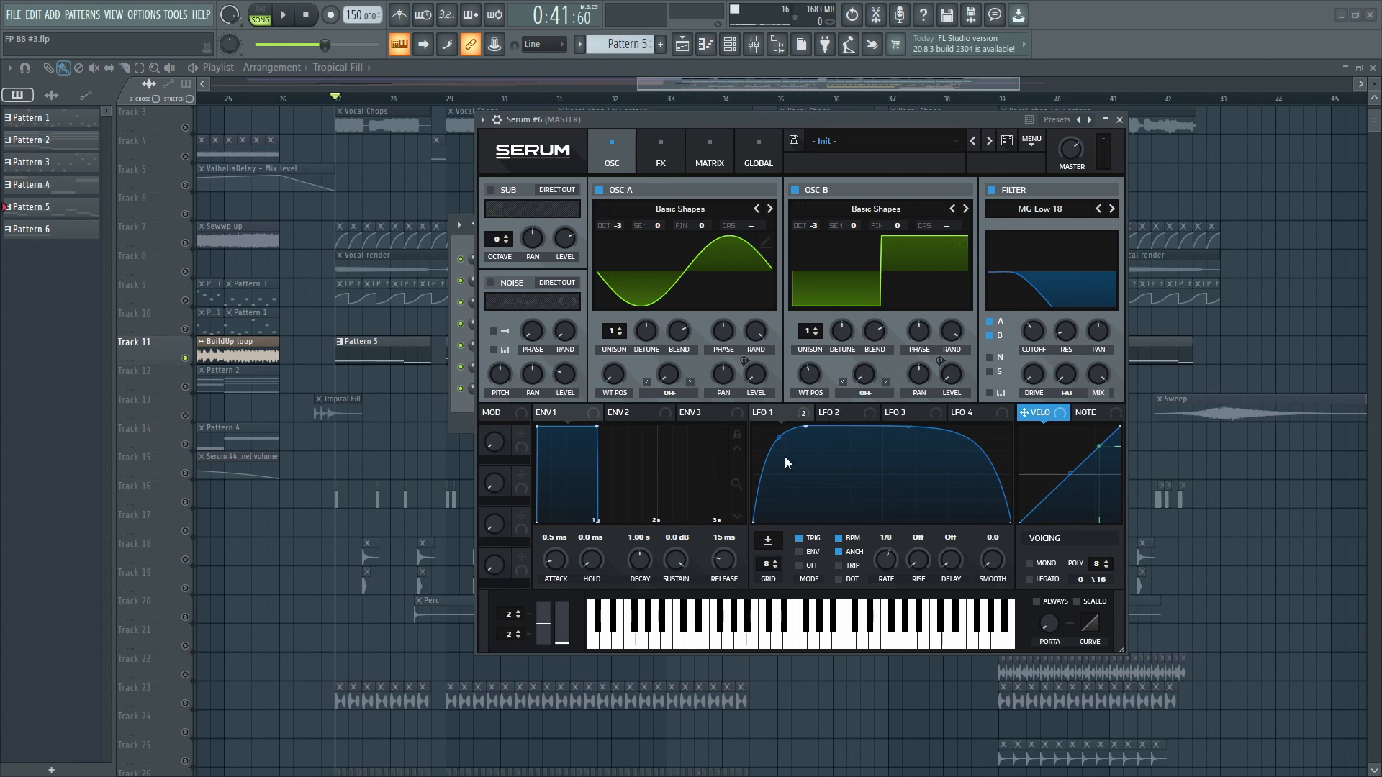
{"action": "key", "text": "c"}
{"action": "key", "text": "b"}
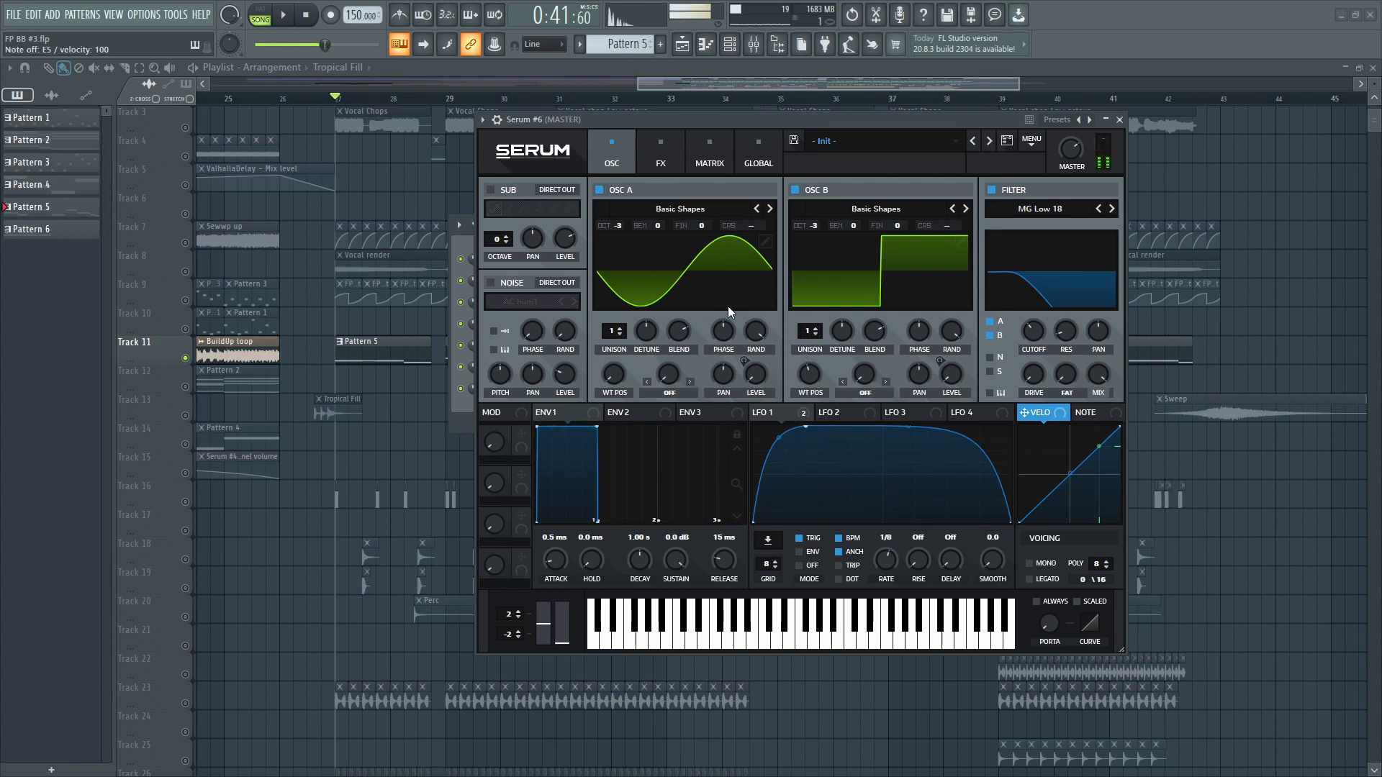
{"action": "key", "text": "x"}
{"action": "left_click", "coordinate": [680, 153]}
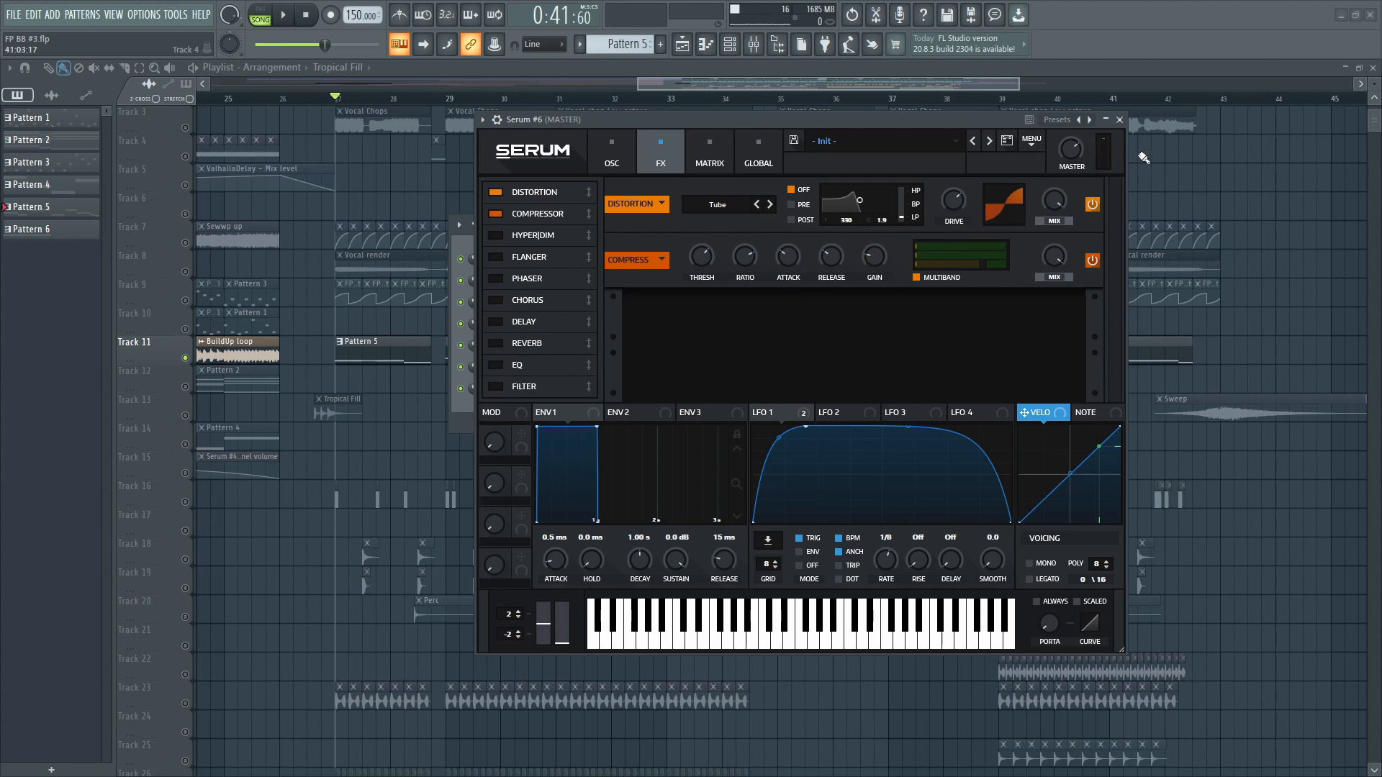
{"action": "left_click", "coordinate": [1121, 123]}
Play Pattern 5 from bar 27 with both Serum layers, and close the channel rack.
{"action": "key", "text": "space"}
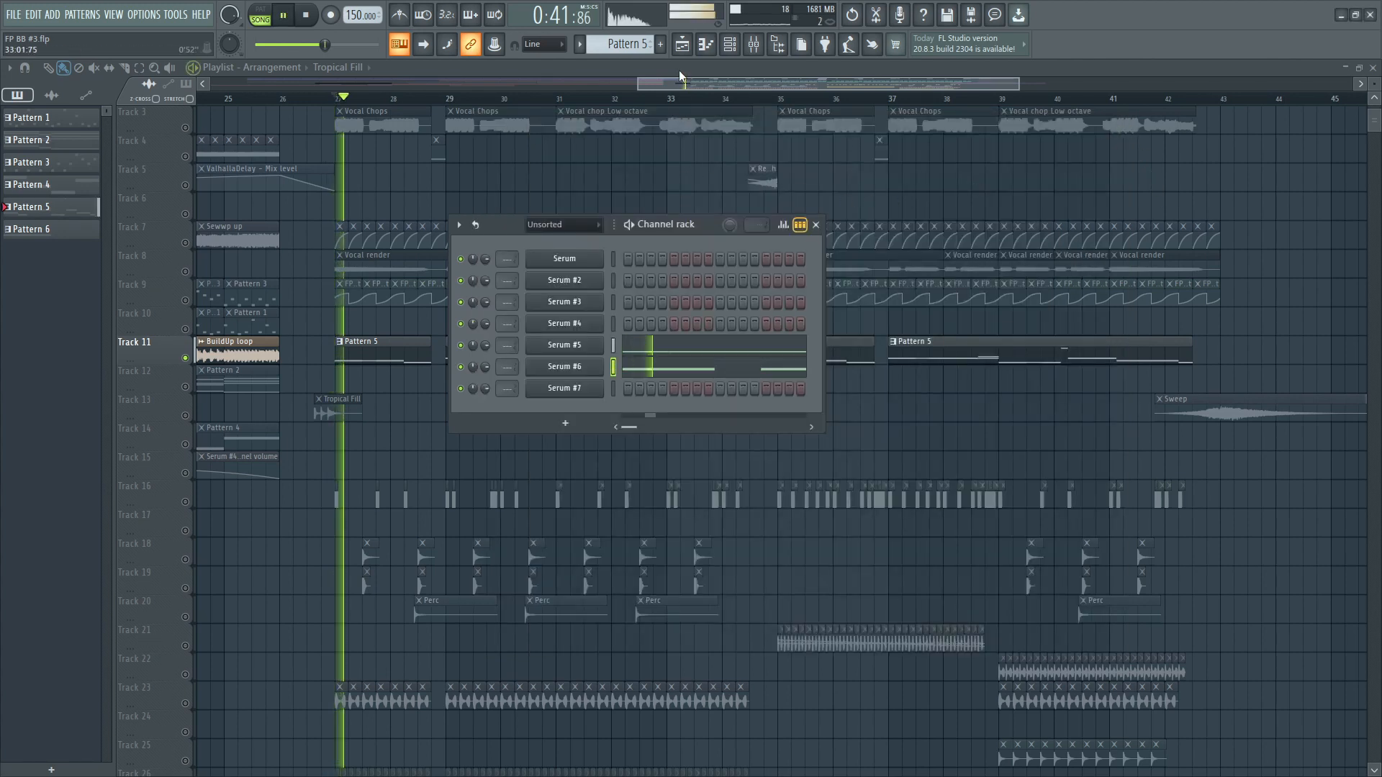
{"action": "left_click", "coordinate": [680, 68]}
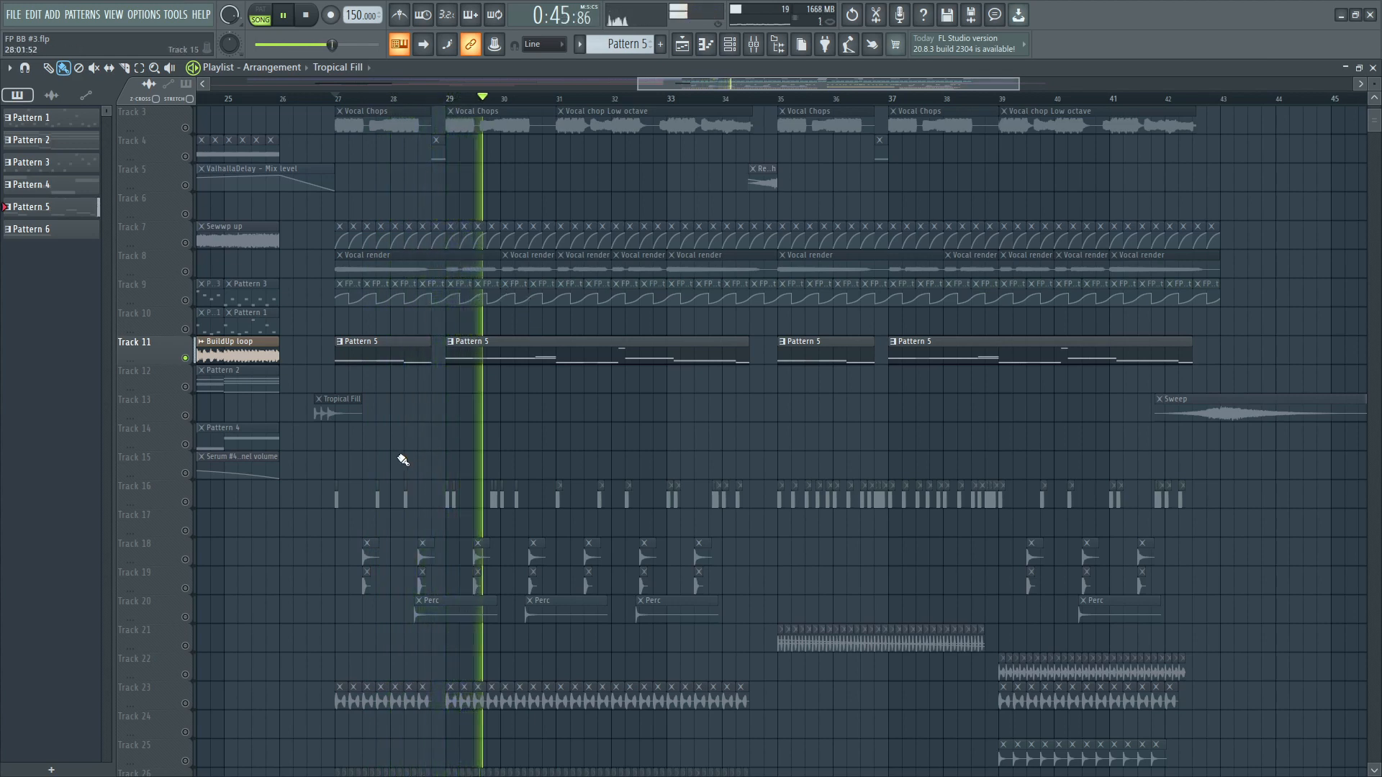
{"action": "key", "text": "space"}
Solo the kick, snare and perc tracks together: Tracks 16, 18, 19 and 20.
{"action": "scroll", "coordinate": [403, 461], "scroll_direction": "down", "scroll_amount": 5}
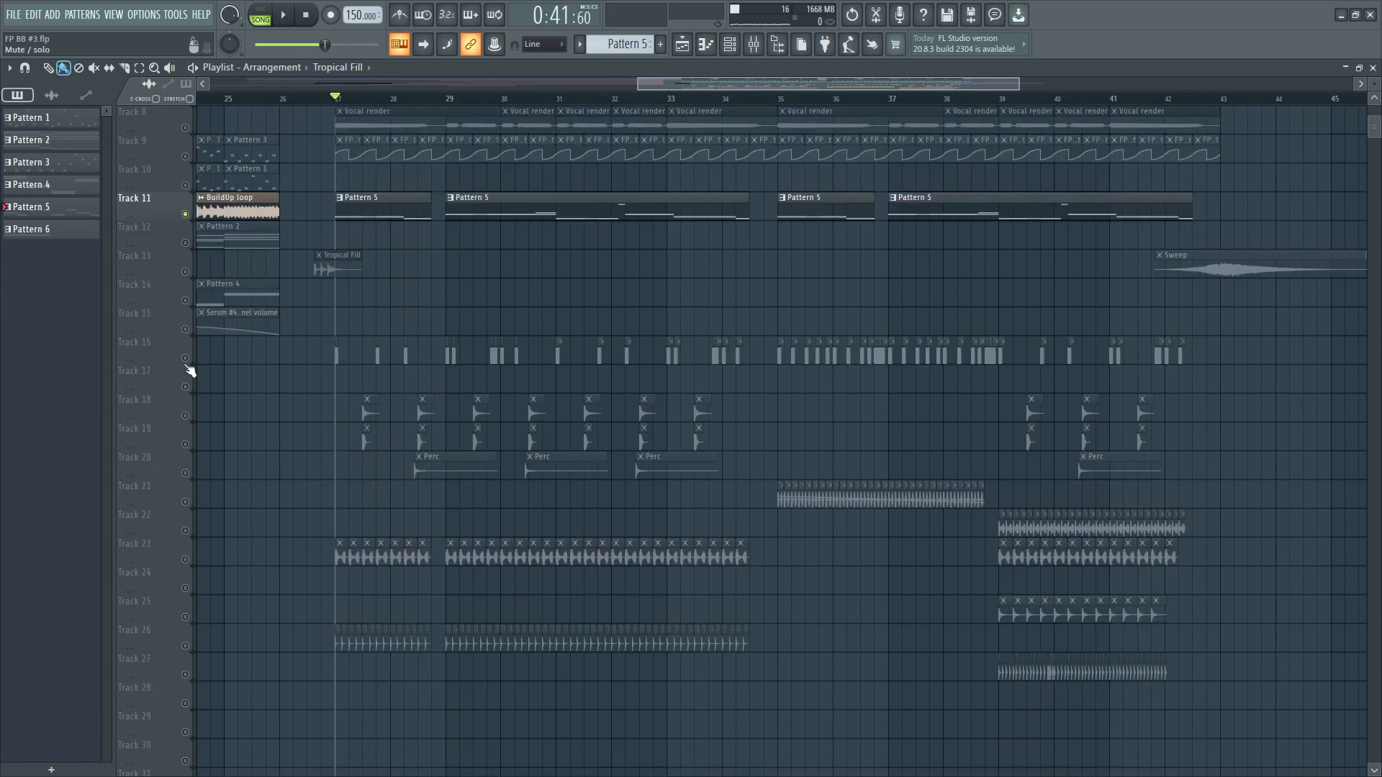
{"action": "left_click", "coordinate": [186, 360]}
{"action": "left_click", "coordinate": [185, 415]}
{"action": "left_click", "coordinate": [185, 444]}
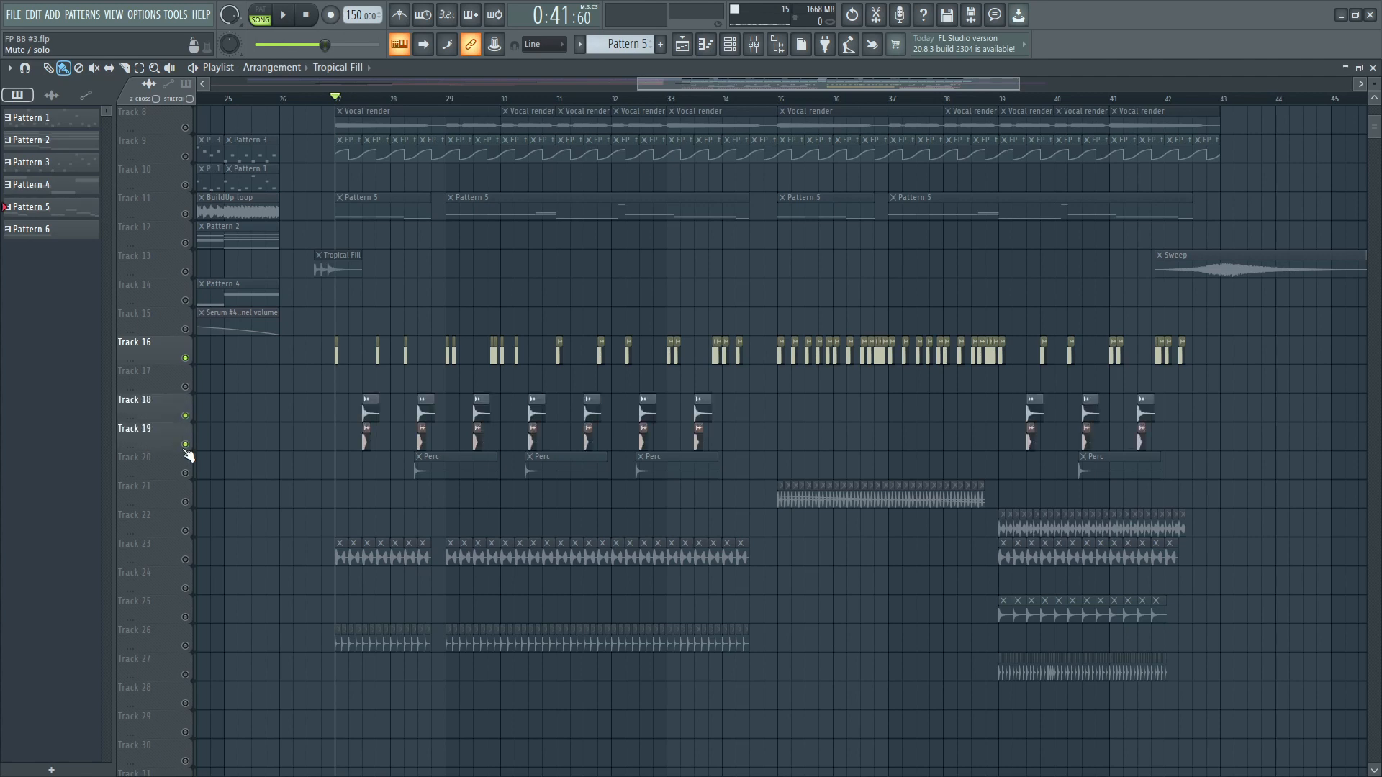
{"action": "left_click", "coordinate": [185, 473]}
{"action": "scroll", "coordinate": [404, 433], "scroll_direction": "up", "scroll_amount": 6, "text": "ctrl"}
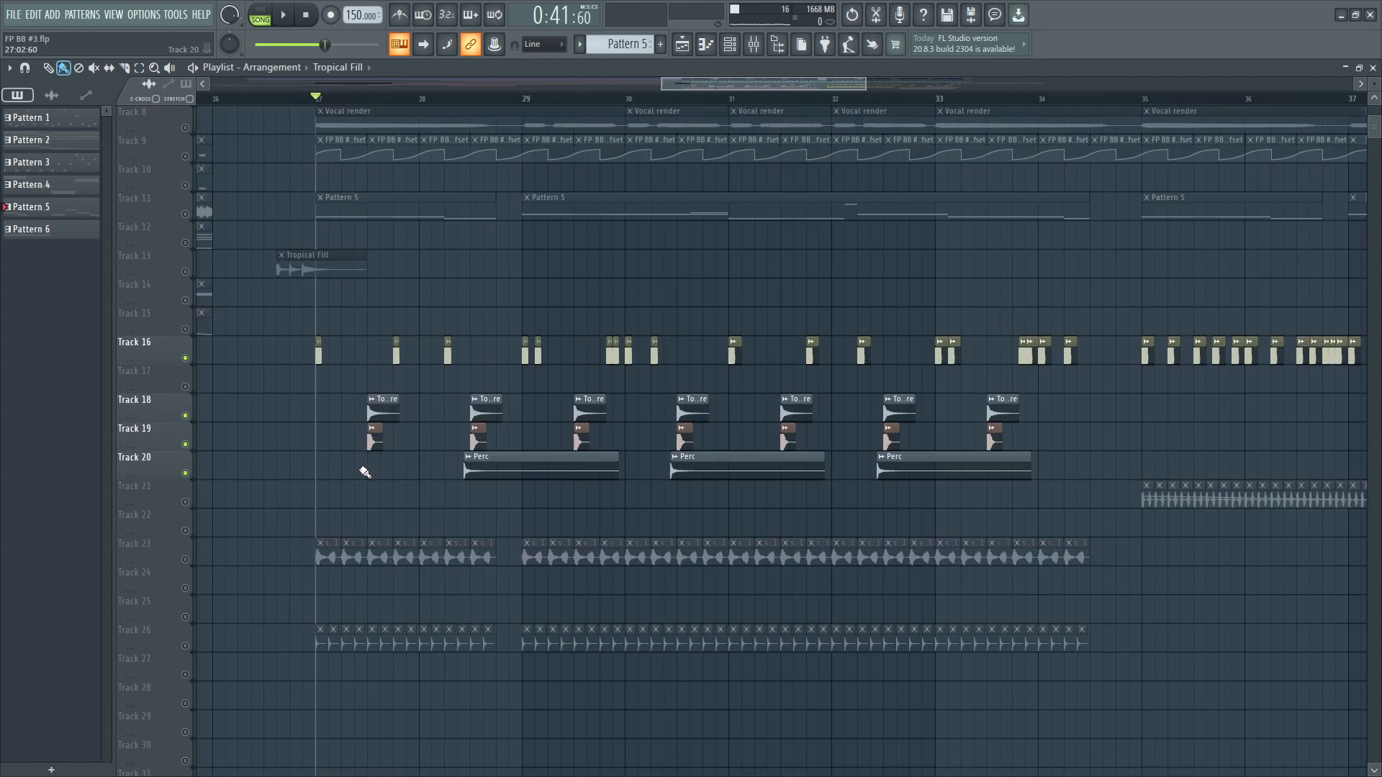
Open the sample settings of the first two Kick clips on Track 16 and audition the kick sound.
{"action": "double_click", "coordinate": [298, 352]}
{"action": "left_click", "coordinate": [827, 537]}
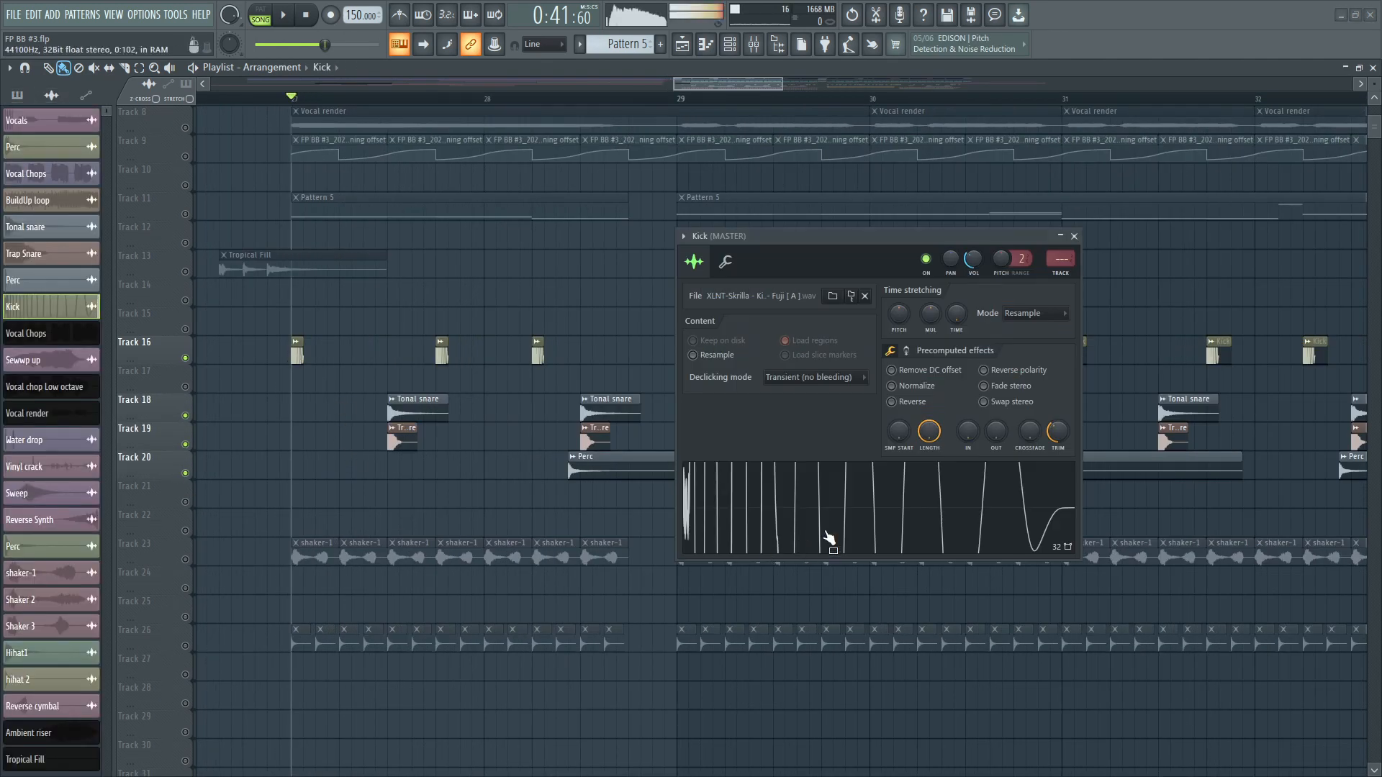
{"action": "left_click", "coordinate": [1074, 236]}
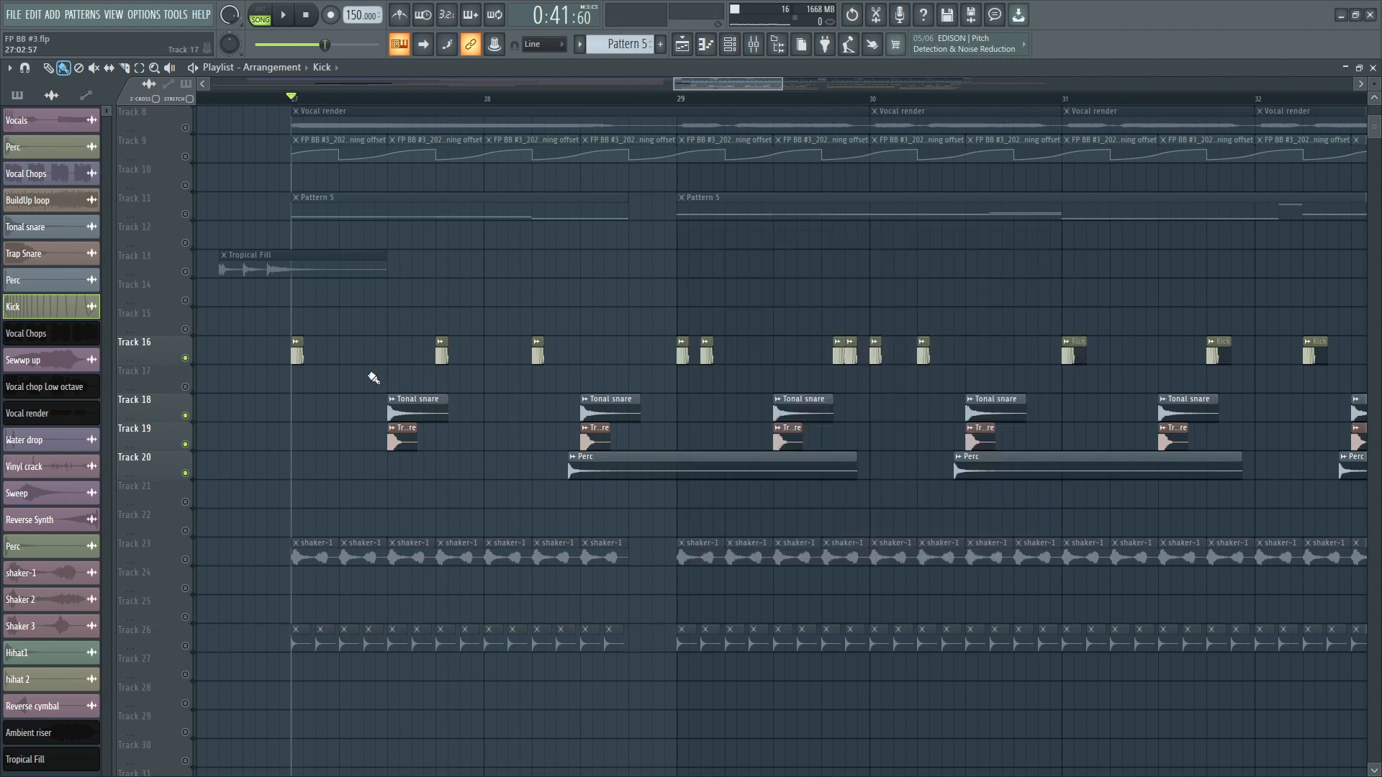
{"action": "double_click", "coordinate": [442, 355]}
{"action": "left_click", "coordinate": [912, 501]}
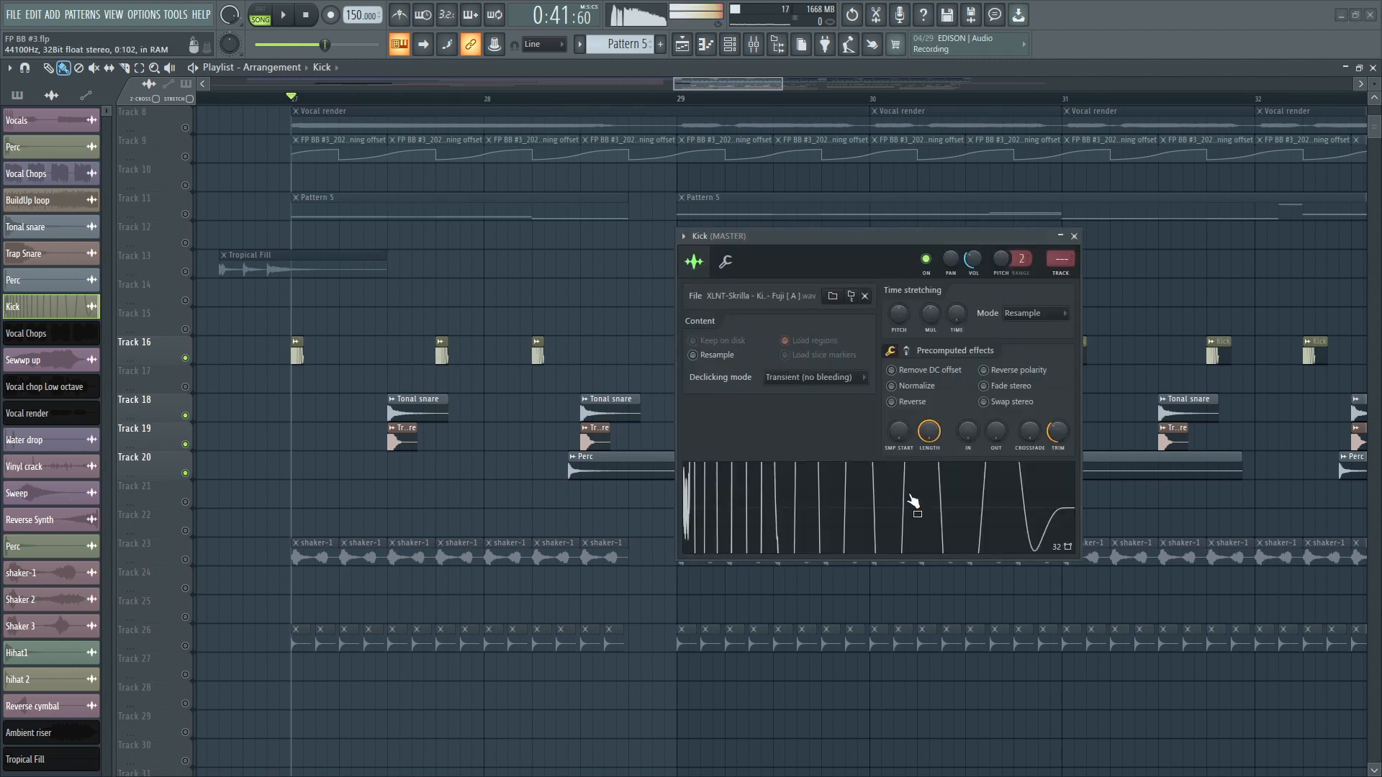
{"action": "left_click", "coordinate": [1074, 236]}
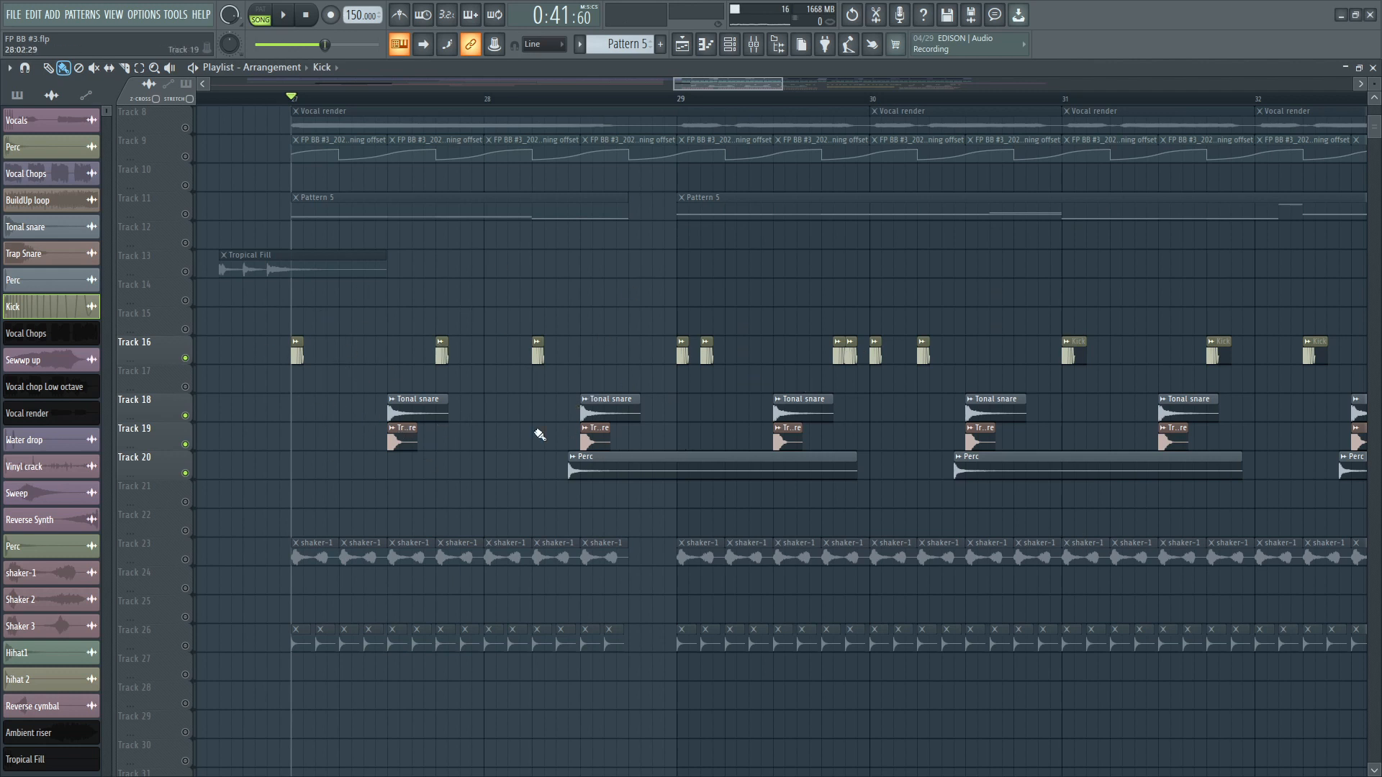
Set the playhead to the first Tonal snare clip on Track 18 and examine its sample settings and waveform.
{"action": "left_click", "coordinate": [388, 103]}
{"action": "double_click", "coordinate": [396, 409]}
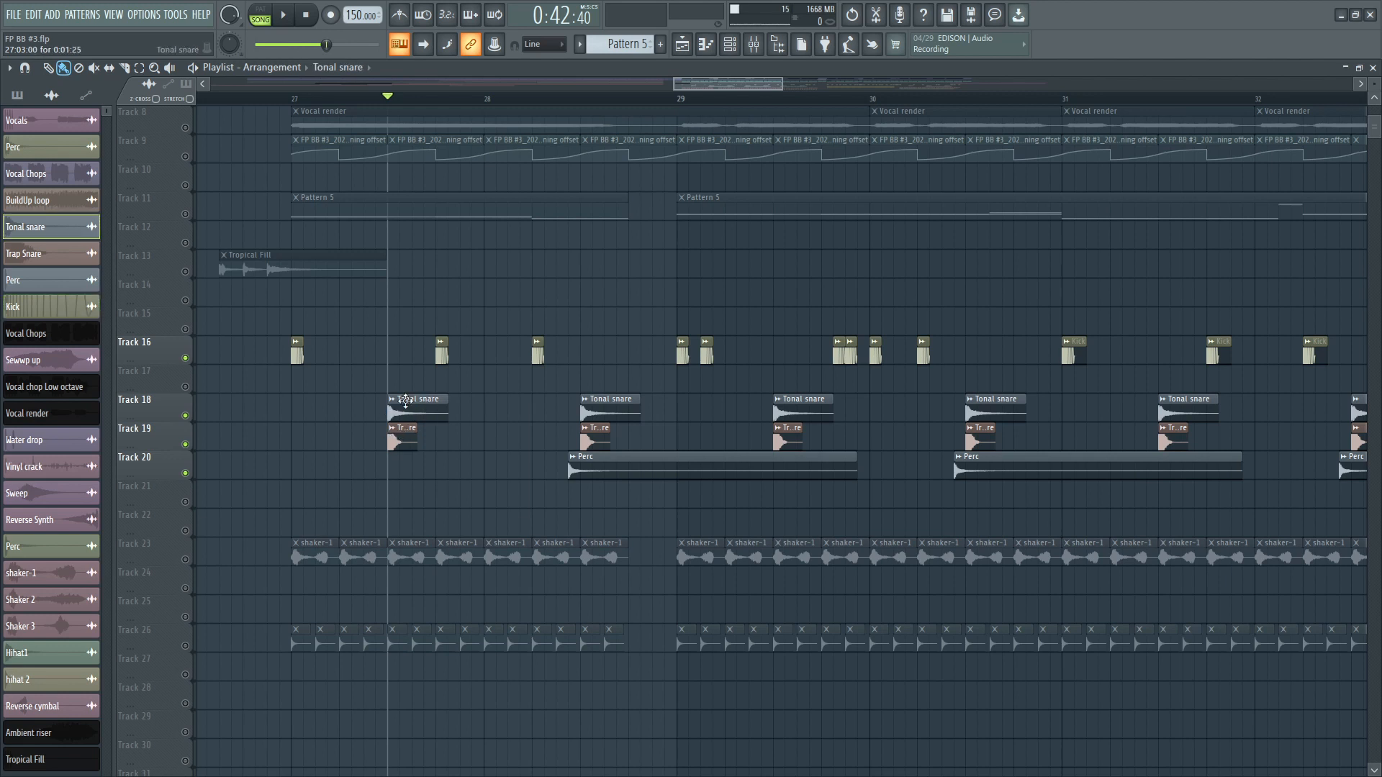
{"action": "left_click_drag", "start_coordinate": [330, 193], "coordinate": [835, 193]}
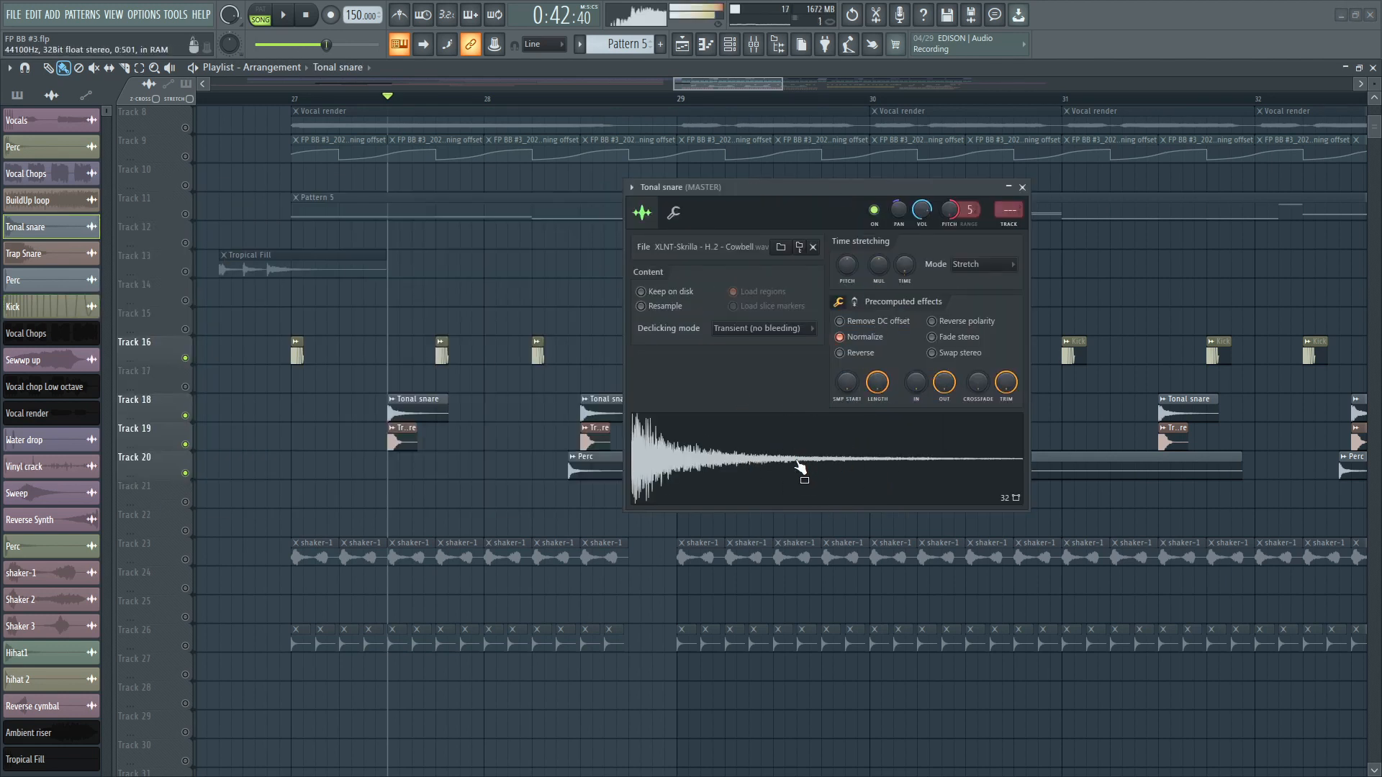
{"action": "left_click", "coordinate": [1022, 187]}
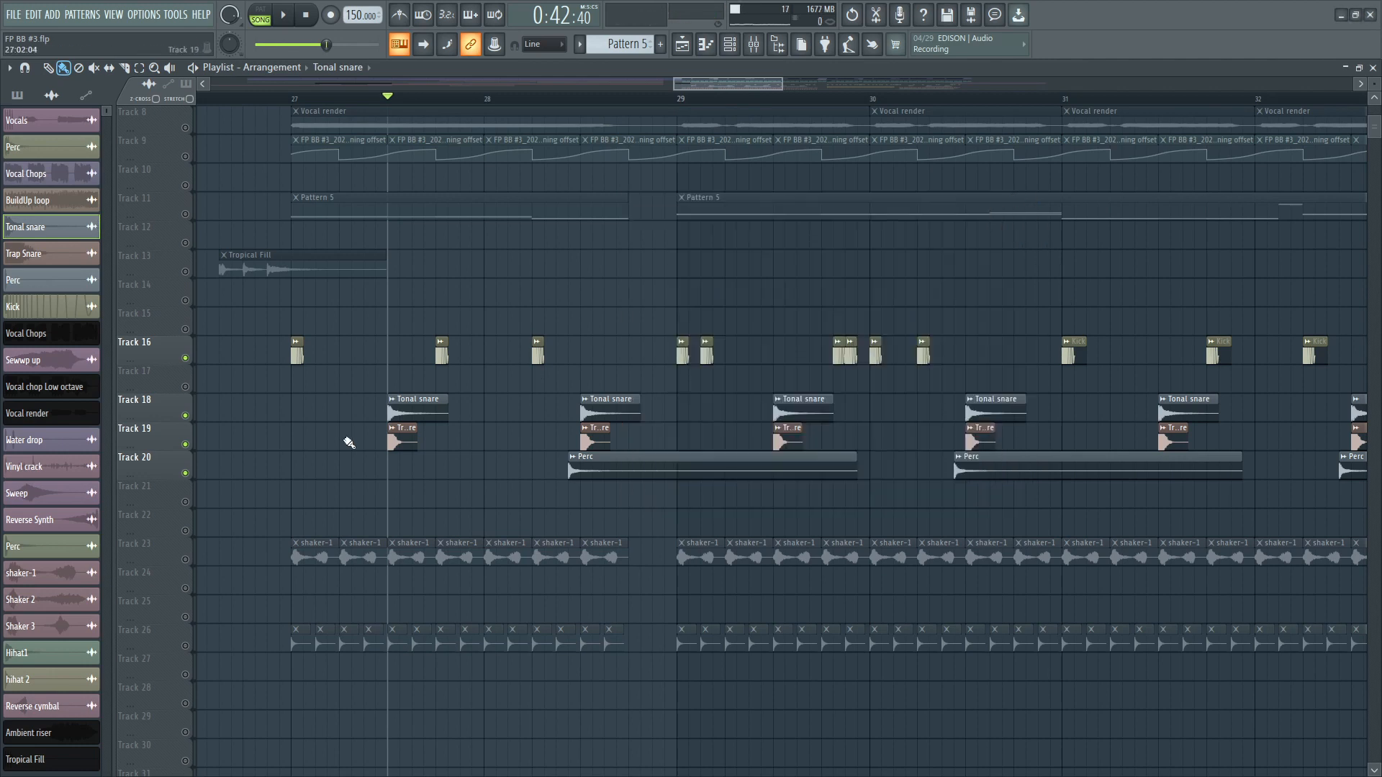
Audition the Trap Snare sample on Track 19 and compare it with the Tonal snare sample on Track 18.
{"action": "double_click", "coordinate": [400, 441]}
{"action": "left_click_drag", "start_coordinate": [347, 294], "coordinate": [782, 192]}
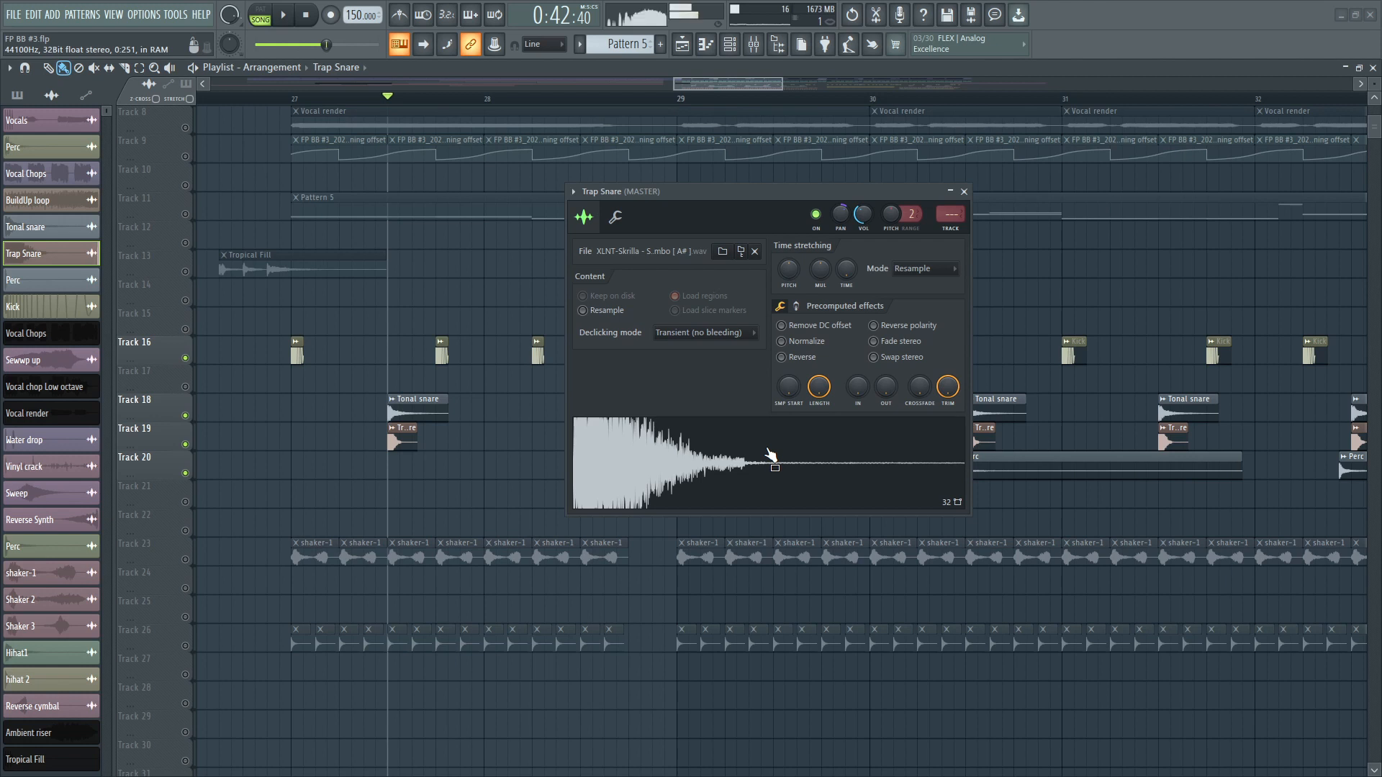
{"action": "left_click", "coordinate": [965, 192]}
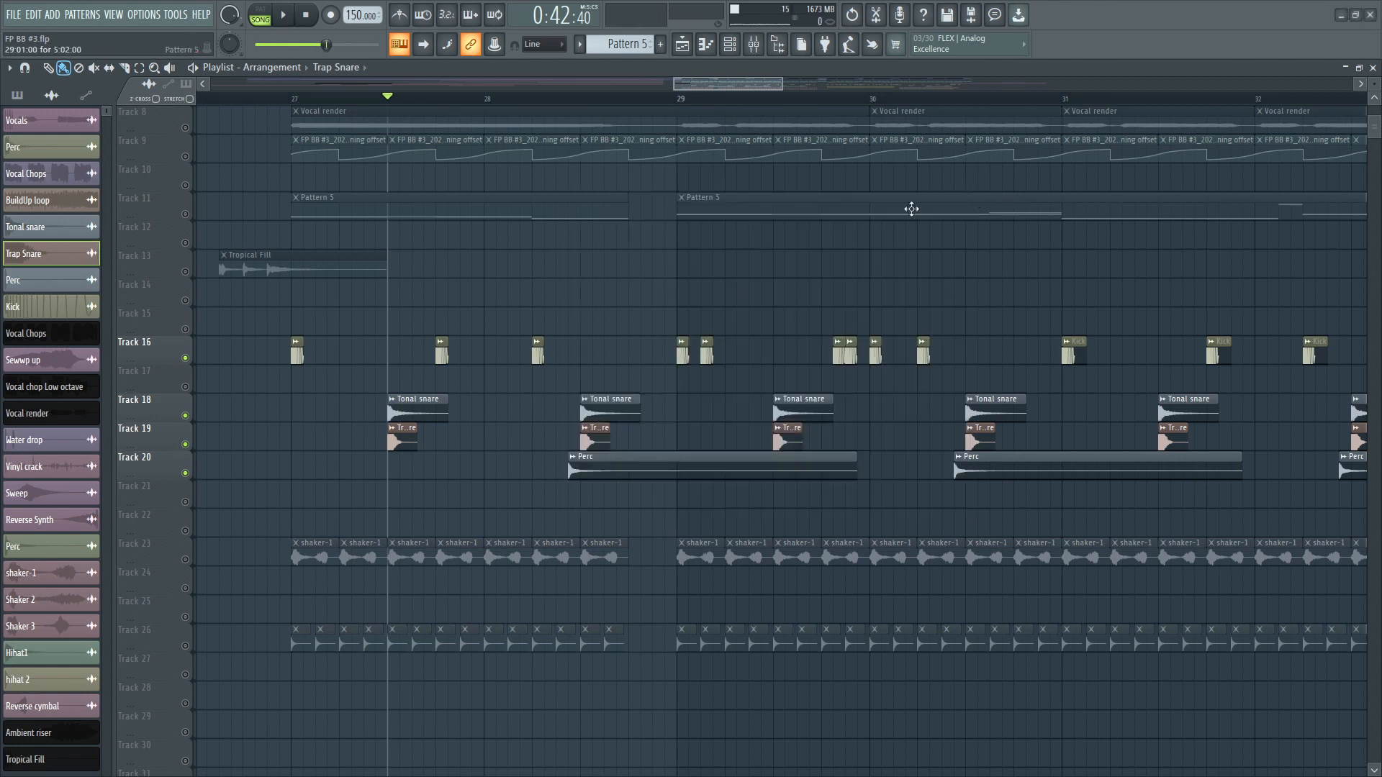
{"action": "double_click", "coordinate": [429, 409]}
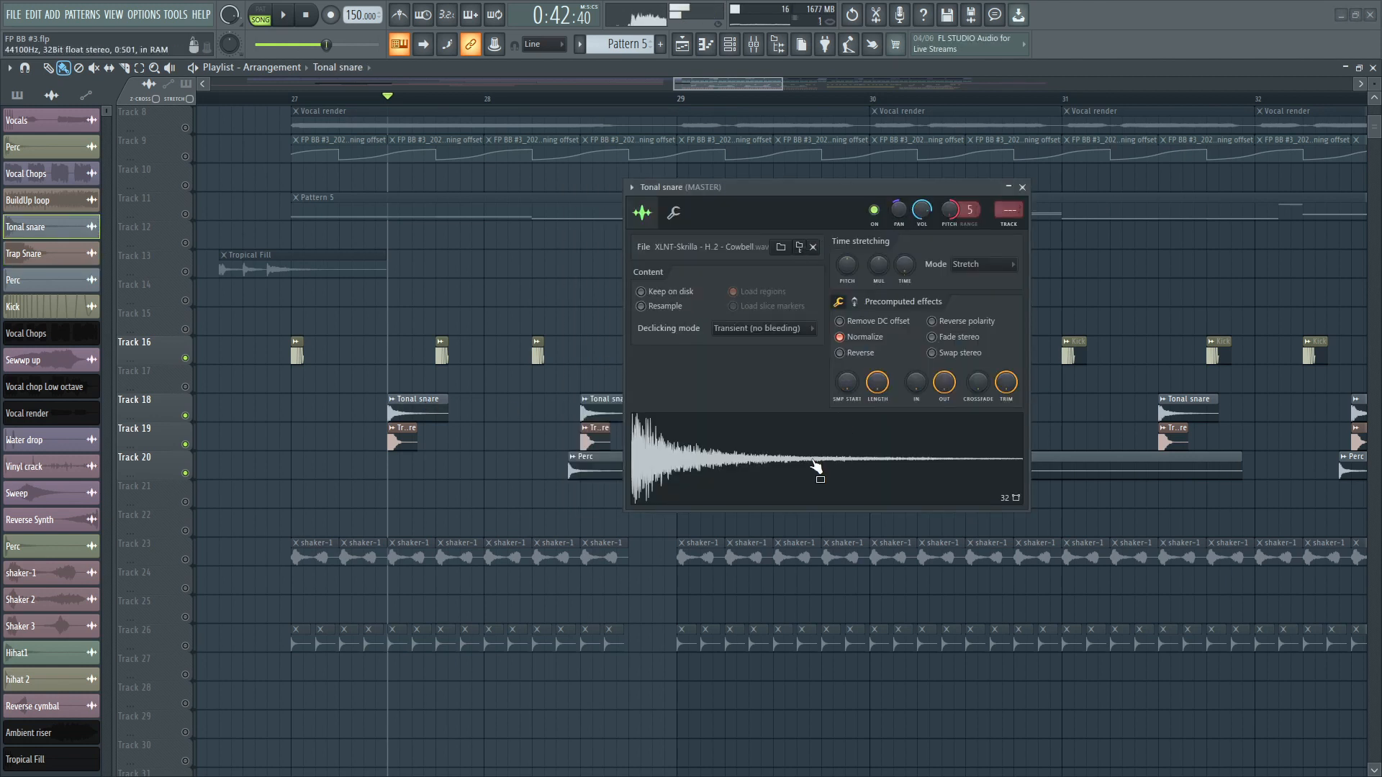
{"action": "left_click", "coordinate": [1022, 187]}
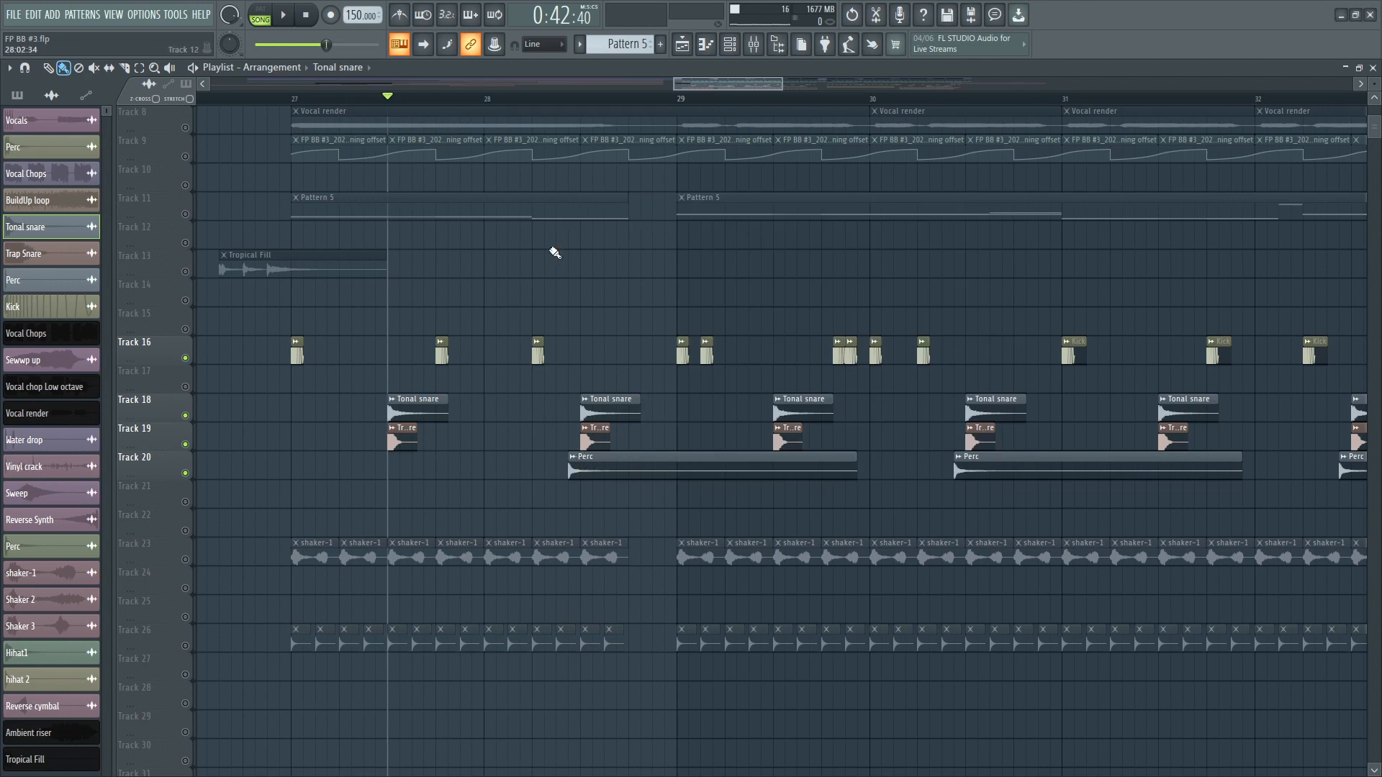
Examine the sample settings of the first Perc clip on Track 20 and audition it.
{"action": "scroll", "coordinate": [629, 440], "scroll_direction": "down", "scroll_amount": 2}
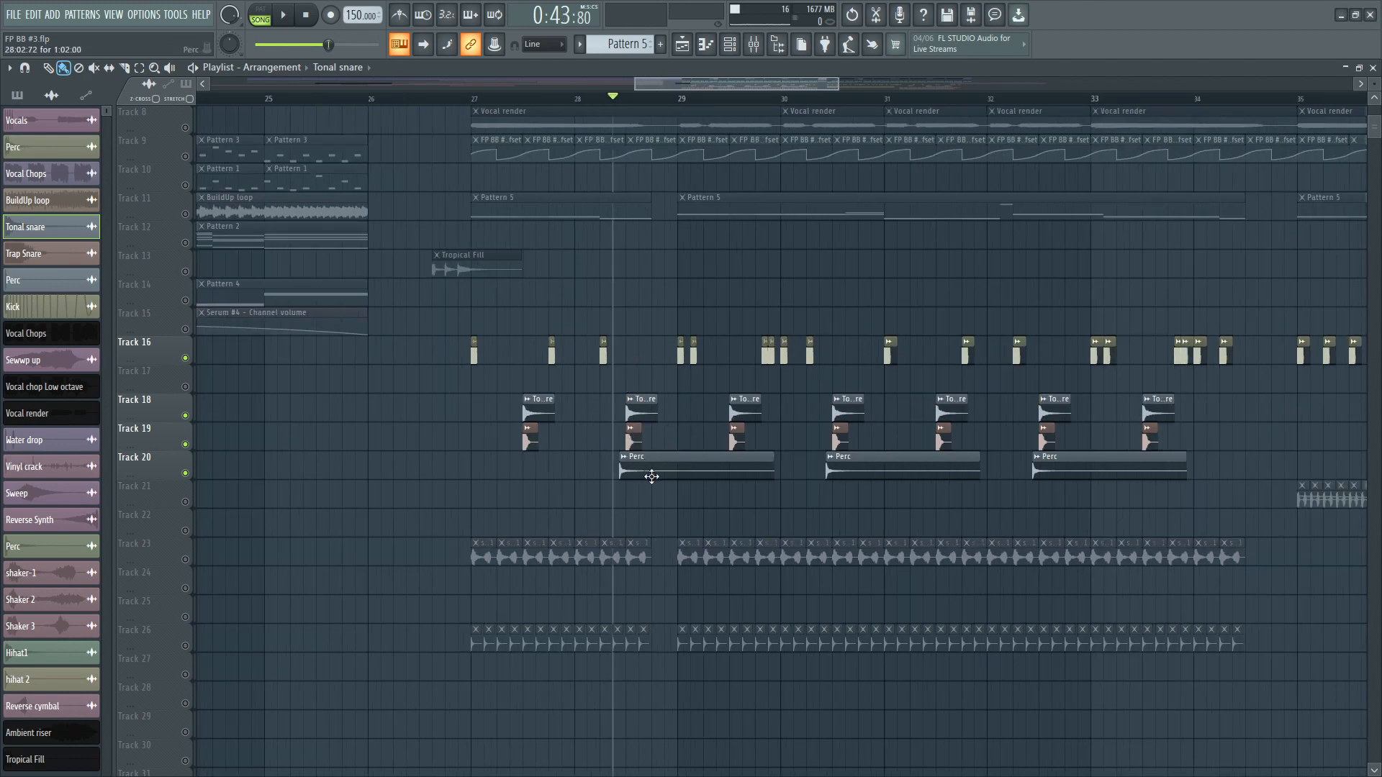
{"action": "scroll", "coordinate": [651, 476], "scroll_direction": "up", "scroll_amount": 5}
{"action": "double_click", "coordinate": [564, 469]}
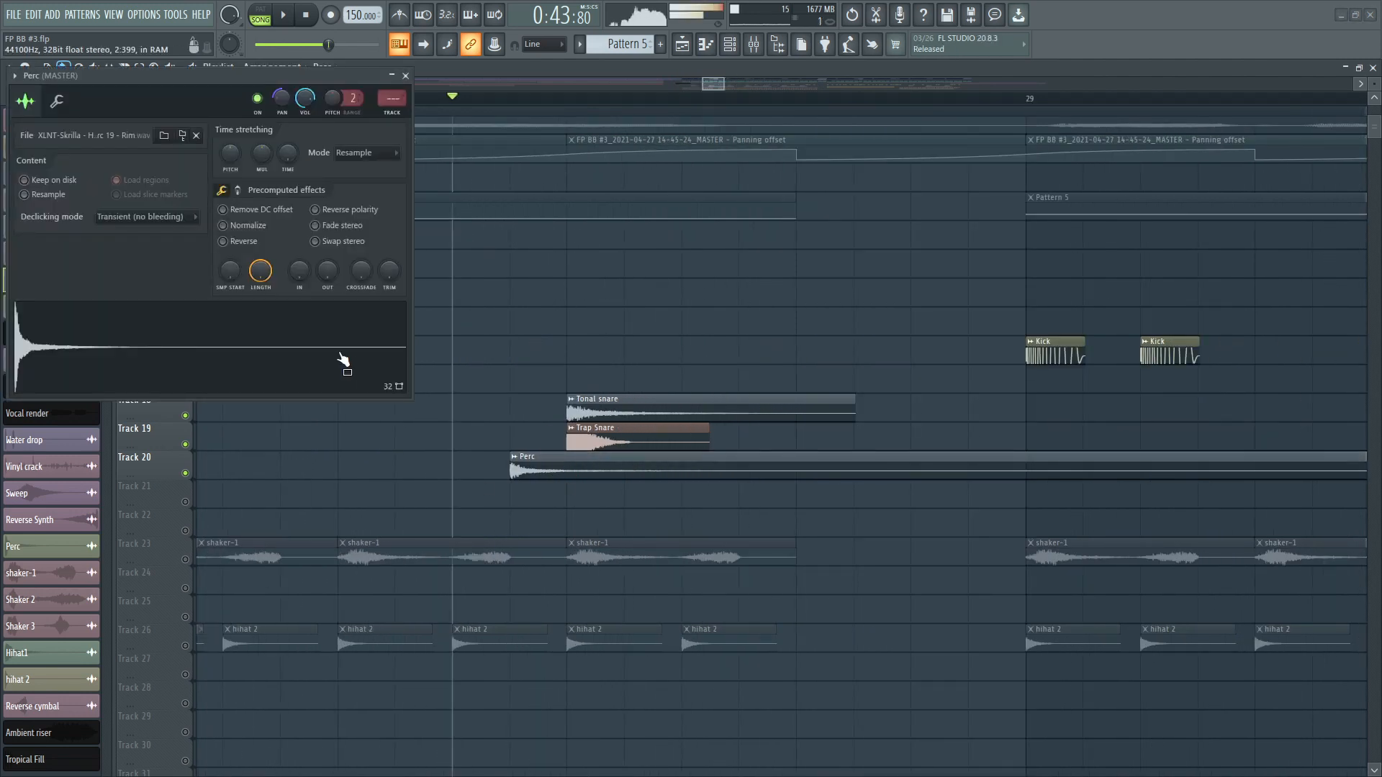
{"action": "left_click", "coordinate": [407, 75]}
Play the soloed kick, snare and perc tracks together from bar 27.
{"action": "scroll", "coordinate": [648, 345], "scroll_direction": "down", "scroll_amount": 5}
{"action": "left_click", "coordinate": [431, 97]}
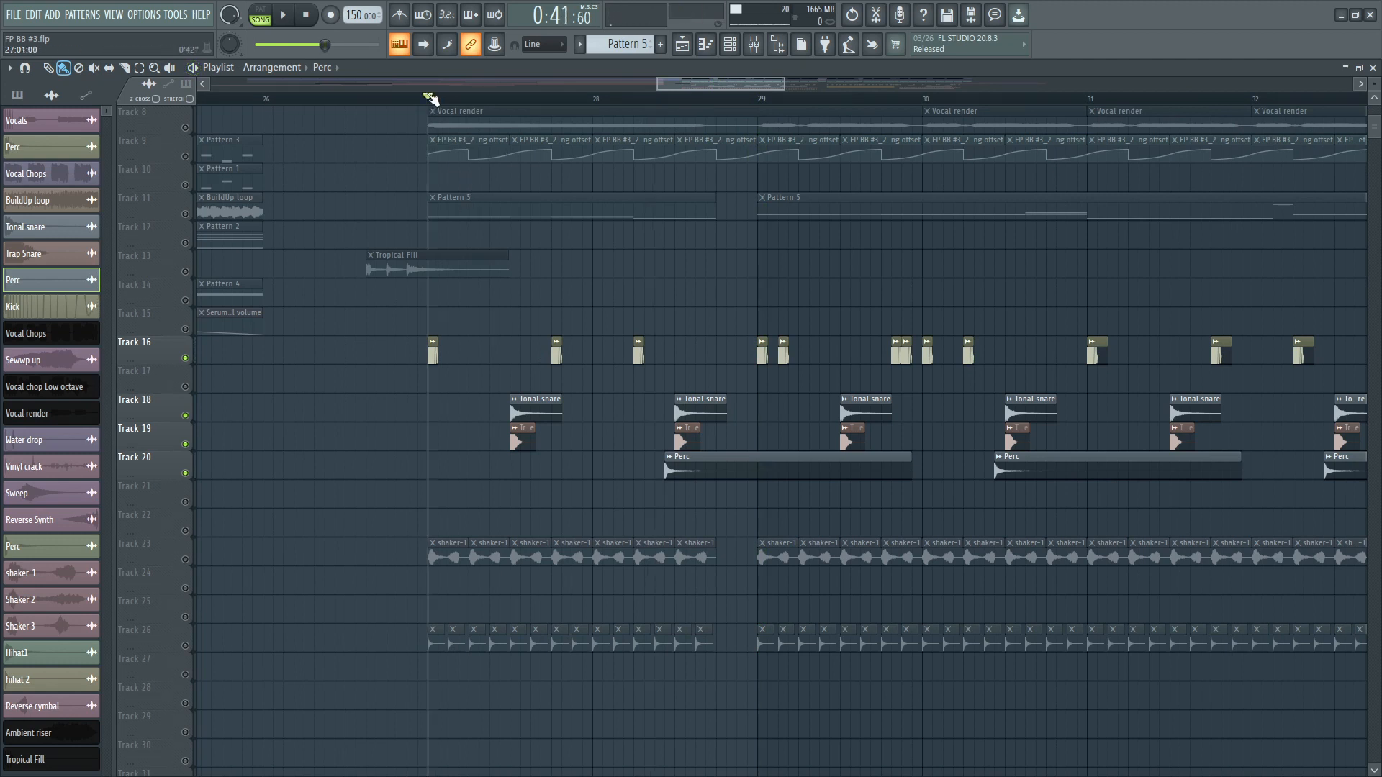
{"action": "key", "text": "space"}
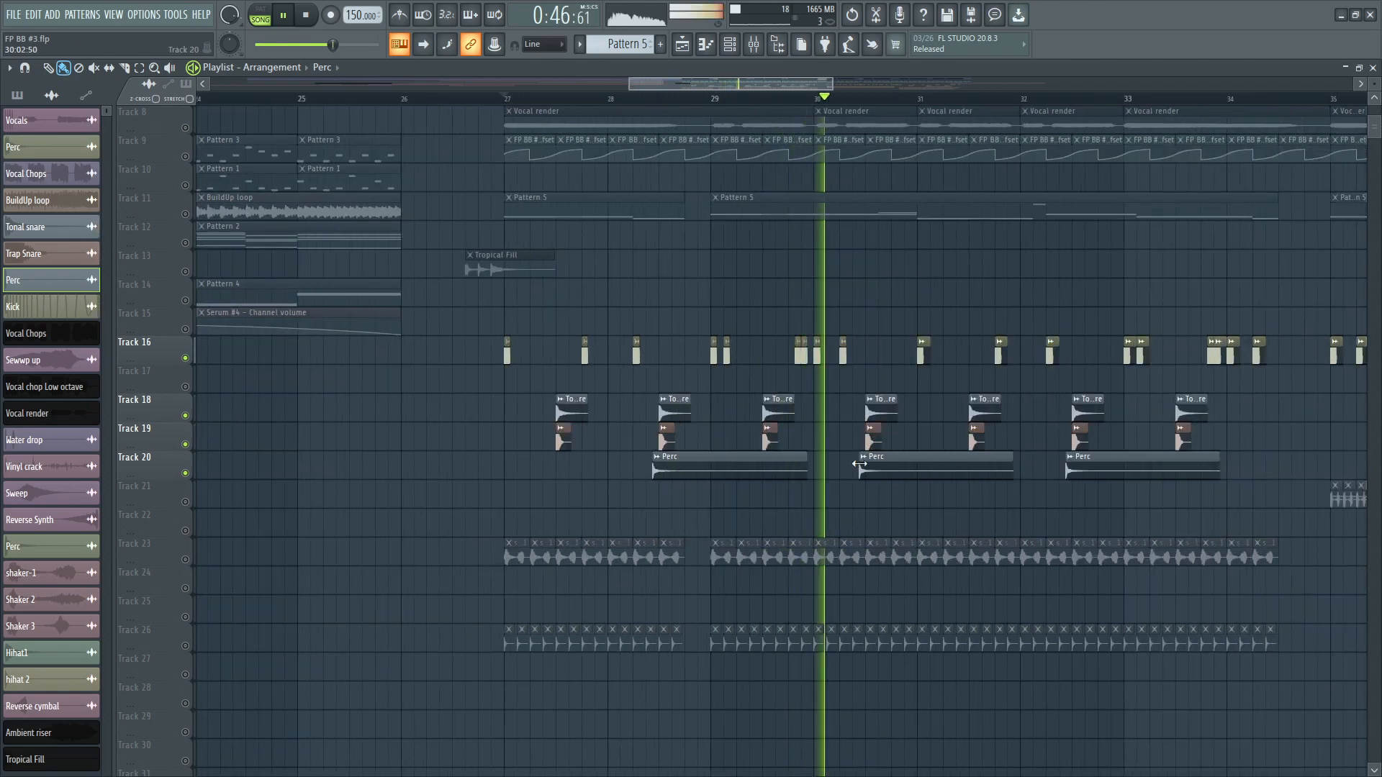
{"action": "key", "text": "space"}
{"action": "scroll", "coordinate": [641, 481], "scroll_direction": "down", "scroll_amount": 4}
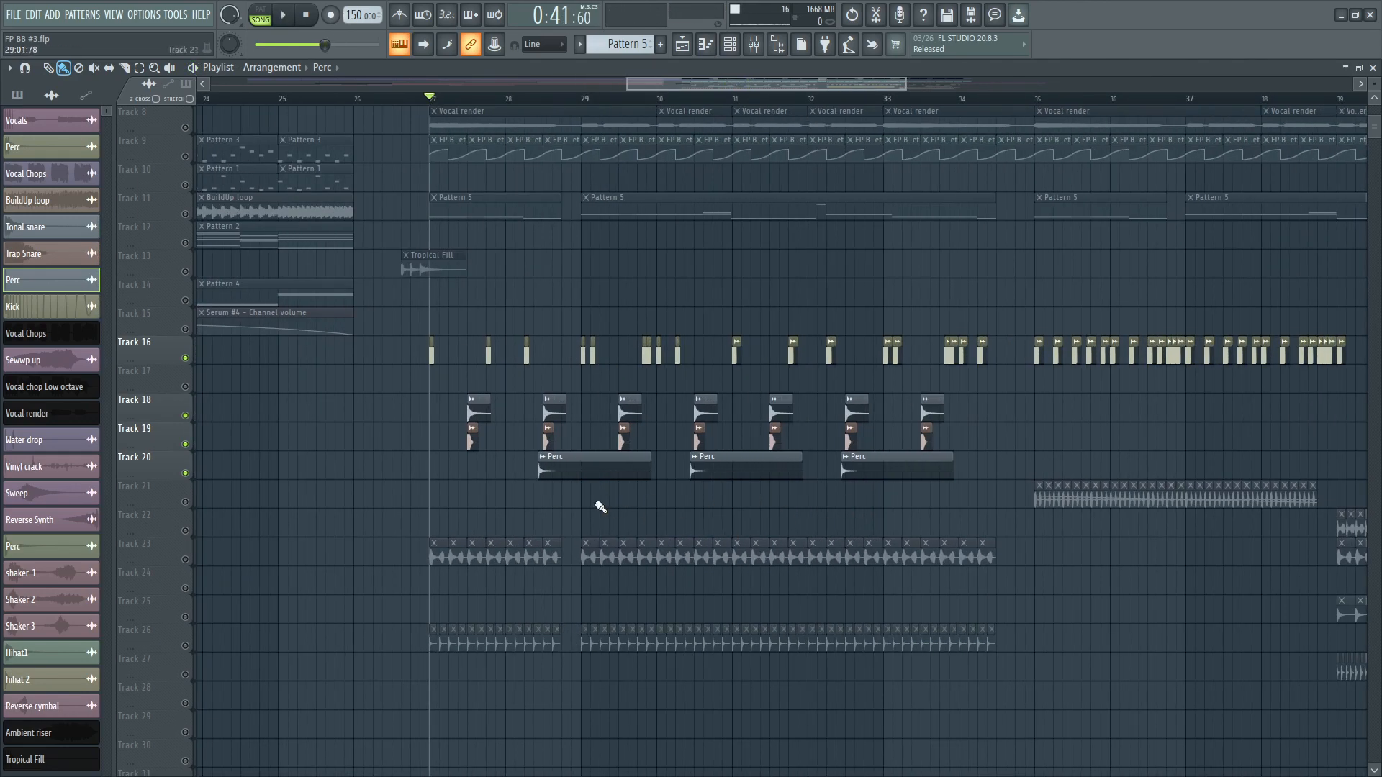
{"action": "scroll", "coordinate": [540, 518], "scroll_direction": "up", "scroll_amount": 2}
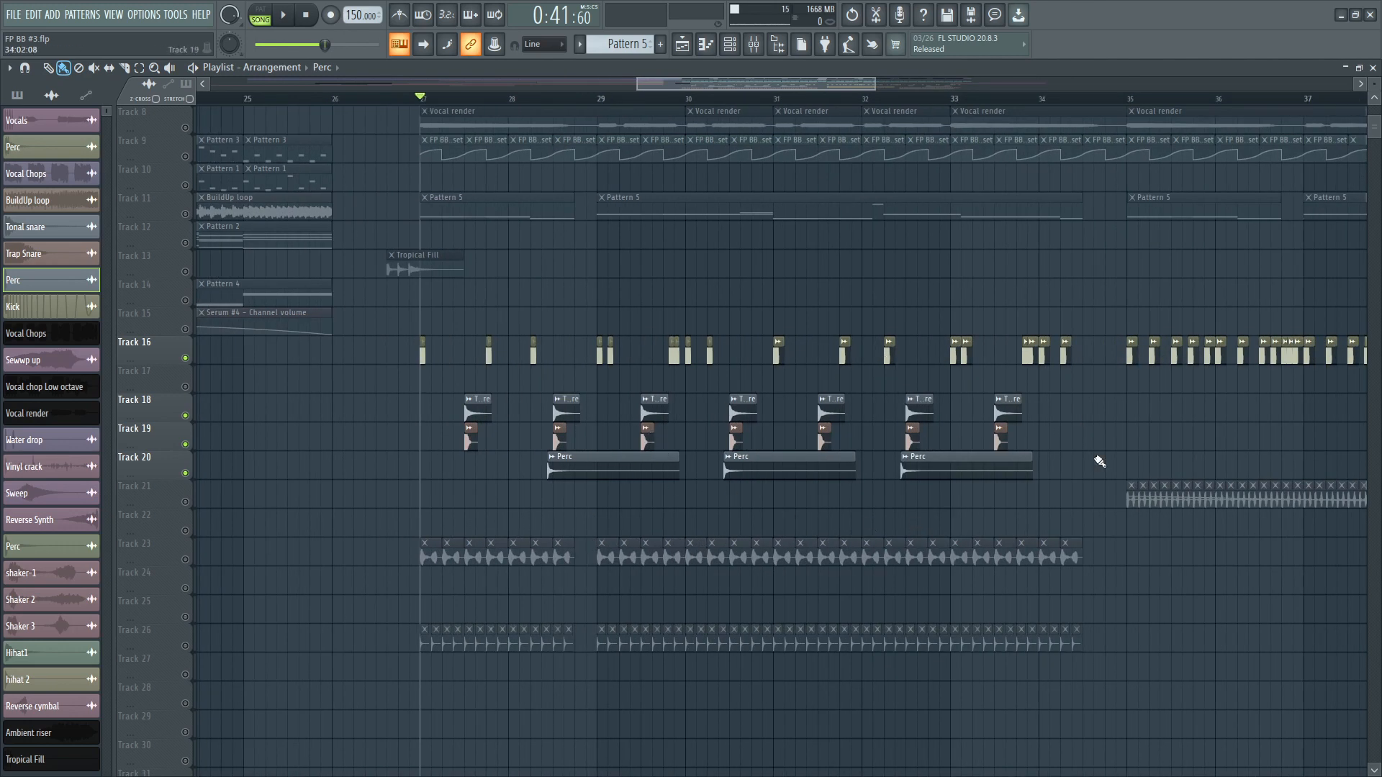
Solo the shaker clips on Track 23 and play them from bar 27.
{"action": "right_click", "coordinate": [185, 560]}
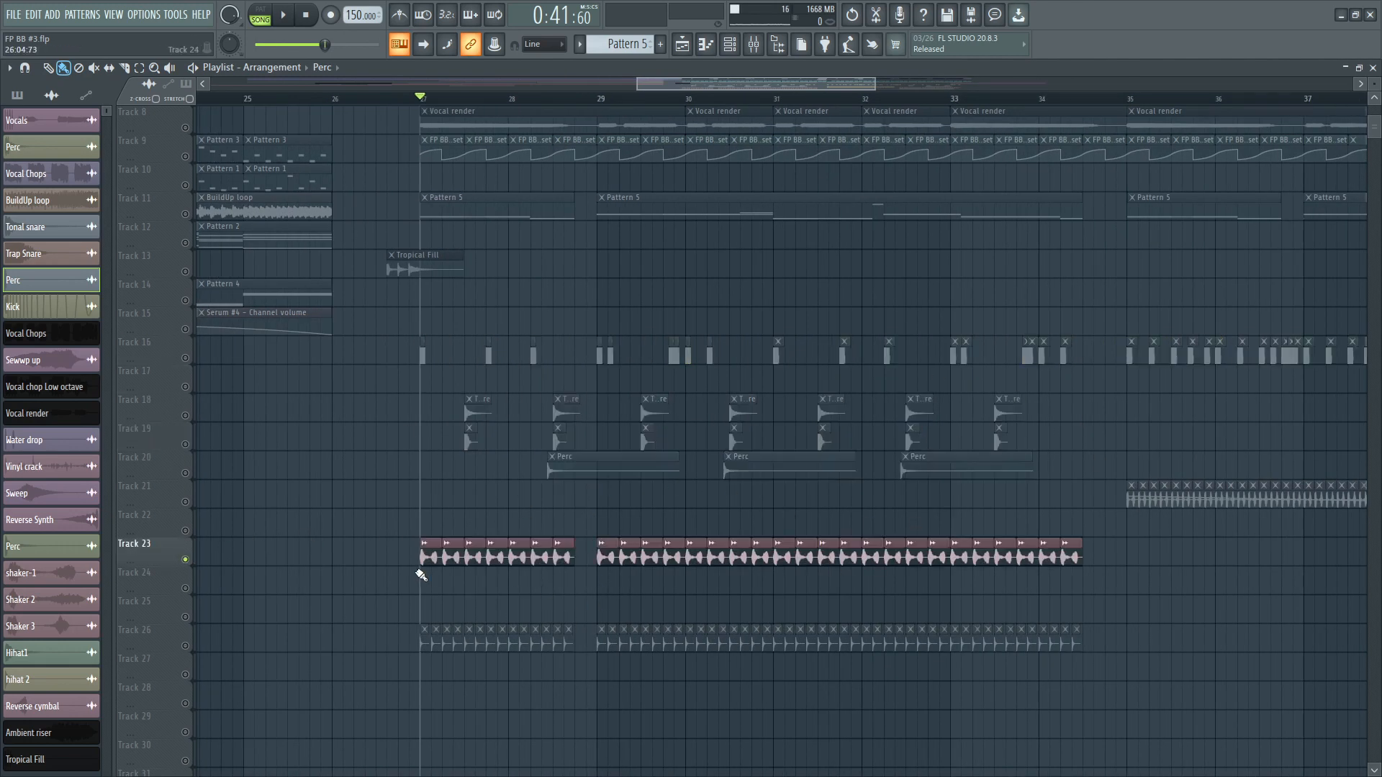
{"action": "key", "text": "space"}
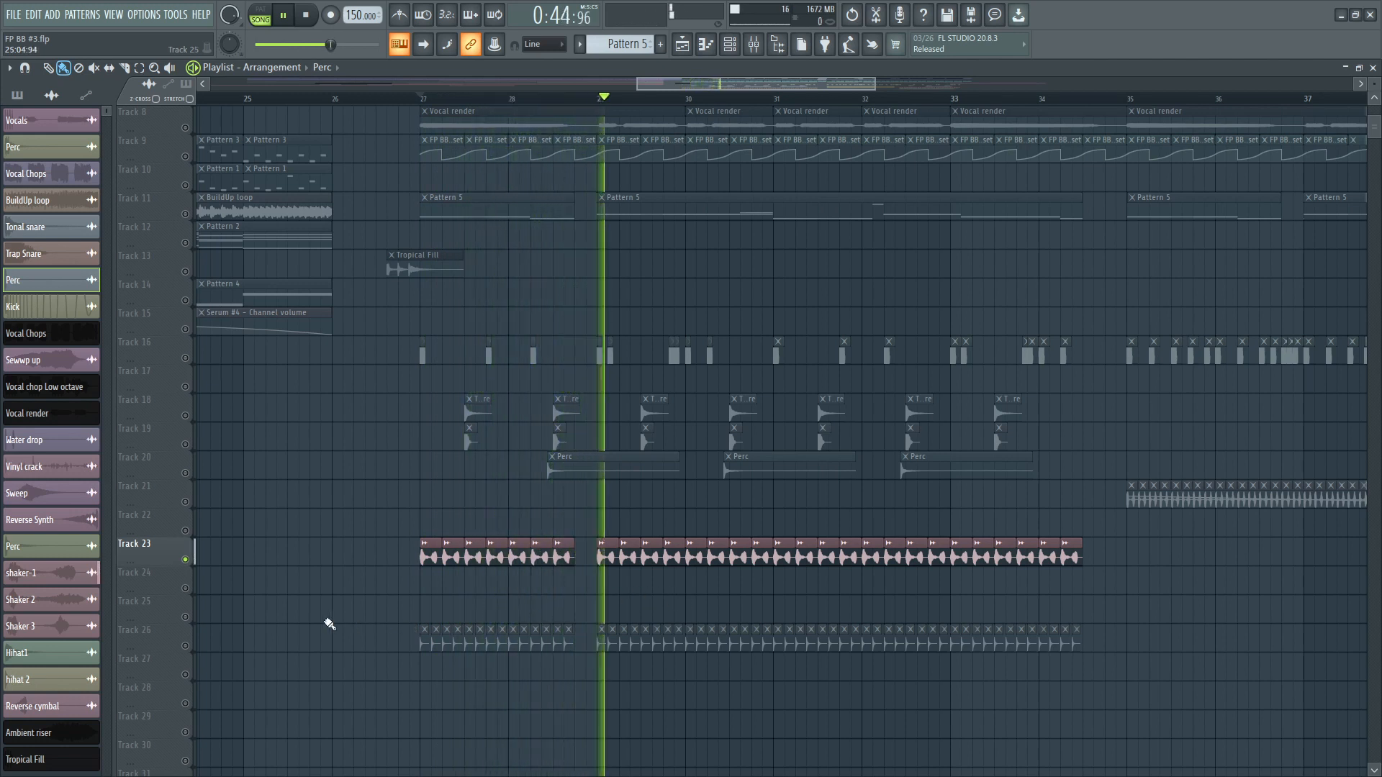
{"action": "key", "text": "space"}
Solo the hihat 2 clips on Track 26 and play them from bar 27.
{"action": "right_click", "coordinate": [184, 646]}
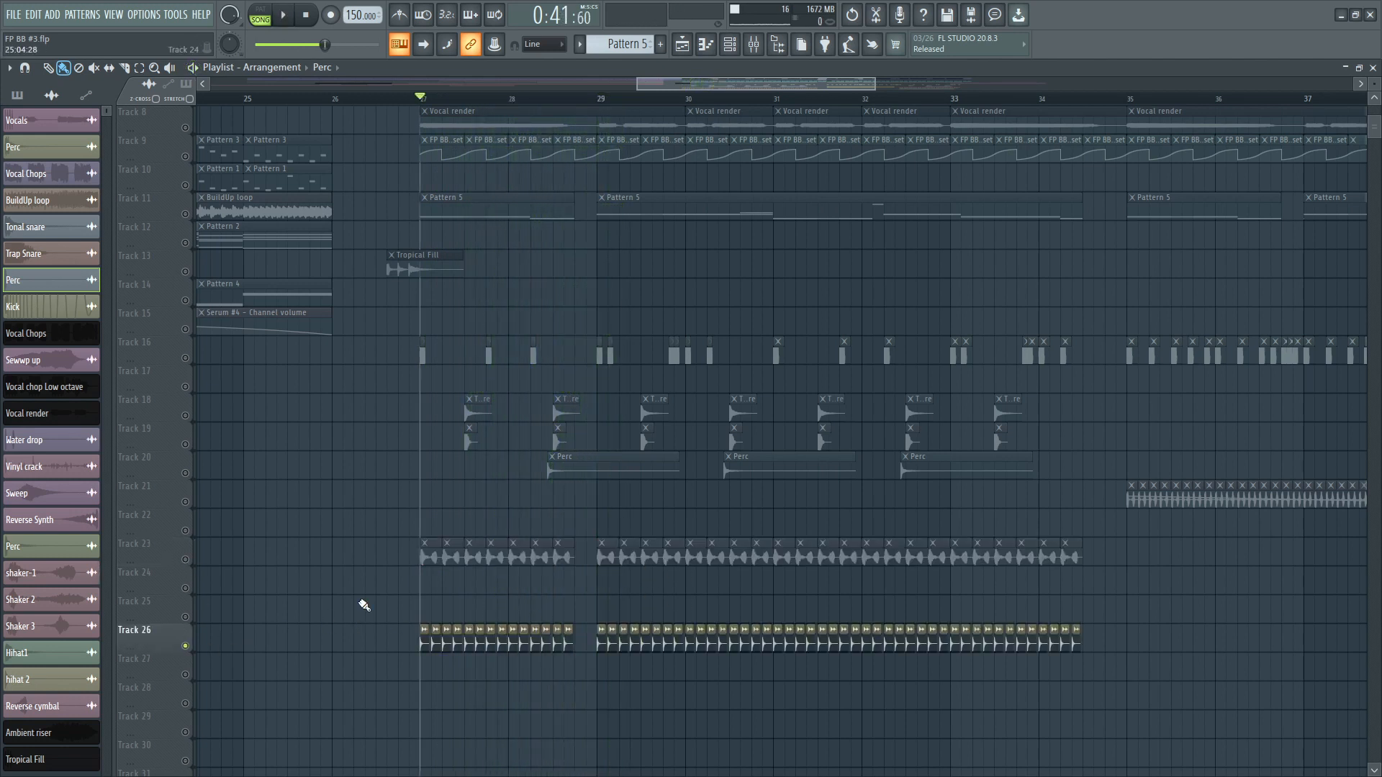
{"action": "scroll", "coordinate": [513, 619], "scroll_direction": "down", "scroll_amount": 3}
{"action": "key", "text": "space"}
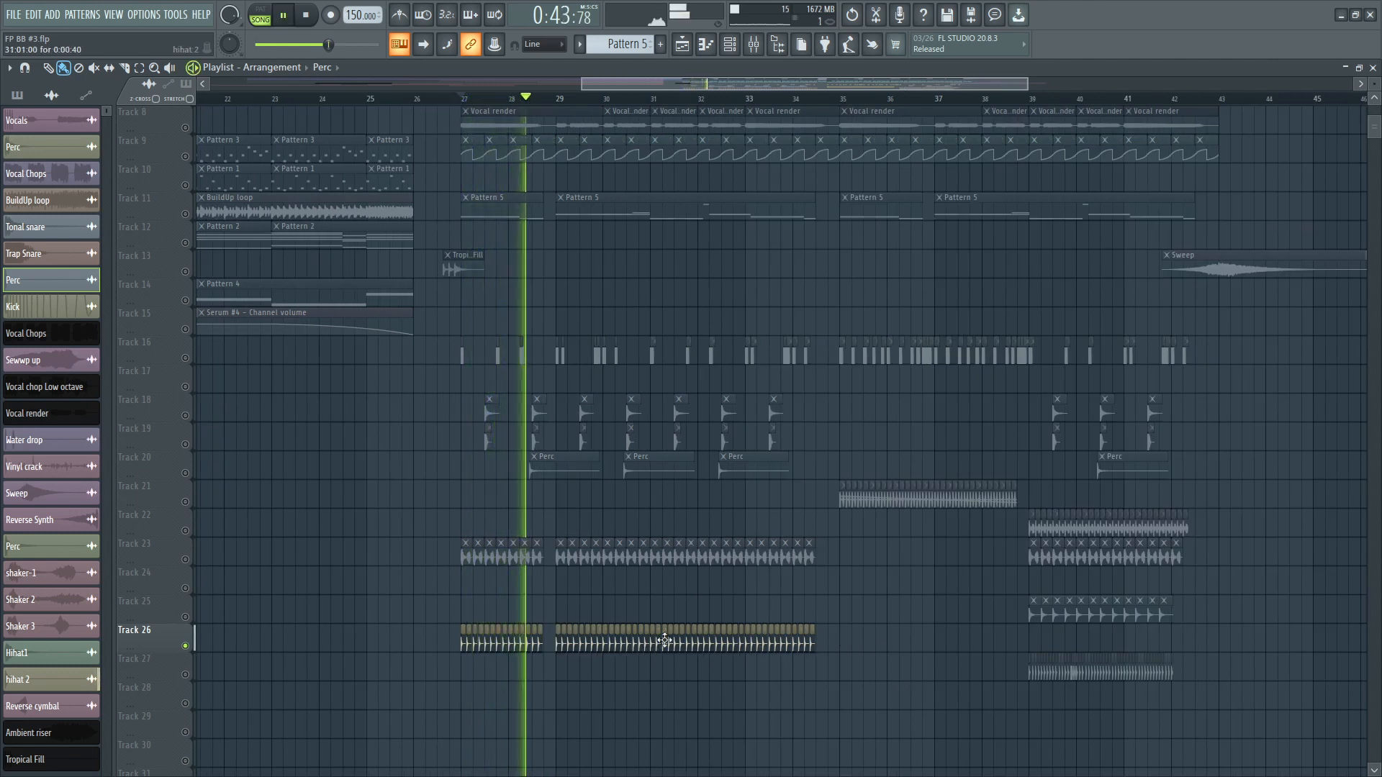
{"action": "key", "text": "space"}
{"action": "scroll", "coordinate": [754, 596], "scroll_direction": "up", "scroll_amount": 1}
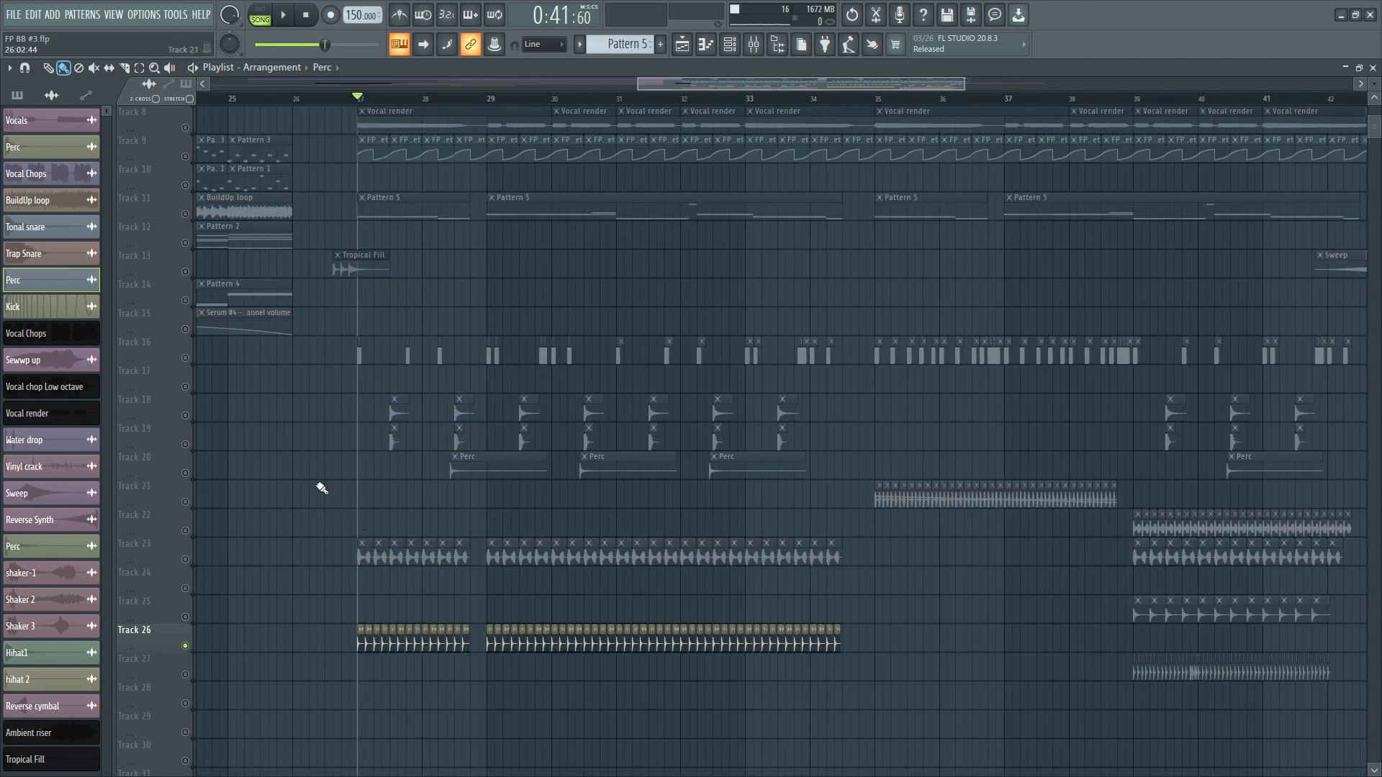
Enable Tracks 16, 18, 19, 20, 23 and 26 together and play the combined drums from bar 27.
{"action": "right_click", "coordinate": [189, 359]}
{"action": "left_click", "coordinate": [188, 417]}
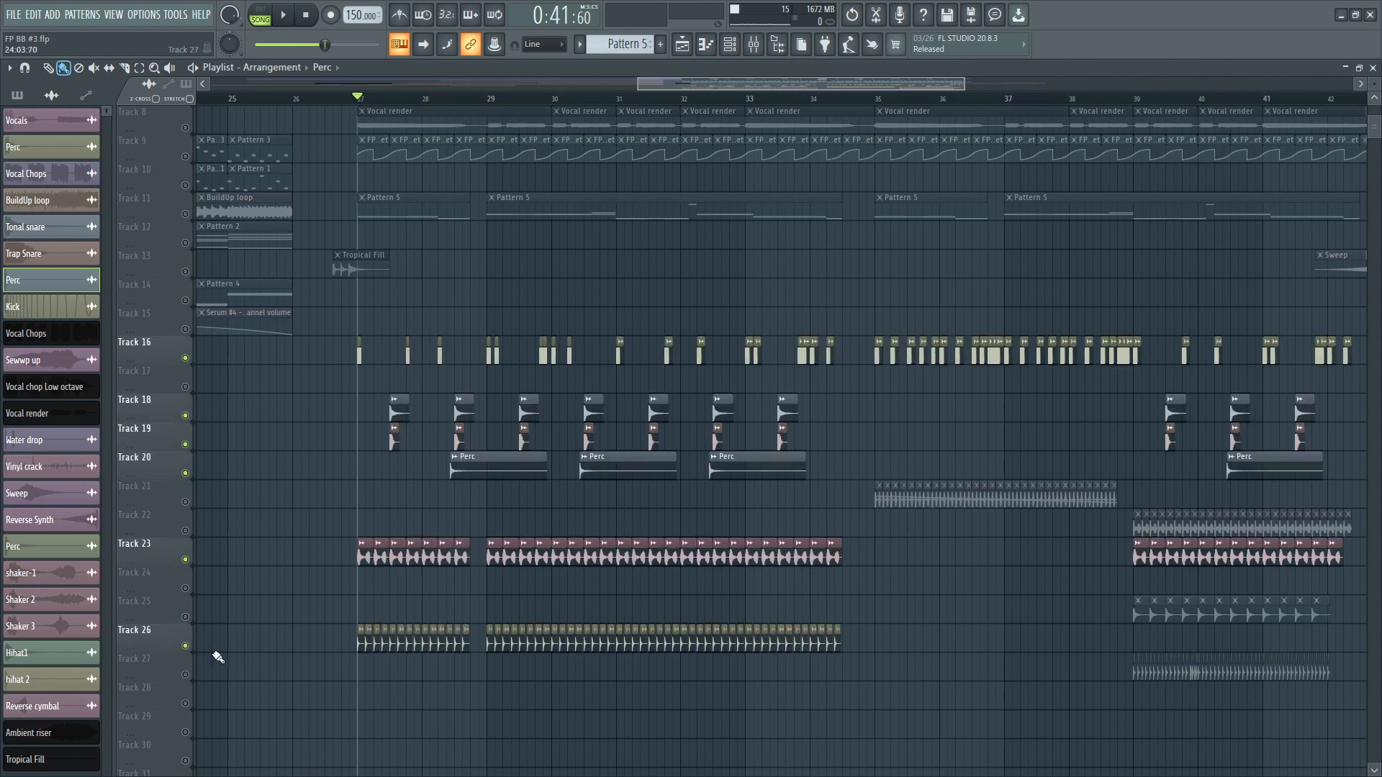
{"action": "key", "text": "space"}
{"action": "scroll", "coordinate": [792, 632], "scroll_direction": "down", "scroll_amount": 1}
{"action": "scroll", "coordinate": [796, 637], "scroll_direction": "up", "scroll_amount": 1}
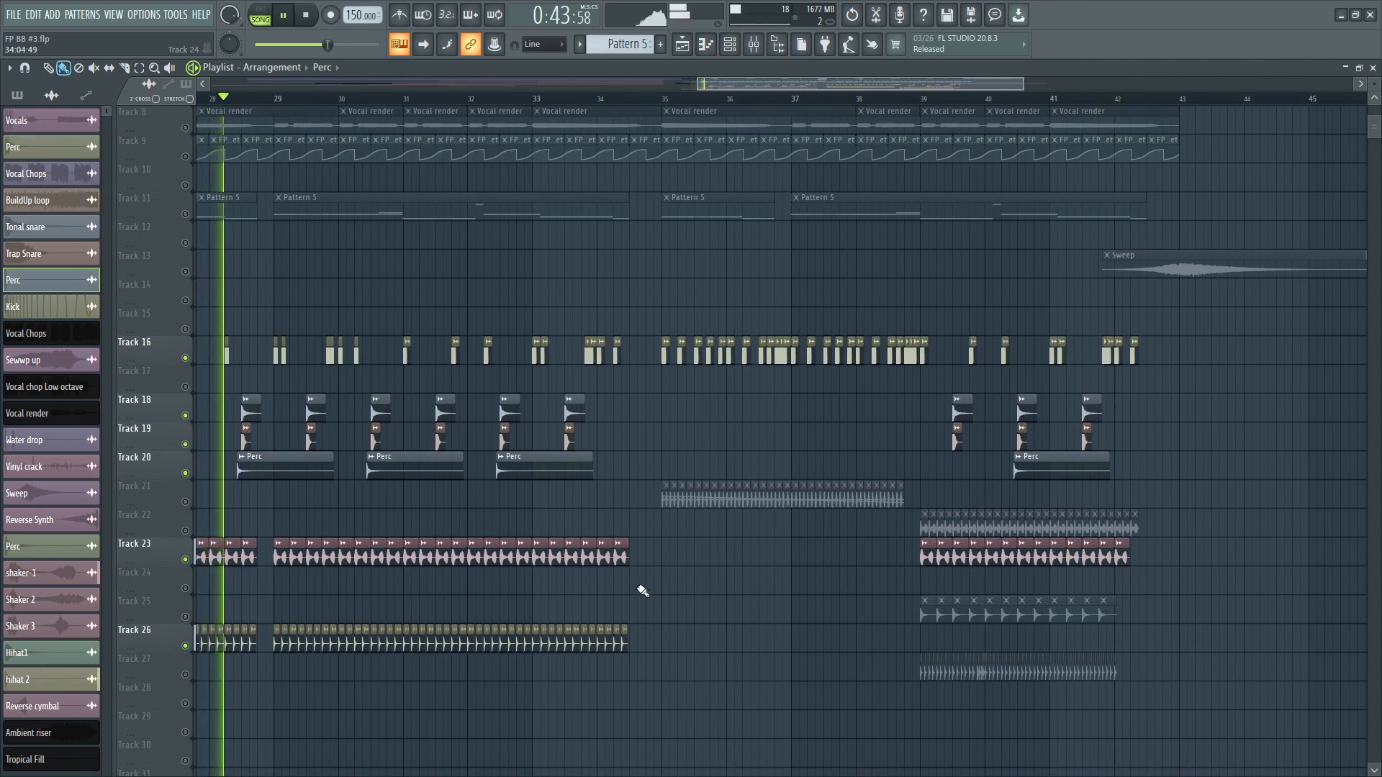
Unmute Tracks 21, 22, 24, 25 and 27 to add the remaining shakers and hi-hats, and stop playback.
{"action": "left_click", "coordinate": [185, 502]}
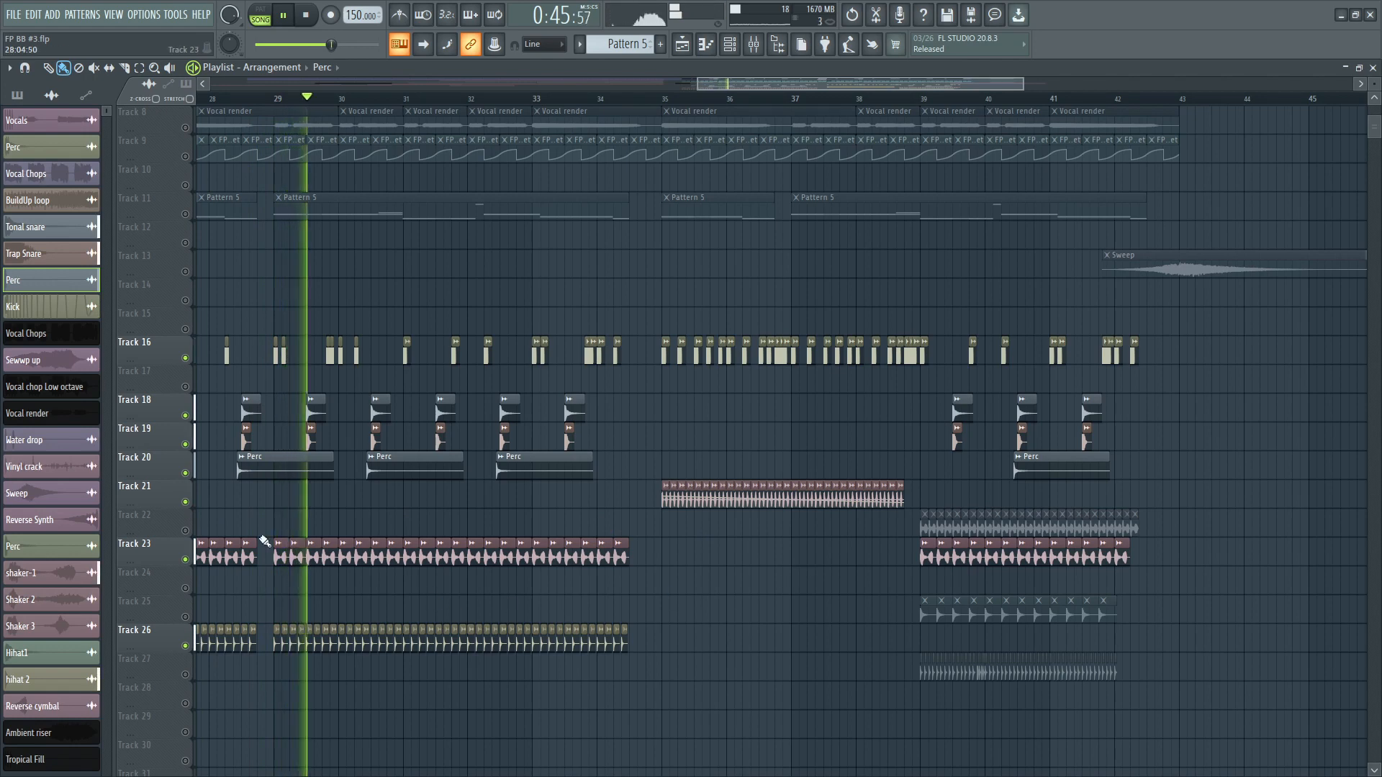
{"action": "left_click", "coordinate": [185, 530]}
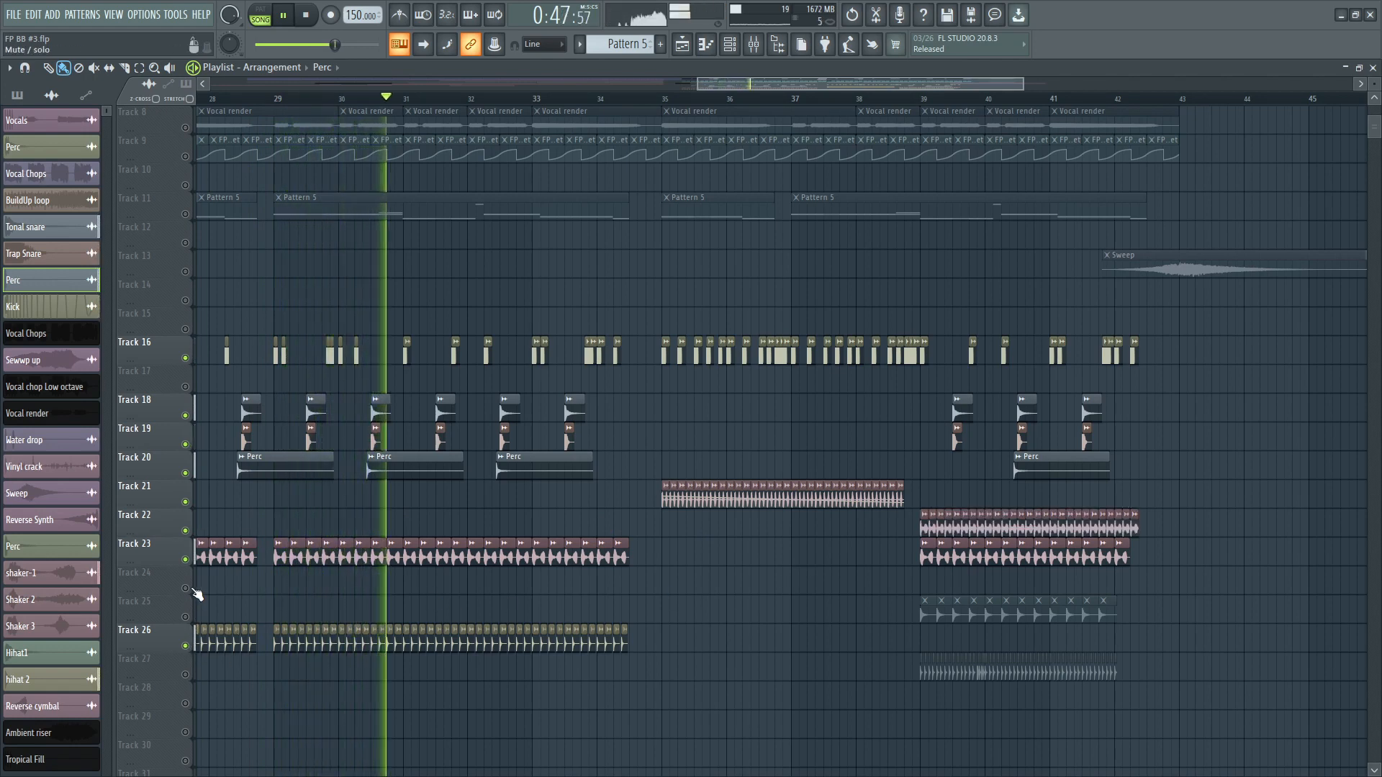
{"action": "left_click", "coordinate": [185, 616]}
{"action": "left_click", "coordinate": [185, 674]}
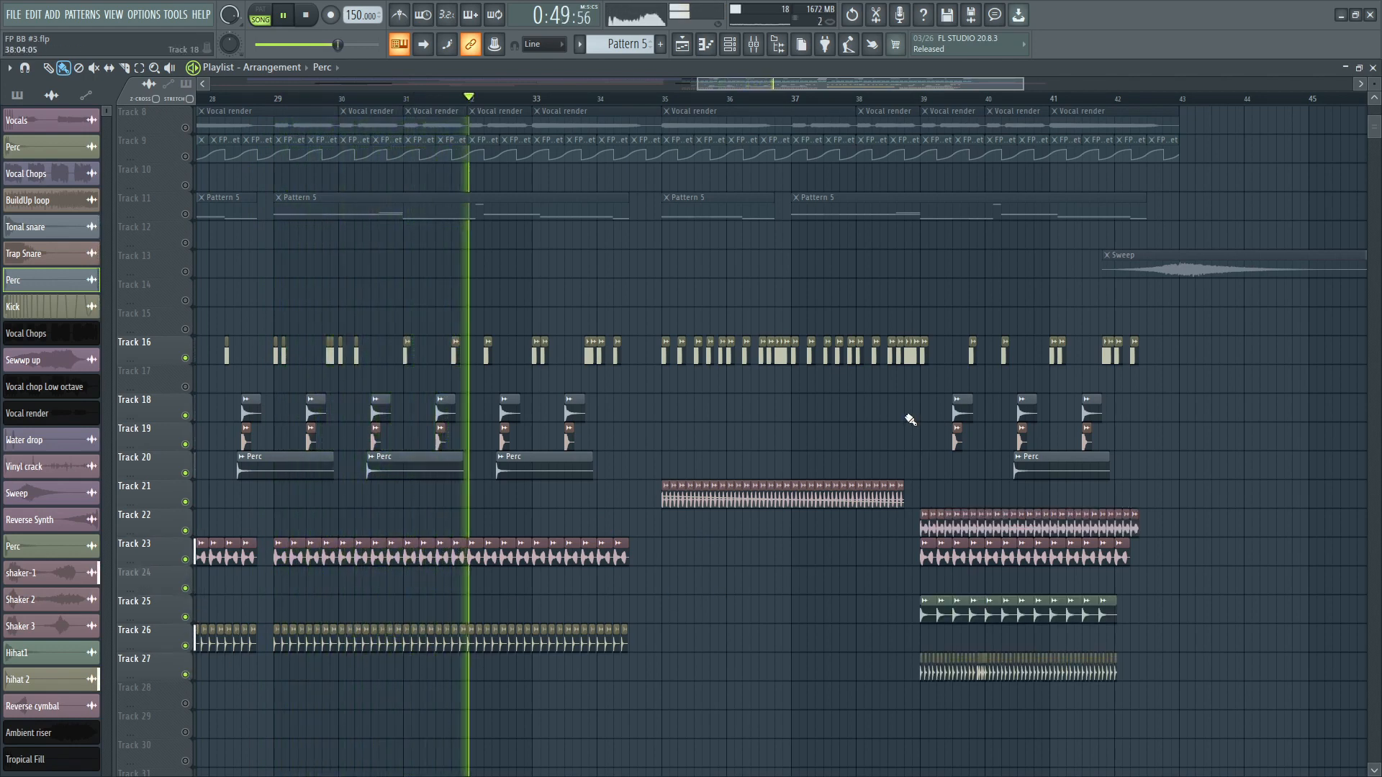
{"action": "key", "text": "space"}
Play the kick and Shaker 3 section from bar 35 with all drum tracks enabled.
{"action": "scroll", "coordinate": [668, 109], "scroll_direction": "up", "scroll_amount": 3}
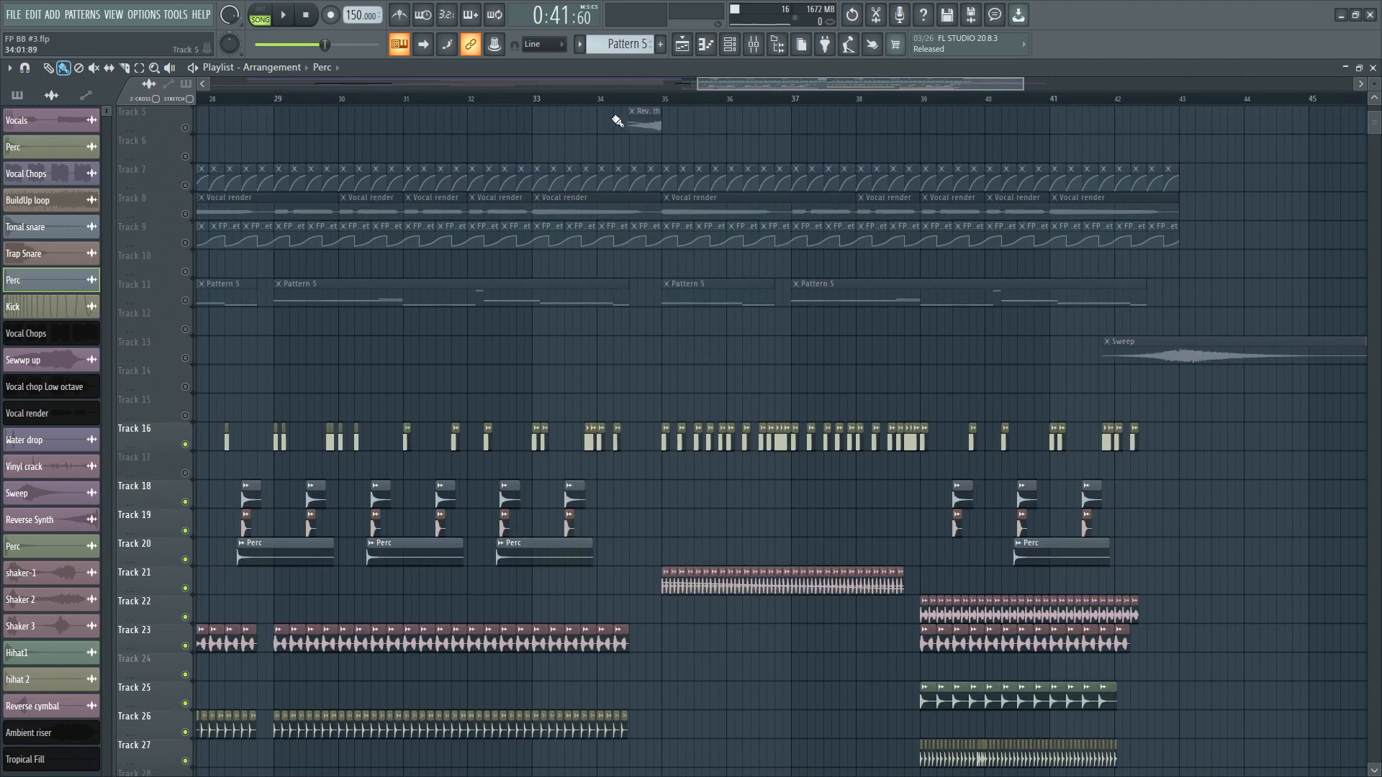
{"action": "scroll", "coordinate": [680, 204], "scroll_direction": "up", "scroll_amount": 2}
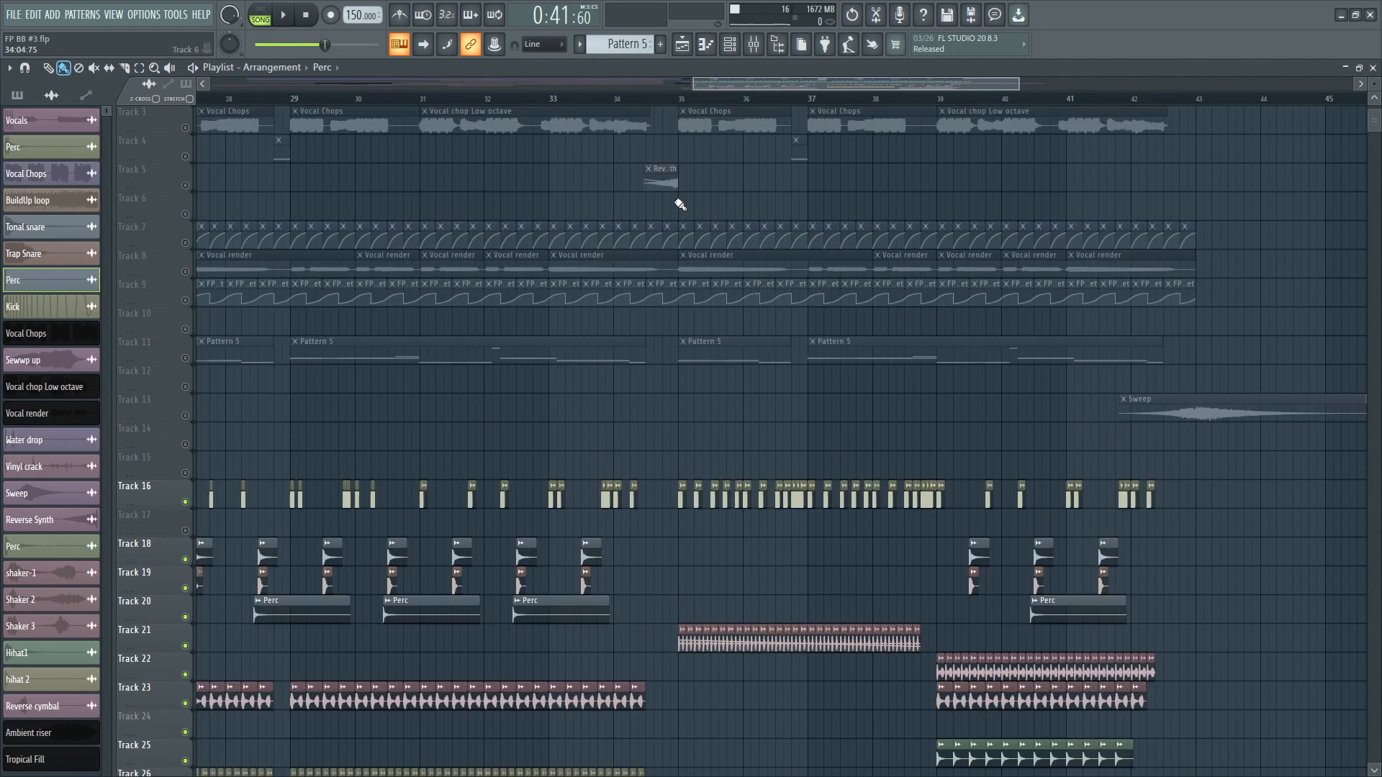
{"action": "left_click", "coordinate": [679, 106]}
{"action": "scroll", "coordinate": [802, 376], "scroll_direction": "down", "scroll_amount": 5}
{"action": "scroll", "coordinate": [813, 529], "scroll_direction": "up", "scroll_amount": 2, "text": "ctrl"}
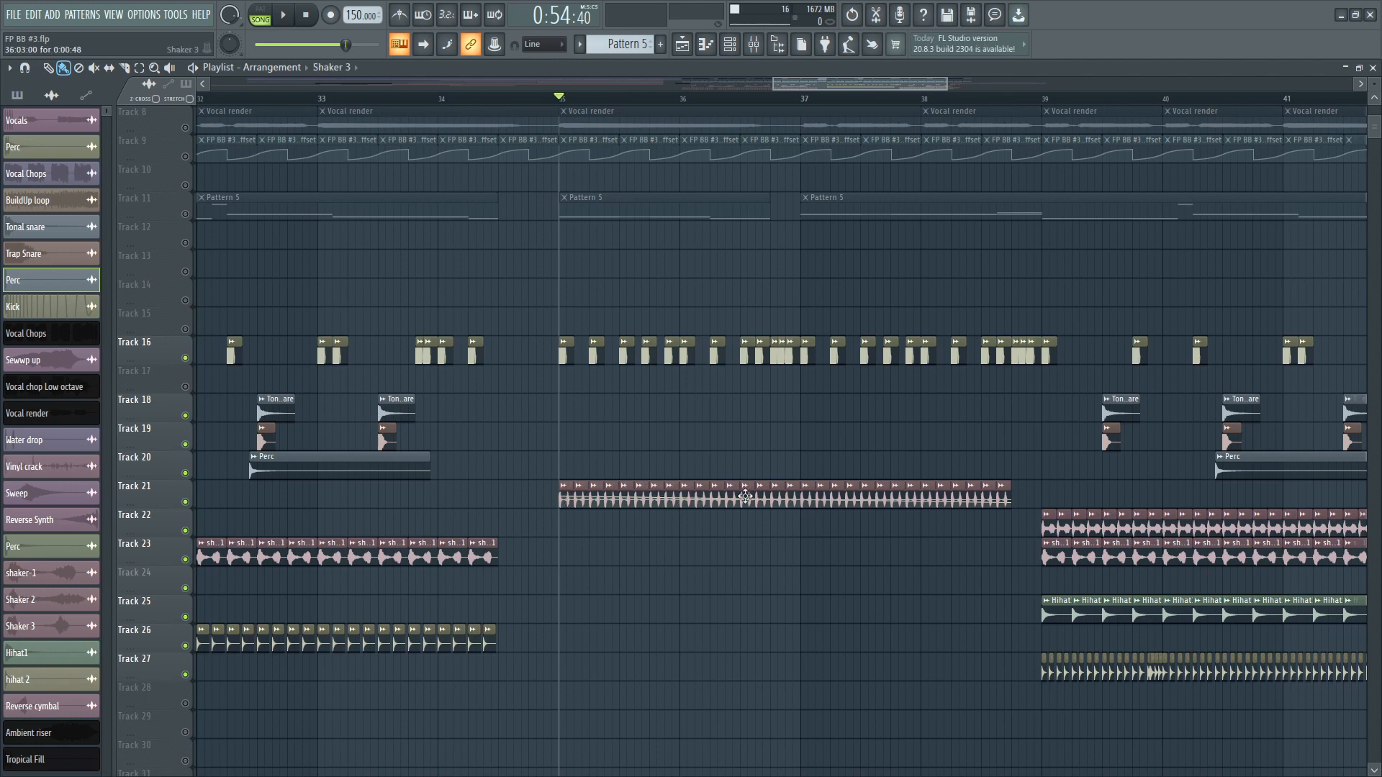
{"action": "key", "text": "space"}
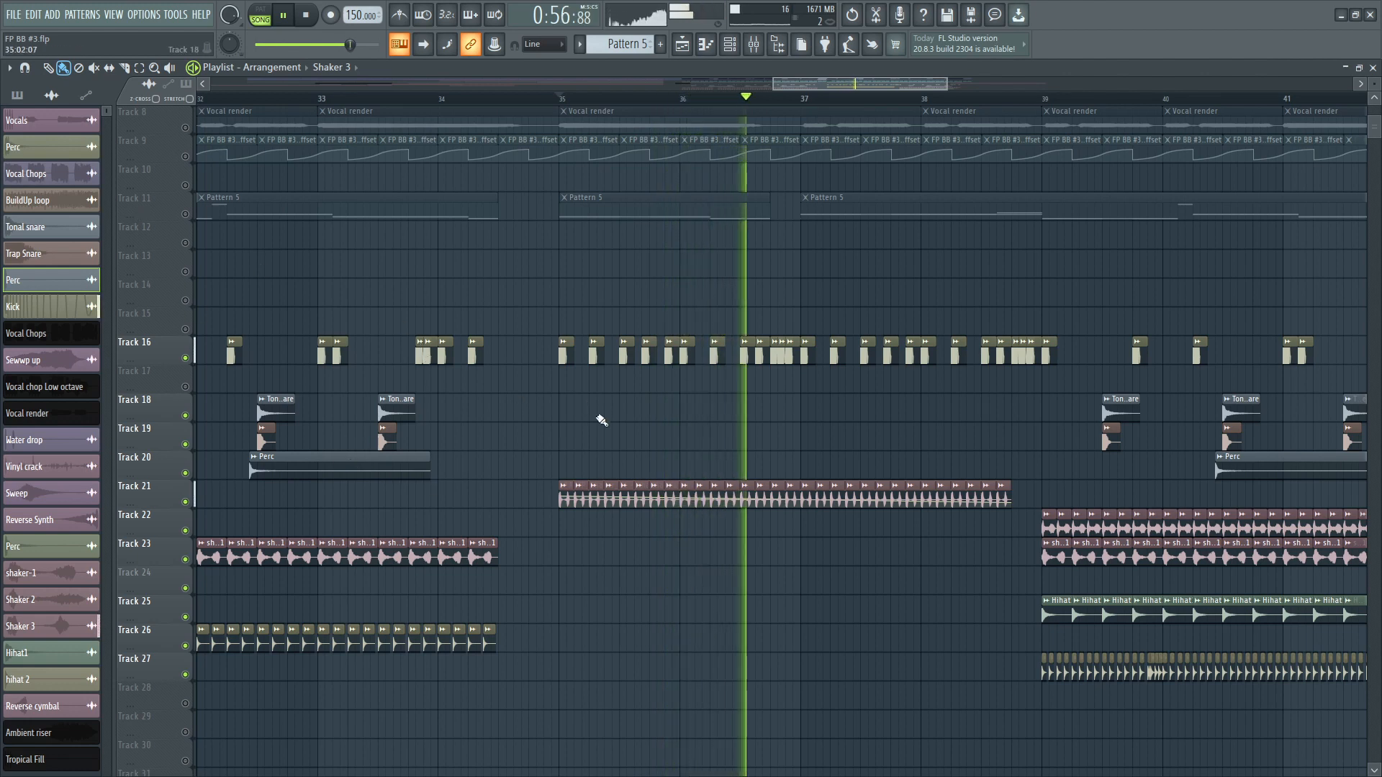
{"action": "scroll", "coordinate": [625, 449], "scroll_direction": "down", "scroll_amount": 3}
{"action": "scroll", "coordinate": [929, 462], "scroll_direction": "up", "scroll_amount": 3}
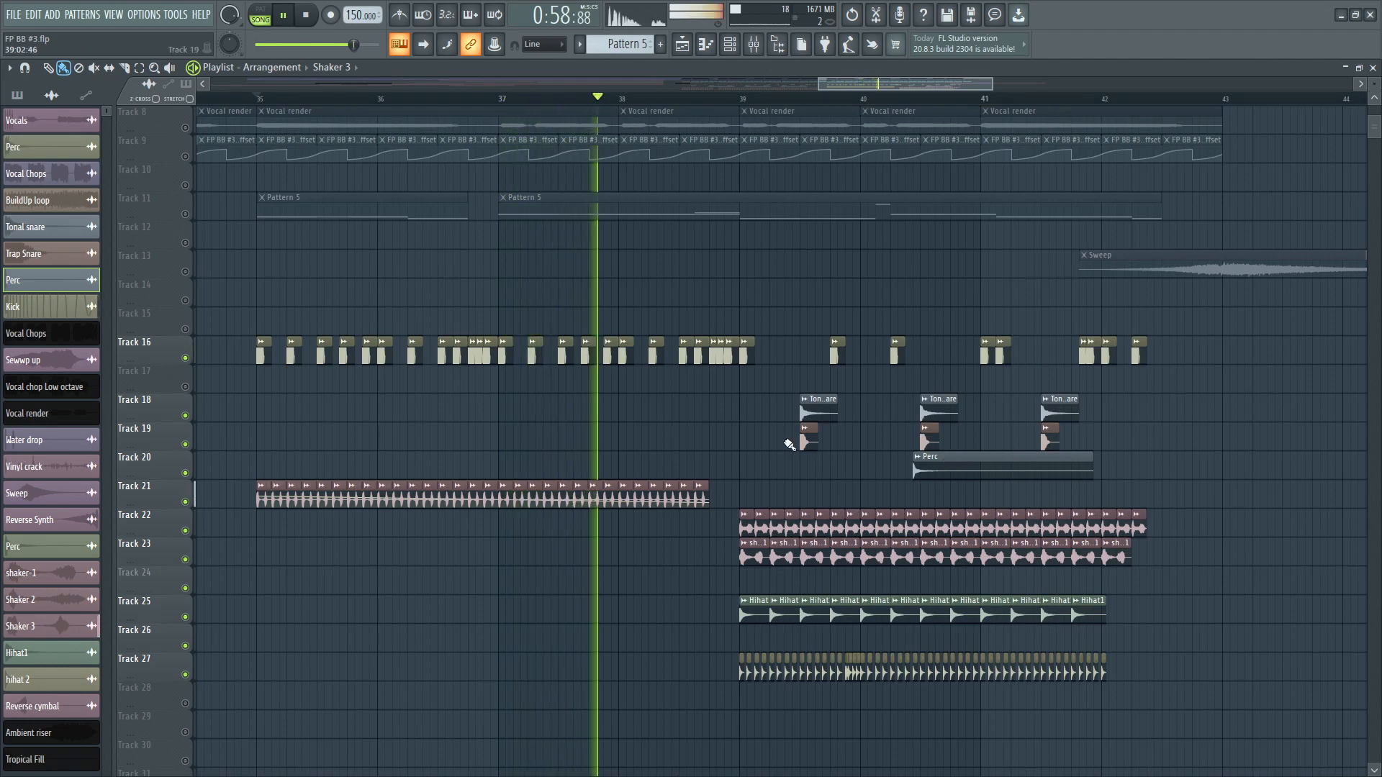
{"action": "key", "text": "space"}
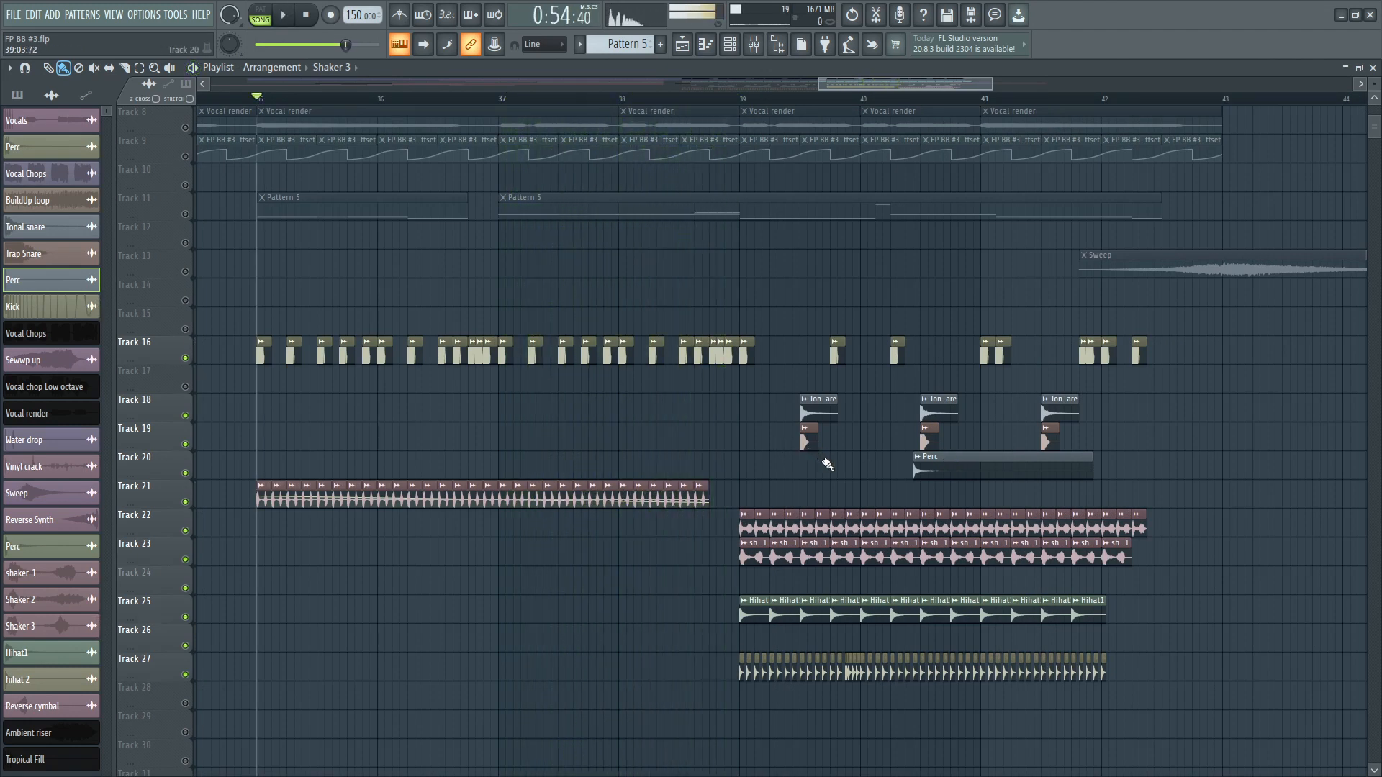
Set the playhead to bar 39 and examine the sample settings of Hihat1 on Track 25 and hihat 2 on Track 27.
{"action": "left_click", "coordinate": [741, 97]}
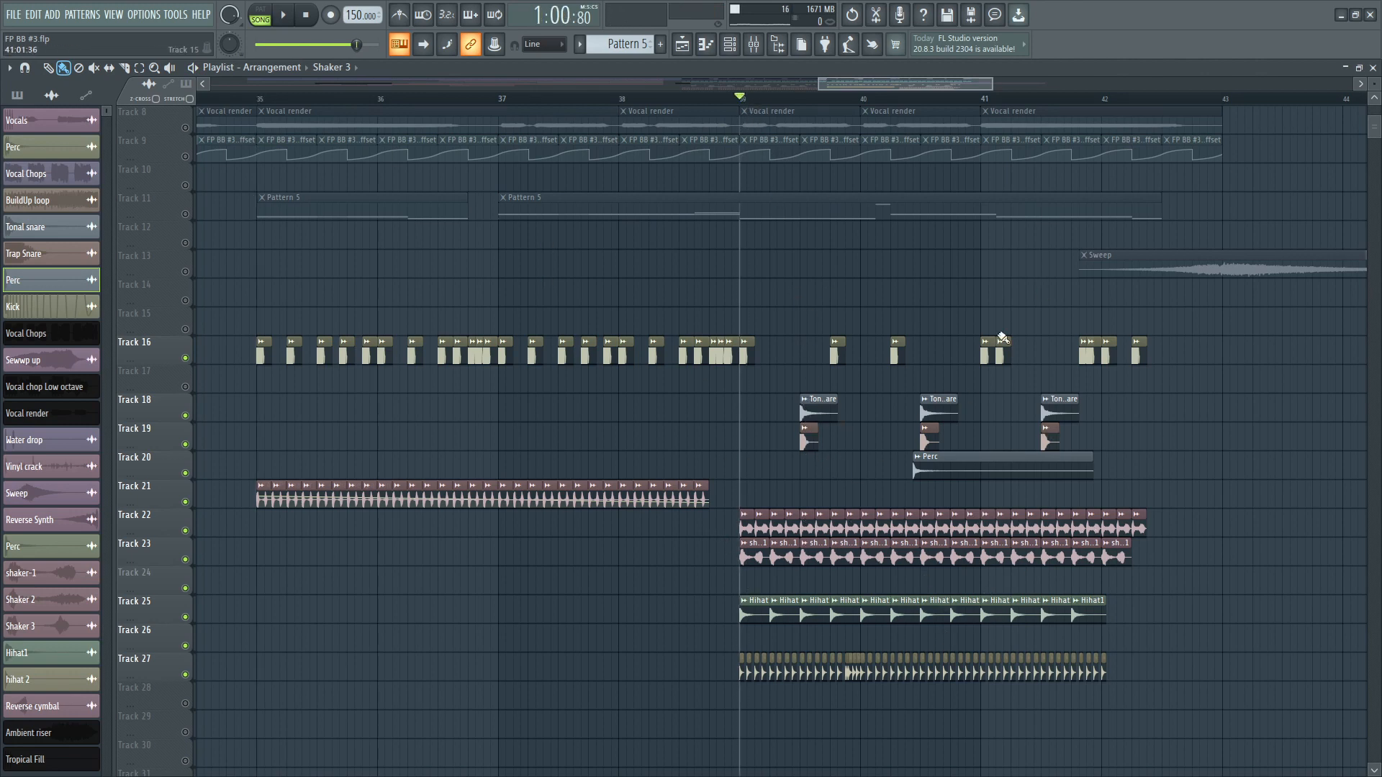
{"action": "scroll", "coordinate": [739, 455], "scroll_direction": "down", "scroll_amount": 2, "text": "ctrl"}
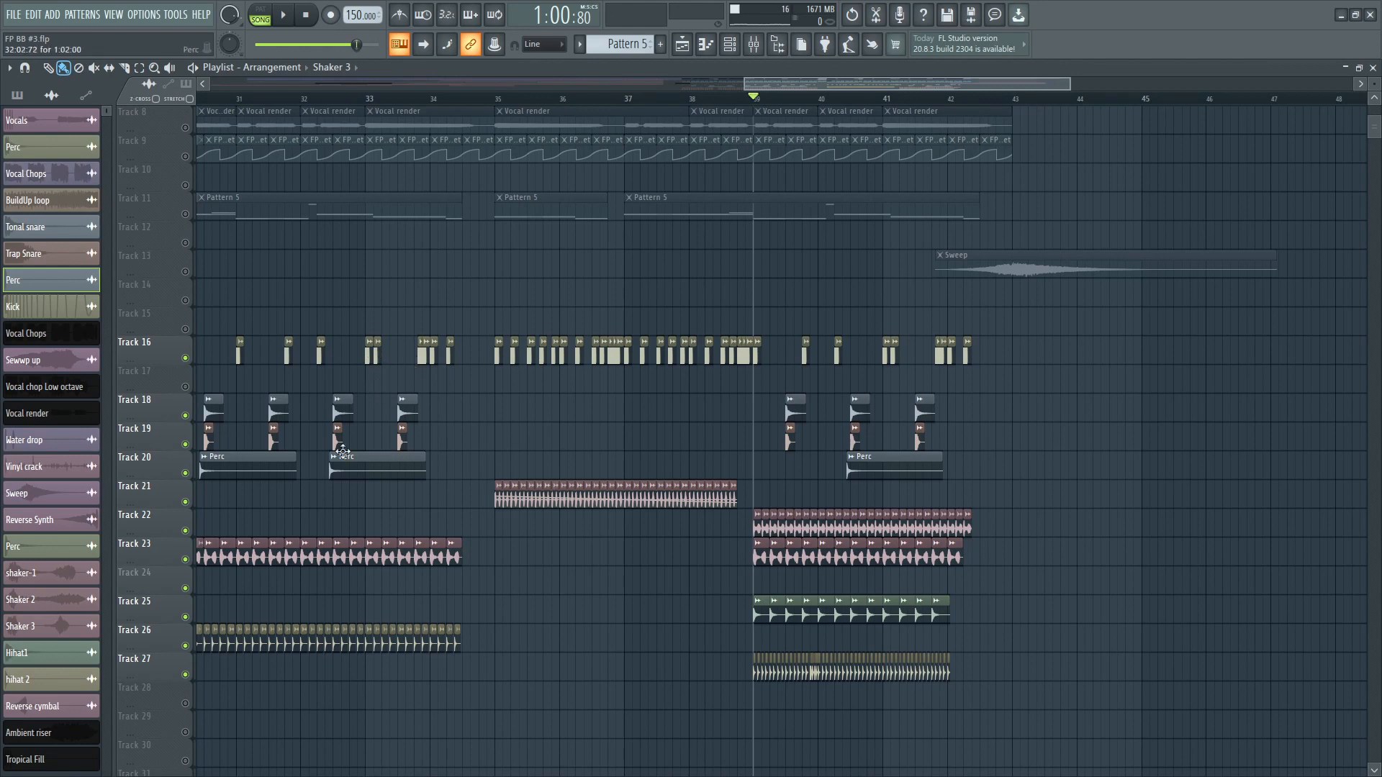
{"action": "scroll", "coordinate": [974, 525], "scroll_direction": "up", "scroll_amount": 3, "text": "ctrl"}
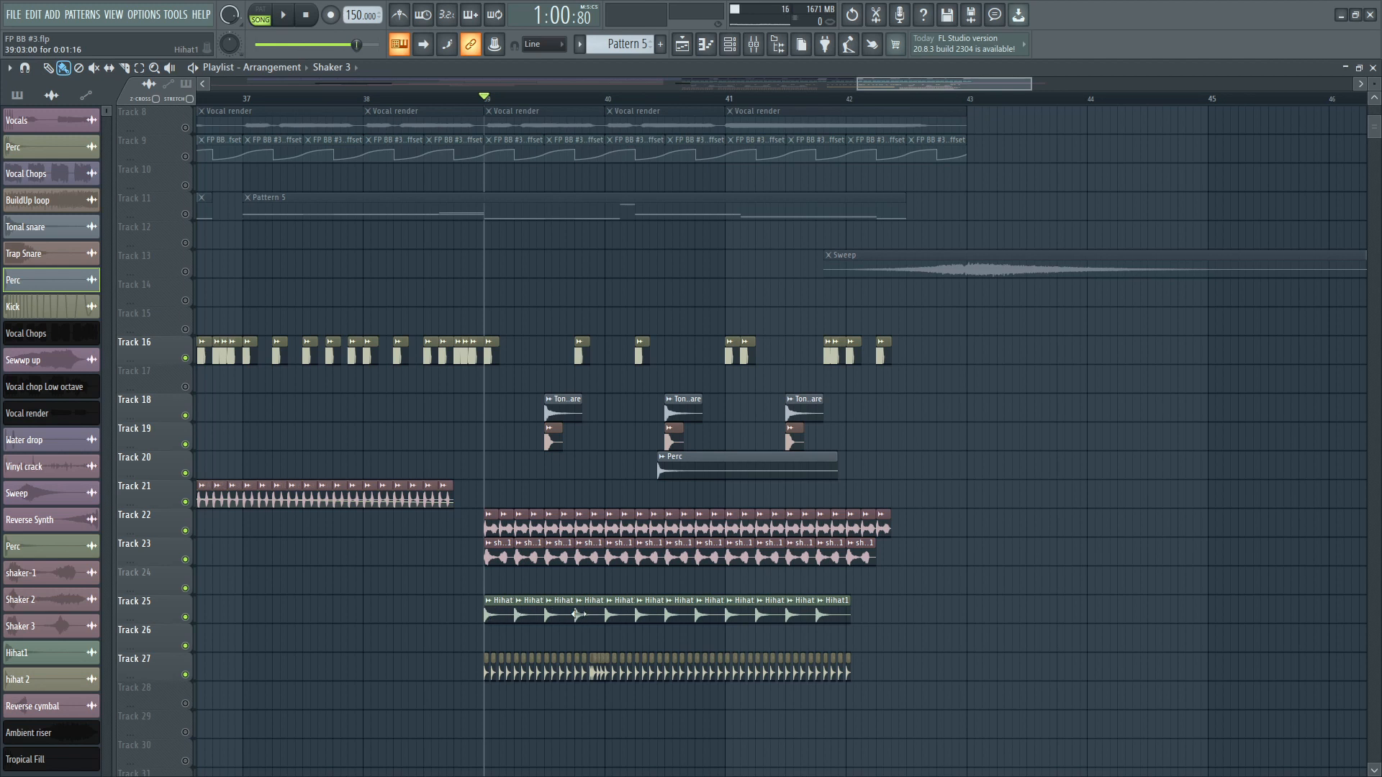
{"action": "double_click", "coordinate": [528, 617]}
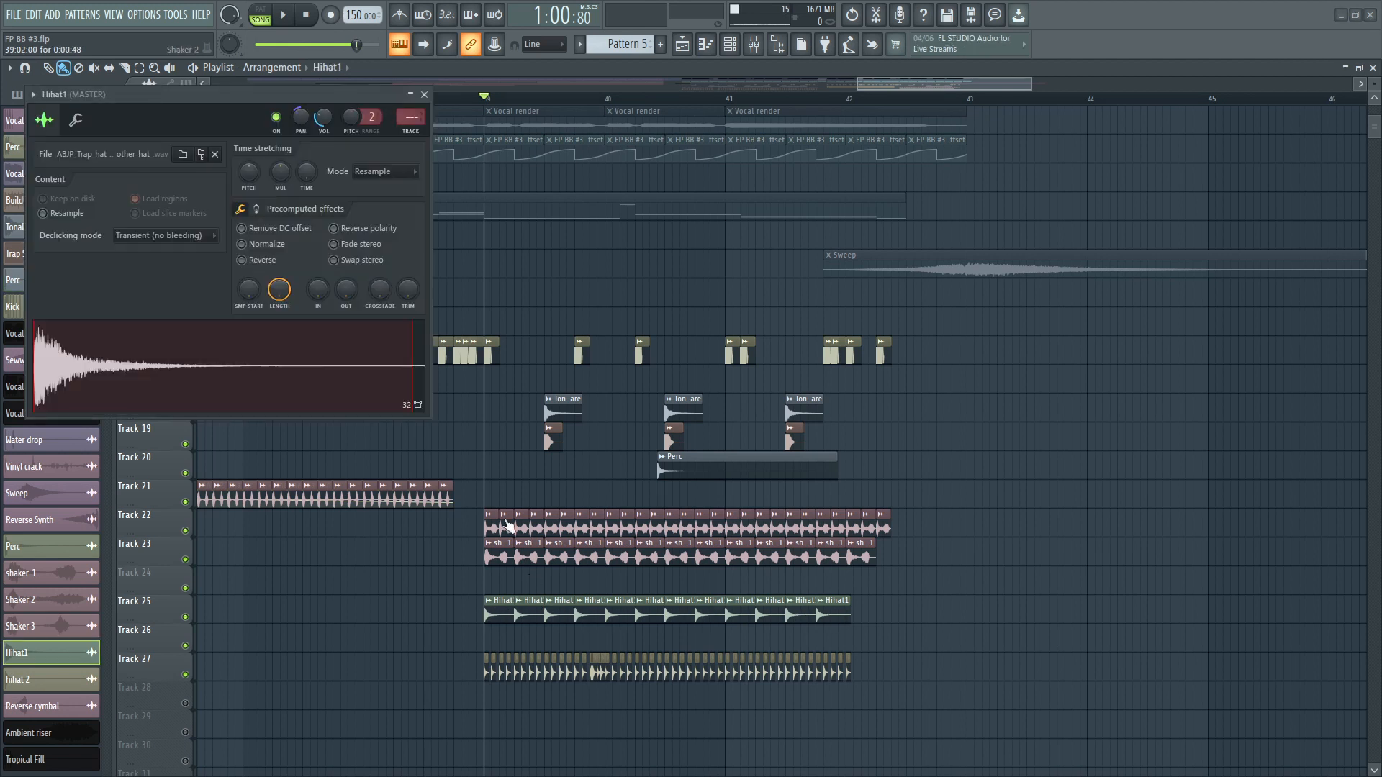
{"action": "left_click", "coordinate": [419, 108]}
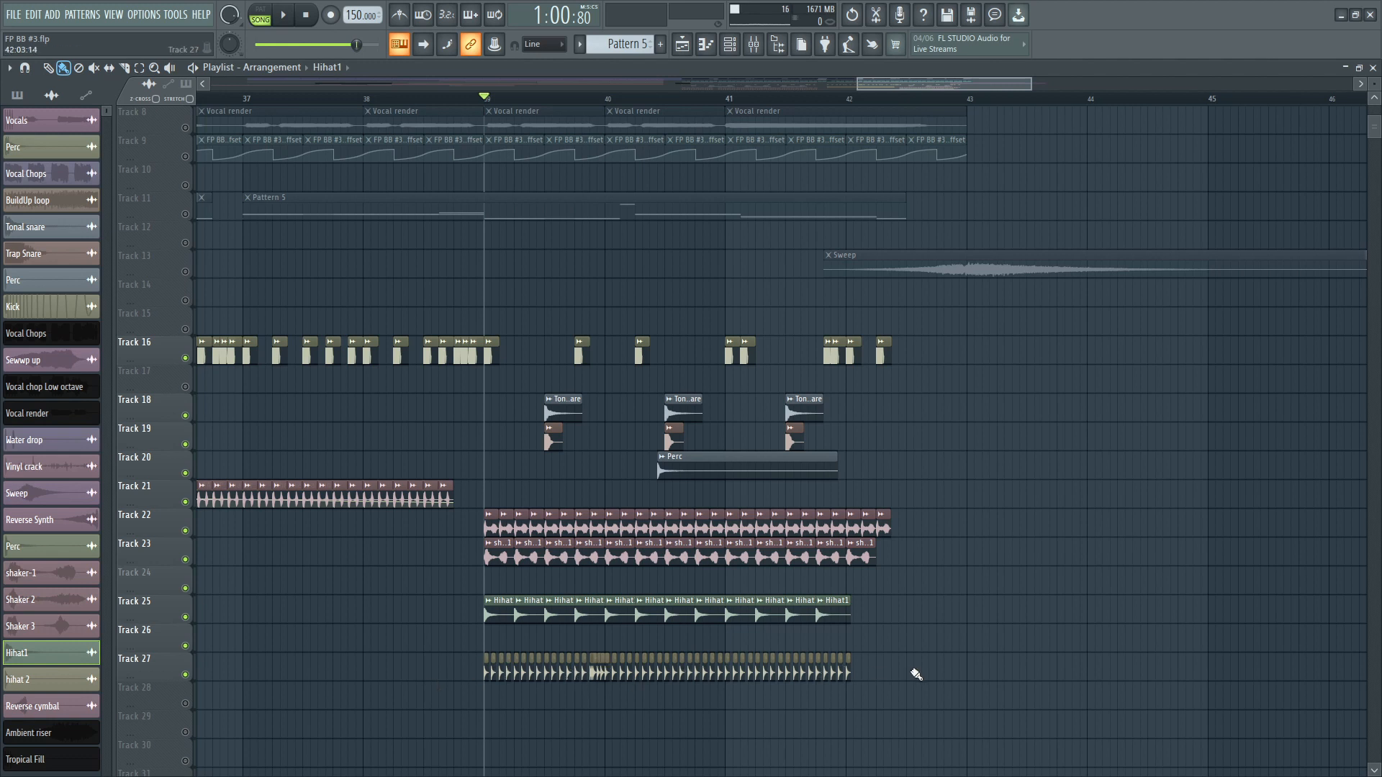
{"action": "double_click", "coordinate": [589, 665]}
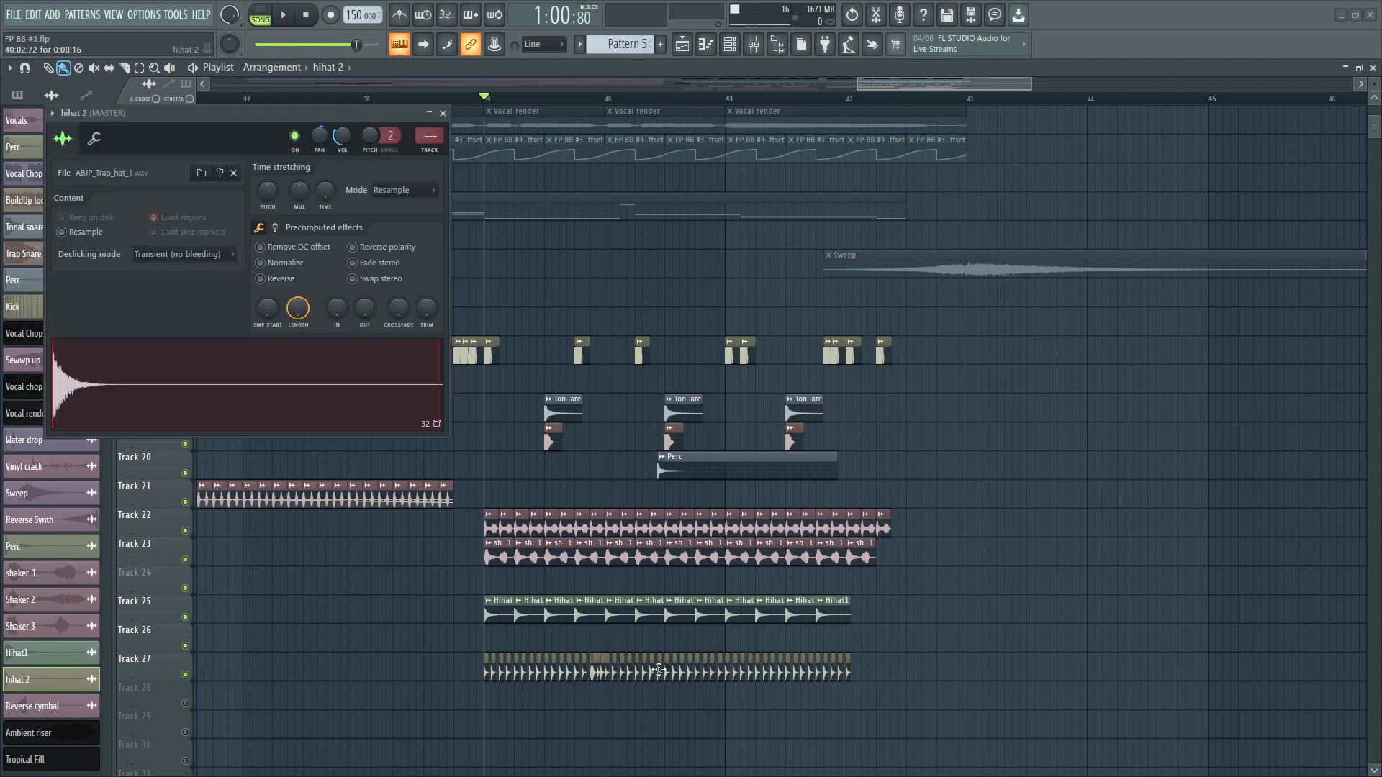
Close the hihat 2 sample settings, enable all the tracks and play the full drop from bar 39.
{"action": "left_click", "coordinate": [443, 113]}
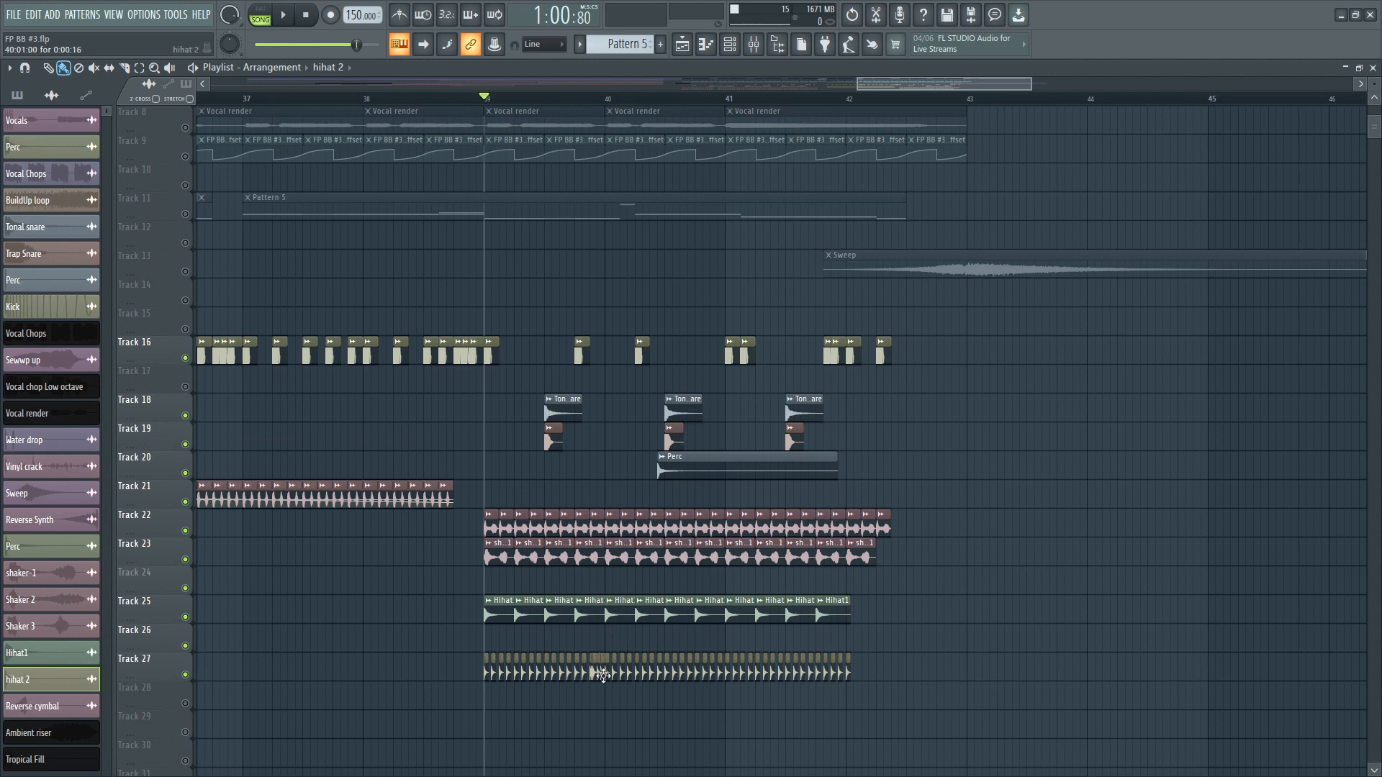
{"action": "scroll", "coordinate": [633, 659], "scroll_direction": "right", "scroll_amount": 2}
{"action": "scroll", "coordinate": [702, 652], "scroll_direction": "up", "scroll_amount": 3}
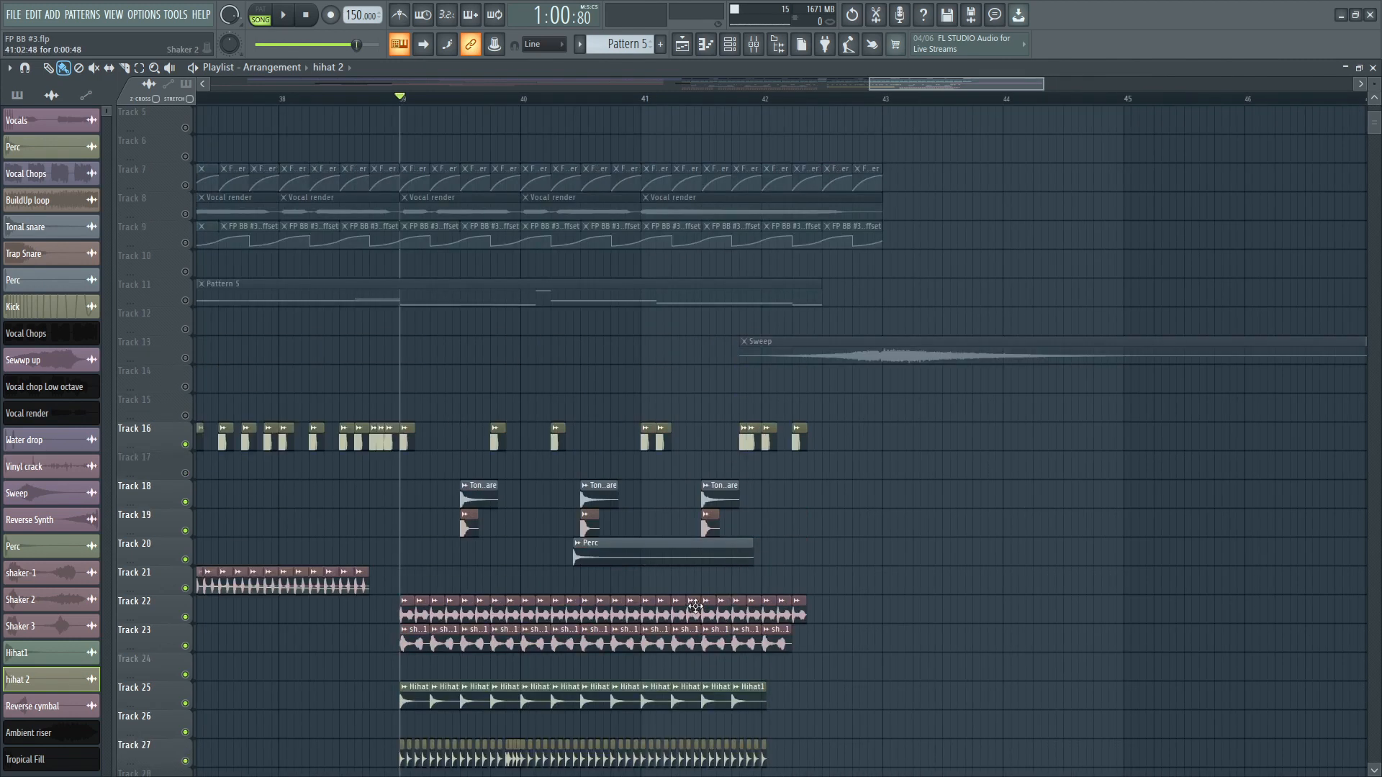
{"action": "key", "text": "space"}
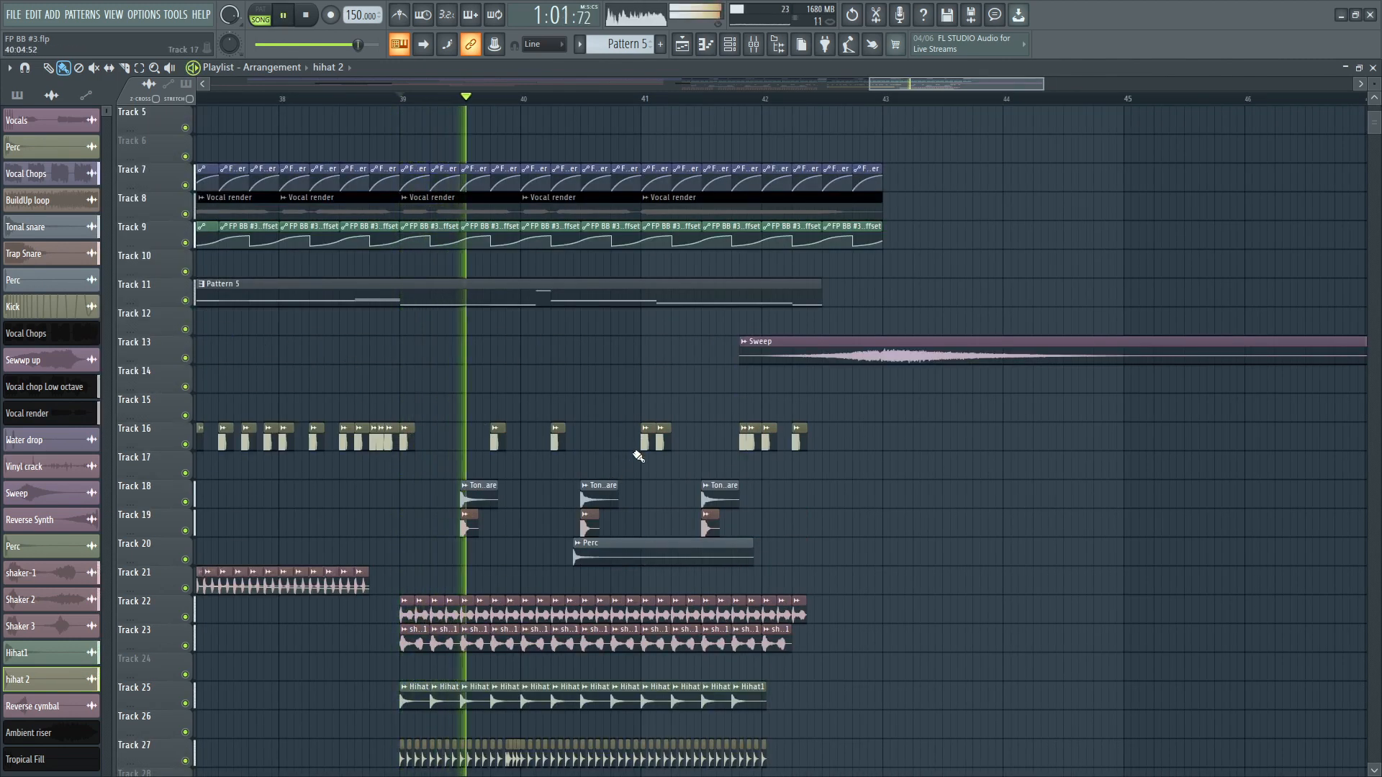
{"action": "scroll", "coordinate": [707, 455], "scroll_direction": "down", "scroll_amount": 4}
{"action": "key", "text": "space"}
{"action": "scroll", "coordinate": [882, 475], "scroll_direction": "up", "scroll_amount": 4}
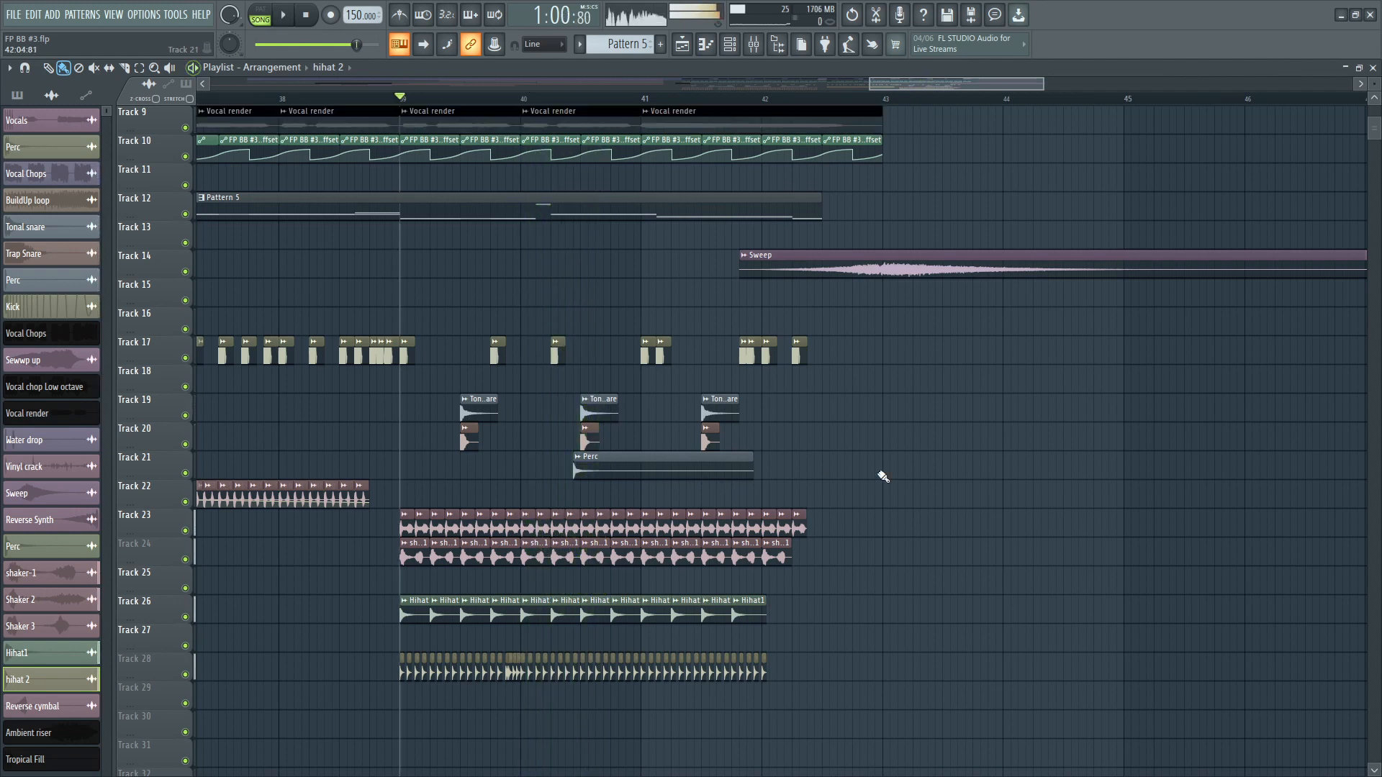
Set the playhead to the middle of bar 42 and play the end of the drop with the Sweep on Track 13.
{"action": "scroll", "coordinate": [848, 457], "scroll_direction": "down", "scroll_amount": 3}
{"action": "scroll", "coordinate": [1046, 463], "scroll_direction": "up", "scroll_amount": 4}
{"action": "left_click", "coordinate": [856, 99]}
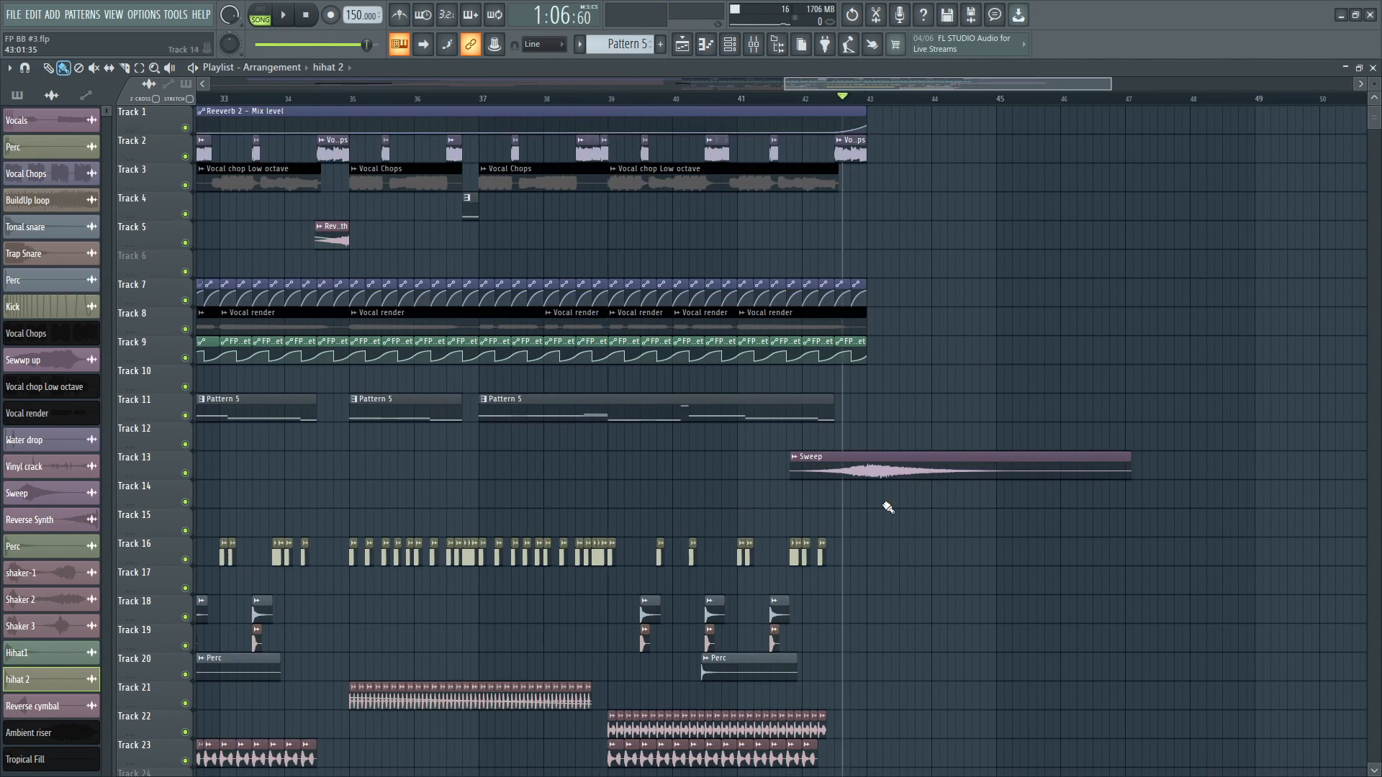
{"action": "key", "text": "space"}
{"action": "key", "text": "space"}
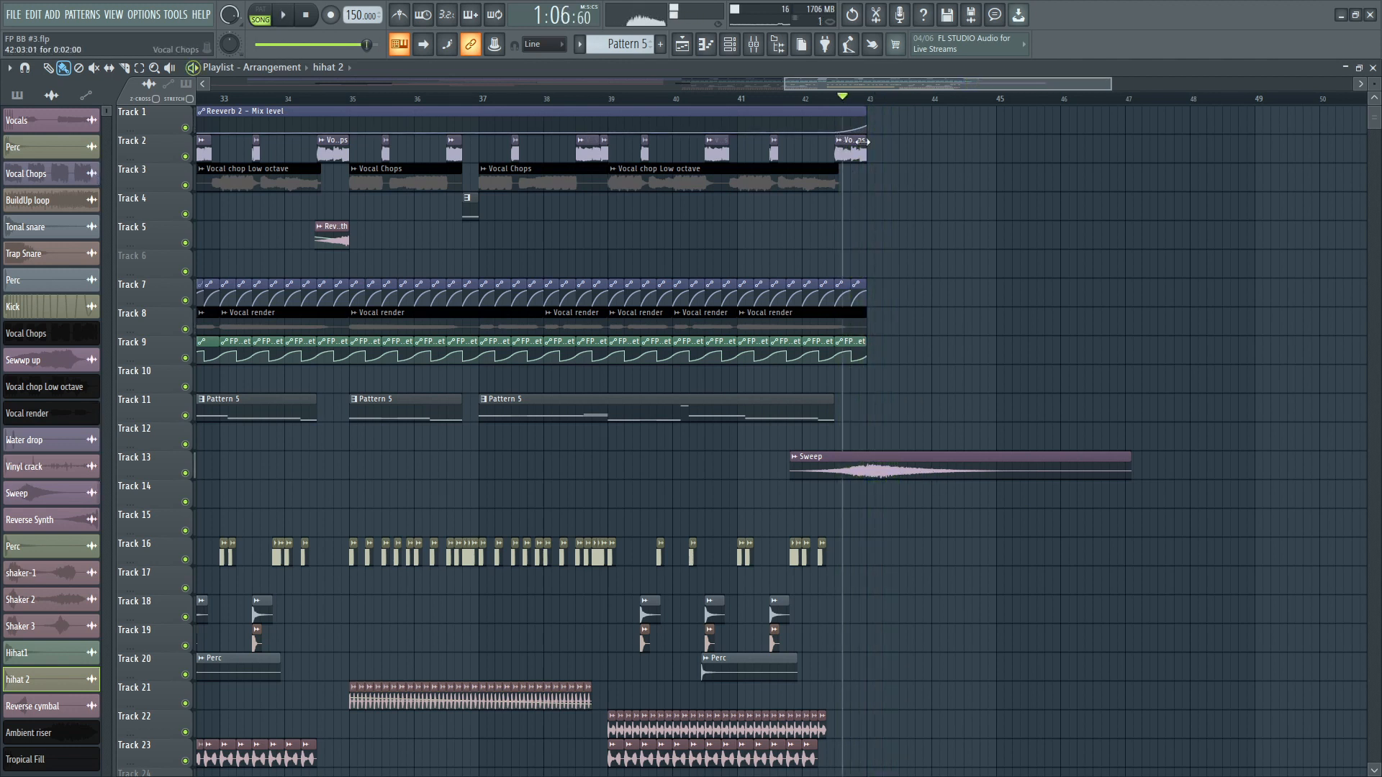
{"action": "key", "text": "space"}
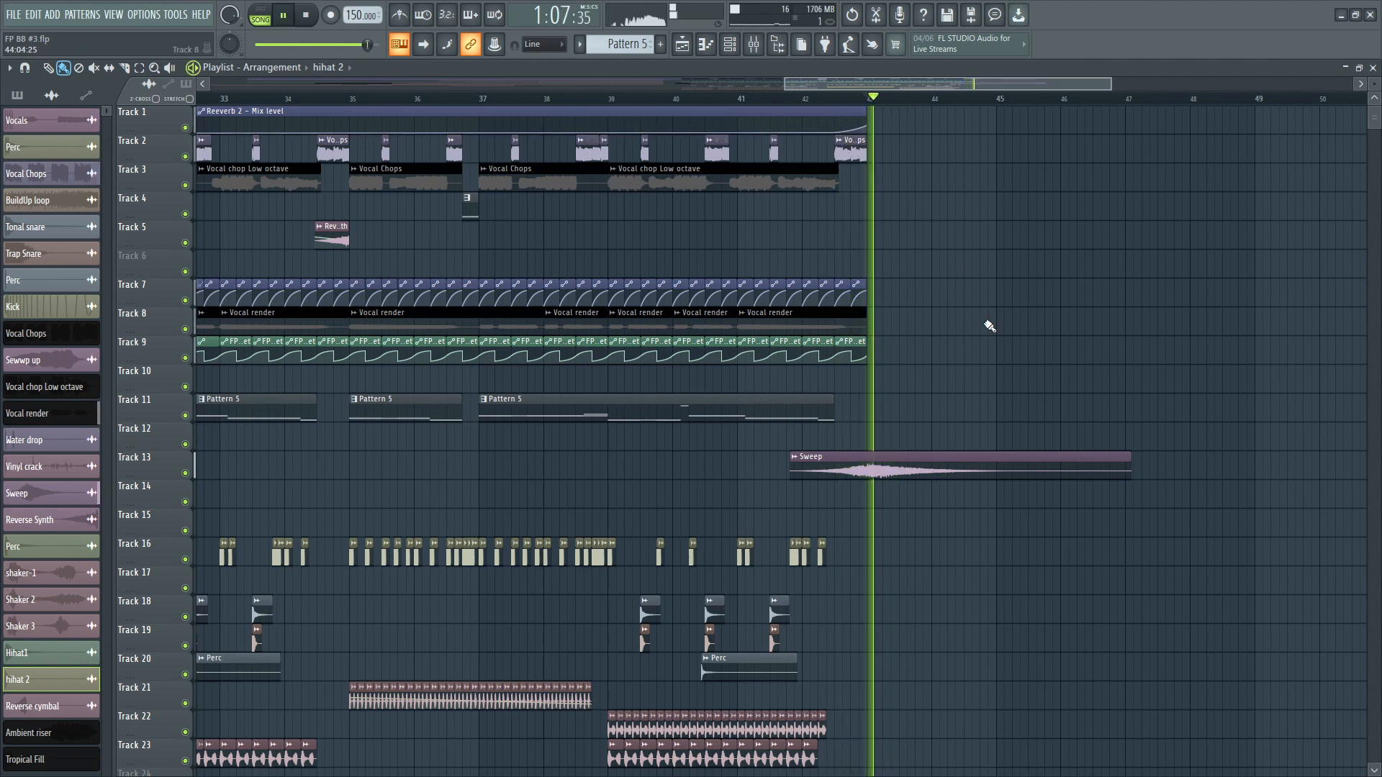
{"action": "key", "text": "space"}
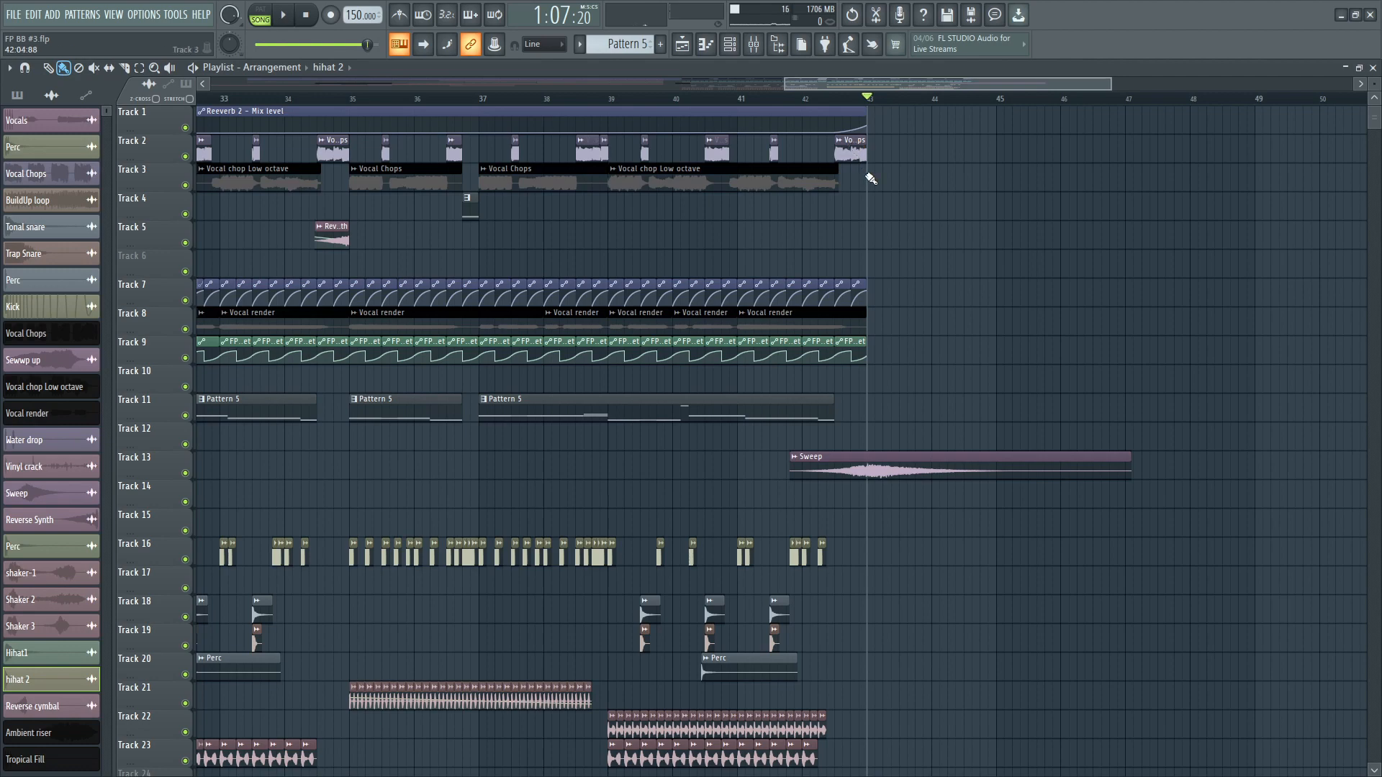
Play the remaining Sweep tail on Track 13 from bar 43, then stop playback.
{"action": "key", "text": "space"}
{"action": "scroll", "coordinate": [967, 264], "scroll_direction": "down", "scroll_amount": 5}
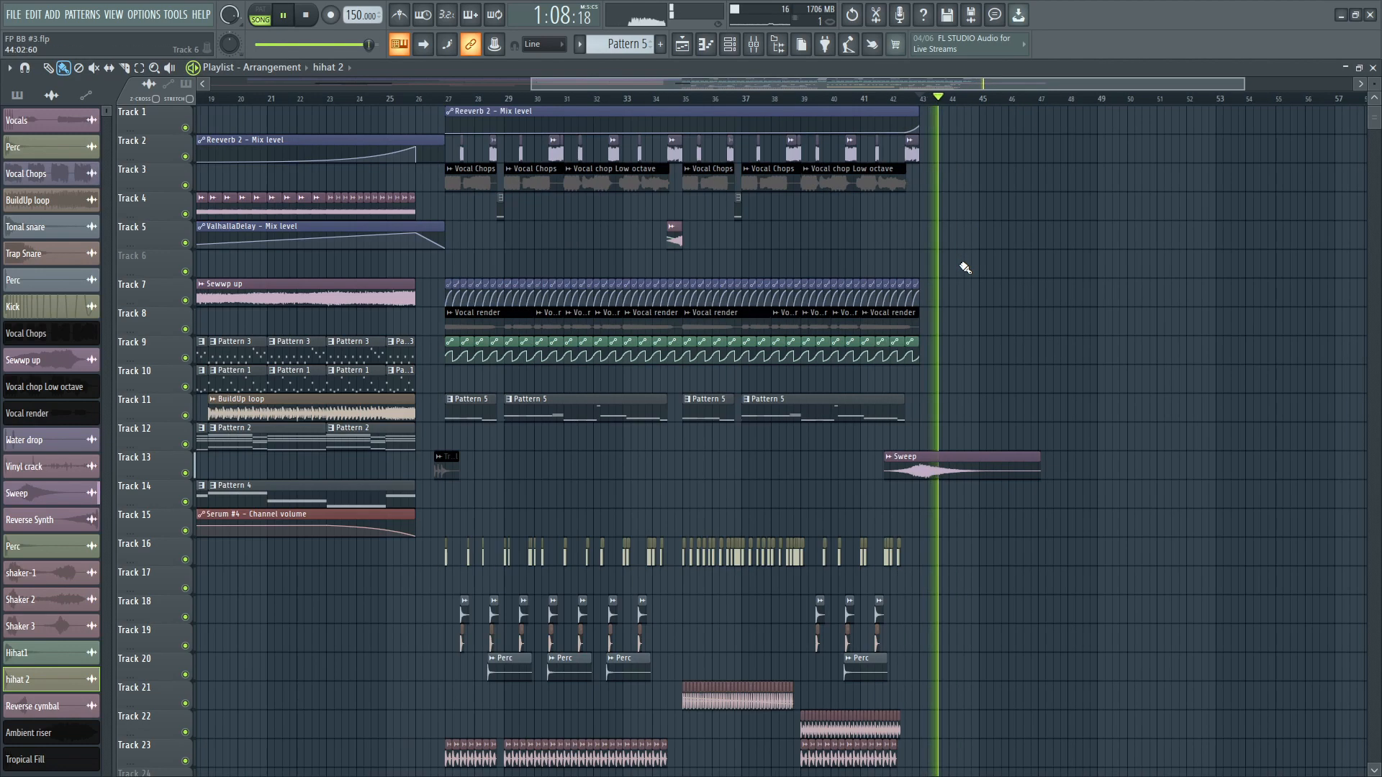
{"action": "key", "text": "space"}
Set the playhead to the start of the Tropical Fill clip on Track 13 in bar 26 and audition the fill.
{"action": "scroll", "coordinate": [375, 262], "scroll_direction": "up", "scroll_amount": 5}
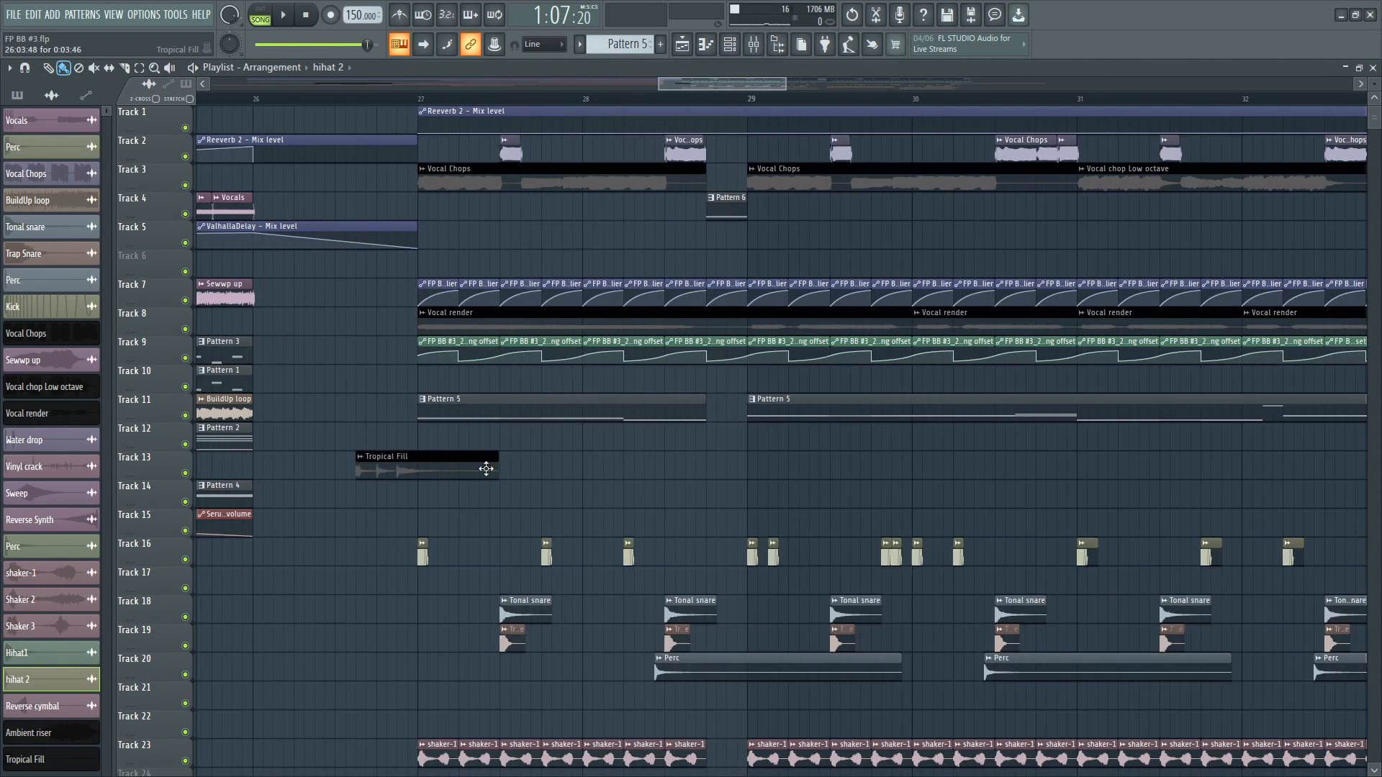
{"action": "left_click", "coordinate": [390, 99]}
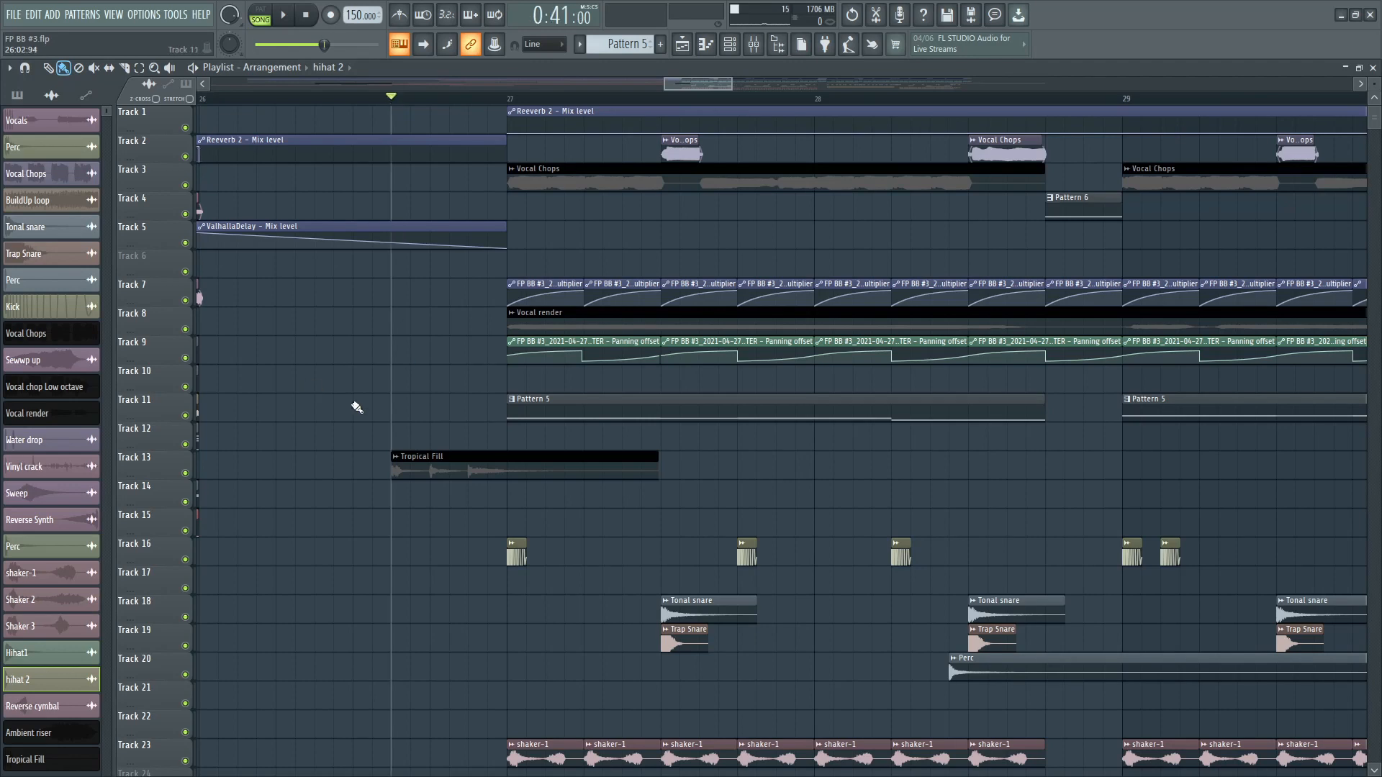
{"action": "right_click", "coordinate": [194, 472]}
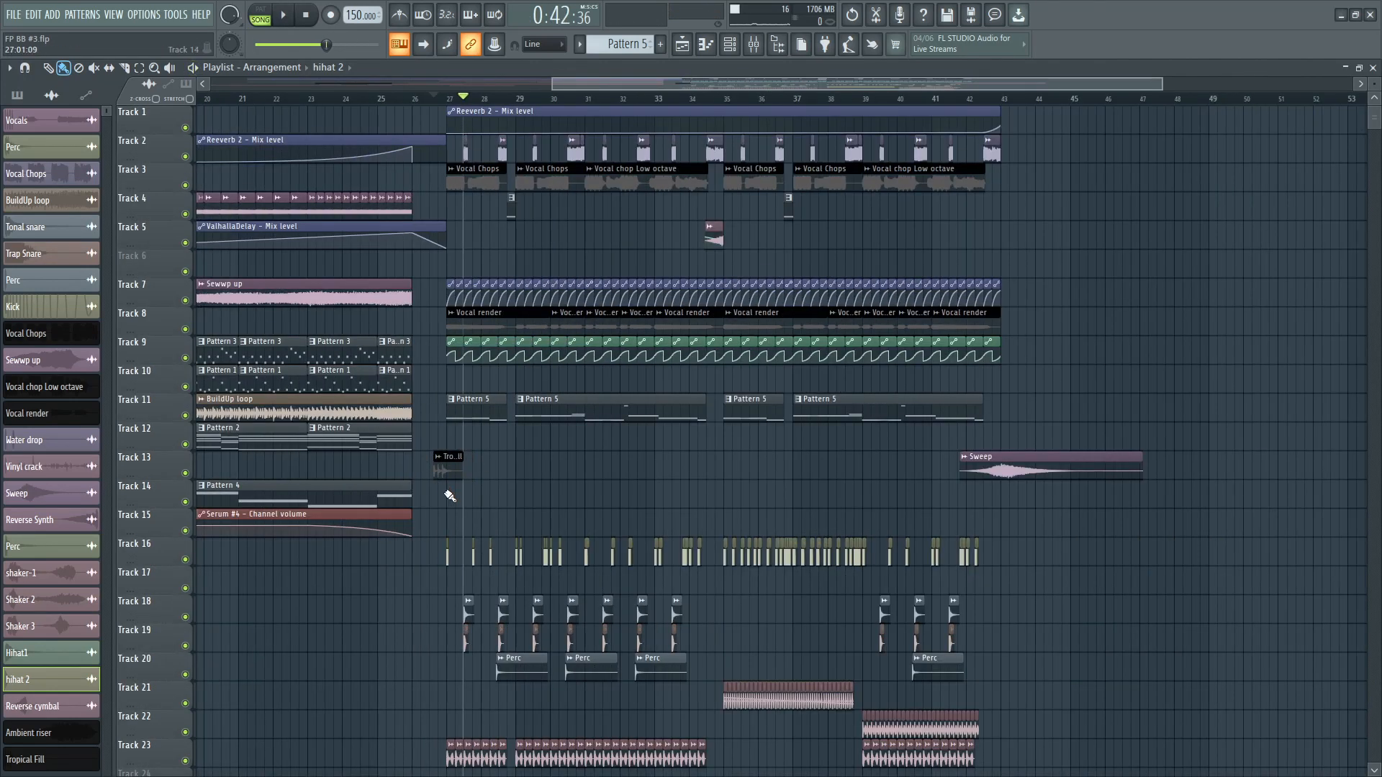
Examine the whole arrangement across all tracks, from the opening Vinyl crack to the final Sweep.
{"action": "scroll", "coordinate": [961, 402], "scroll_direction": "down", "scroll_amount": 3, "text": "ctrl"}
{"action": "scroll", "coordinate": [965, 487], "scroll_direction": "up", "scroll_amount": 3, "text": "ctrl"}
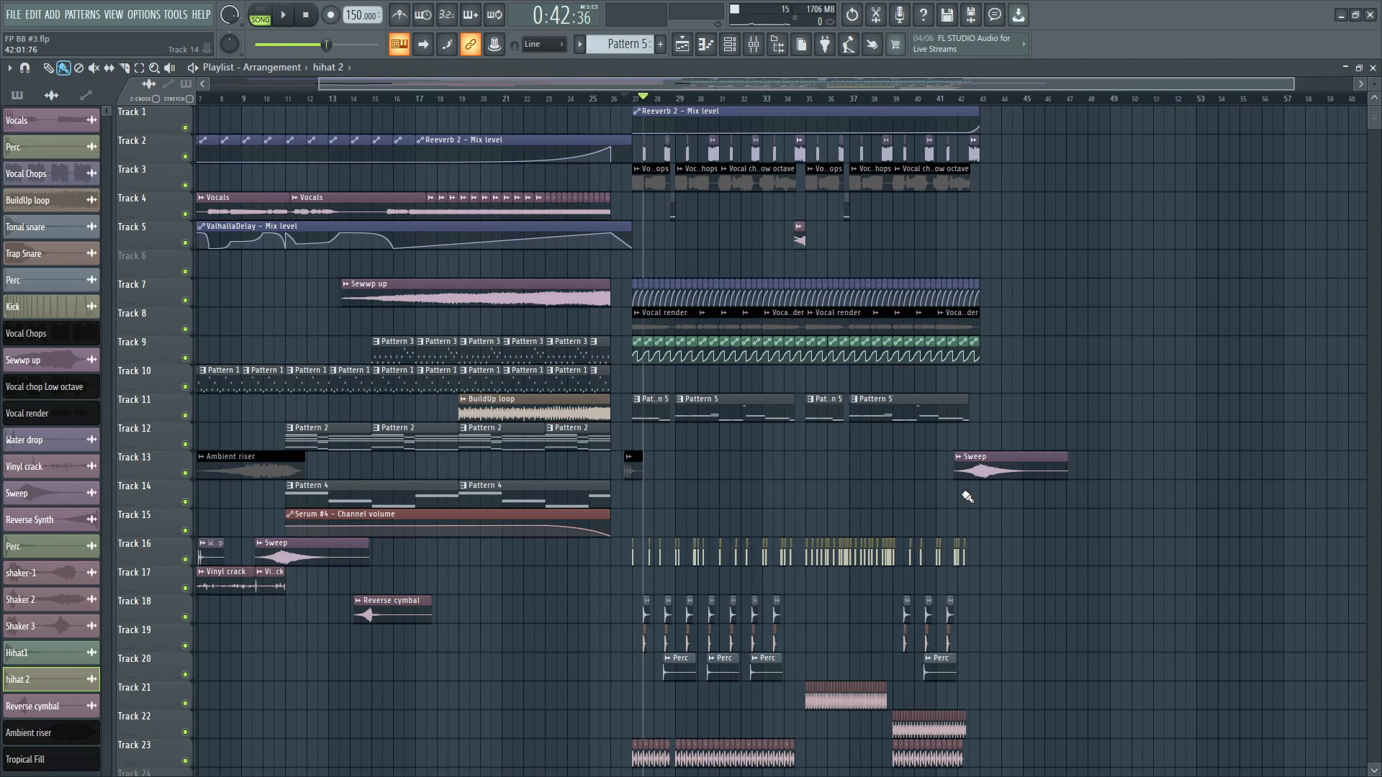
{"action": "scroll", "coordinate": [409, 393], "scroll_direction": "down", "scroll_amount": 3}
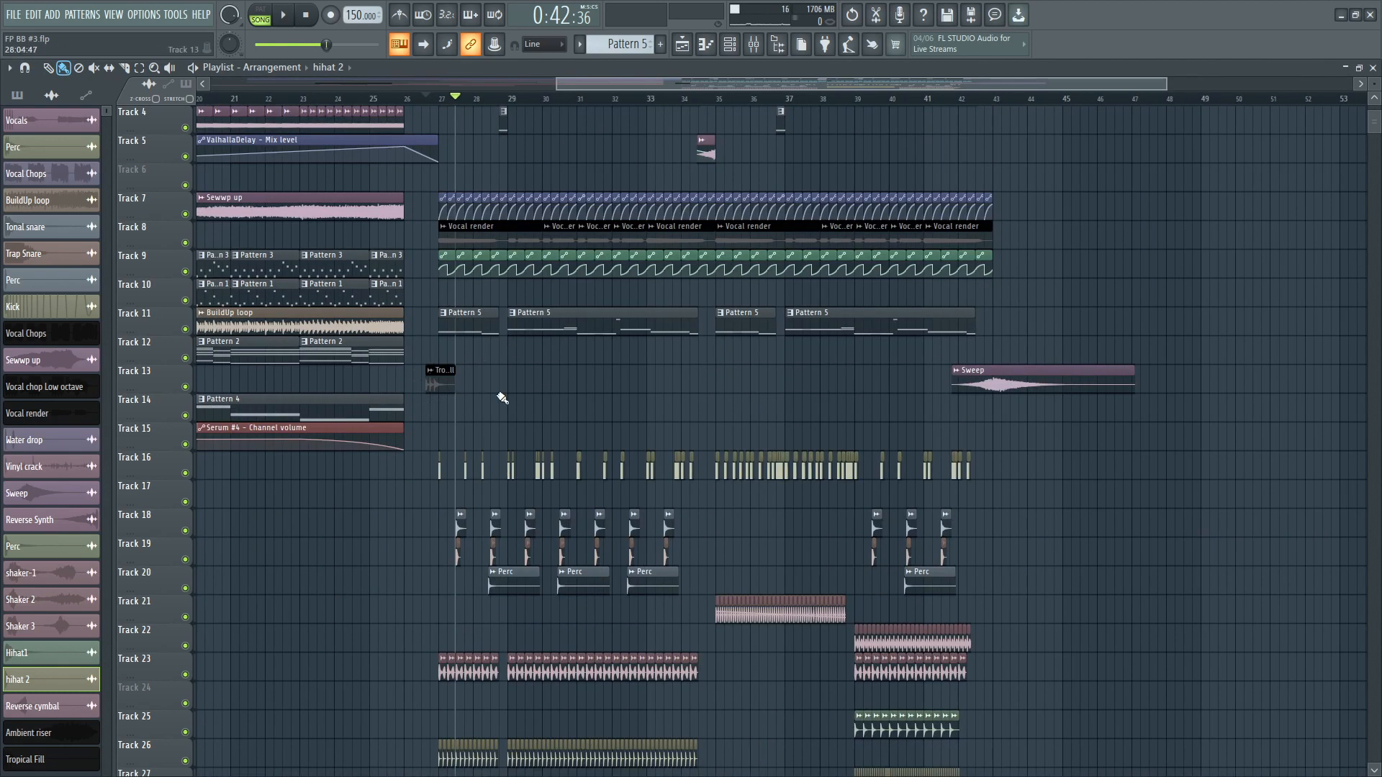
{"action": "scroll", "coordinate": [632, 399], "scroll_direction": "down", "scroll_amount": 3, "text": "ctrl"}
{"action": "scroll", "coordinate": [786, 422], "scroll_direction": "down", "scroll_amount": 2, "text": "alt"}
{"action": "scroll", "coordinate": [787, 422], "scroll_direction": "down", "scroll_amount": 4}
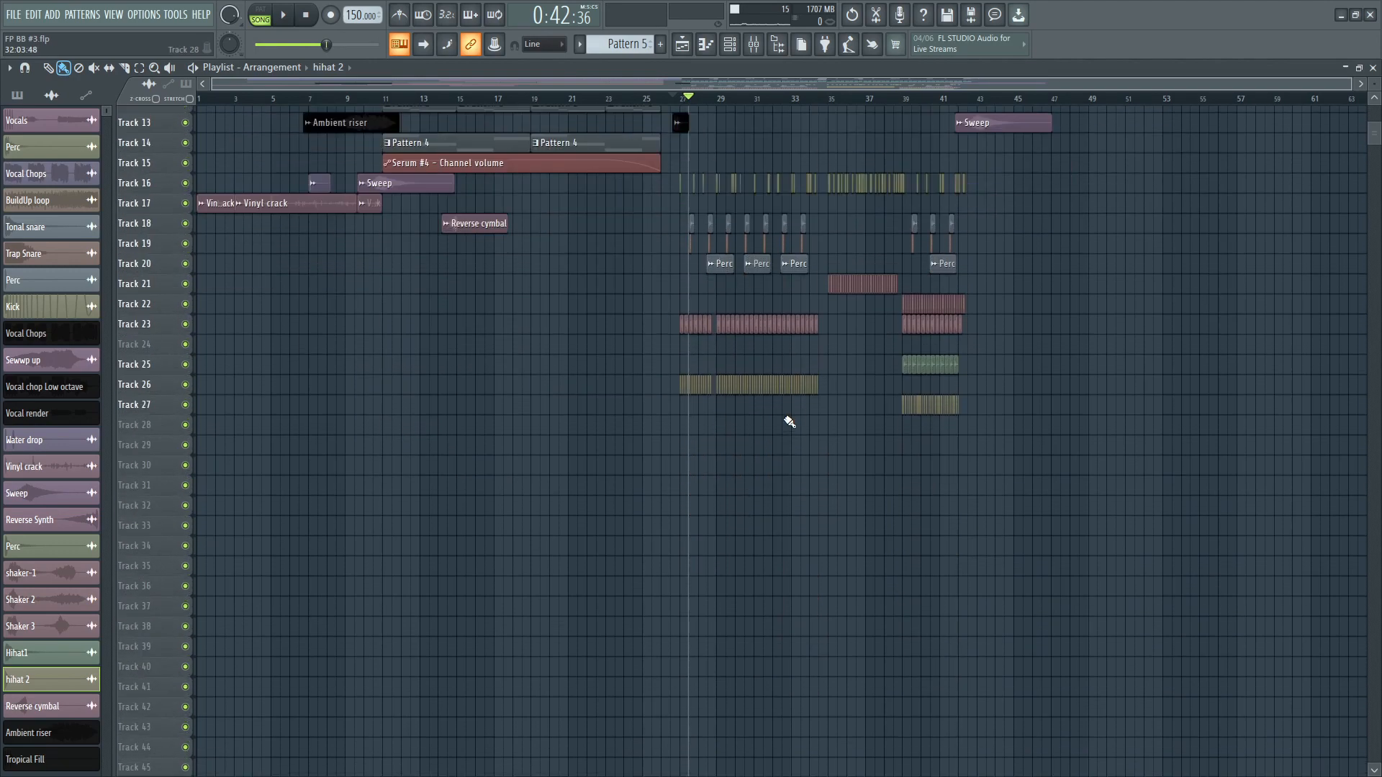
{"action": "scroll", "coordinate": [787, 423], "scroll_direction": "up", "scroll_amount": 1, "text": "alt"}
{"action": "scroll", "coordinate": [806, 428], "scroll_direction": "up", "scroll_amount": 3}
{"action": "scroll", "coordinate": [785, 367], "scroll_direction": "up", "scroll_amount": 1, "text": "alt"}
{"action": "scroll", "coordinate": [787, 361], "scroll_direction": "up", "scroll_amount": 4}
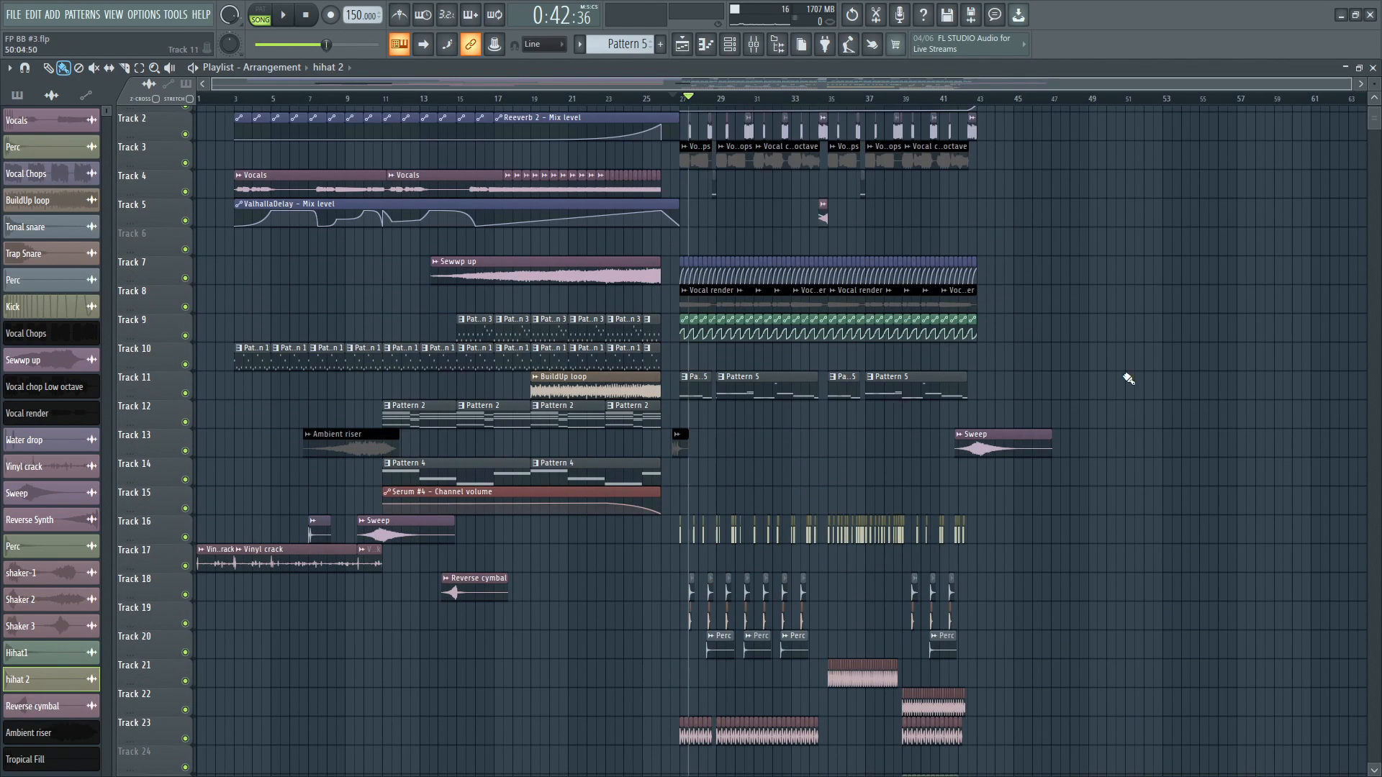
{"action": "scroll", "coordinate": [1149, 301], "scroll_direction": "up", "scroll_amount": 1}
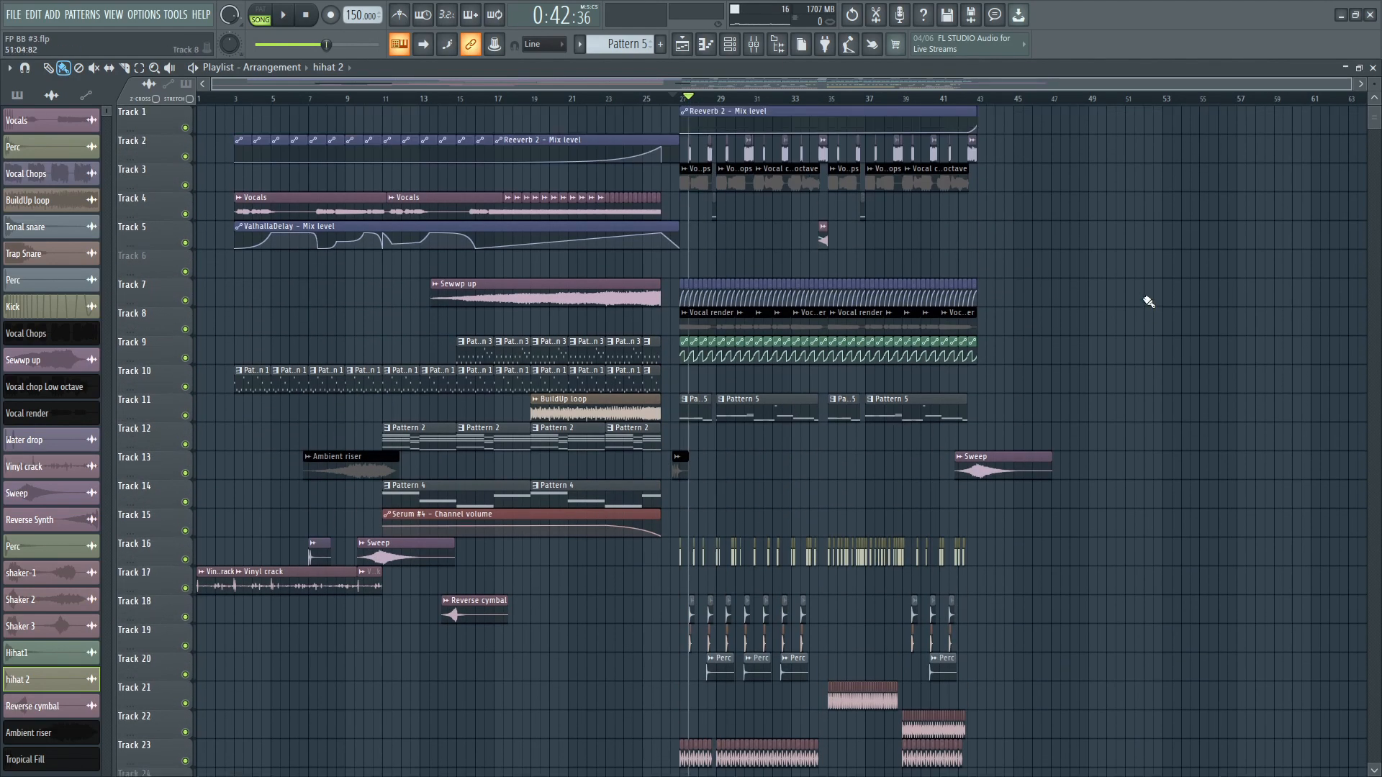
{"action": "scroll", "coordinate": [453, 428], "scroll_direction": "up", "scroll_amount": 1, "text": "ctrl"}
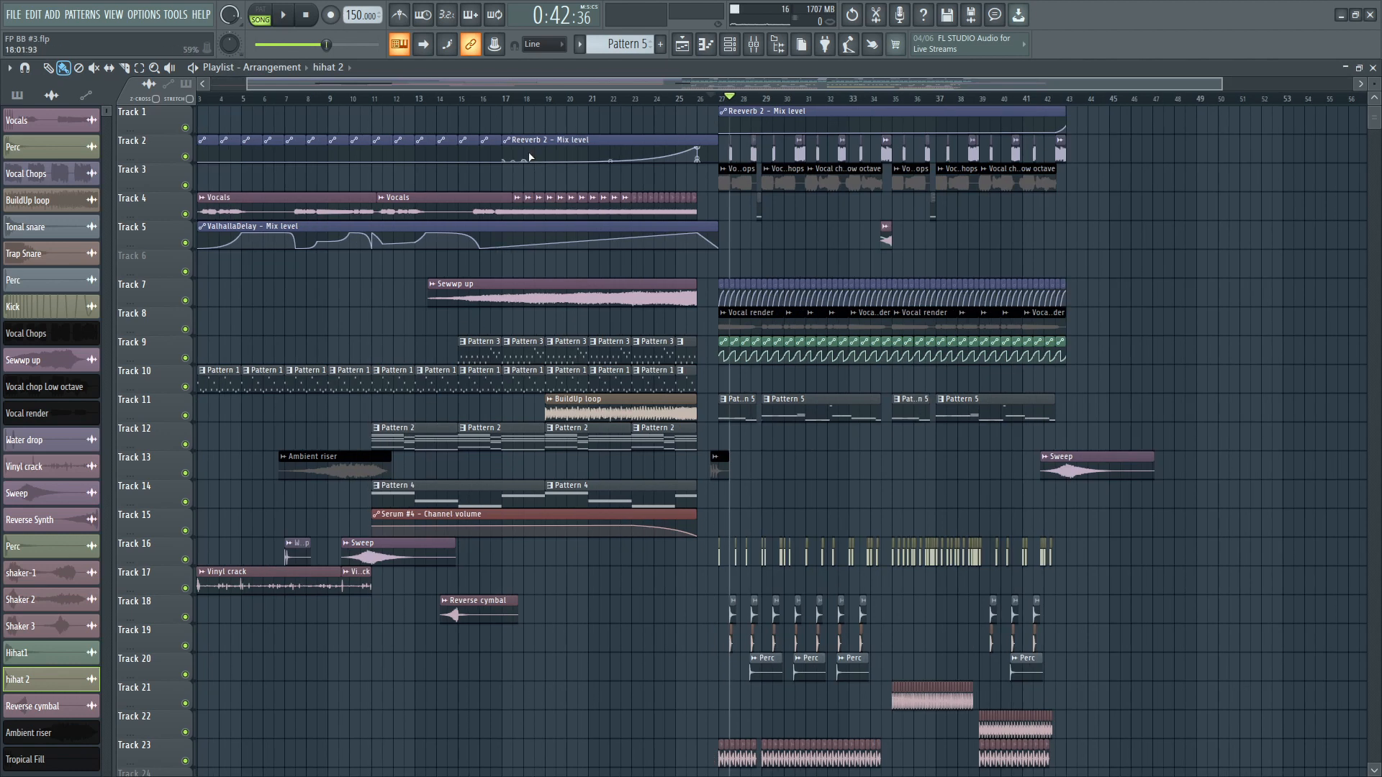
{"action": "left_click_drag", "start_coordinate": [535, 84], "coordinate": [433, 83]}
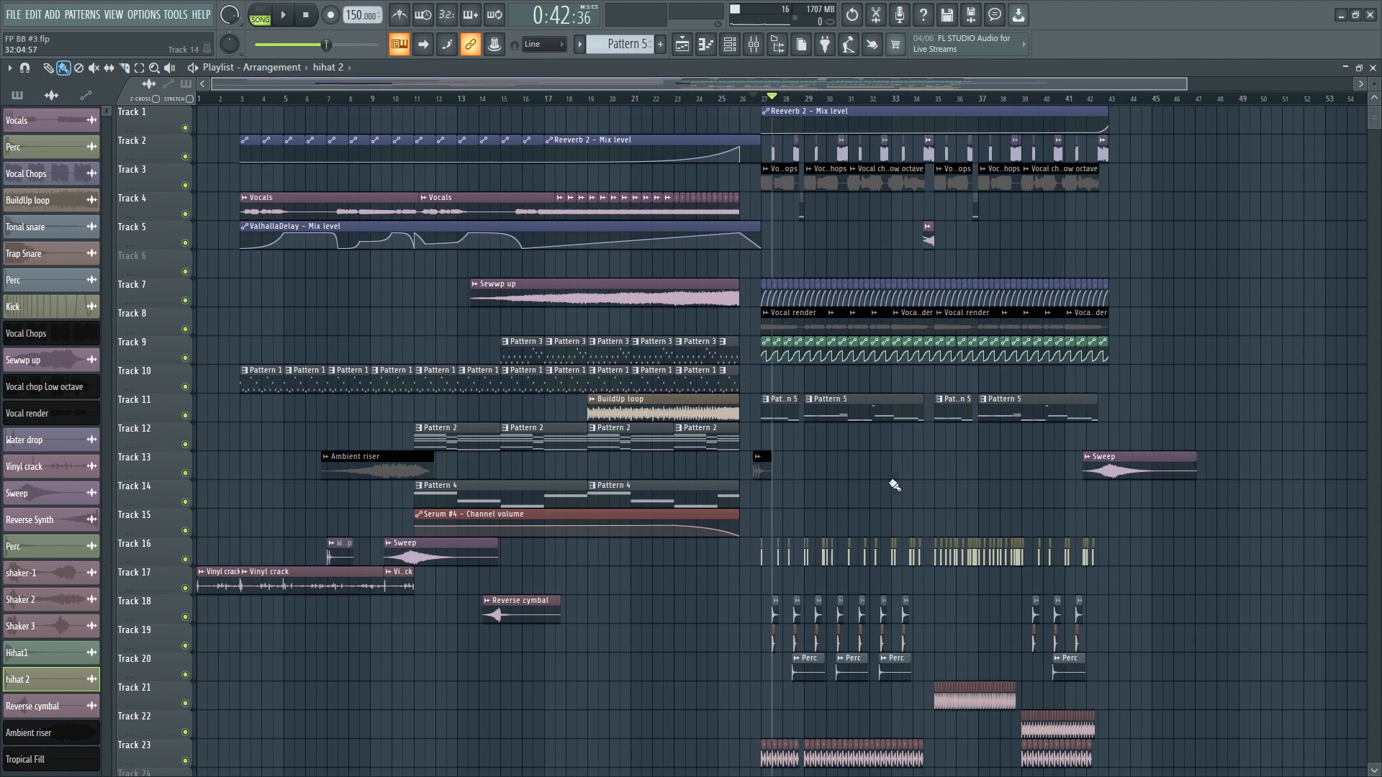